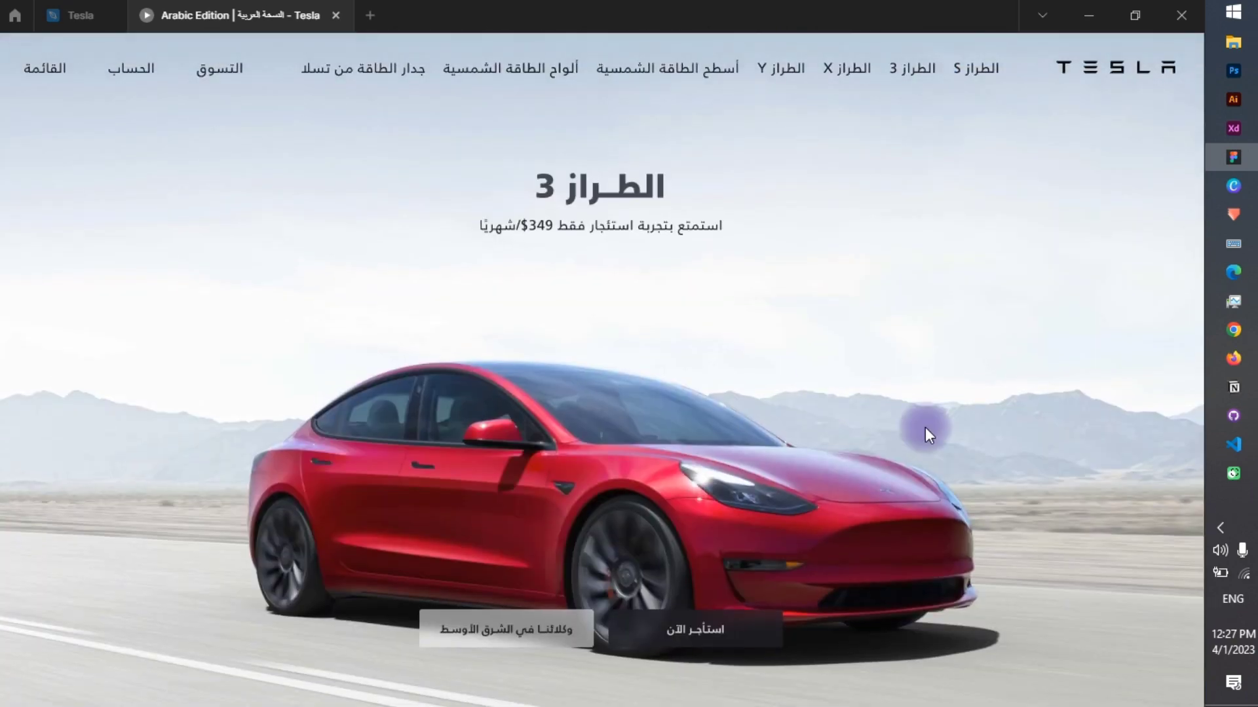
scroll(925, 436, "up", 3)
Look through the car sections of the Arabic Tesla prototype and return to the Tesla design file.
scroll(925, 435, "down", 5)
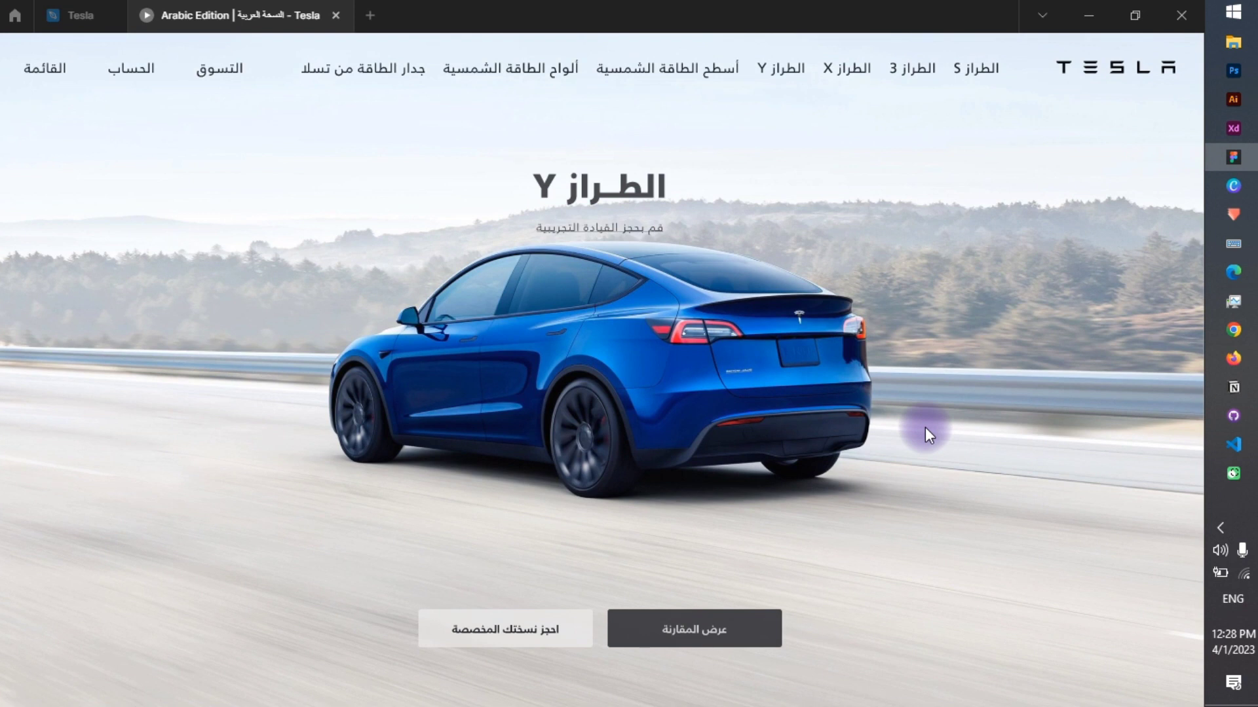
scroll(925, 428, "up", 5)
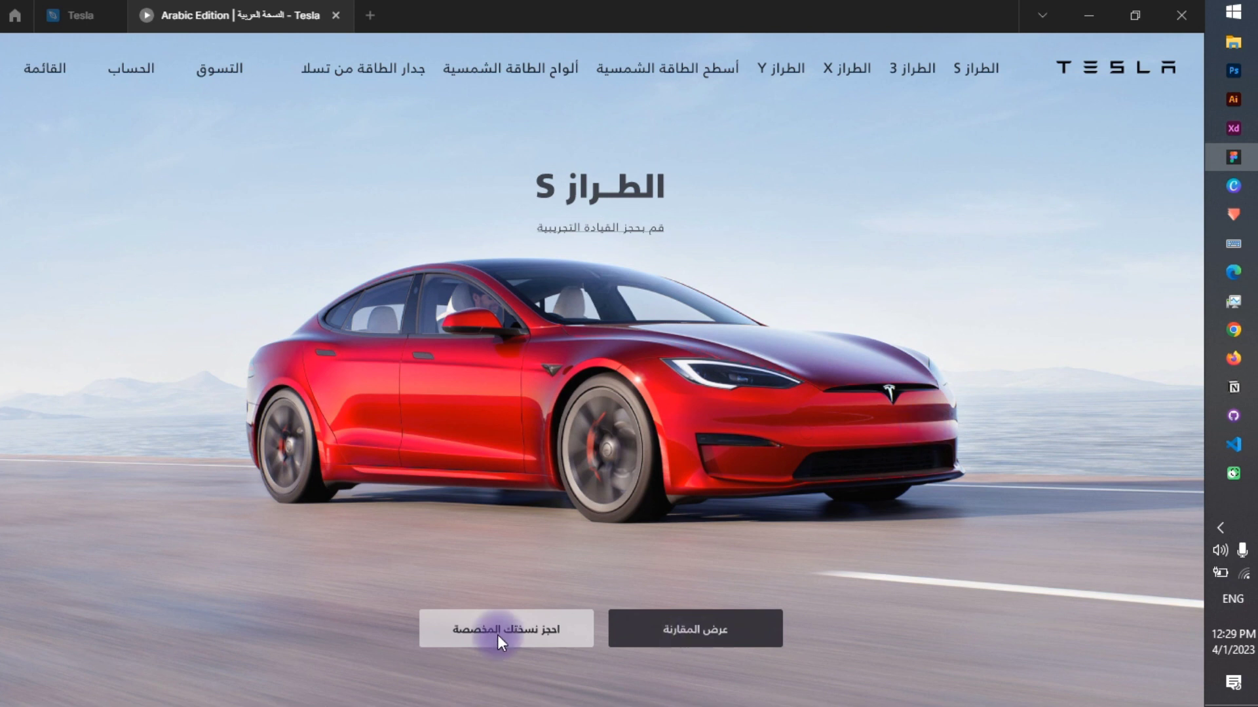
left_click(80, 14)
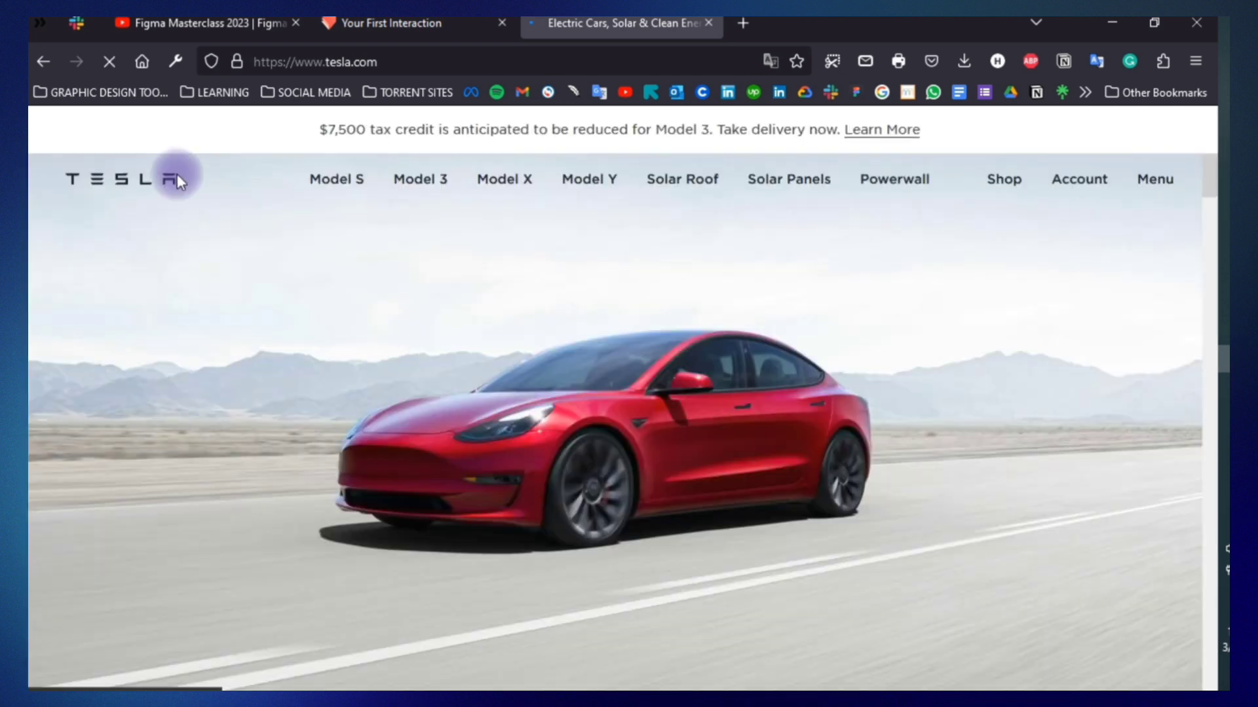
Copy the Tesla logo from the inspected homepage and paste it into Figma's Assets frame at X 39, Y 46.
key("ctrl+shift+i")
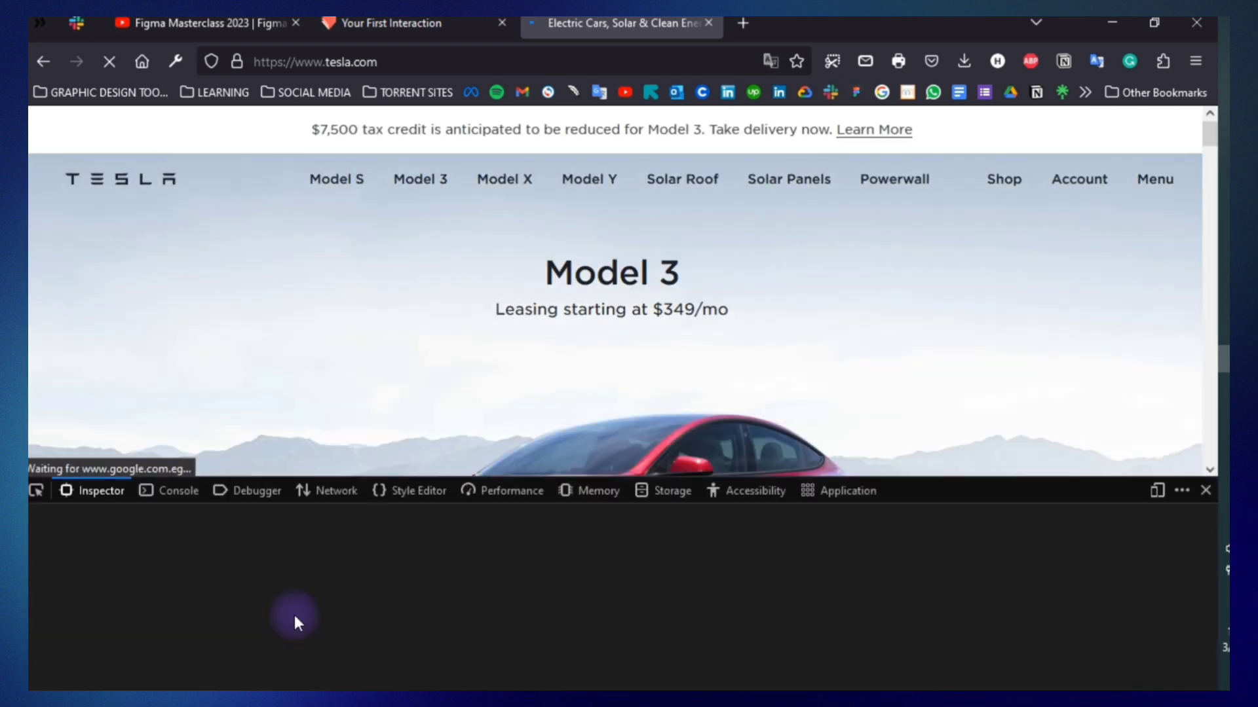
key("alt+Tab")
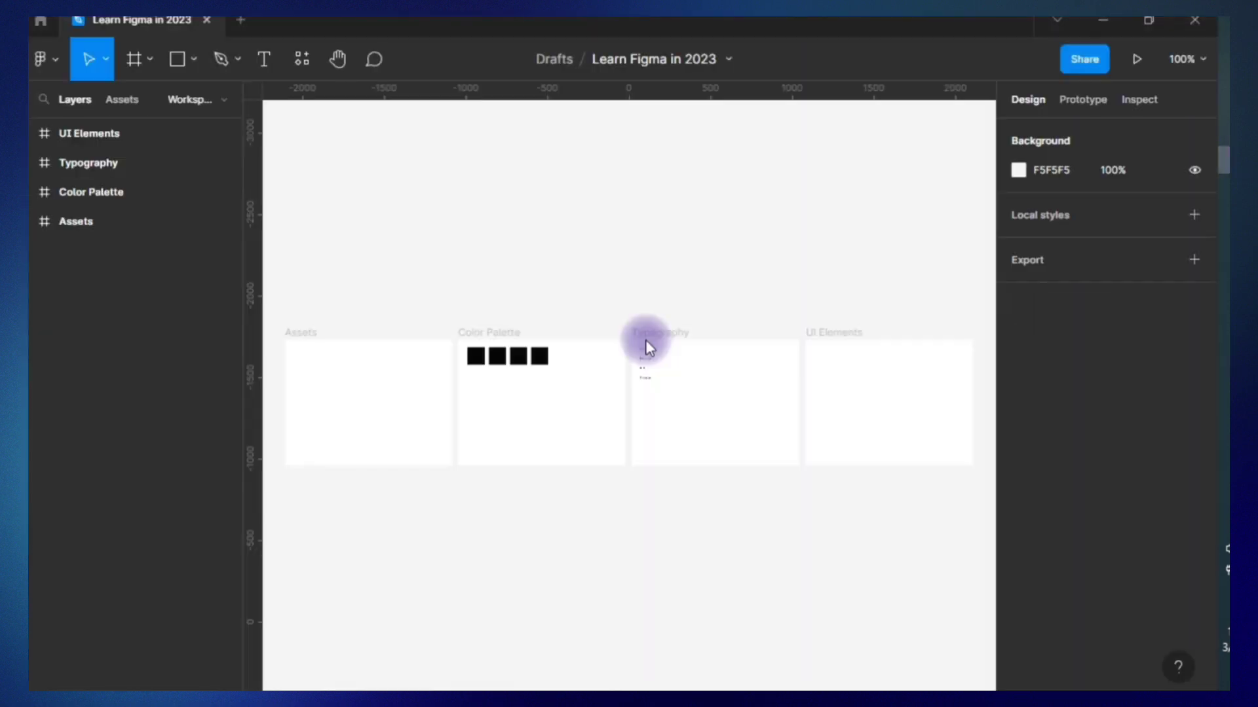
left_click(44, 222)
key("alt+Tab")
key("alt+Tab")
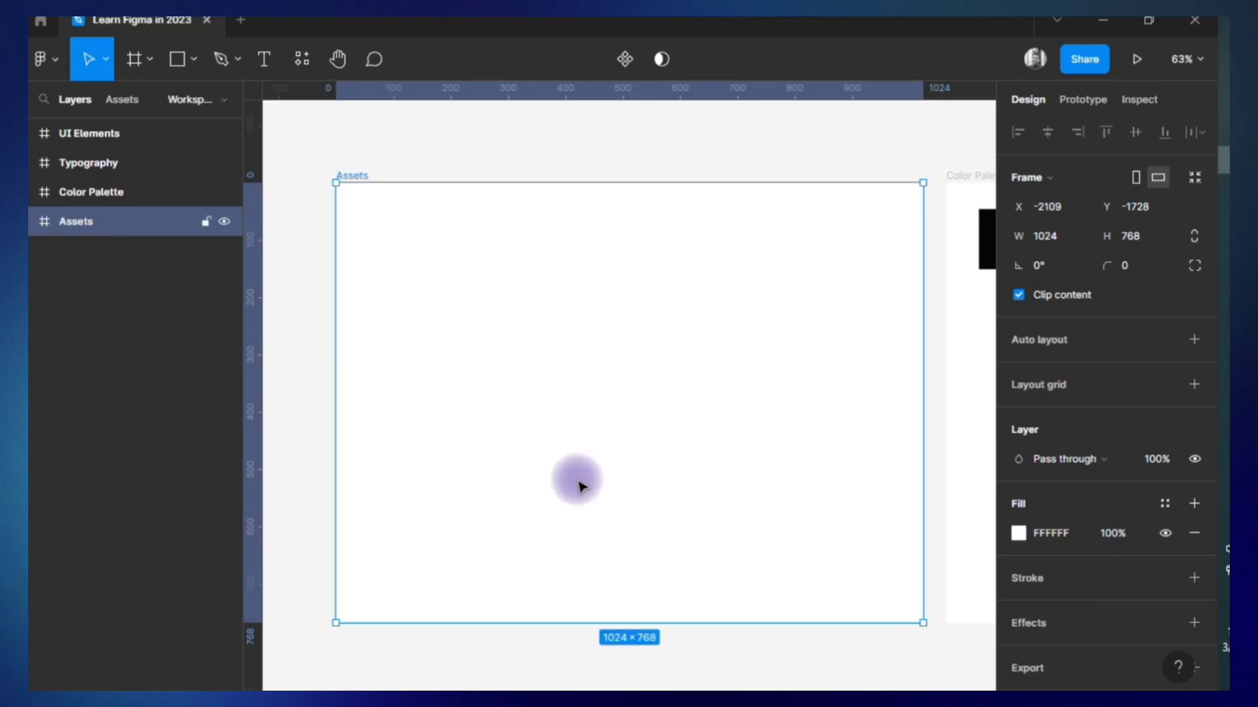
key("ctrl+v")
left_click_drag(634, 408, 461, 225)
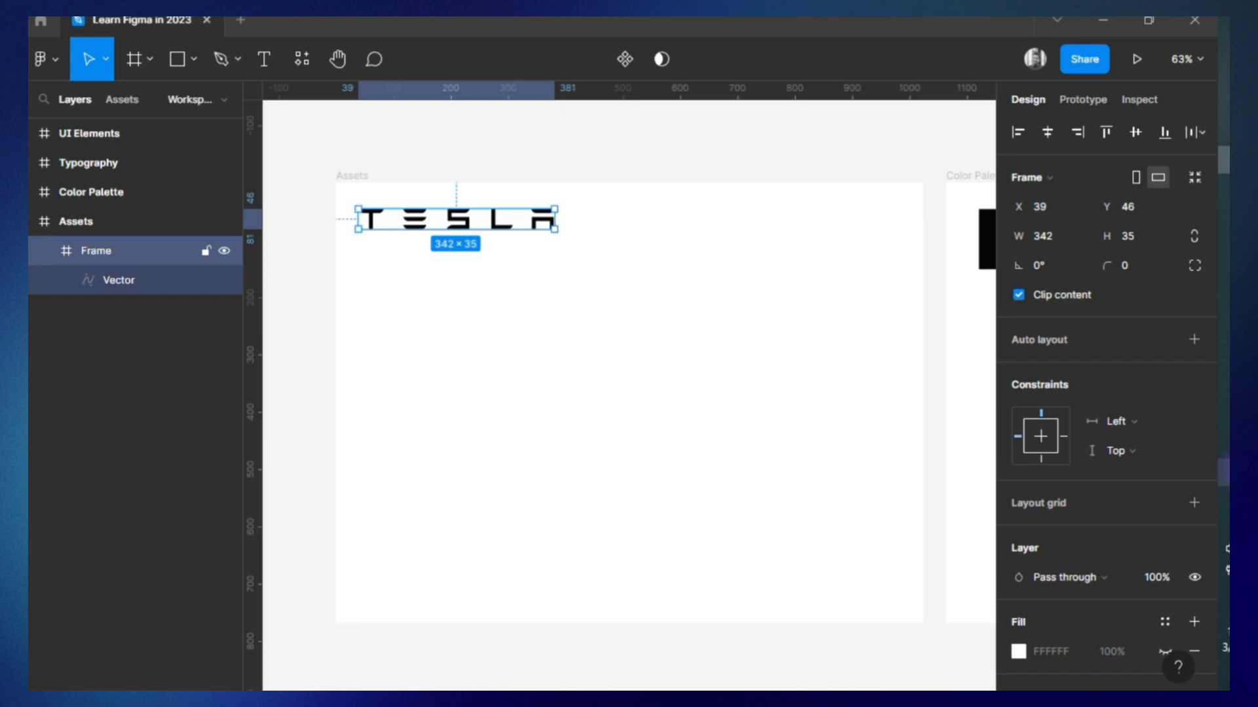
Copy the Model 3 homepage image from the browser, paste it into the Figma file and put it inside the Assets frame.
left_click(1224, 473)
left_click(1223, 473)
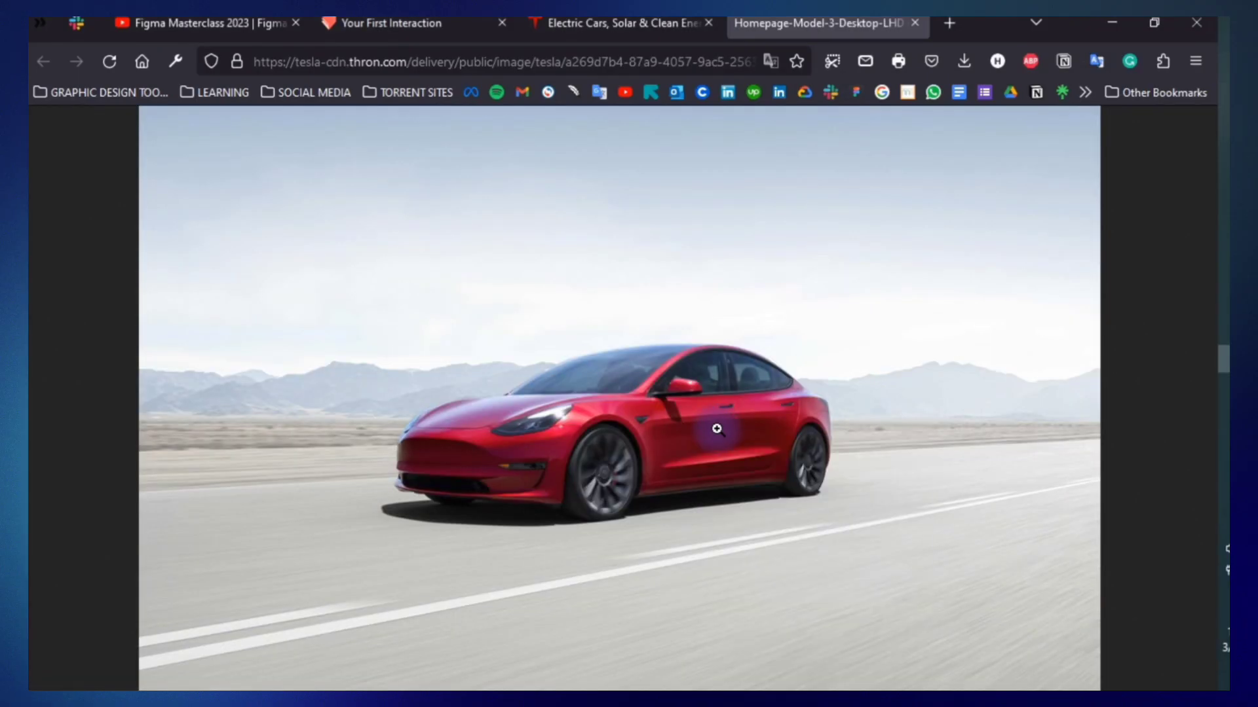
key("alt+Tab")
key("alt+Tab")
key("ctrl+v")
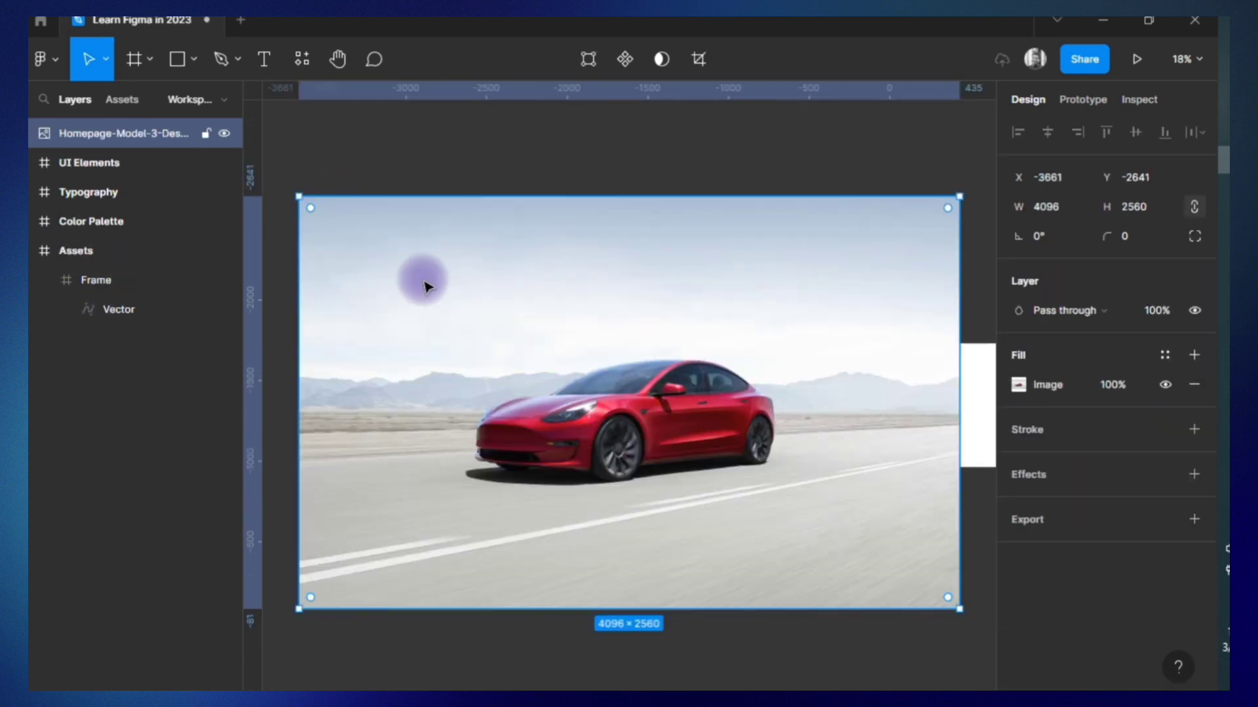
left_click_drag(141, 134, 141, 252)
Divide the Model 3 image's width by 3 and again by 2, and place it below the logo at X 39, Y 171.
left_click(1073, 205)
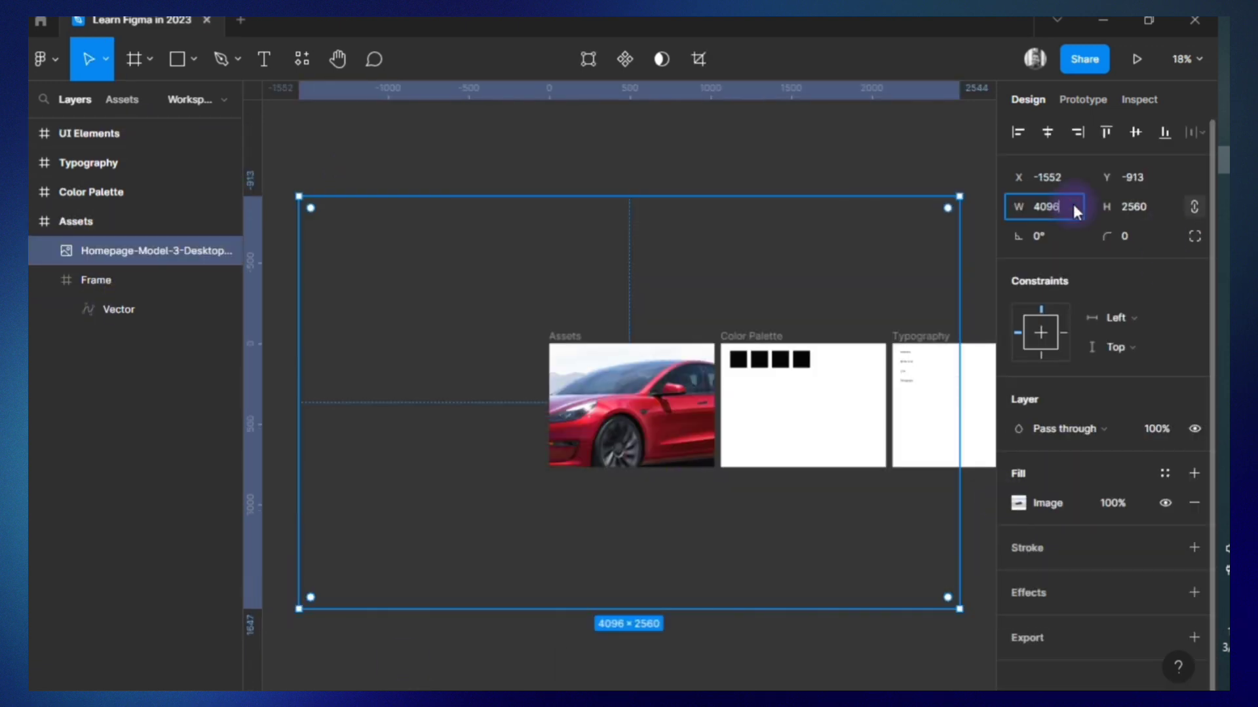
type("/3")
key("Return")
left_click_drag(423, 293, 686, 456)
left_click(1072, 205)
type("/2")
key("Return")
left_click_drag(619, 410, 613, 420)
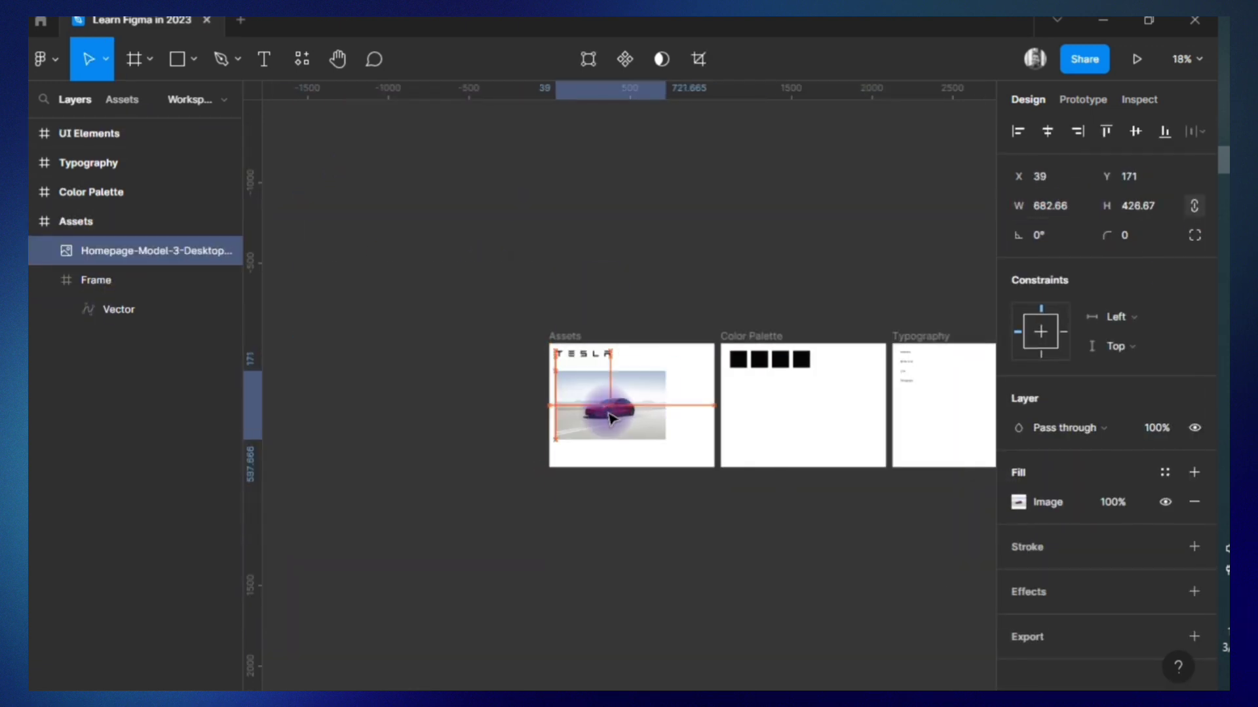
Copy the Model Y homepage image from the browser and paste it into the Assets frame in Figma.
scroll(615, 421, "up", 3)
scroll(618, 427, "up", 5)
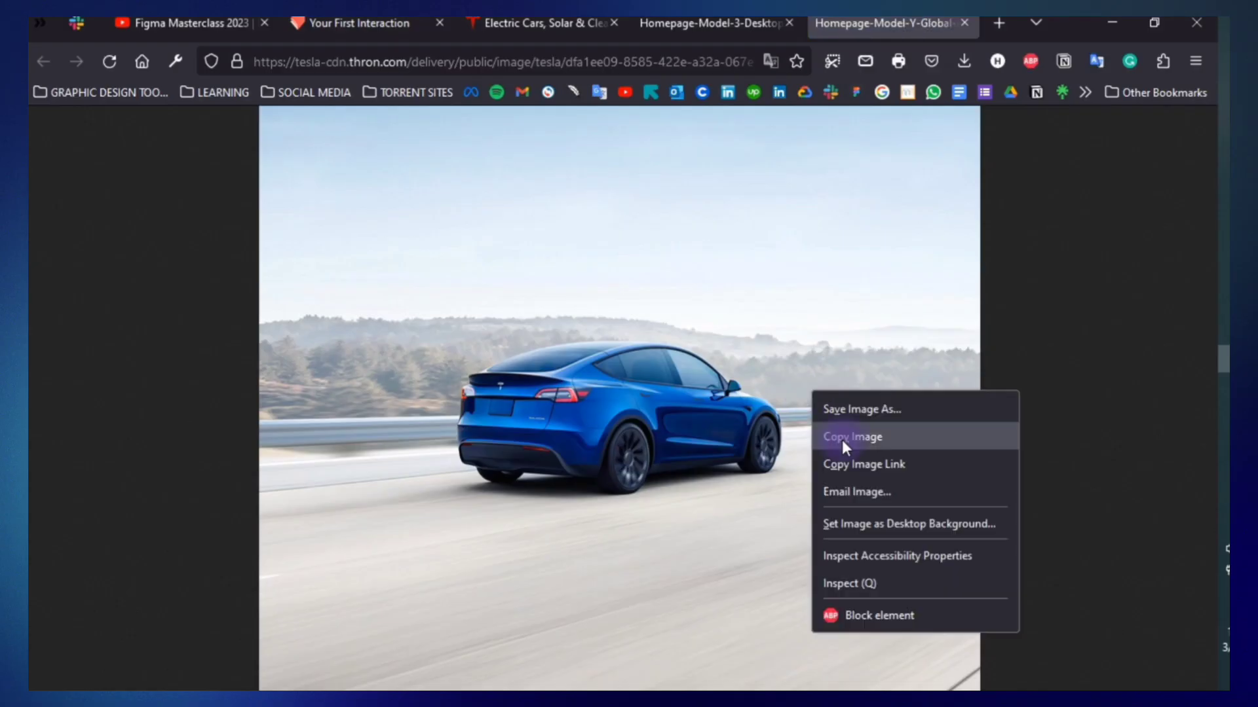
left_click(842, 439)
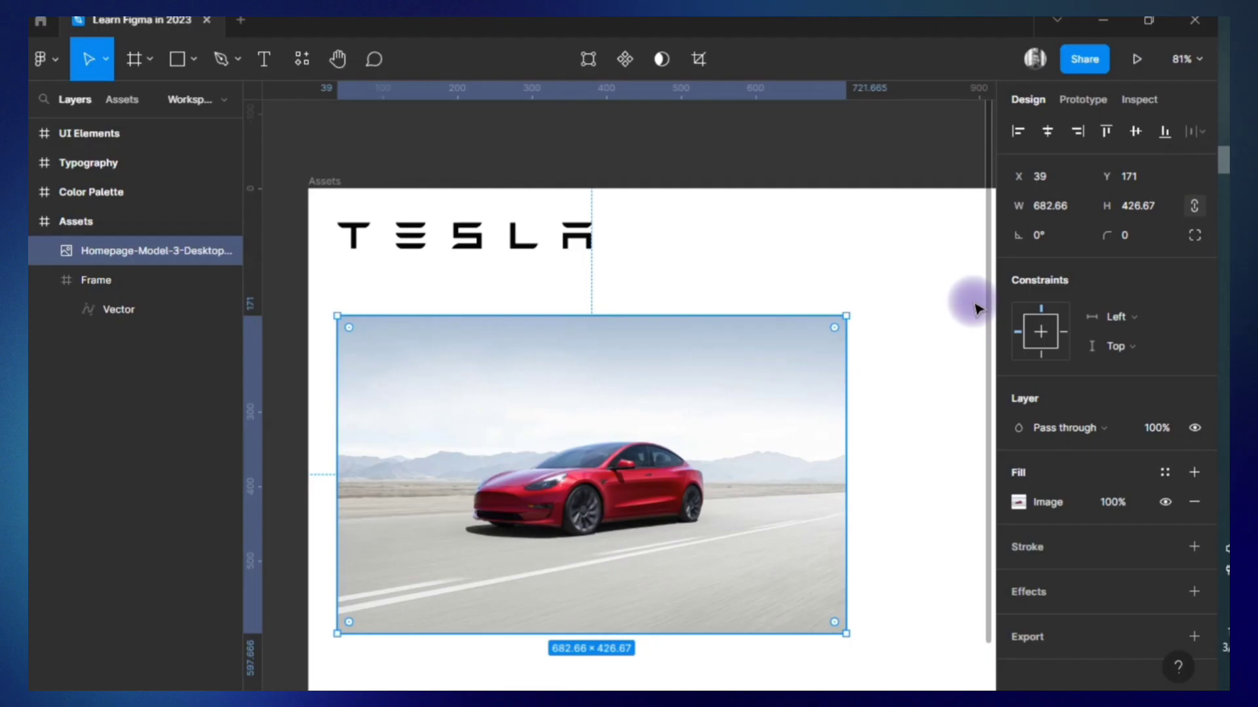
scroll(976, 309, "down", 3)
left_click(106, 224)
scroll(847, 367, "right", 3)
scroll(847, 368, "up", 1)
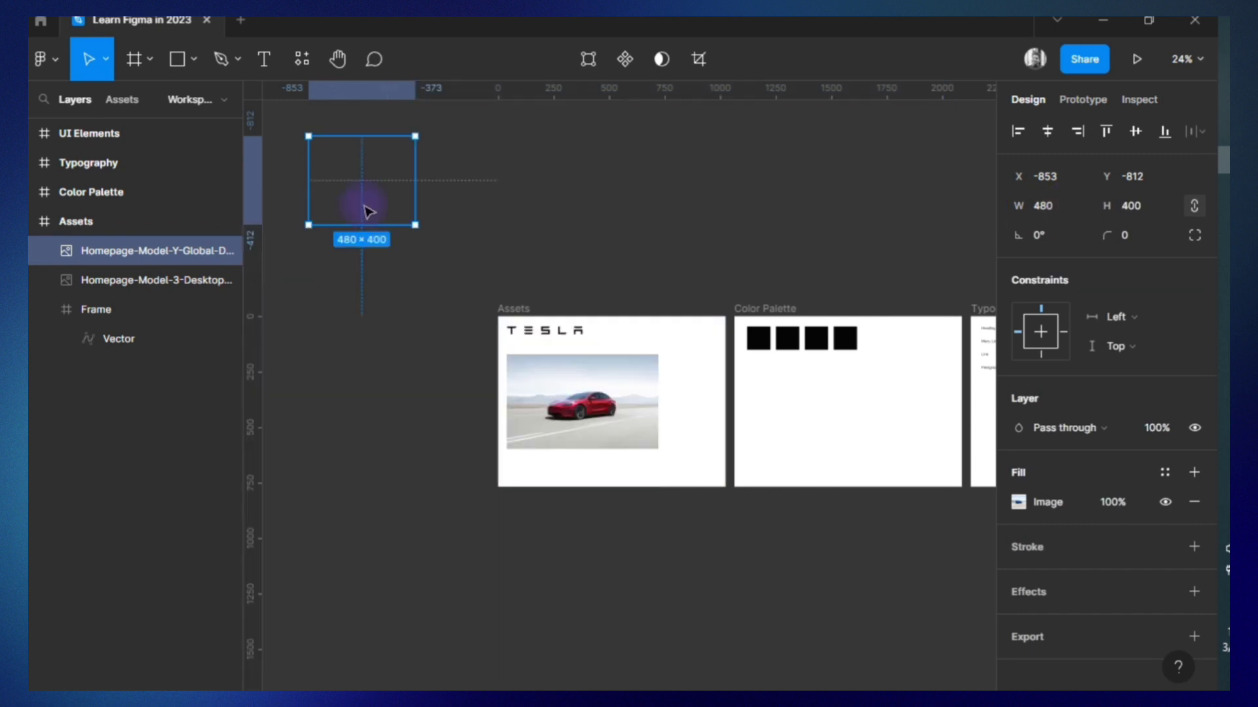
Rearrange the Model 3 and Model Y images so both sit inside the Assets frame, stacked below the logo.
left_click_drag(364, 210, 622, 375)
left_click_drag(604, 451, 771, 236)
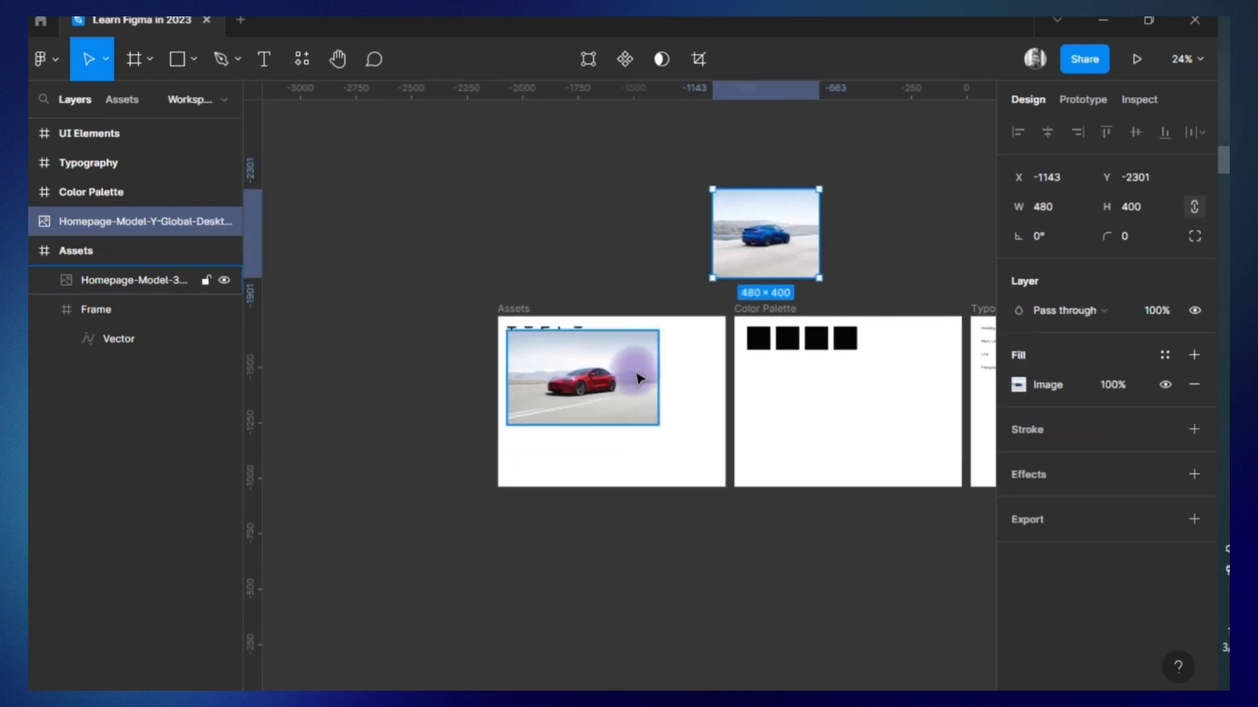
left_click_drag(639, 379, 638, 207)
left_click_drag(750, 210, 710, 182)
left_click(516, 310)
left_click_drag(583, 207, 593, 408)
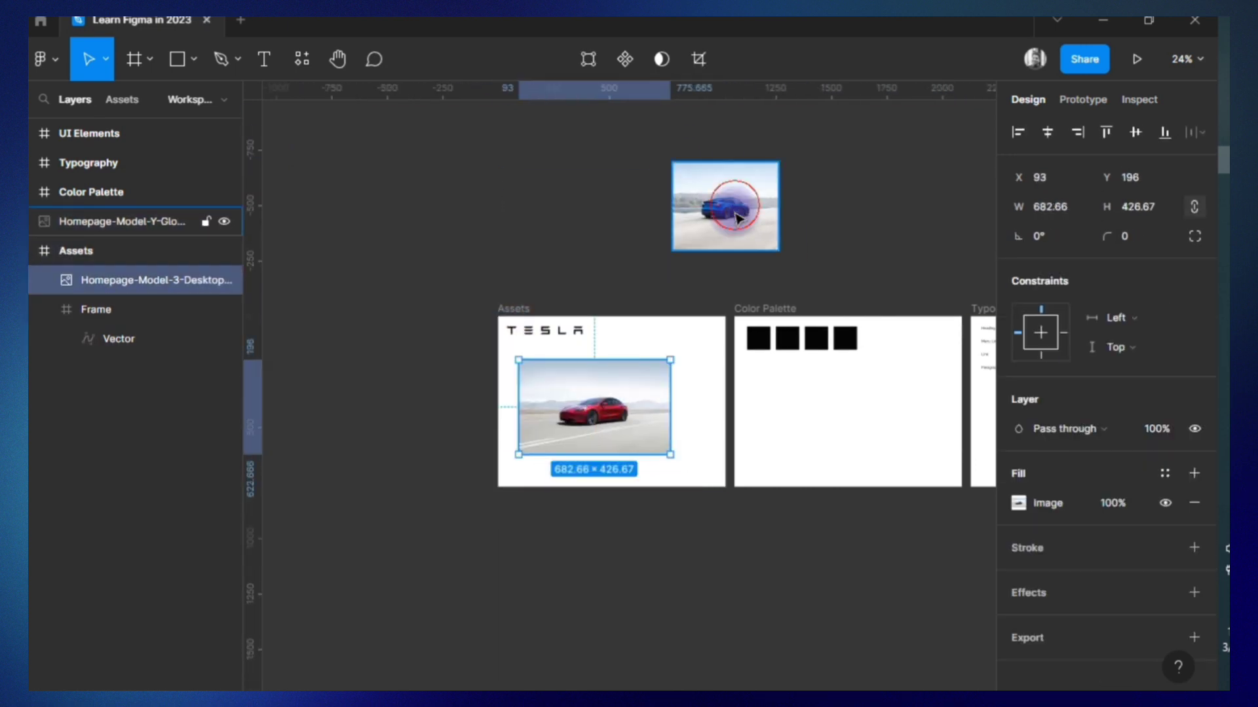
left_click_drag(733, 208, 624, 433)
Add vertical auto layout to the Assets frame with 100 spacing between items and top-left alignment.
left_click(516, 310)
left_click(1195, 340)
type("100")
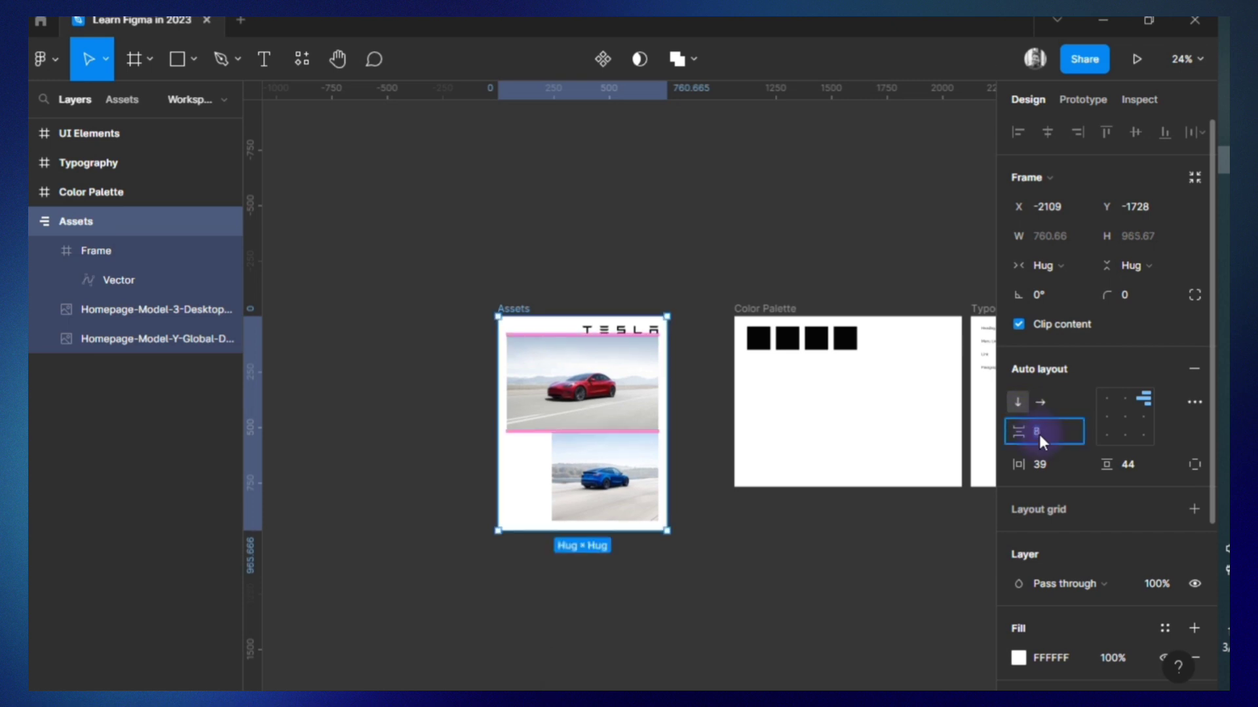
key("Return")
left_click(1104, 399)
left_click(862, 568)
Get the dark grey color from the Tesla website and set the Dark Grey swatch's fill to 171A20.
key("alt+Tab")
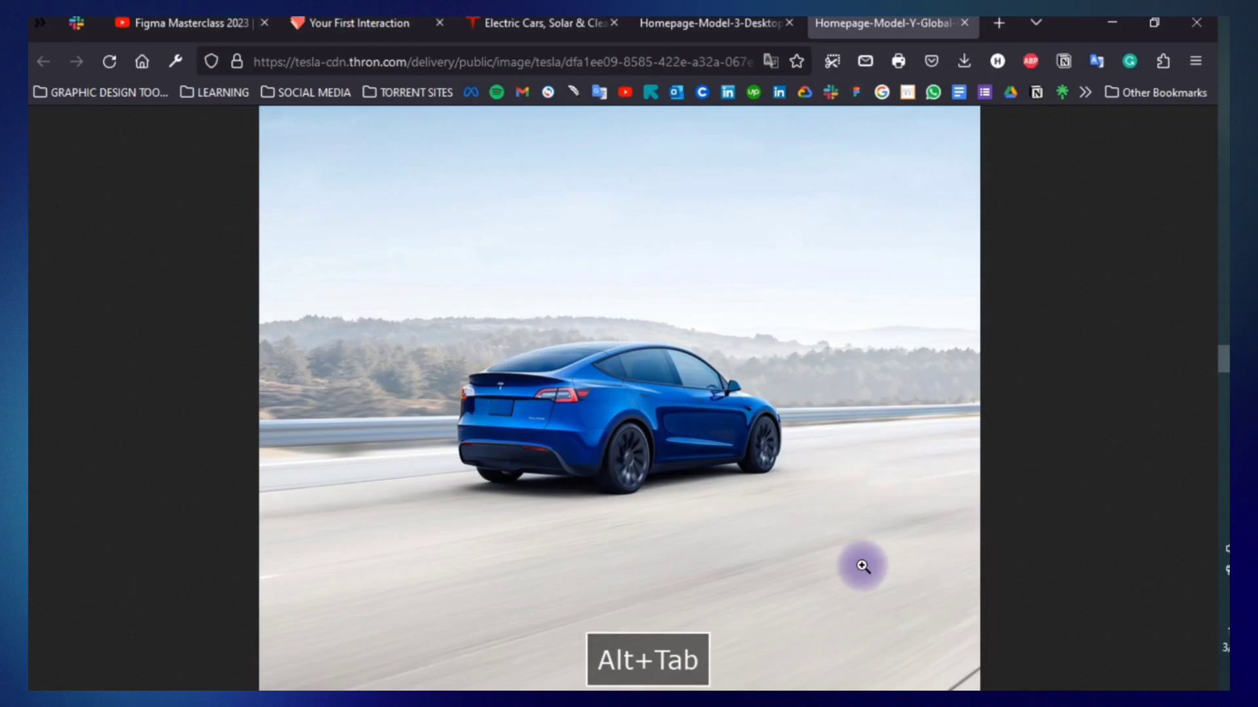
left_click(545, 23)
key("alt+Tab")
left_click(759, 339)
left_click(1057, 503)
type("171A20")
key("Return")
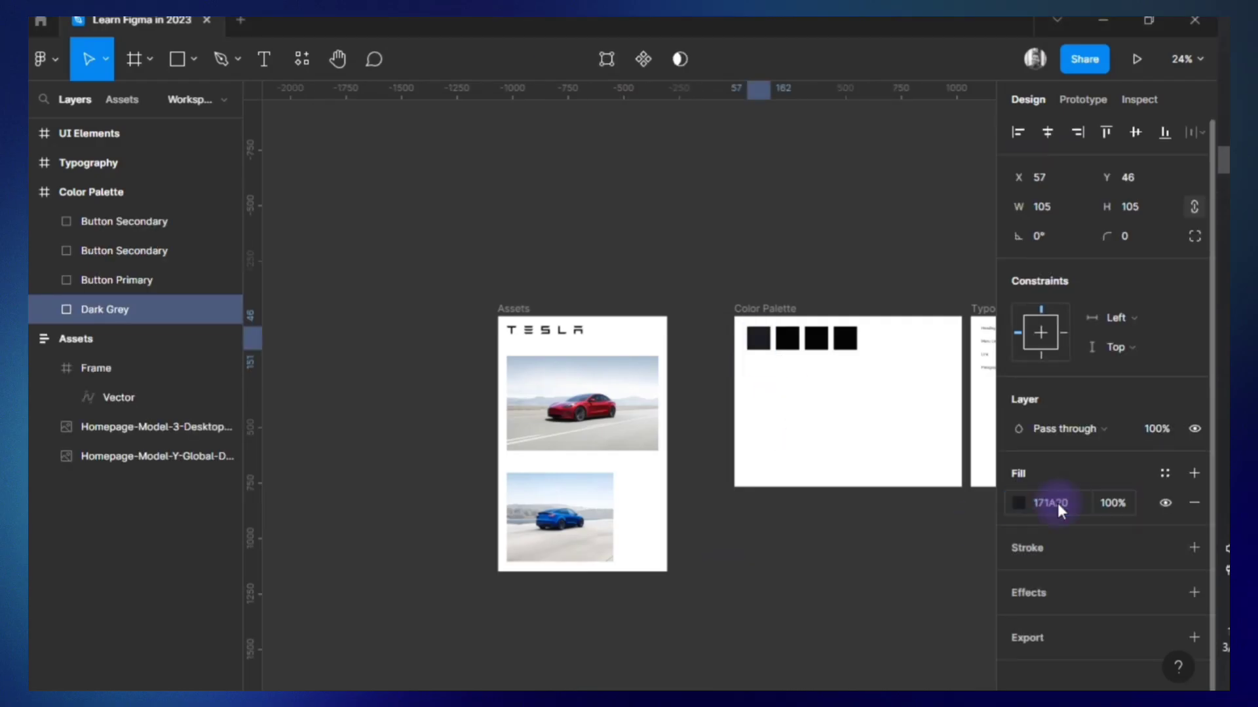
Center the Assets frame's auto layout contents and set its vertical padding to 88 and horizontal padding to 78.
scroll(359, 332, "right", 3)
left_click(304, 313)
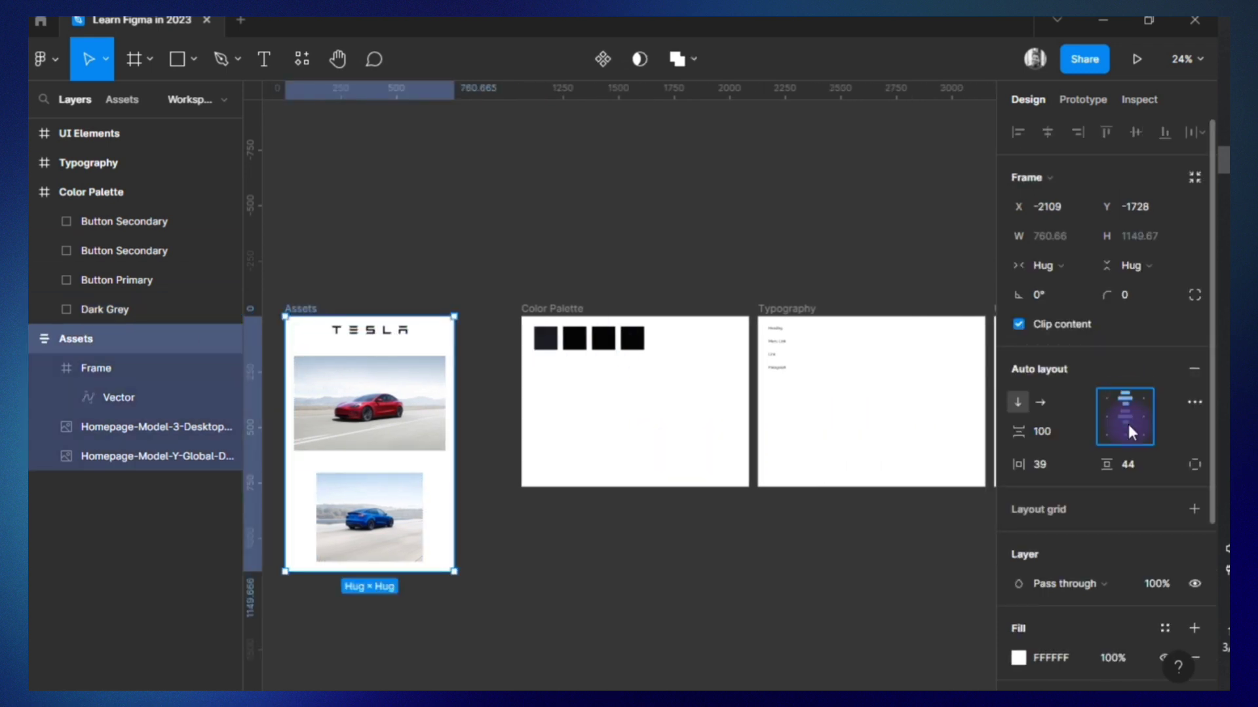
left_click(1126, 463)
type("66")
left_click(1054, 460)
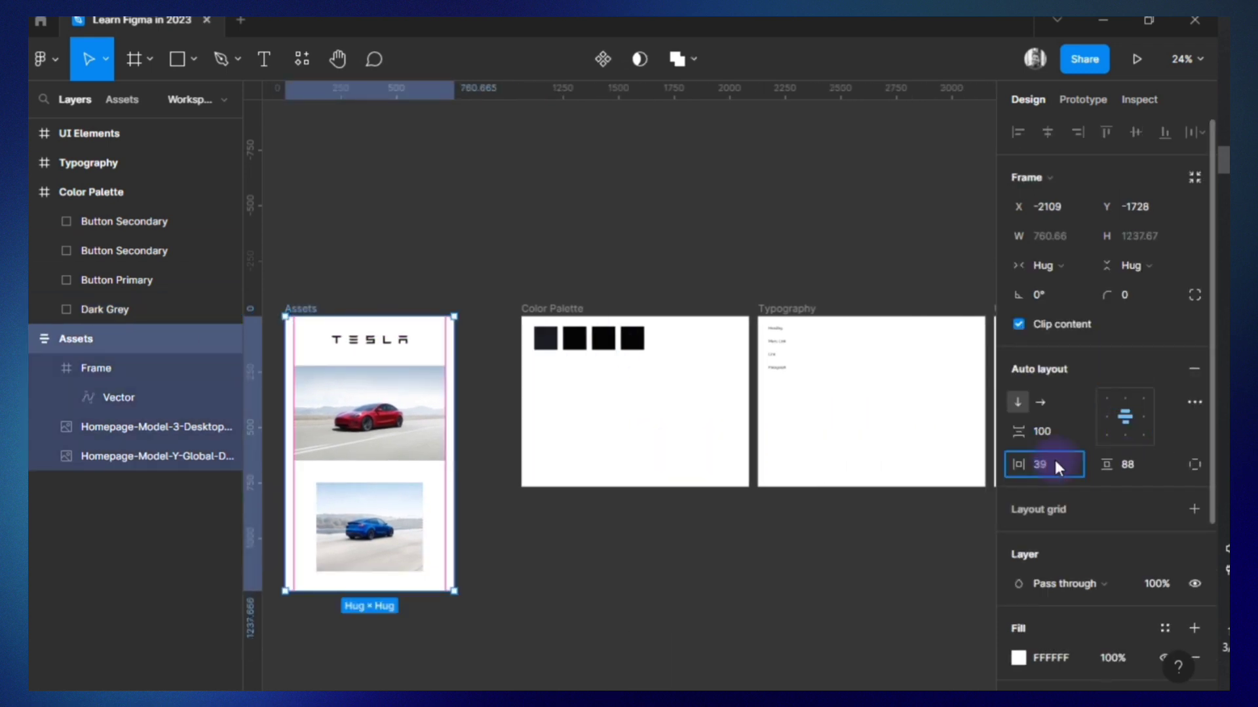
type("78")
left_click(646, 393)
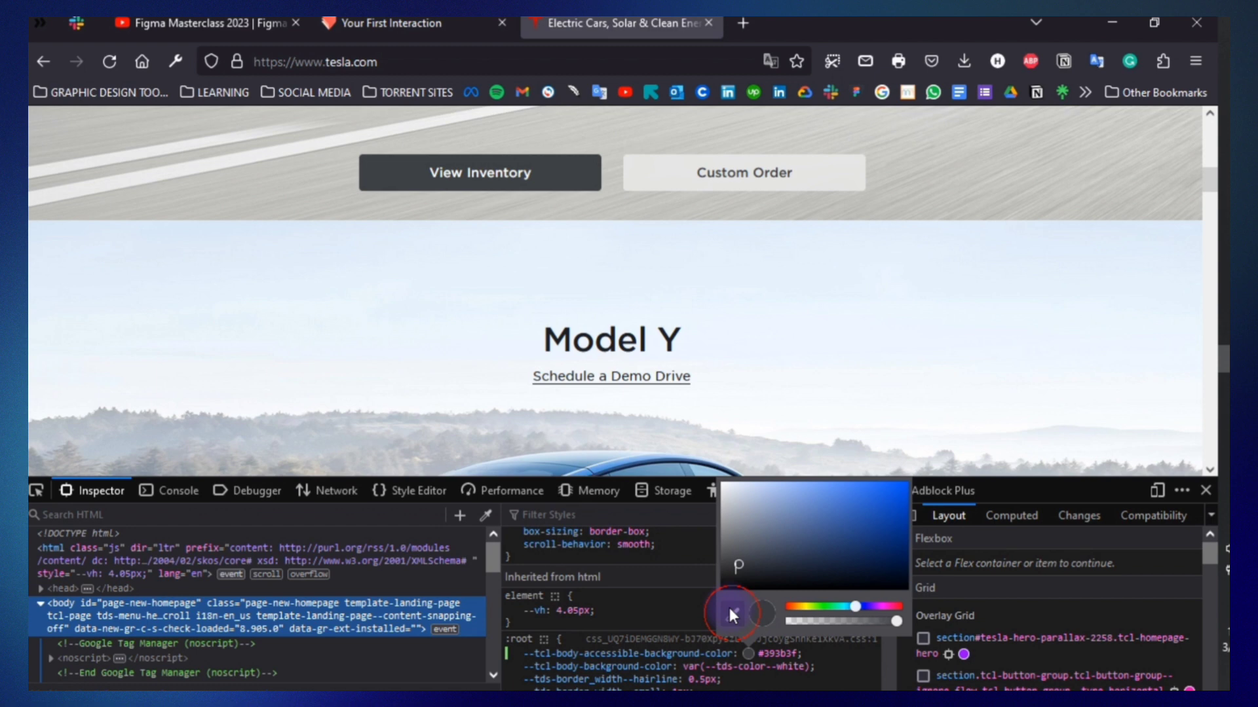
Sample the View Inventory button's color on the Tesla homepage with the page inspector's eyedropper.
left_click(729, 608)
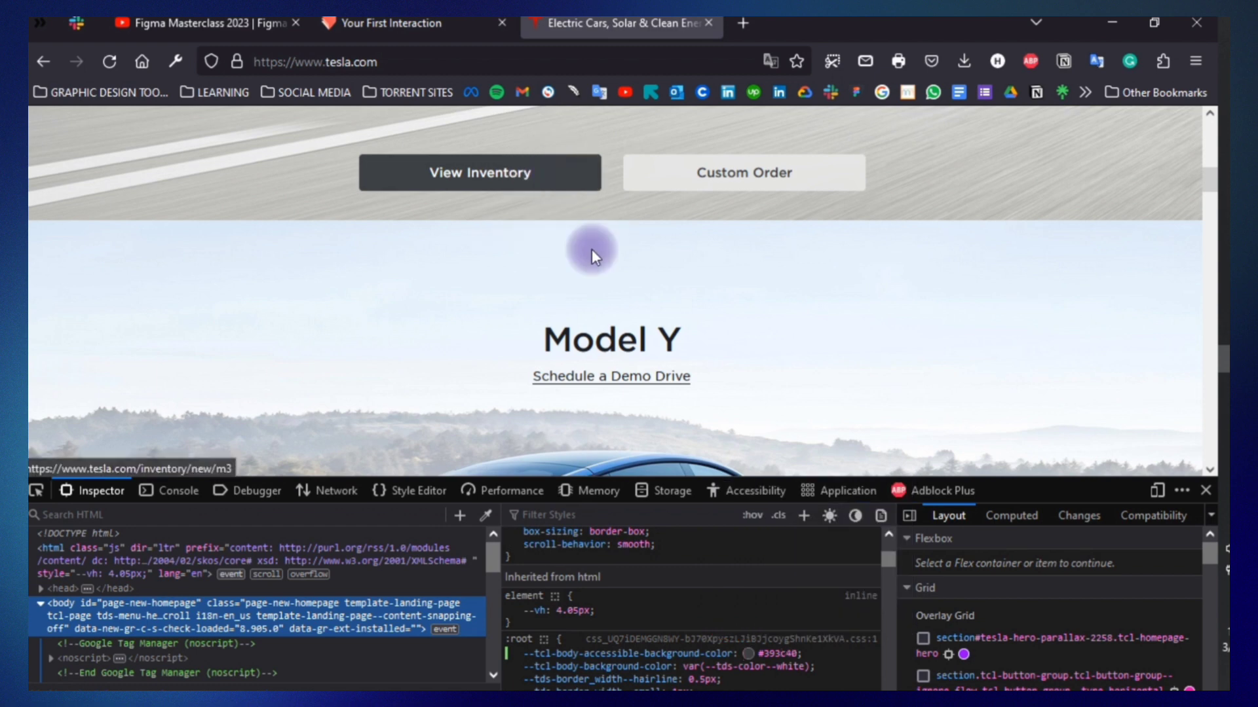
left_click(388, 175)
double_click(767, 651)
left_click(40, 603)
Inspect the View Inventory button's styles and layout properties, and pick the neighbouring Custom Order button.
left_click(36, 491)
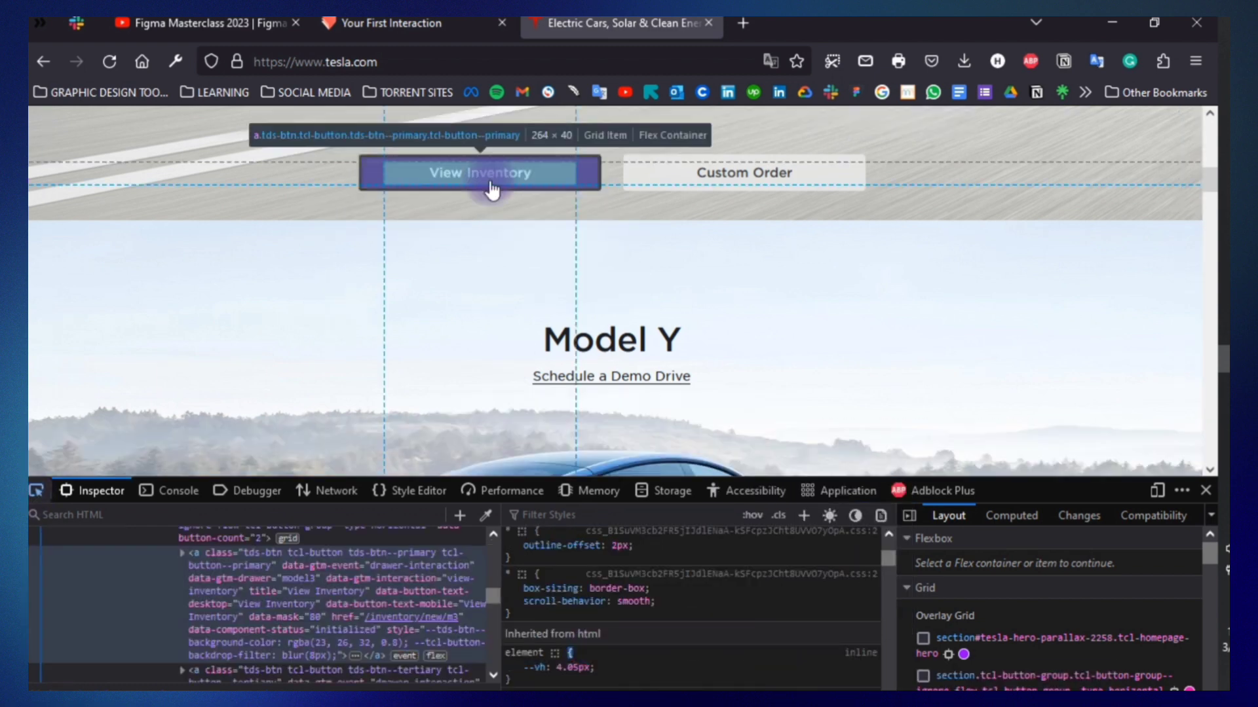
left_click(491, 179)
scroll(677, 634, "down", 5)
scroll(1005, 678, "down", 10)
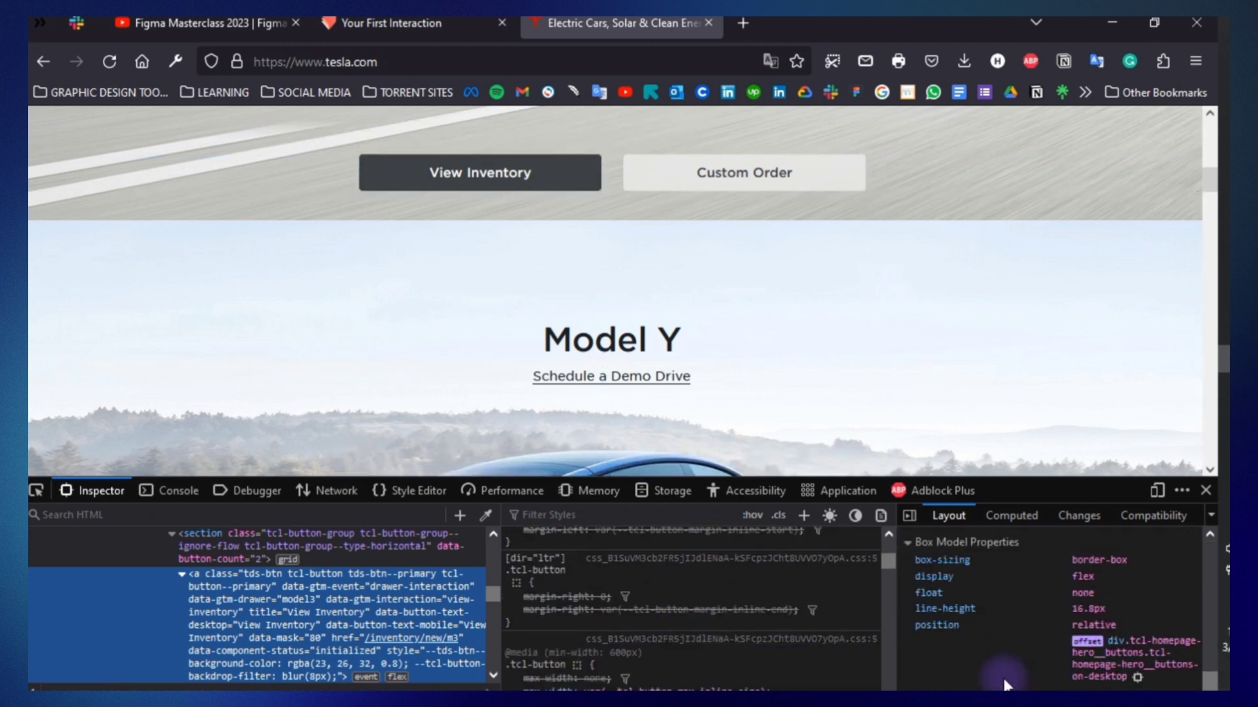
scroll(1074, 590, "up", 4)
scroll(1081, 589, "up", 5)
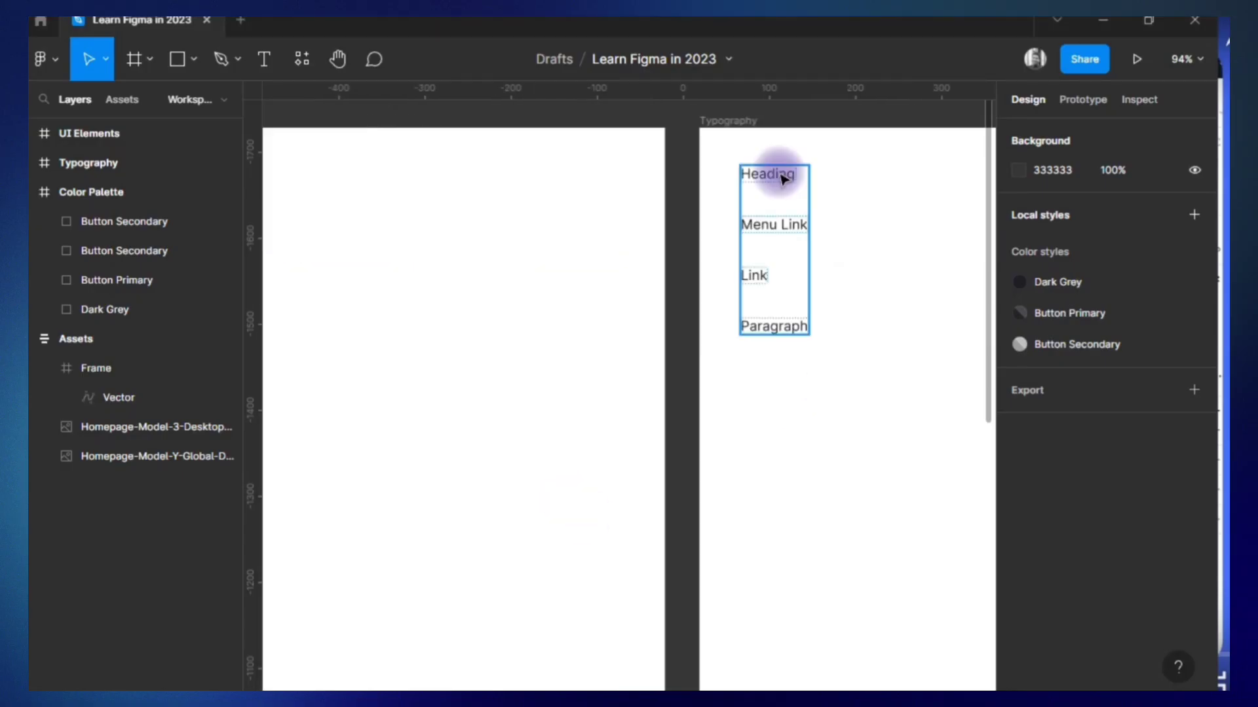
left_click(772, 174)
Select the Heading text in Figma's Typography frame and set its font size to 48.
scroll(1101, 508, "down", 3)
scroll(842, 528, "right", 2)
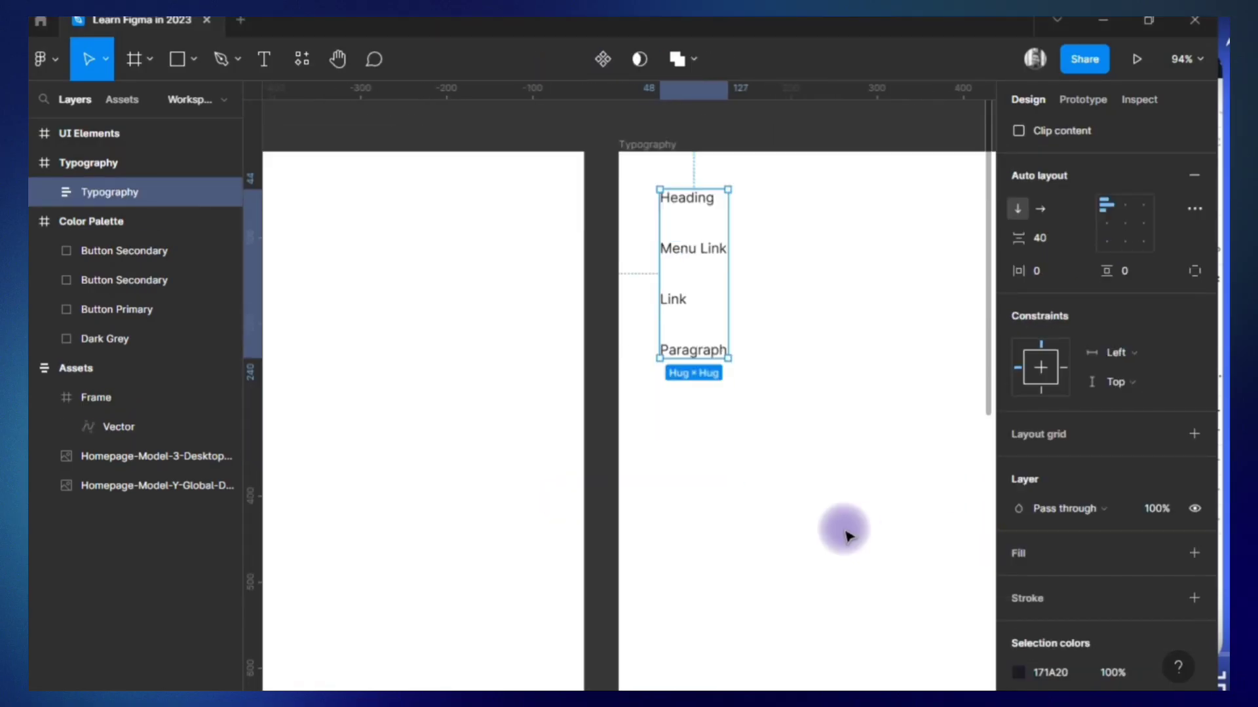
scroll(1166, 549, "down", 2)
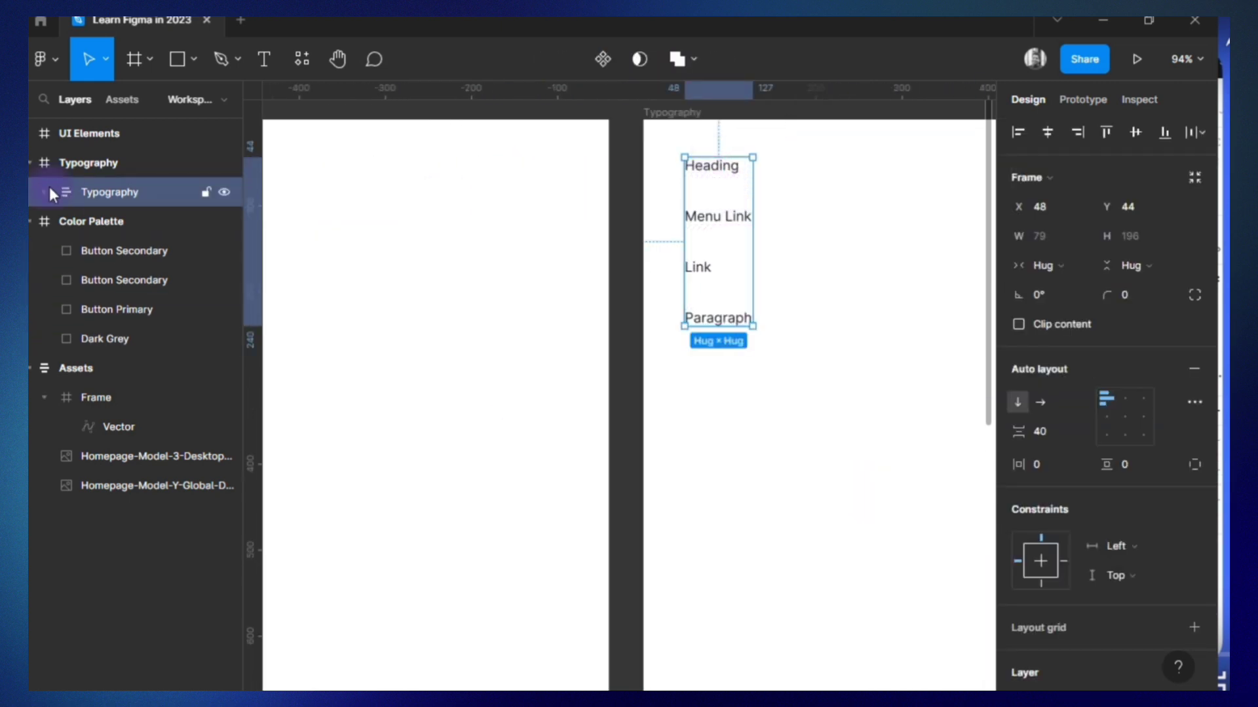
left_click(45, 192)
left_click(121, 222)
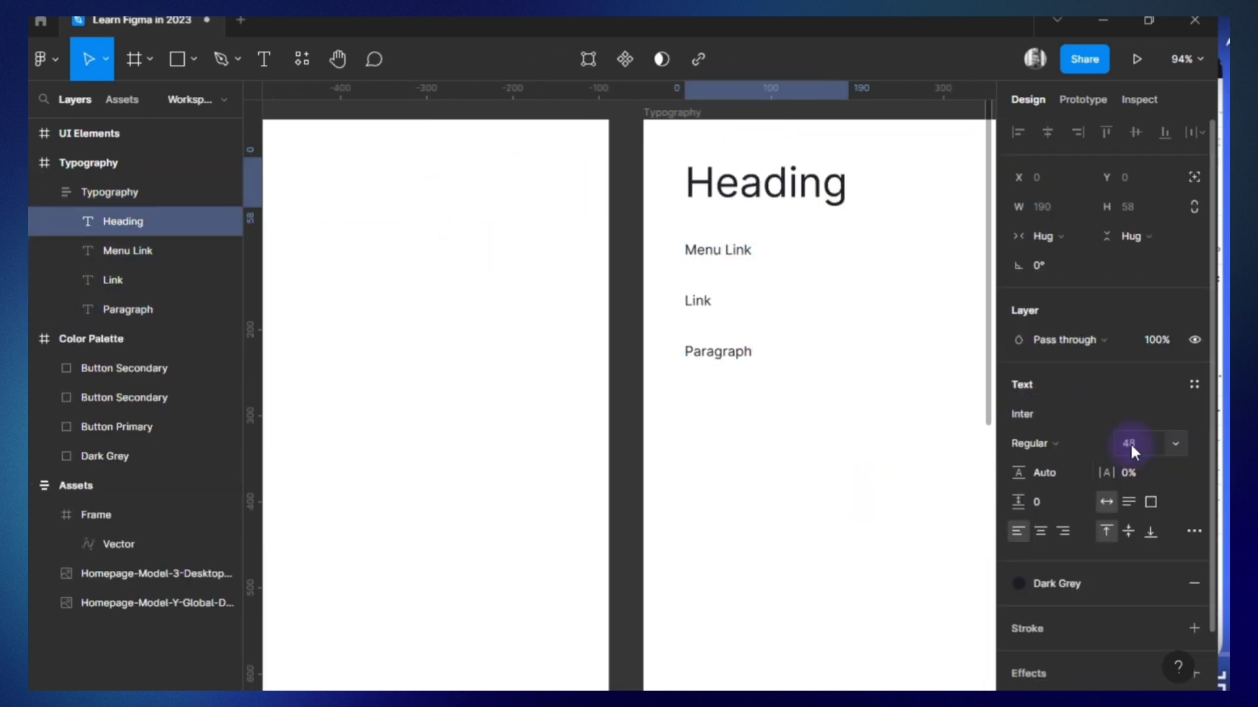
Try Gilroy and Montez as the Heading text's font.
left_click(1038, 416)
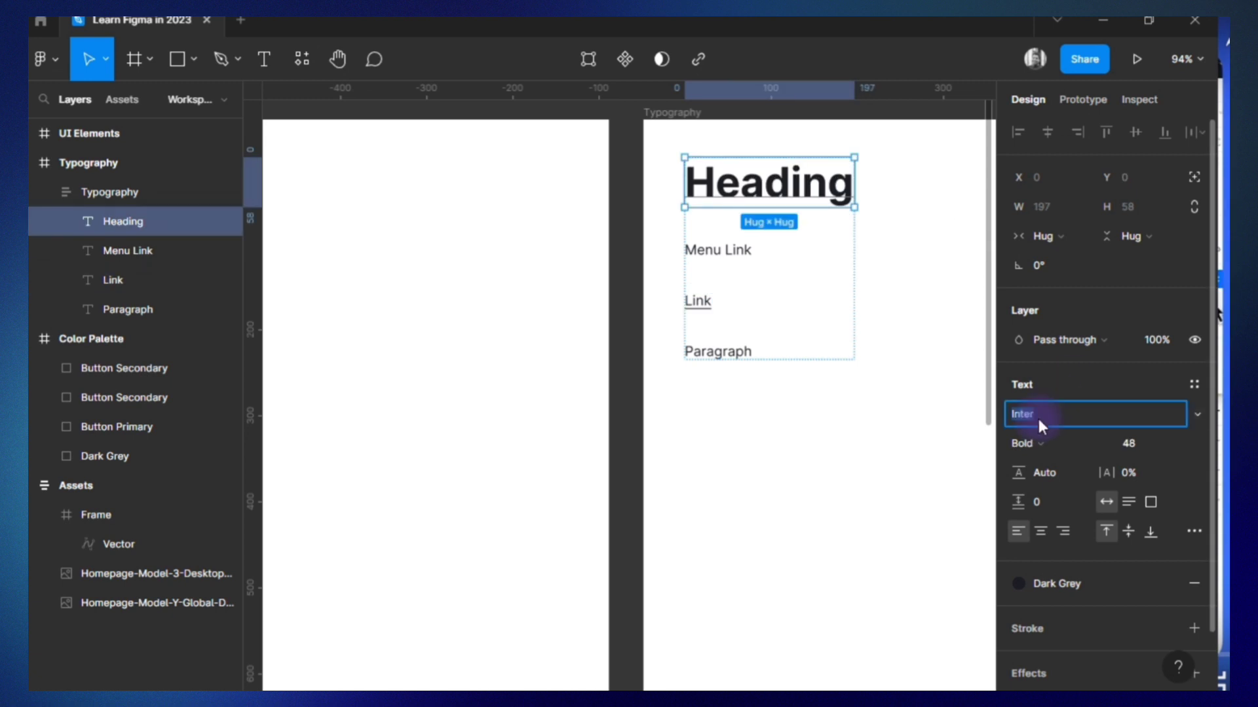
type("Gilroy")
key("Return")
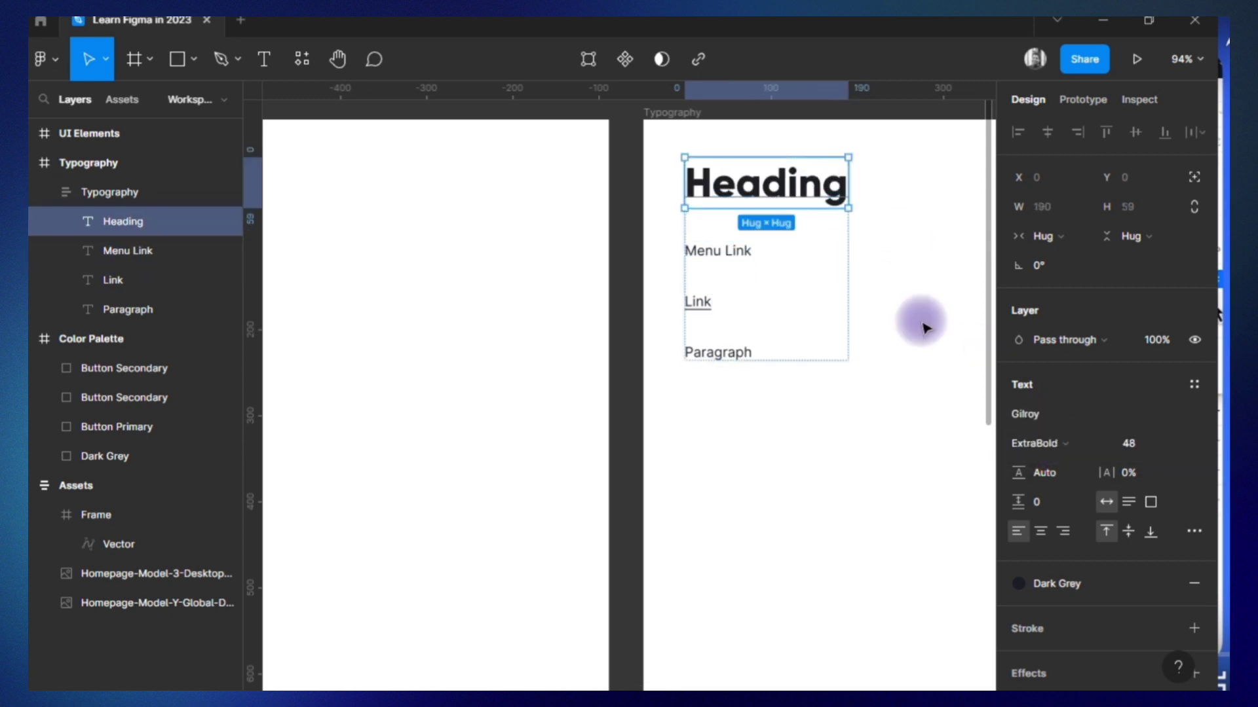
type("Montt")
key("Return")
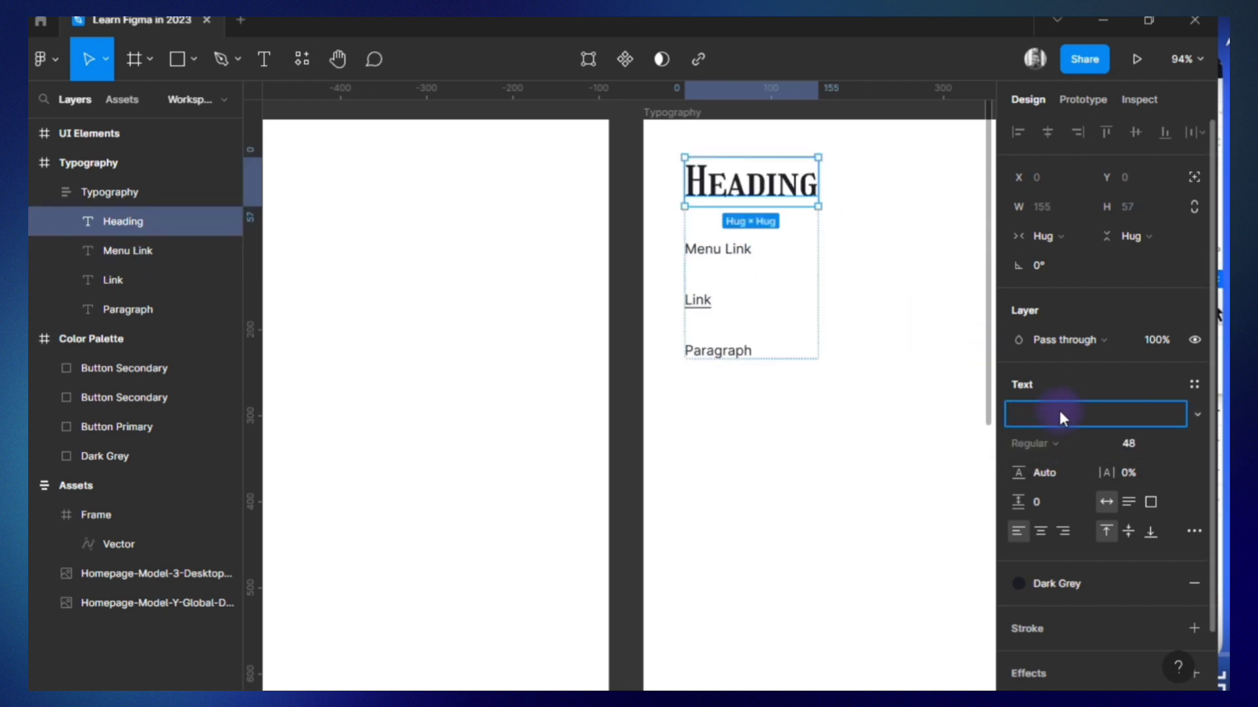
type("Montez")
key("Return")
Look through the font list and set the Heading text's font to Montserrat.
left_click(1196, 416)
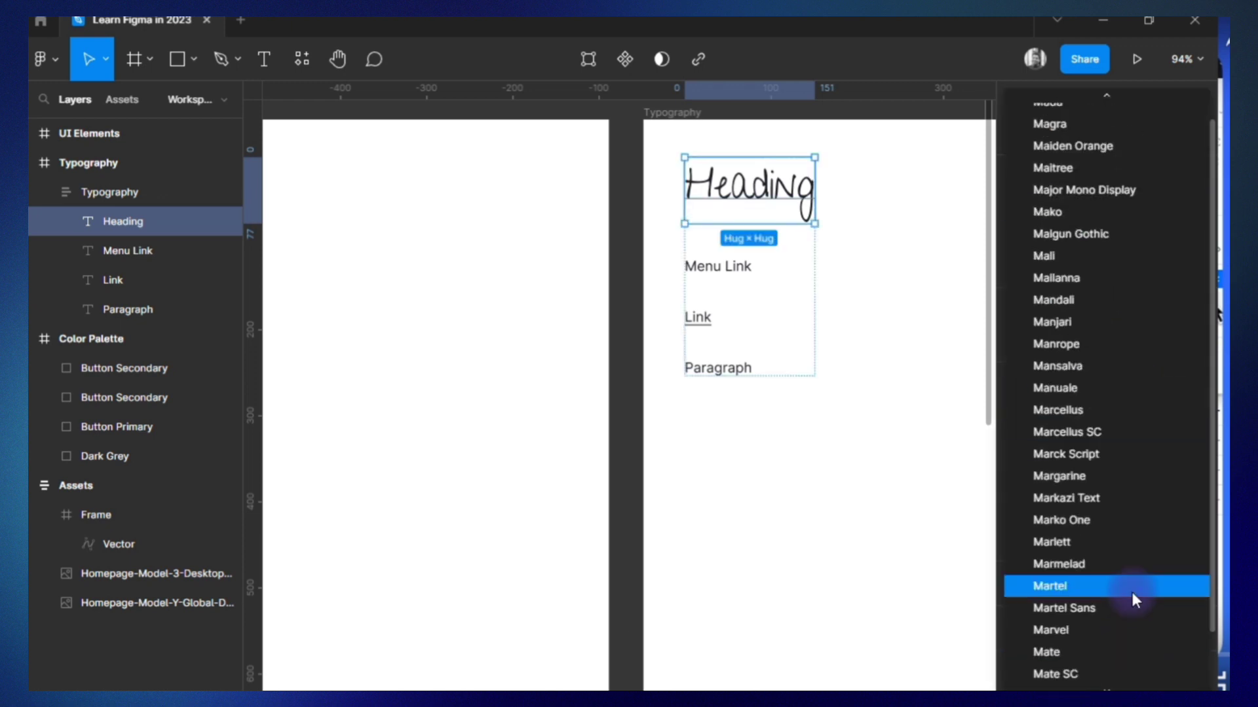
scroll(1120, 599, "down", 5)
scroll(1117, 603, "down", 5)
scroll(1117, 598, "up", 8)
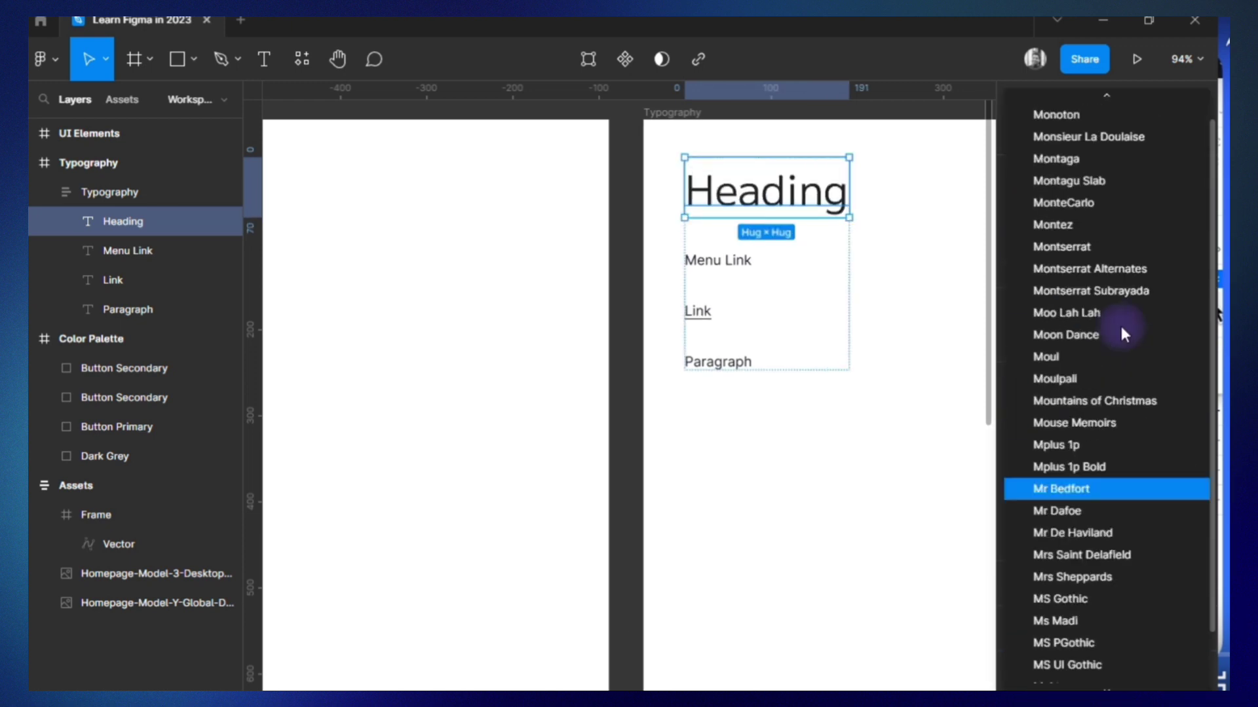
left_click(1107, 256)
left_click(727, 265)
double_click(725, 260)
left_click(1059, 414)
Set the Heading text's font weight to Bold.
left_click(820, 190)
left_click(1055, 446)
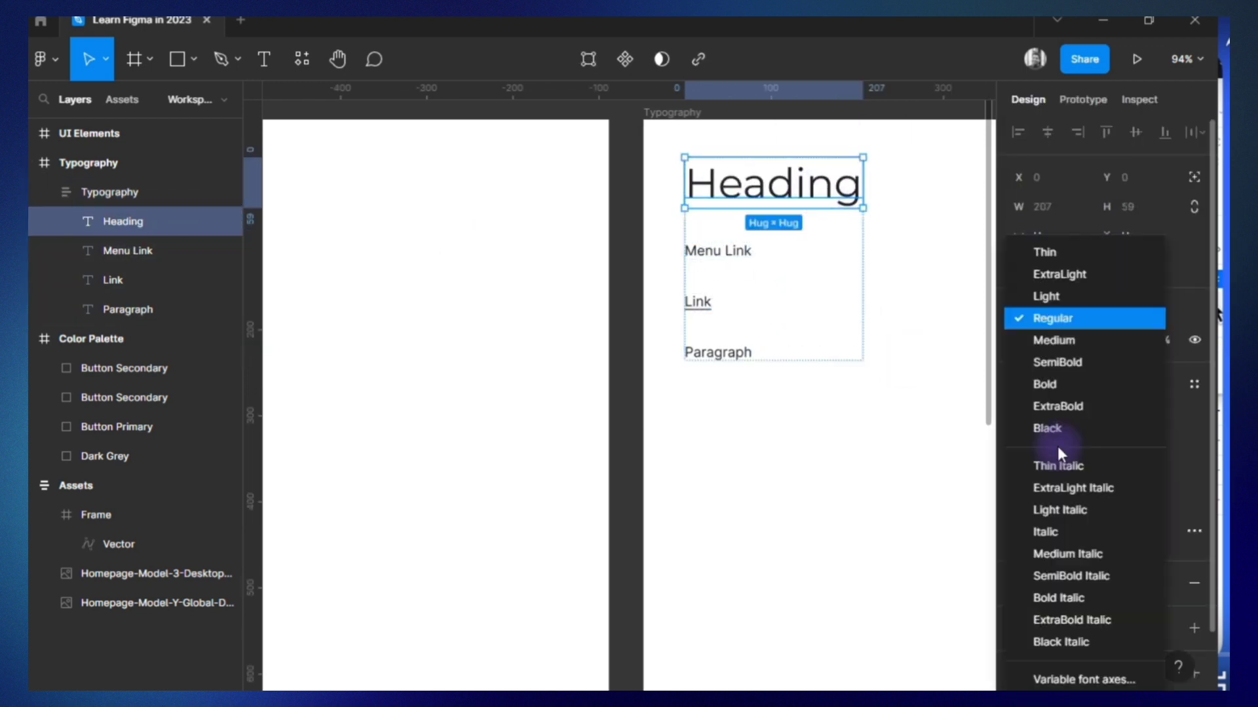
left_click(1048, 385)
Set the Menu Link text's font to Montserrat.
double_click(736, 256)
left_click(1049, 421)
type("Mo")
key("BackSpace")
key("alt+Tab")
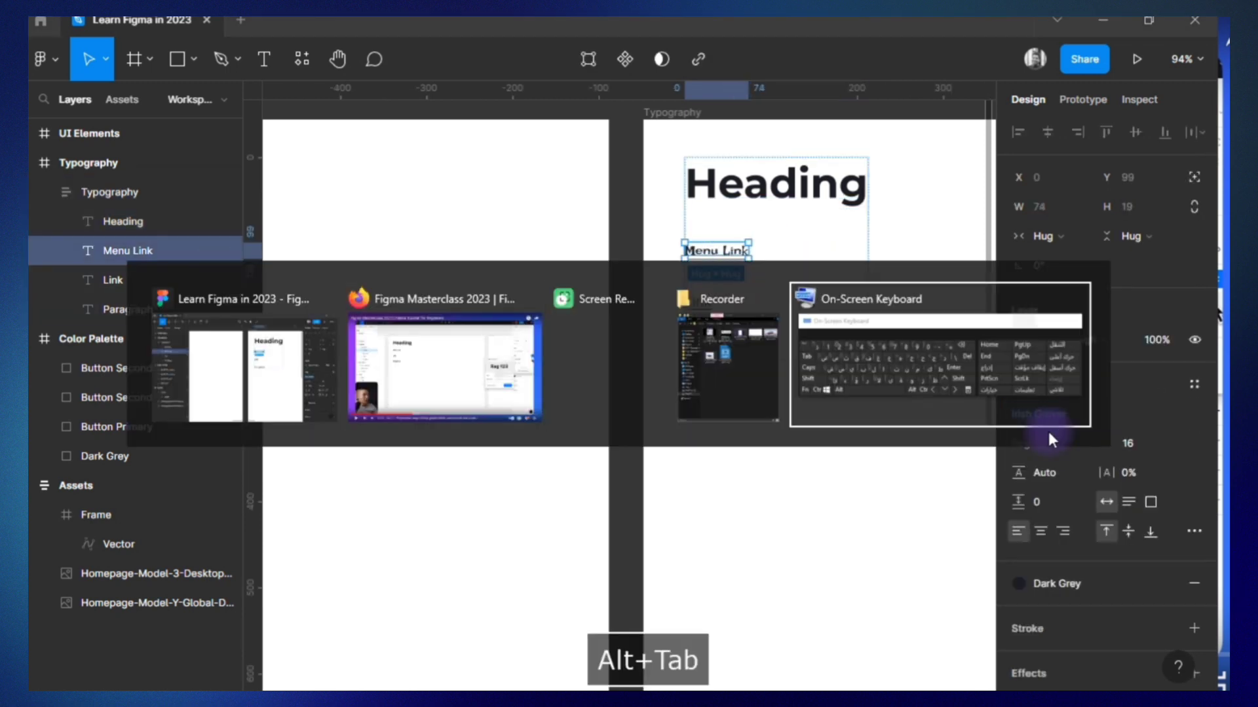
left_click(332, 663)
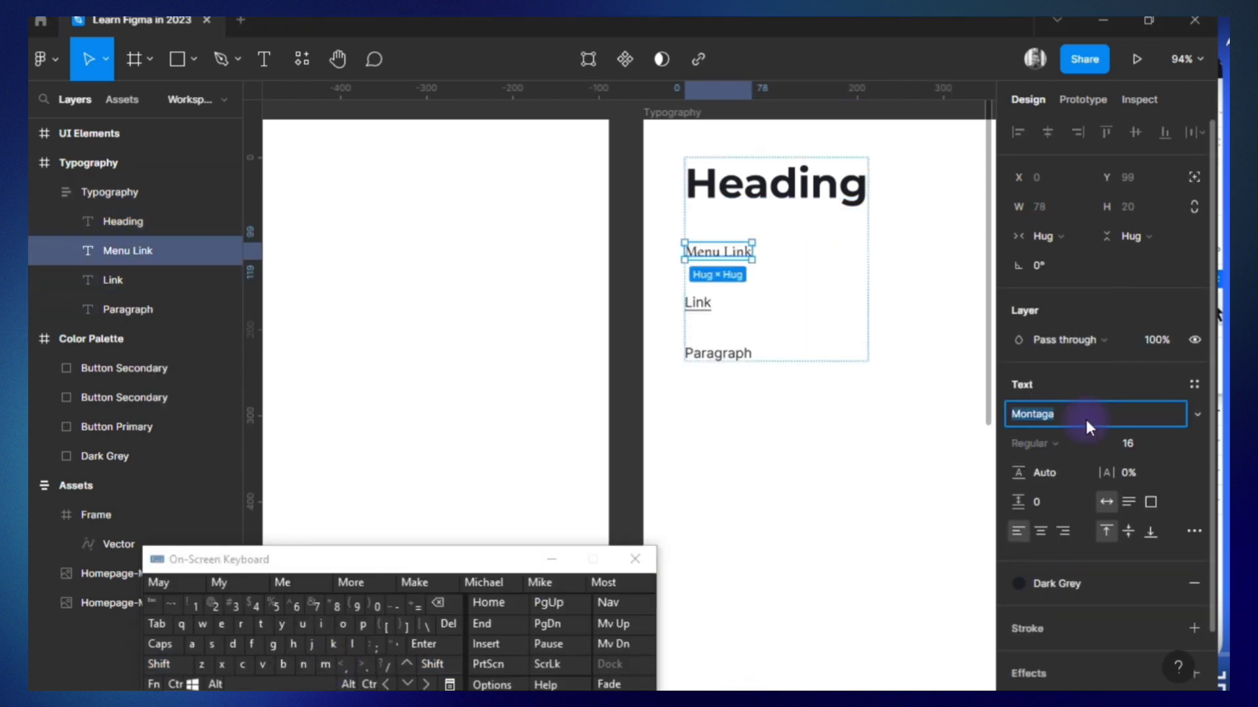
Select the Link text and set its font to Montserrat.
left_click(135, 226)
left_click(131, 280)
left_click(1038, 411)
type("Montt")
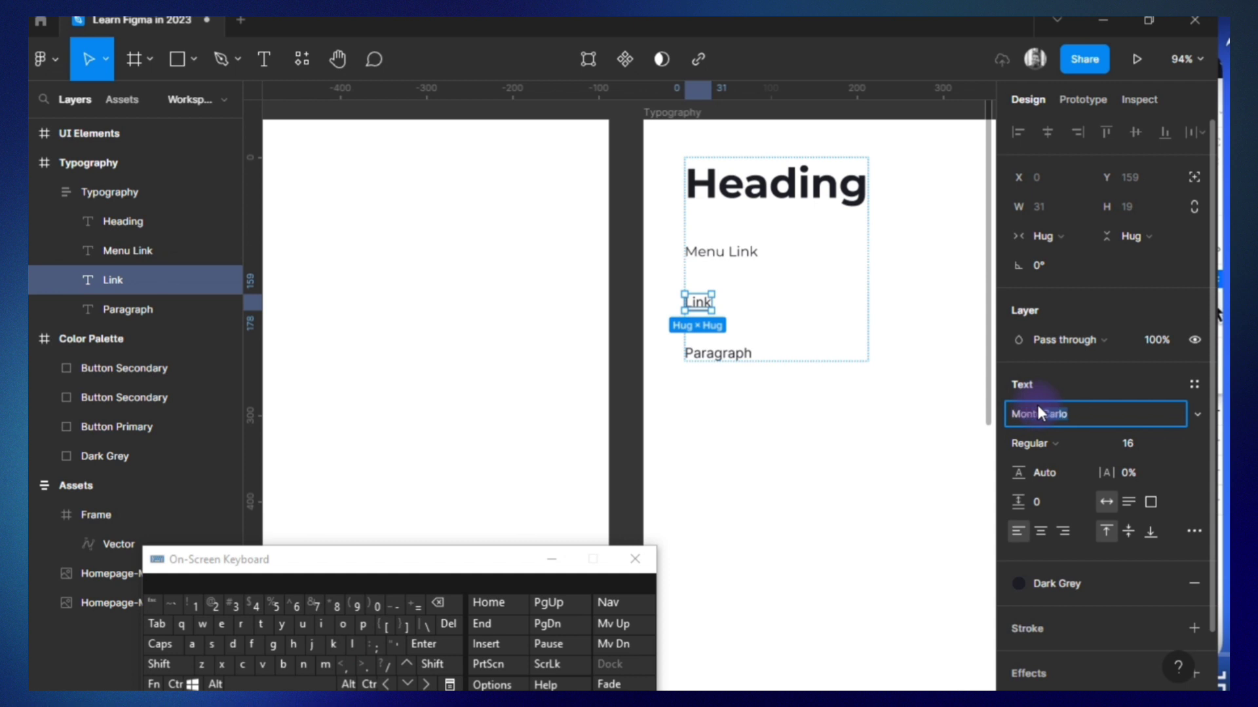
key("Down")
type("Mon")
key("Down")
key("Down")
key("Down")
key("Down")
key("Down")
key("Down")
key("Down")
key("Down")
key("Down")
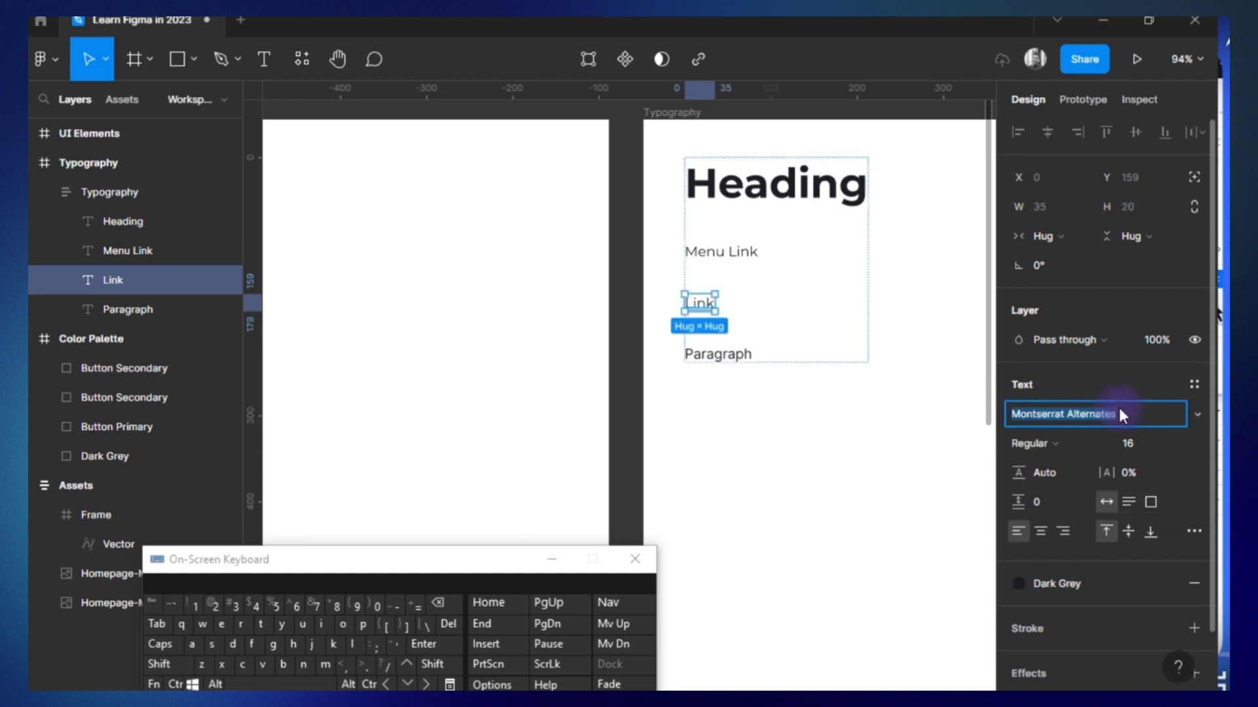
key("Up")
Set the Paragraph text's font to Montserrat and close the On-Screen Keyboard.
left_click(719, 354)
left_click(1023, 412)
type("Montserrat")
left_click(878, 429)
key("alt+Tab")
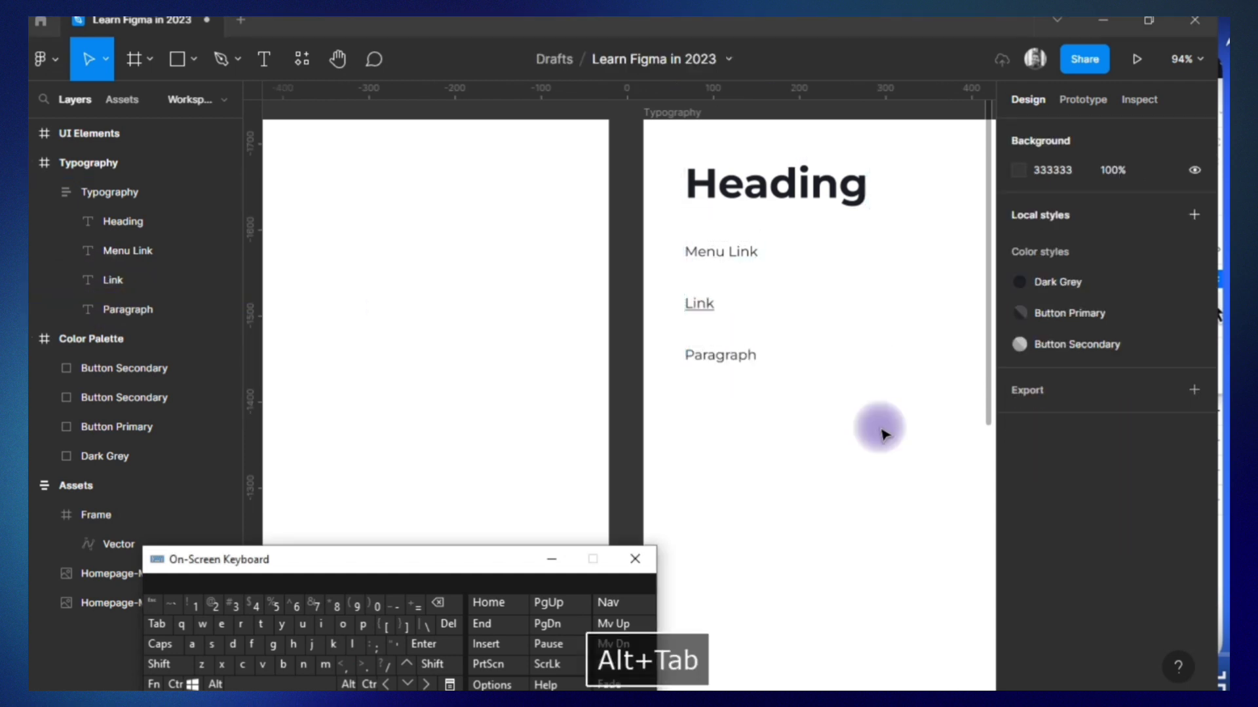
left_click(634, 560)
Save the Heading text's formatting as a text style named Heading.
scroll(741, 516, "down", 3)
scroll(740, 516, "up", 4)
left_click(791, 247)
left_click(121, 223)
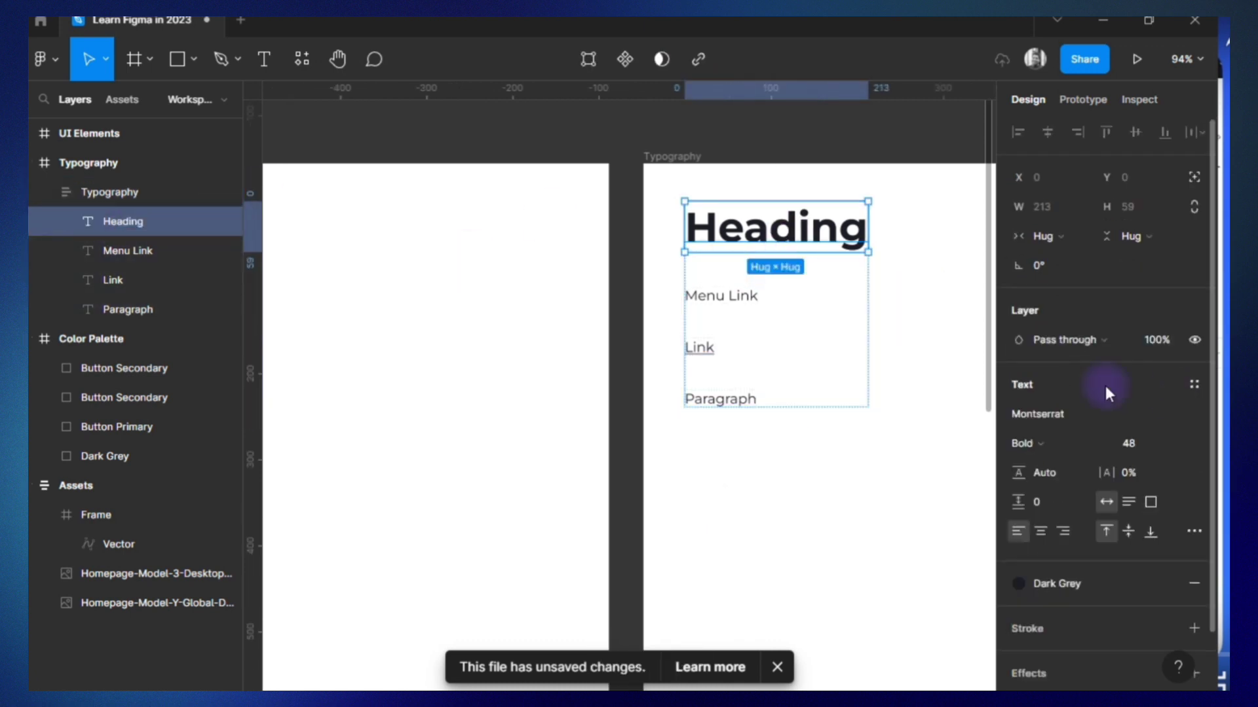
left_click(1194, 384)
left_click(1187, 417)
type("Heading")
left_click(949, 660)
Create a text style named Menu Link from the Menu Link text.
left_click(128, 251)
left_click(1194, 384)
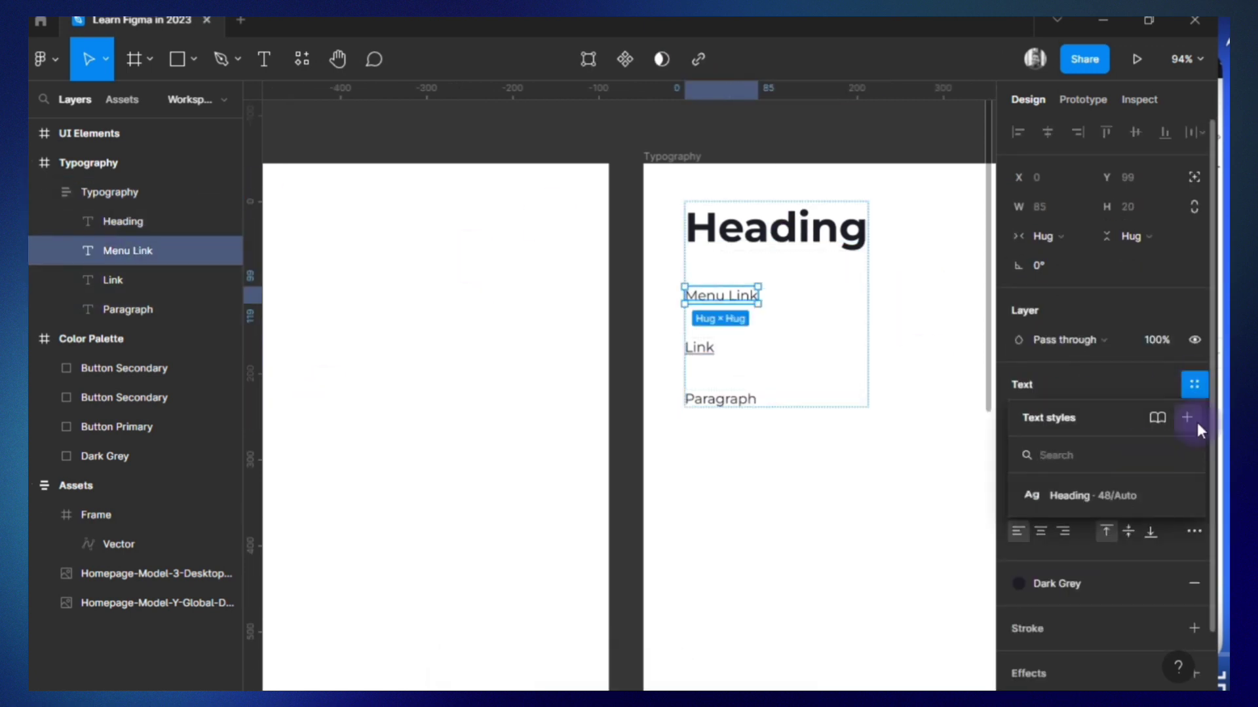
left_click(1186, 418)
double_click(113, 255)
key("ctrl+c")
left_click(930, 659)
Create a text style named Link from the Link text, reusing its layer name.
key("Tab")
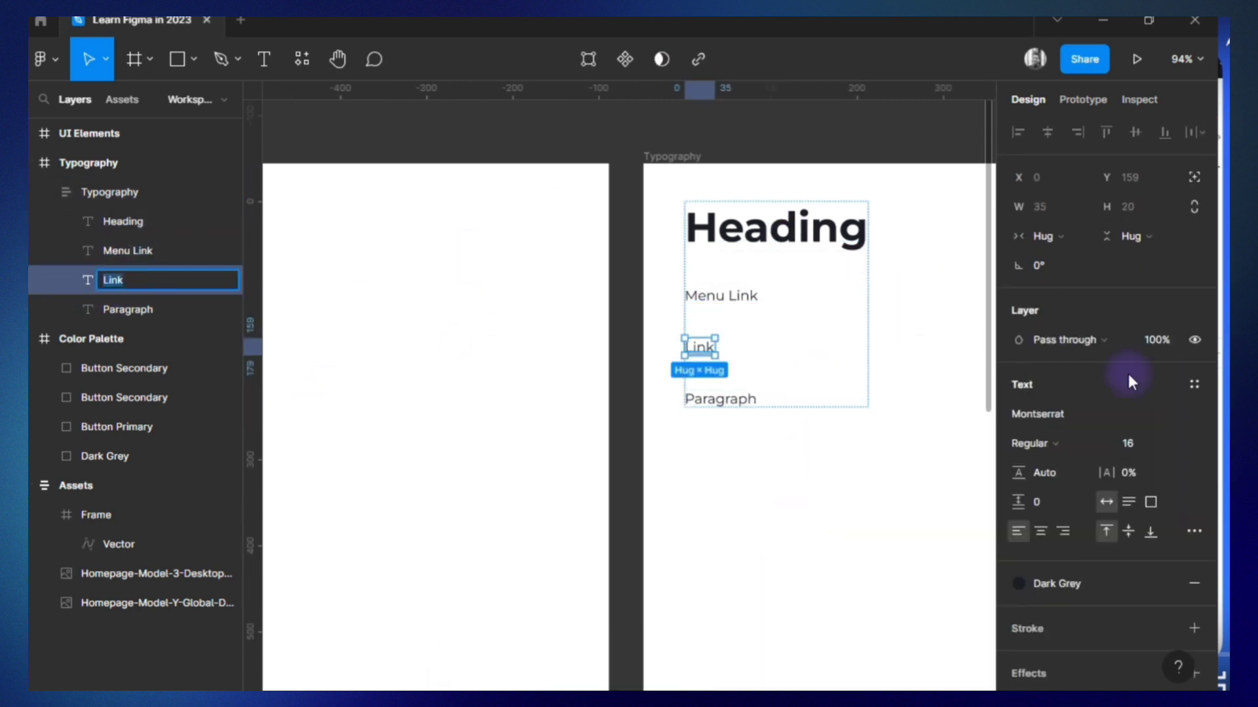
left_click(1194, 385)
left_click(1187, 417)
key("ctrl+v")
left_click(952, 661)
Create a text style named Paragraph from the Paragraph text, reusing its layer name.
left_click(155, 310)
left_click(1194, 384)
left_click(1186, 417)
double_click(127, 310)
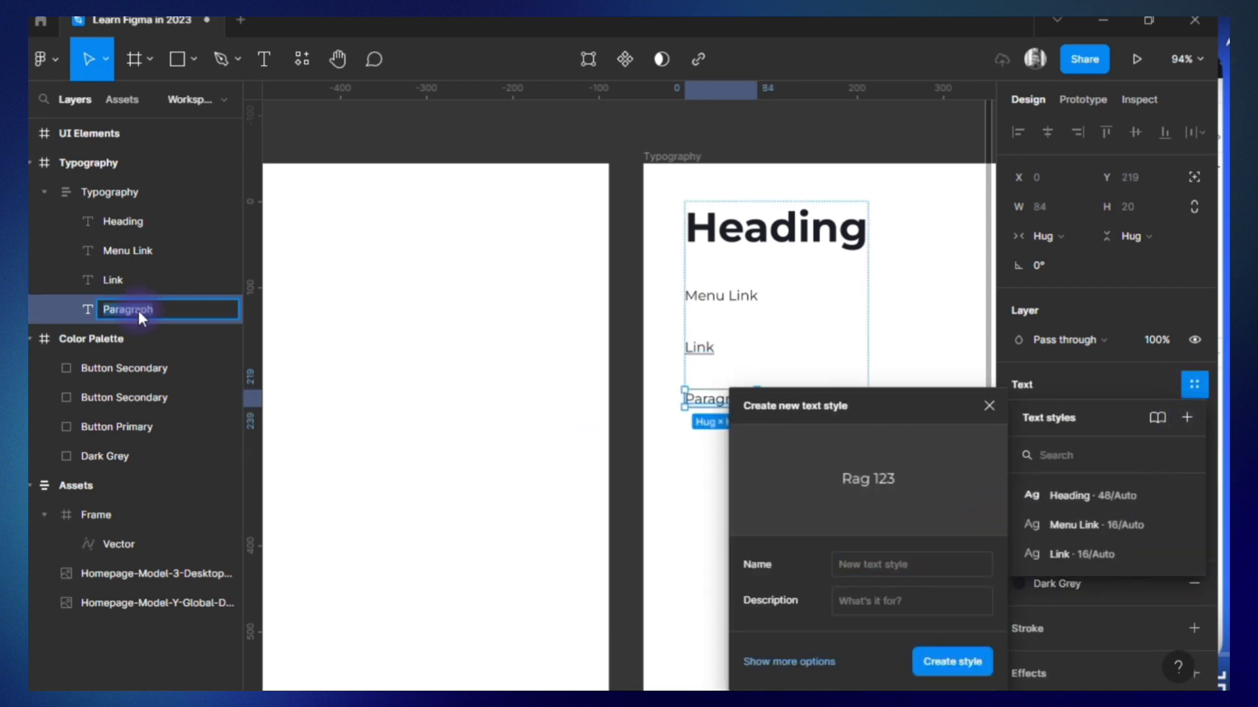
left_click(949, 670)
left_click(949, 669)
Add a Paragraph-styled text box reading "Button", about 249 × 119, to the UI Elements frame and center its text horizontally and vertically.
scroll(721, 461, "right", 5)
scroll(721, 464, "down", 1)
scroll(721, 464, "right", 7)
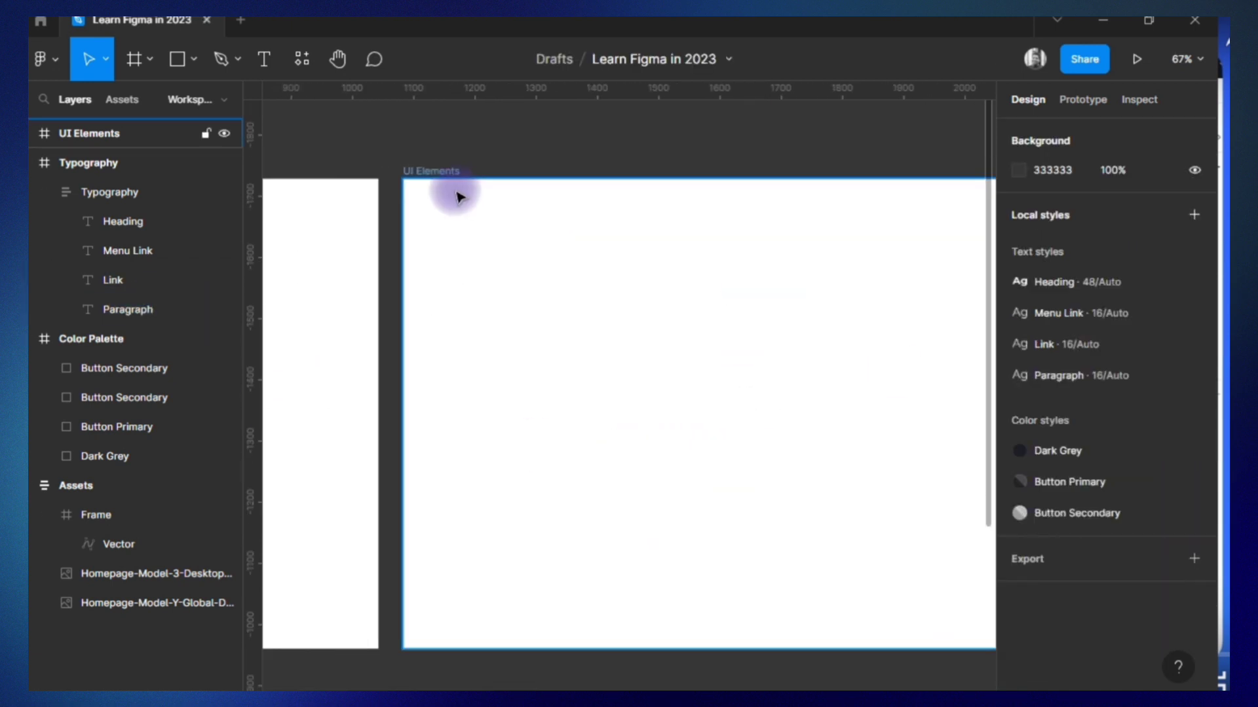
left_click(452, 183)
left_click(266, 63)
left_click_drag(478, 285, 631, 358)
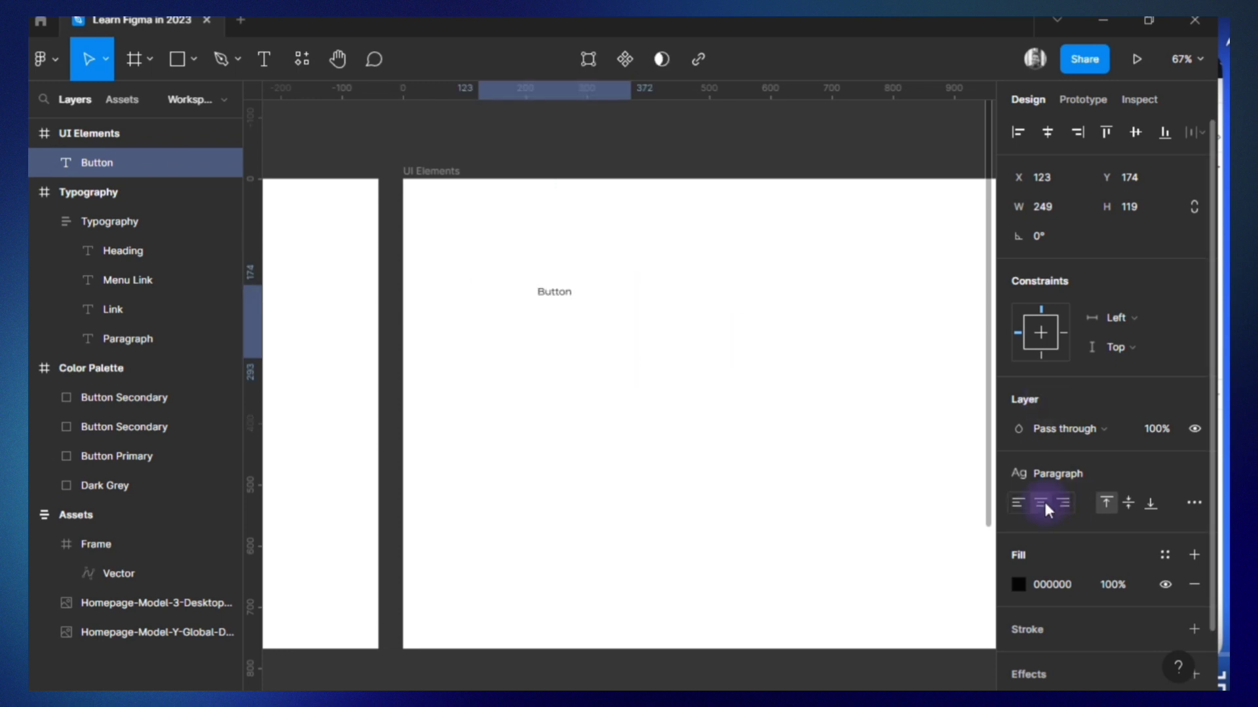
left_click(1128, 503)
left_click(1194, 502)
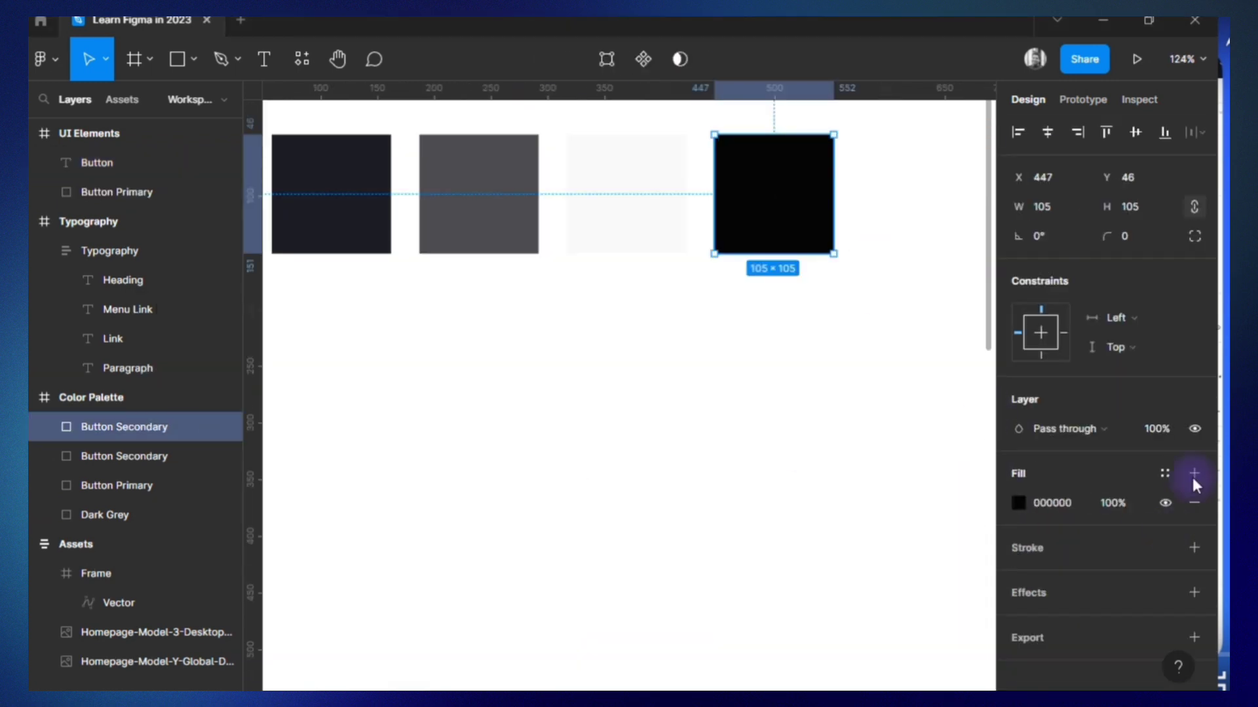
Change the fourth Color Palette square's fill from black to white and save it as a color style named White.
left_click(1018, 503)
left_click(779, 247)
left_click(1194, 474)
left_click(1194, 503)
left_click(1194, 474)
left_click(1194, 503)
left_click(1165, 473)
left_click(1187, 507)
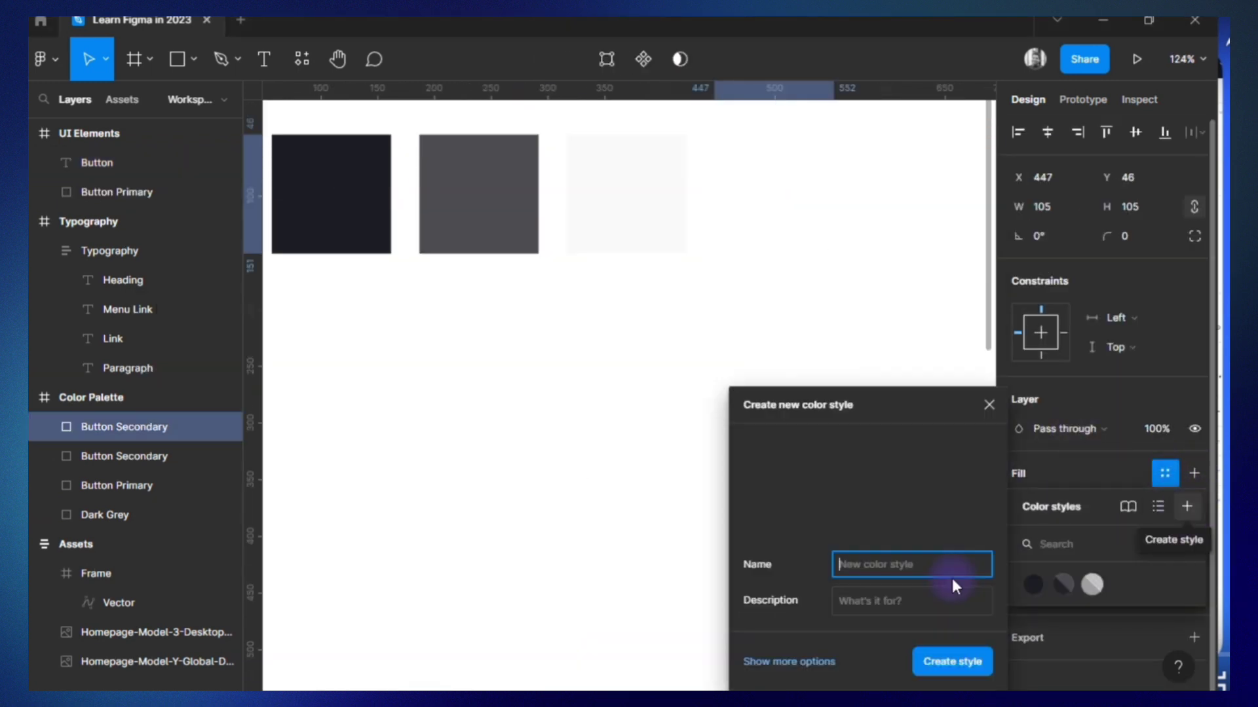
type("White")
key("Return")
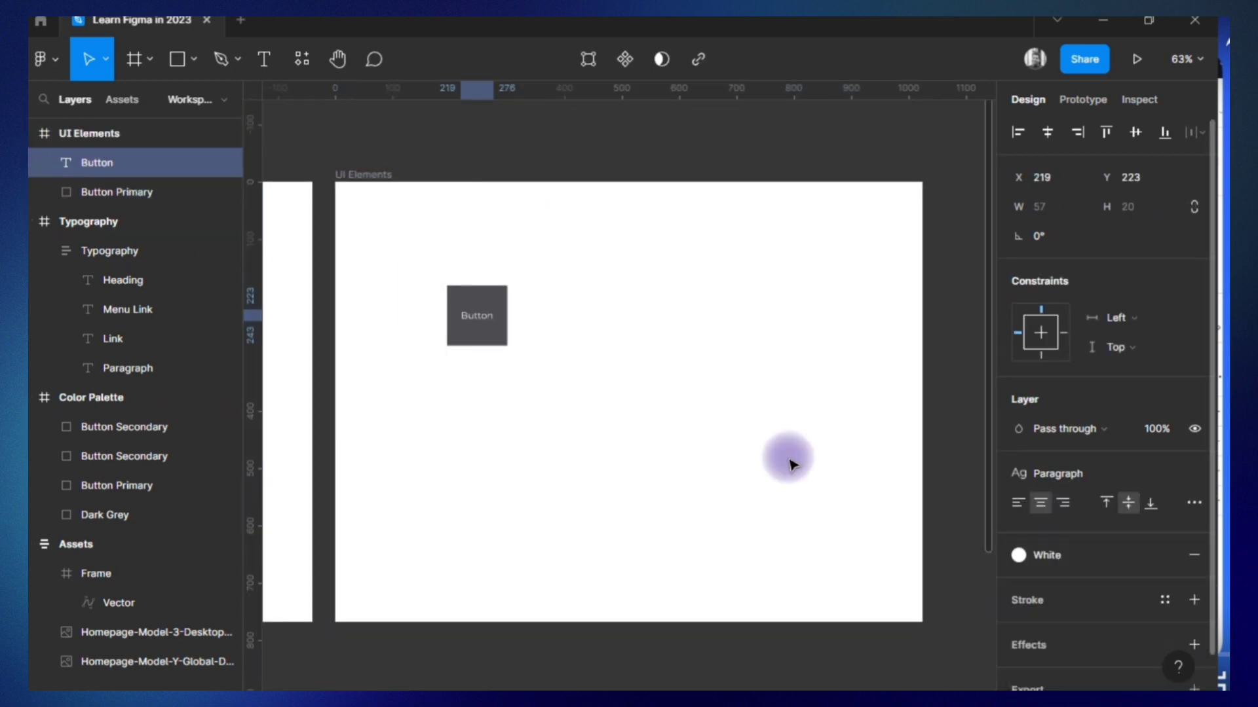
Move the Tesla logo into the upper-left corner of the MacBook Pro 16" - 1 frame.
left_click(504, 331)
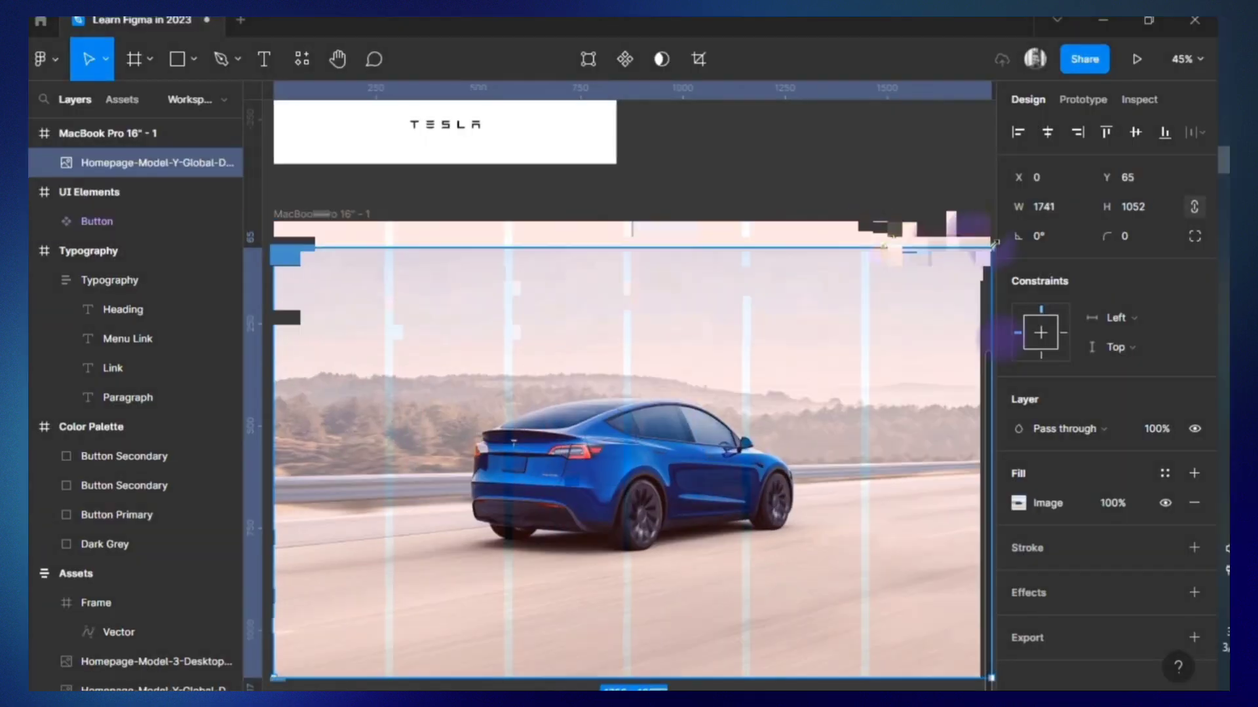
left_click(485, 129)
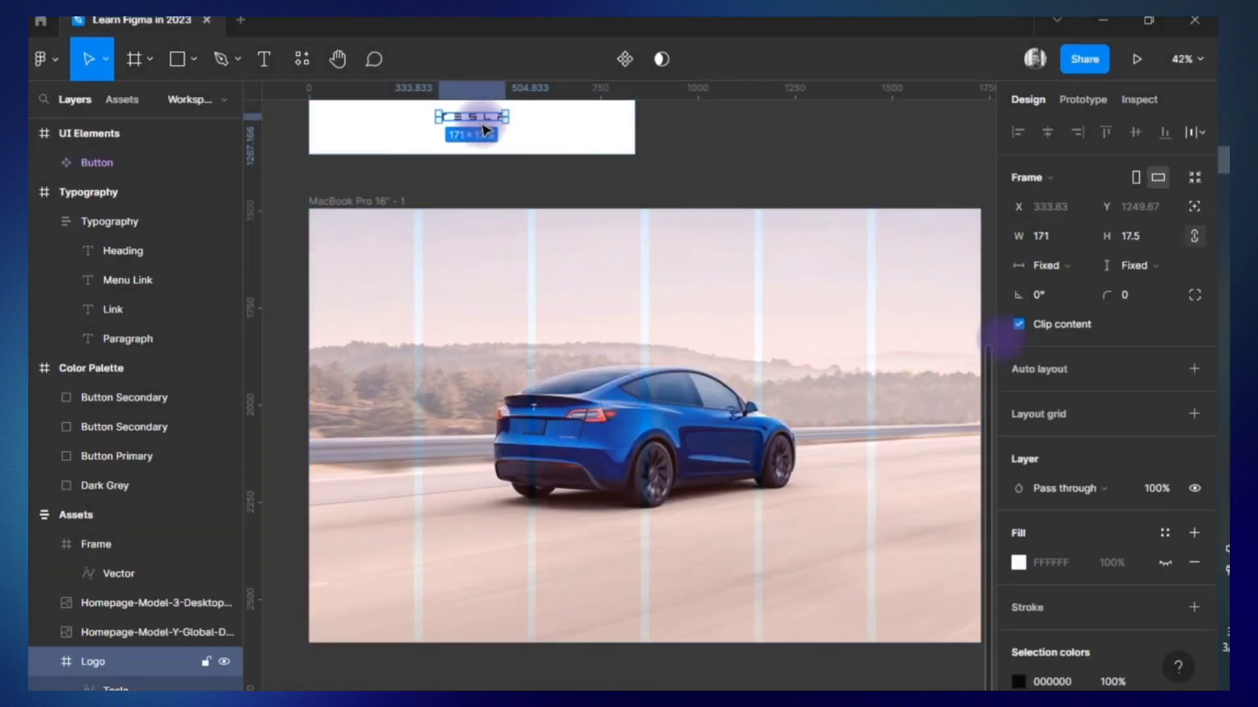
left_click_drag(486, 129, 393, 231)
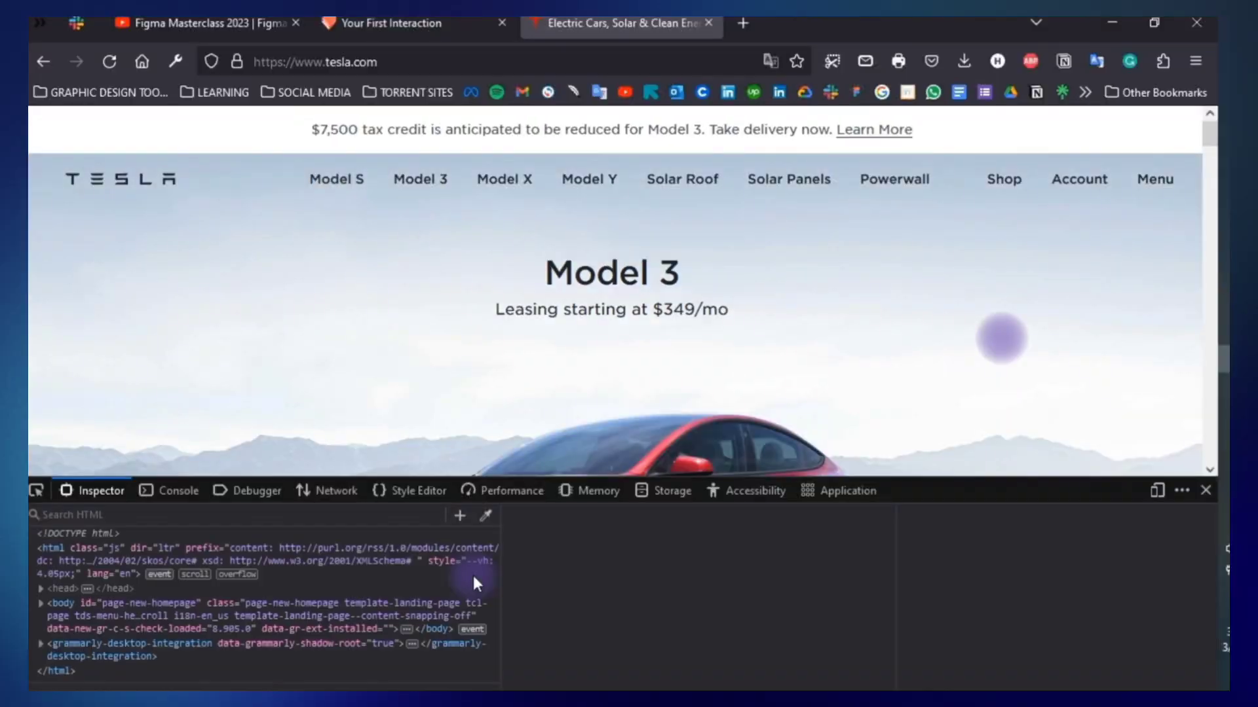
Inspect the Model S menu item's font on tesla.com and browse font sites for Gotham SSm.
left_click(345, 180)
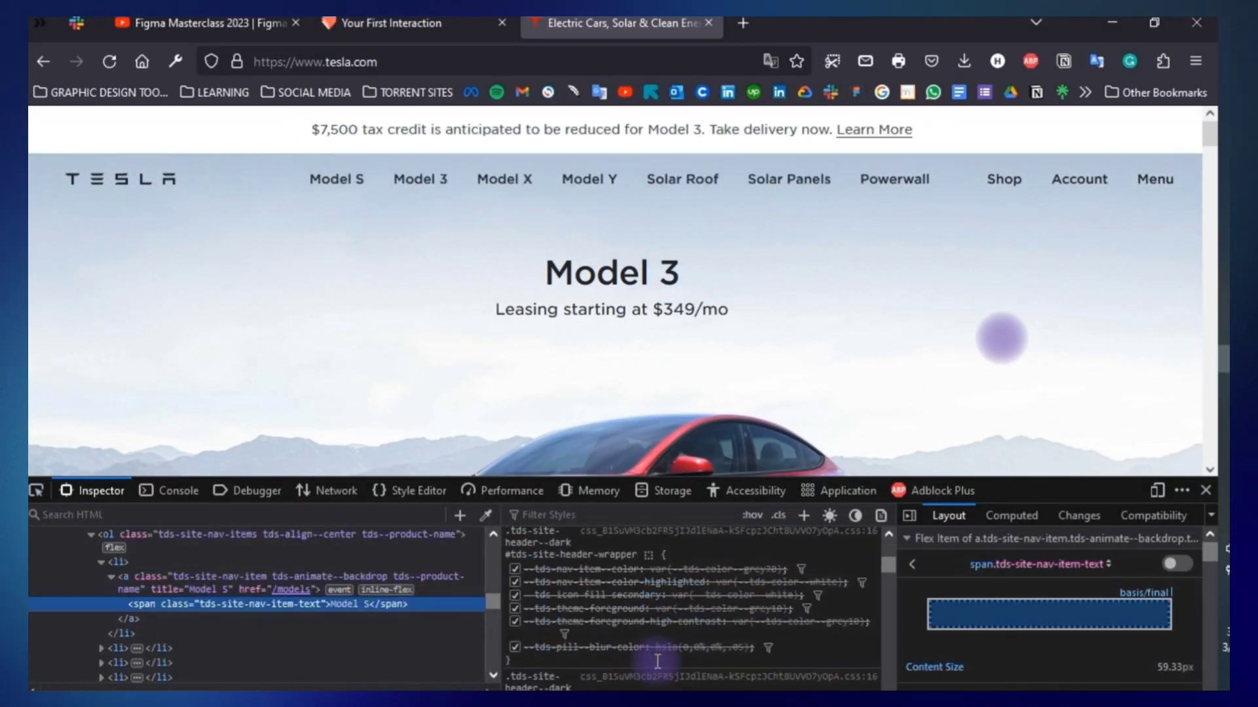
scroll(657, 662, "down", 3)
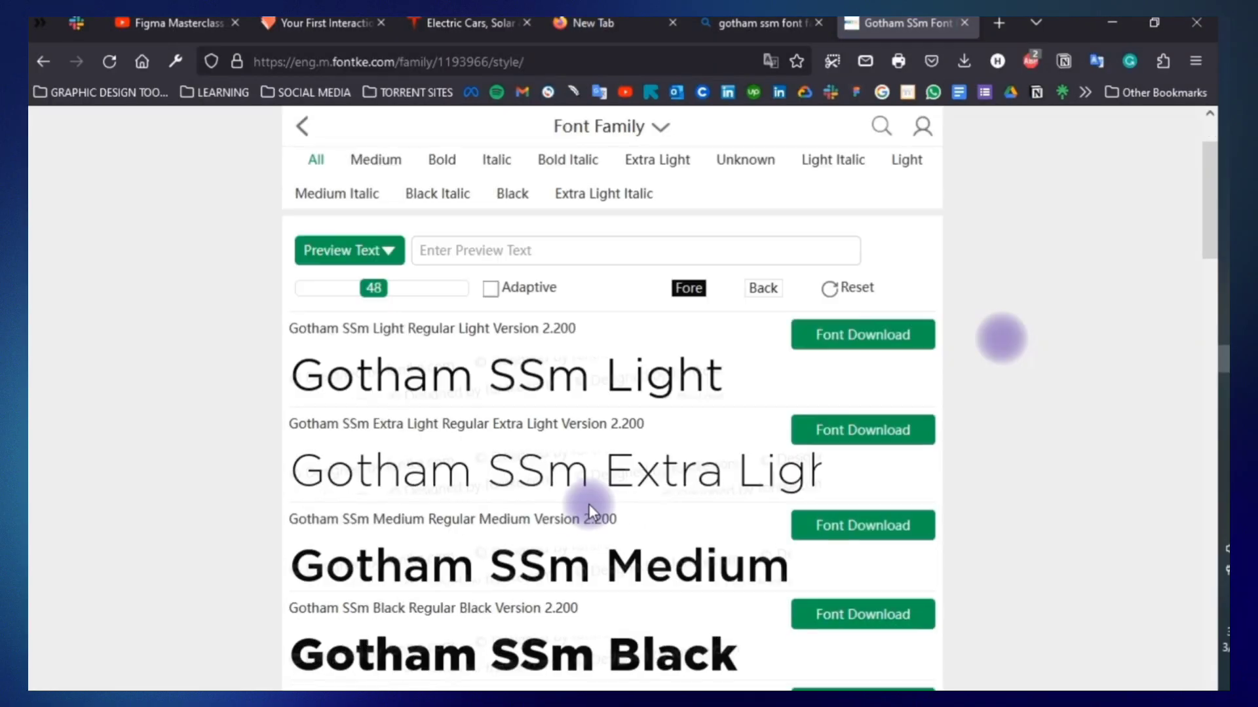
scroll(1002, 336, "up", 2)
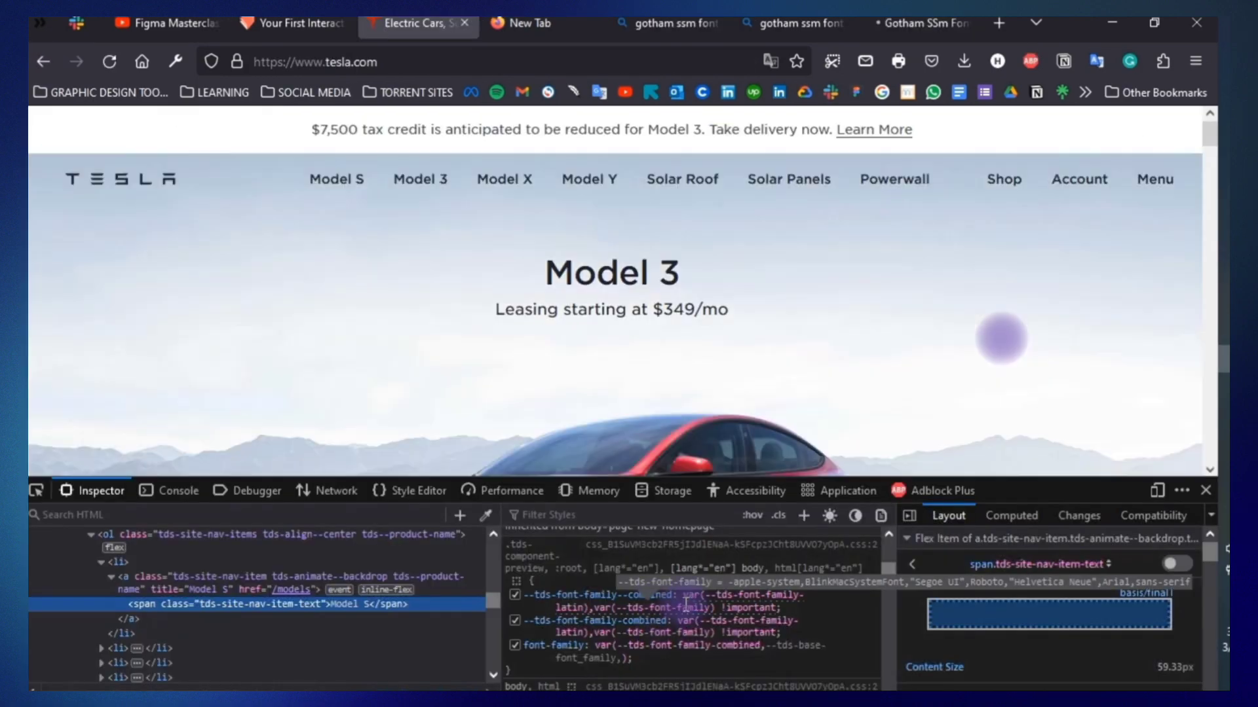
scroll(685, 603, "down", 3)
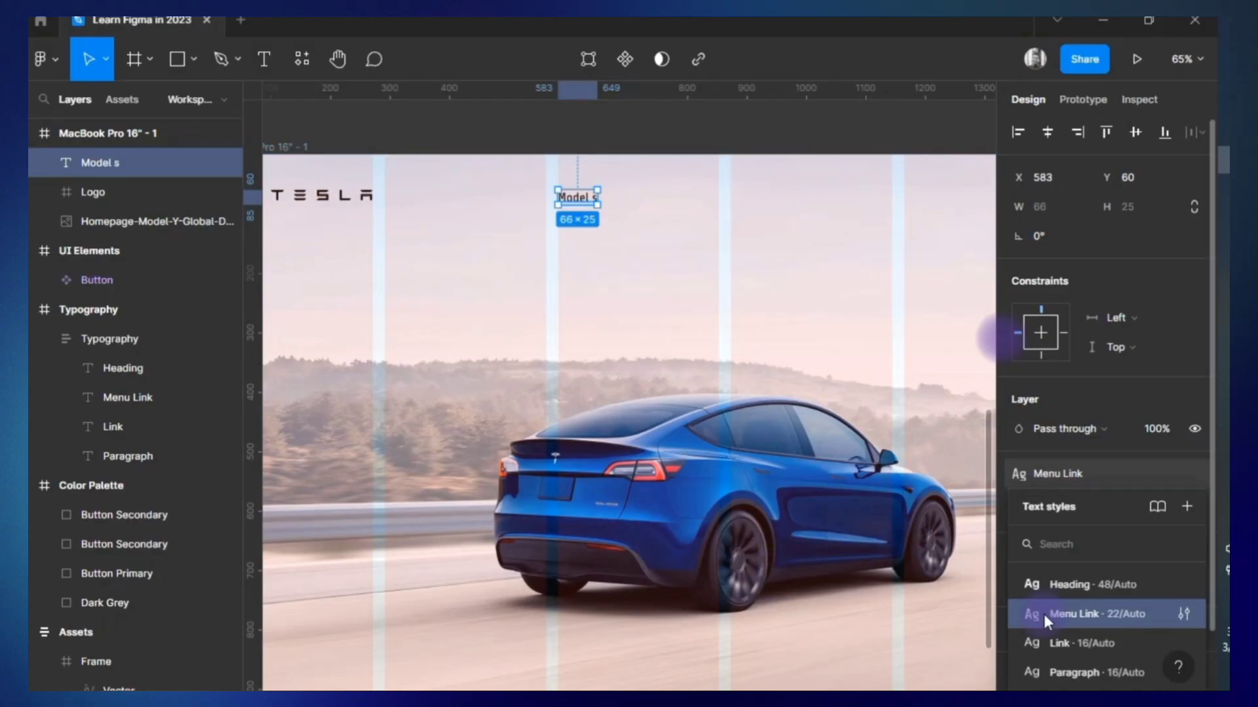
Wrap the Menu Link-styled text in an auto-layout frame named Nav and correct it to "Model S".
left_click(1048, 613)
key("shift+a")
double_click(602, 196)
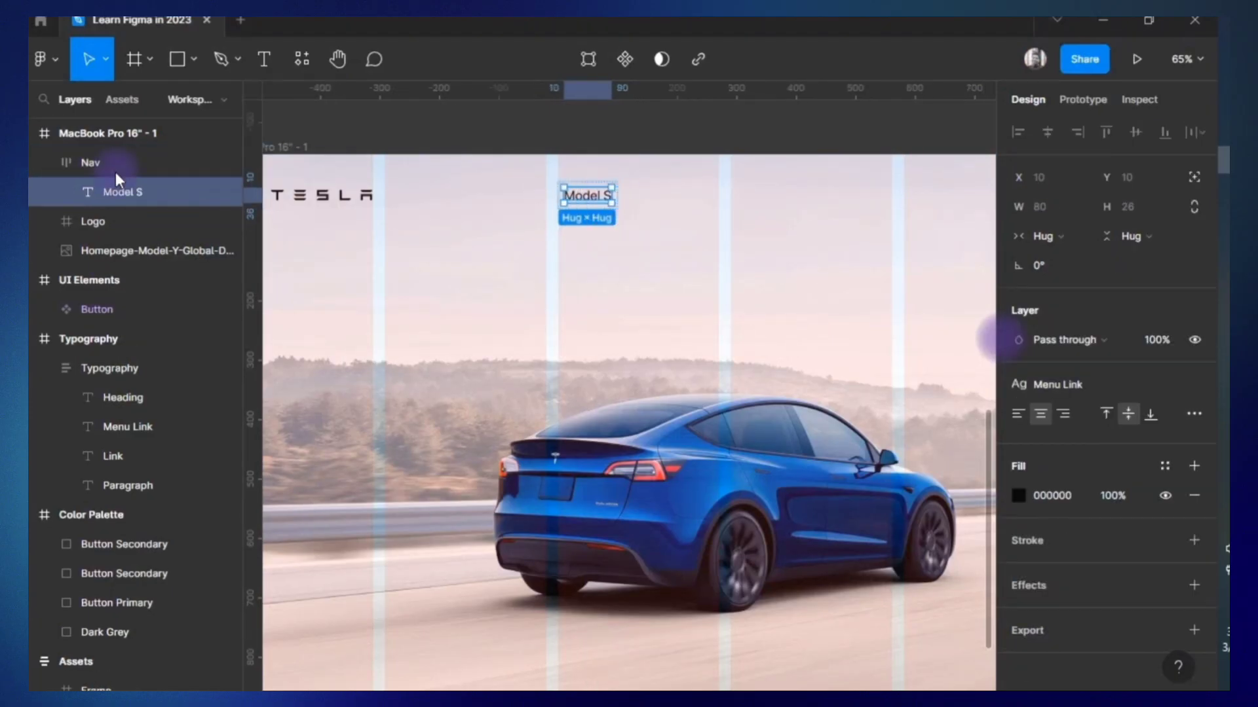
Duplicate the Model S link in Nav to add Model 3, Model X, Model Y, Solar Roof, Solar Panels and Powerwall, following tesla.com.
key("ctrl+d")
key("alt+Tab")
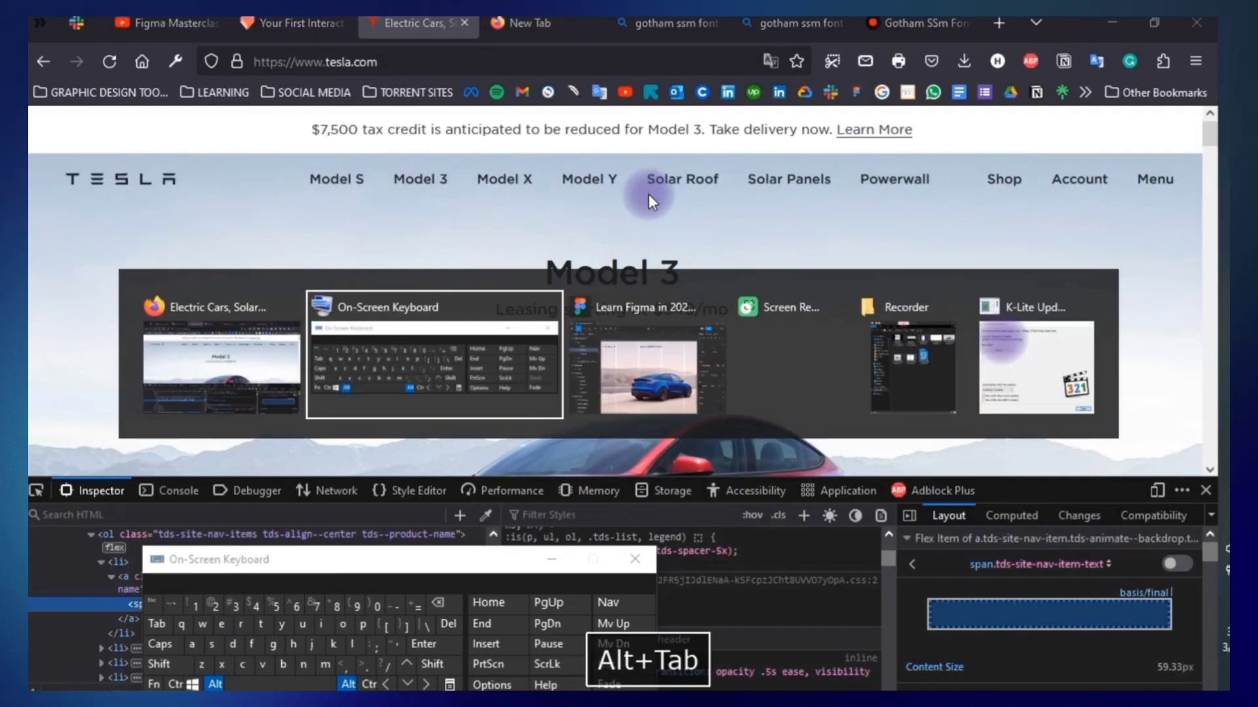
key("ctrl+d")
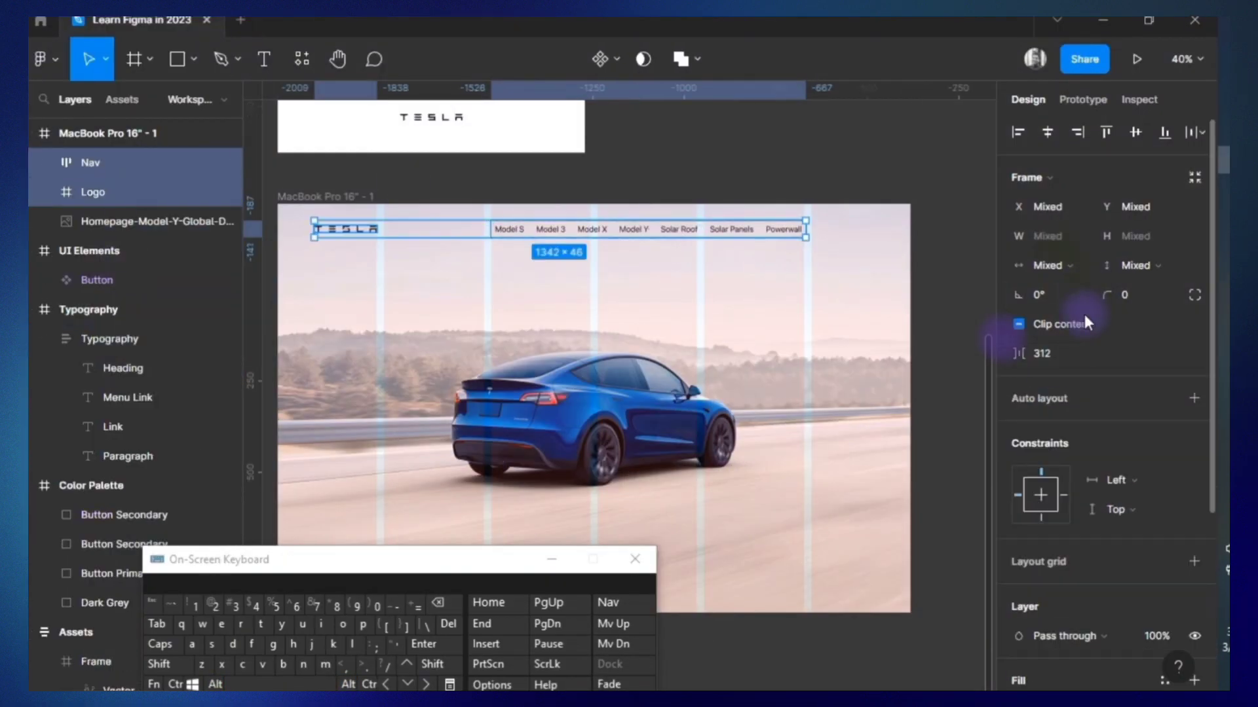
Look for the Gotham font on CDNFonts and set the Menu Link text style to Gotham Medium, size 24.
key("alt+Tab")
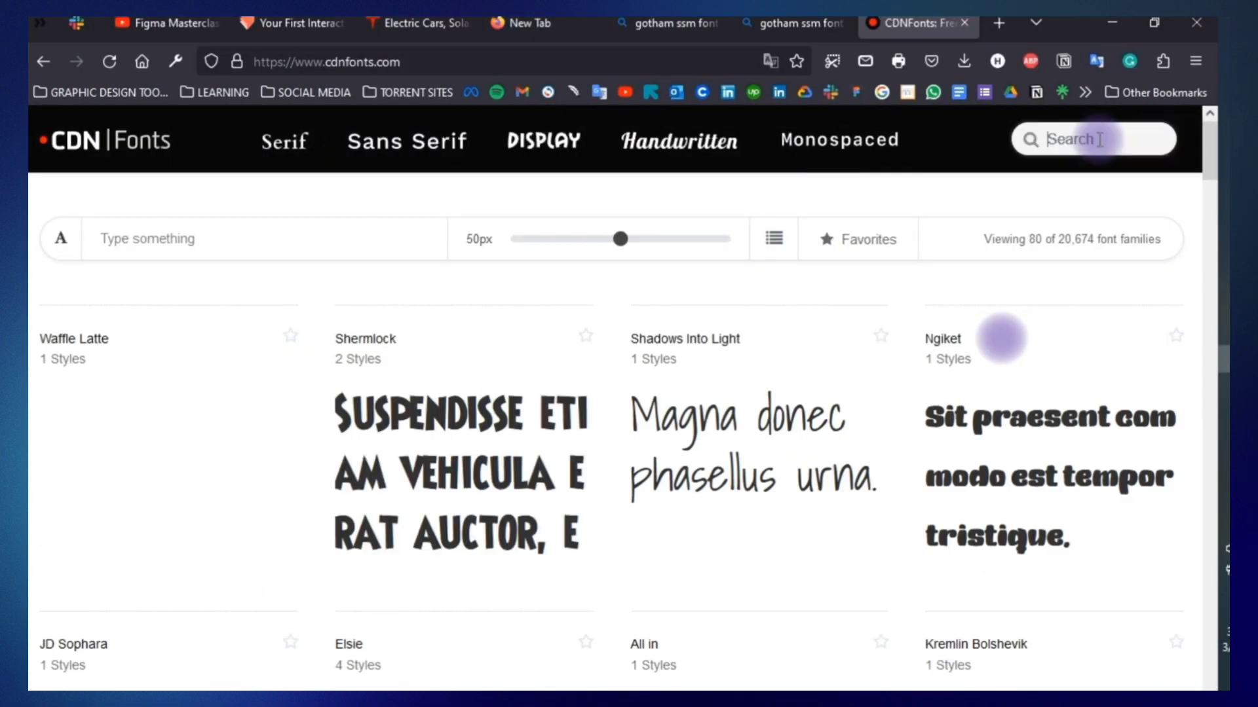
left_click(653, 334)
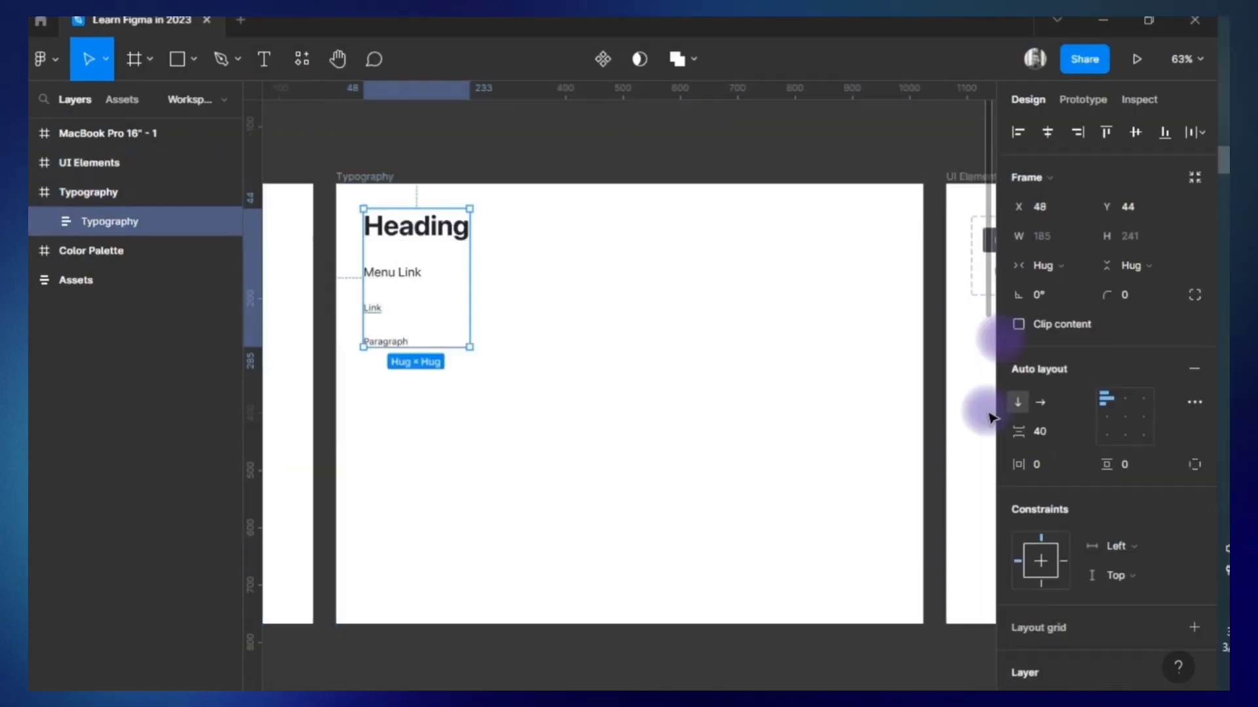
double_click(176, 293)
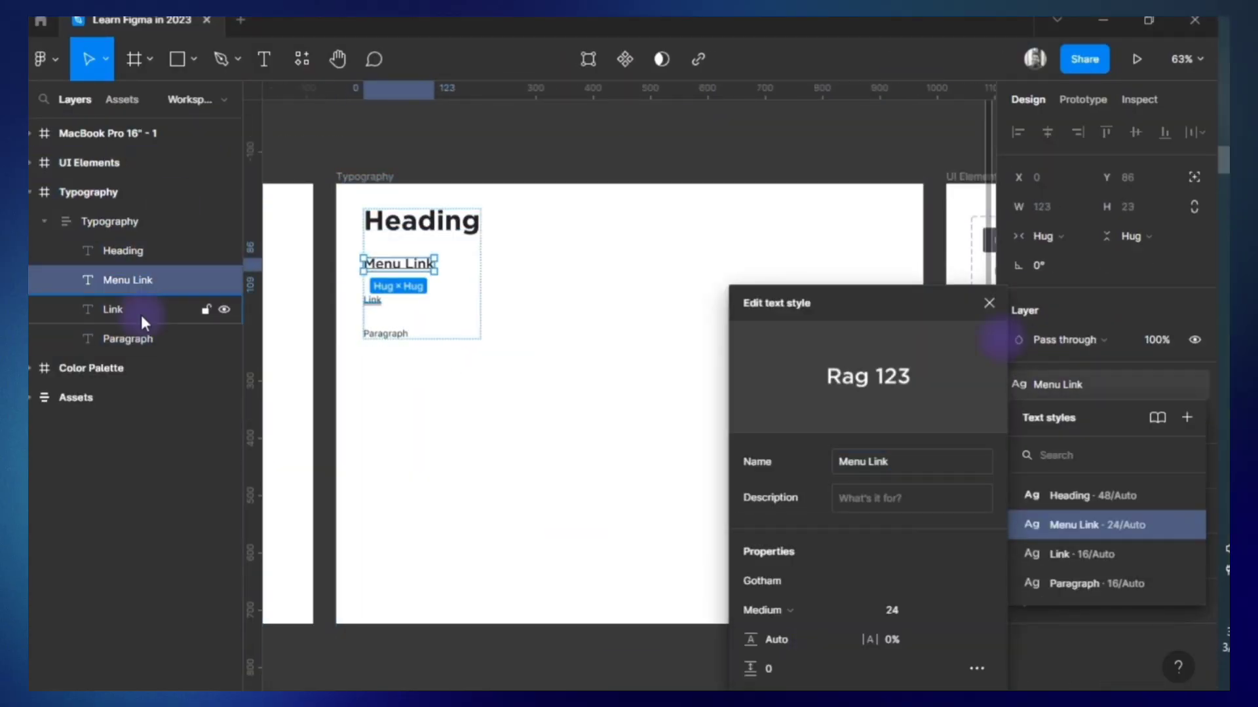
left_click(140, 313)
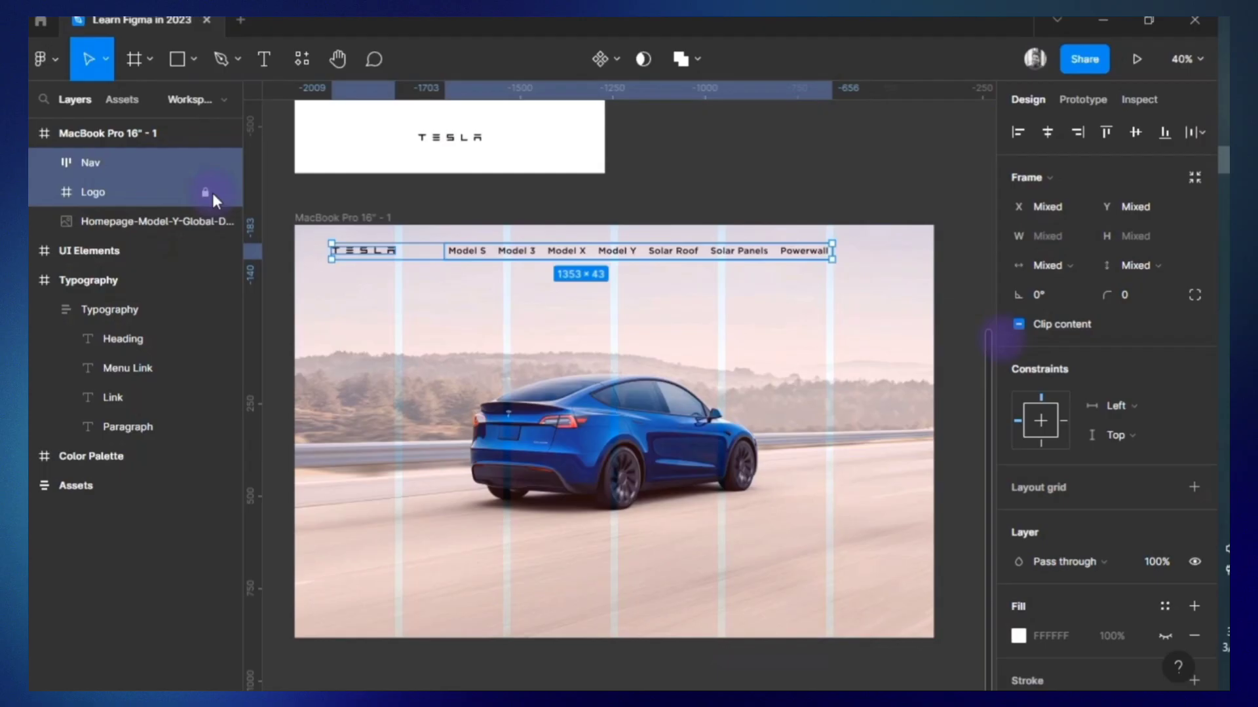
Unlock the Logo layer and add a second header group with the items Shop, Account and Menu.
left_click(211, 192)
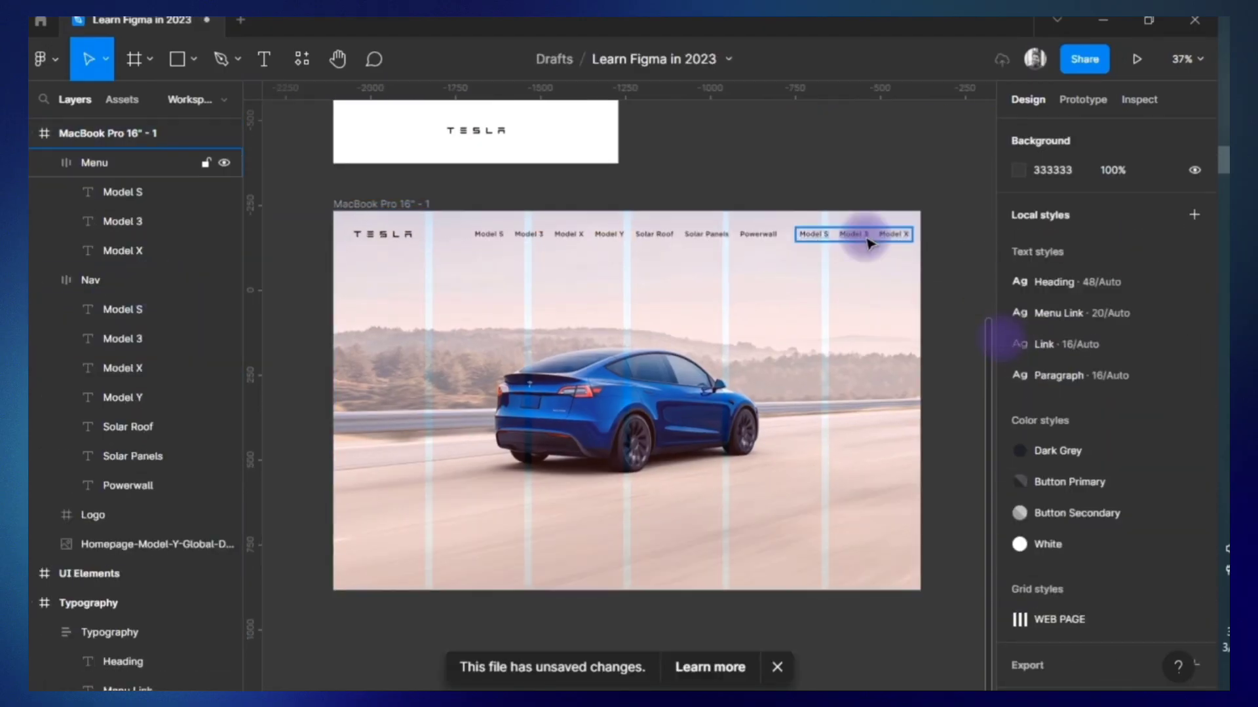
left_click(868, 242)
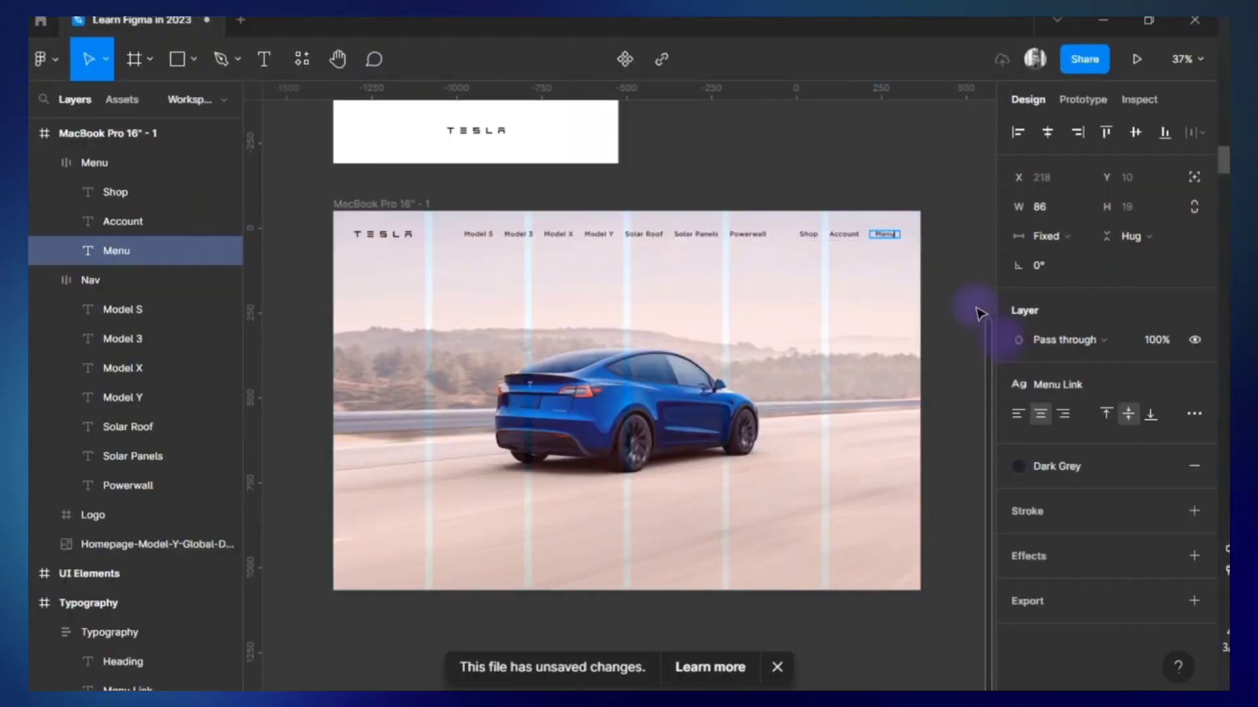
left_click(948, 336)
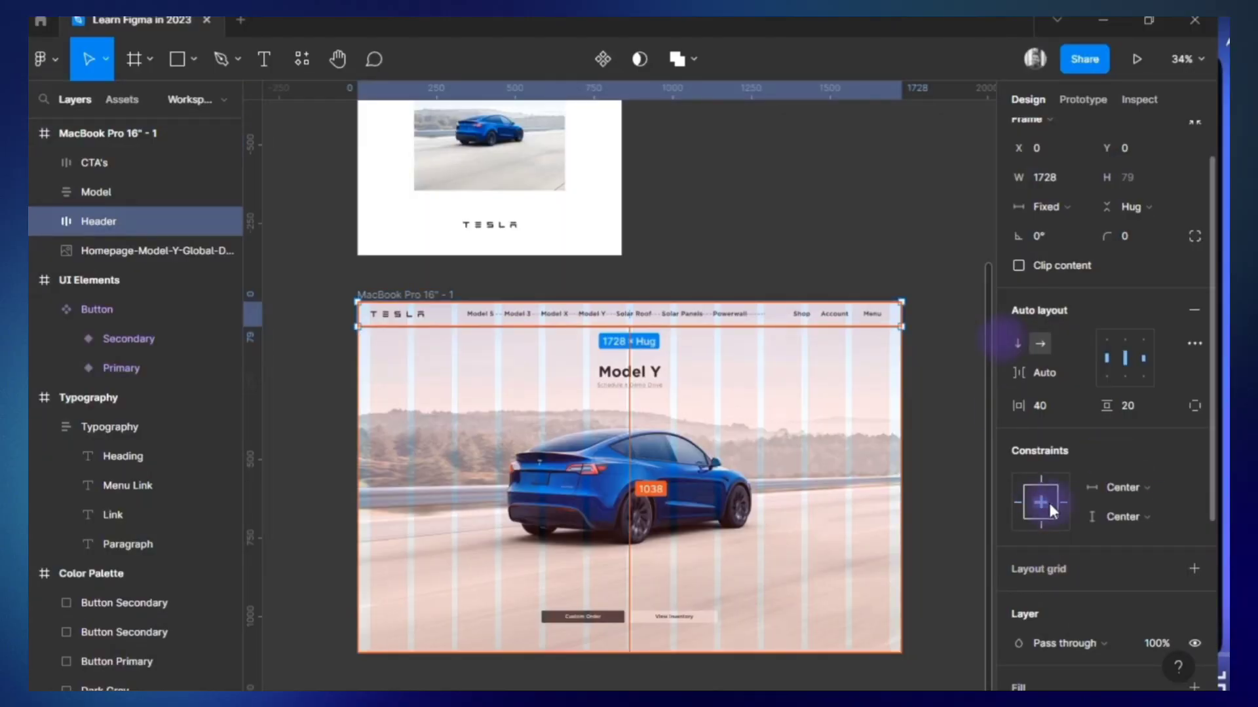
Open Figma in a new Firefox tab and launch the Learn Figma in 2023 prototype.
left_click(155, 133)
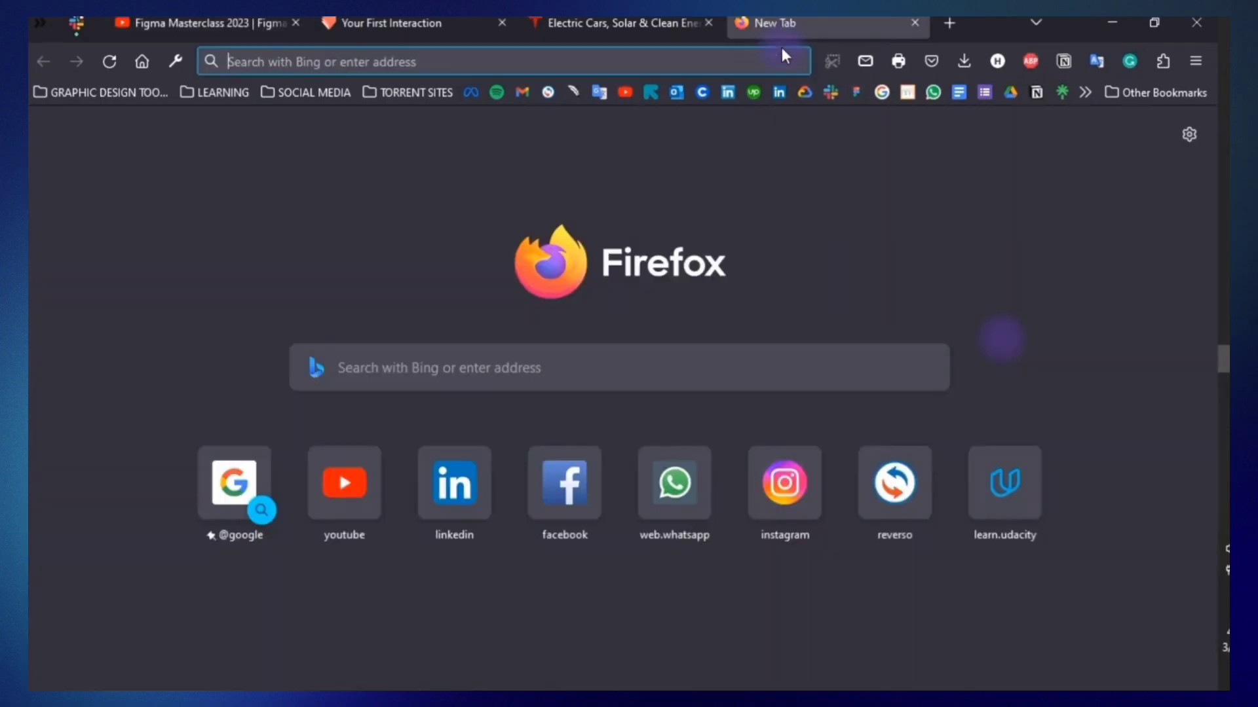
left_click(856, 92)
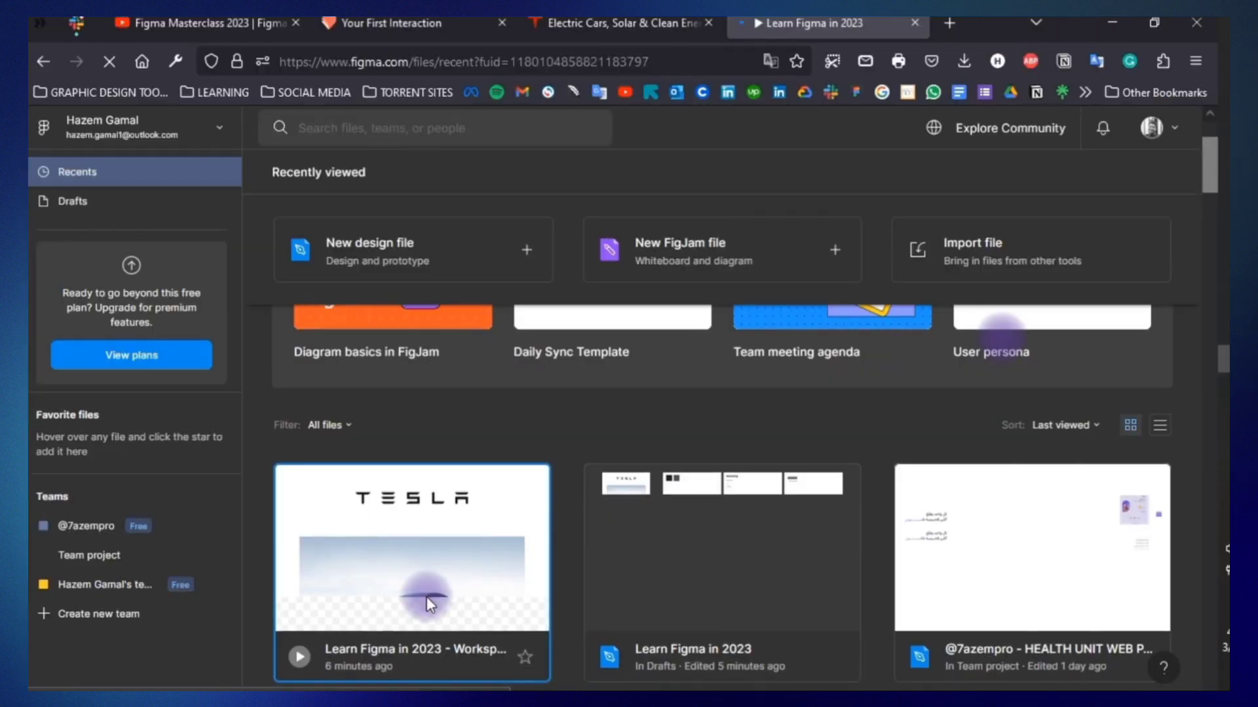
left_click(726, 630)
Compare the header and hero section on tesla.com with the Learn Figma in 2023 prototype.
left_click(635, 25)
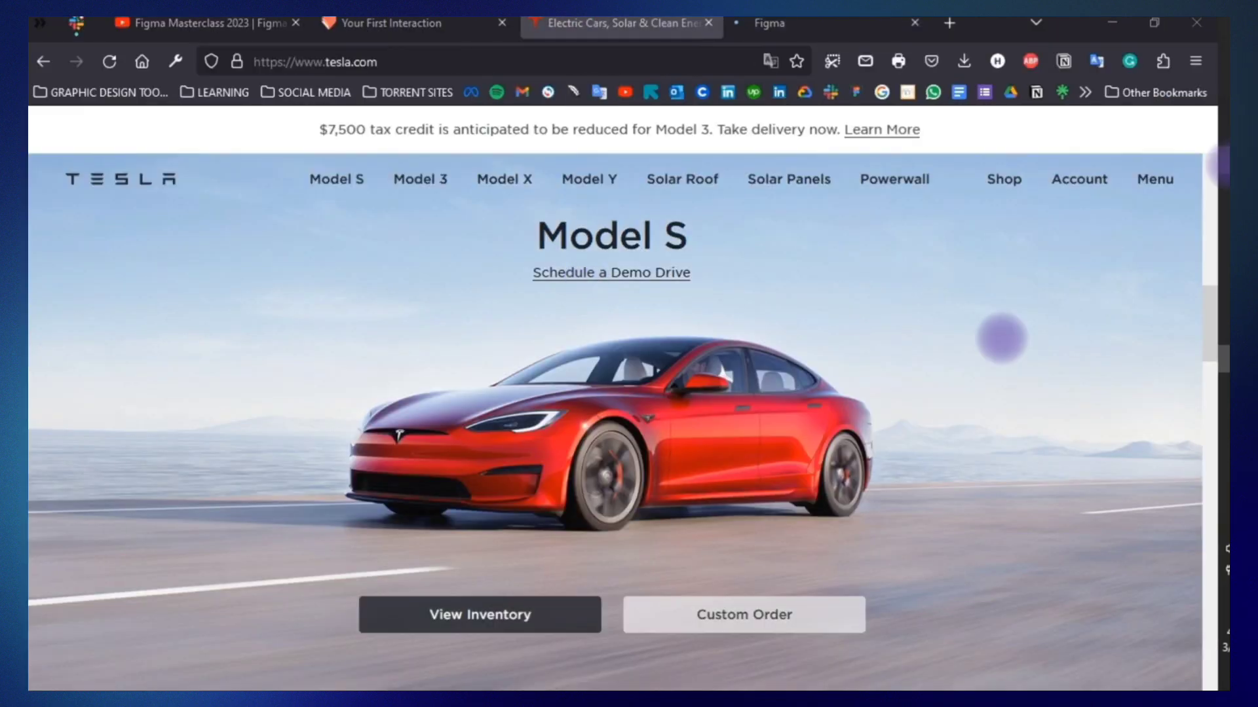
key("ctrl+Tab")
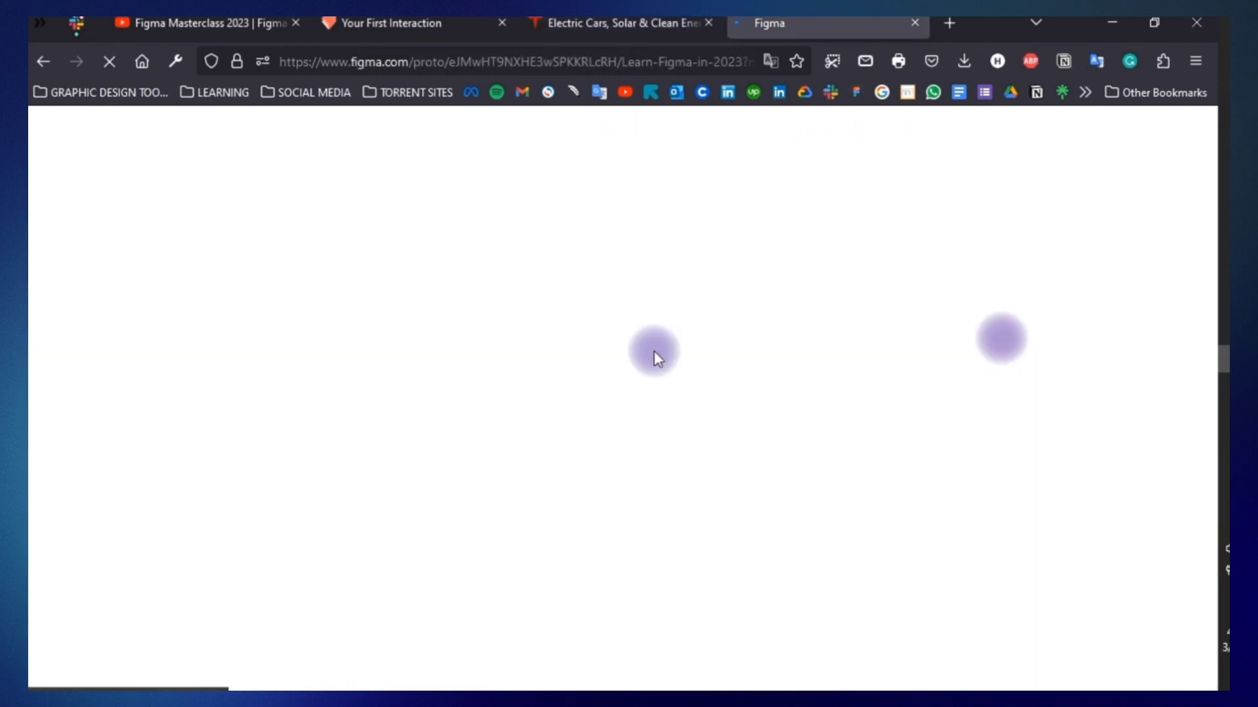
left_click(652, 683)
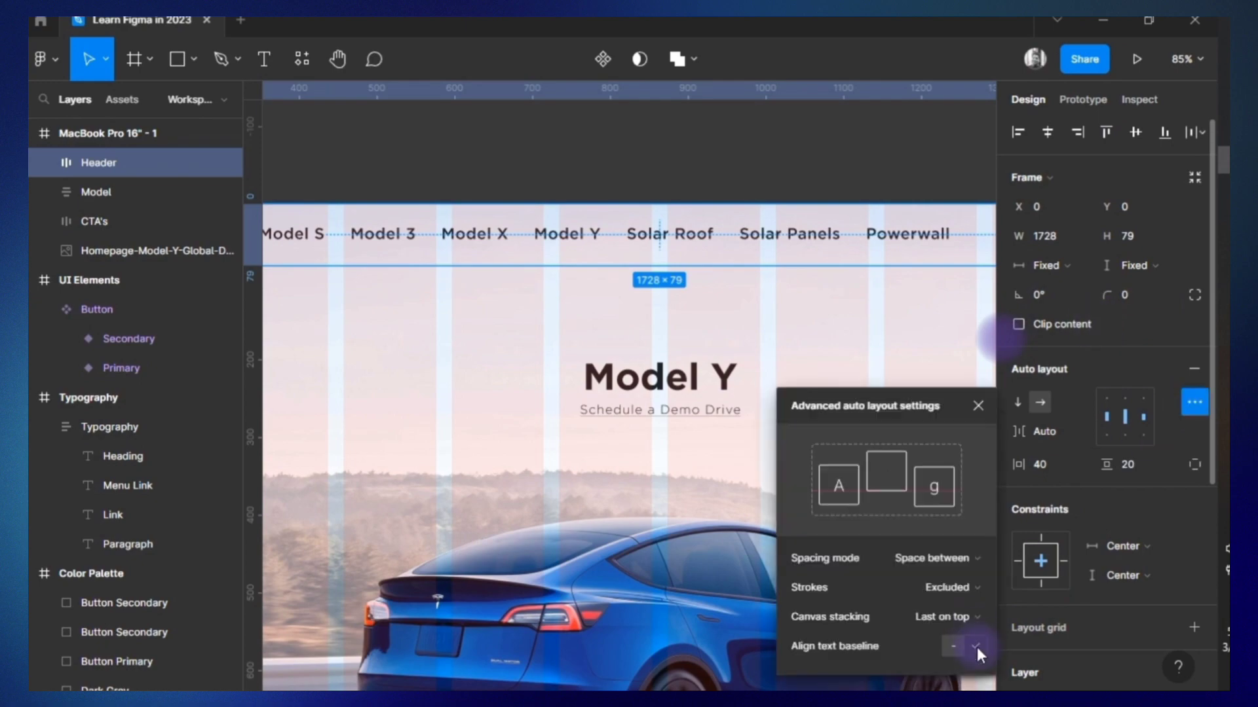
left_click(1190, 396)
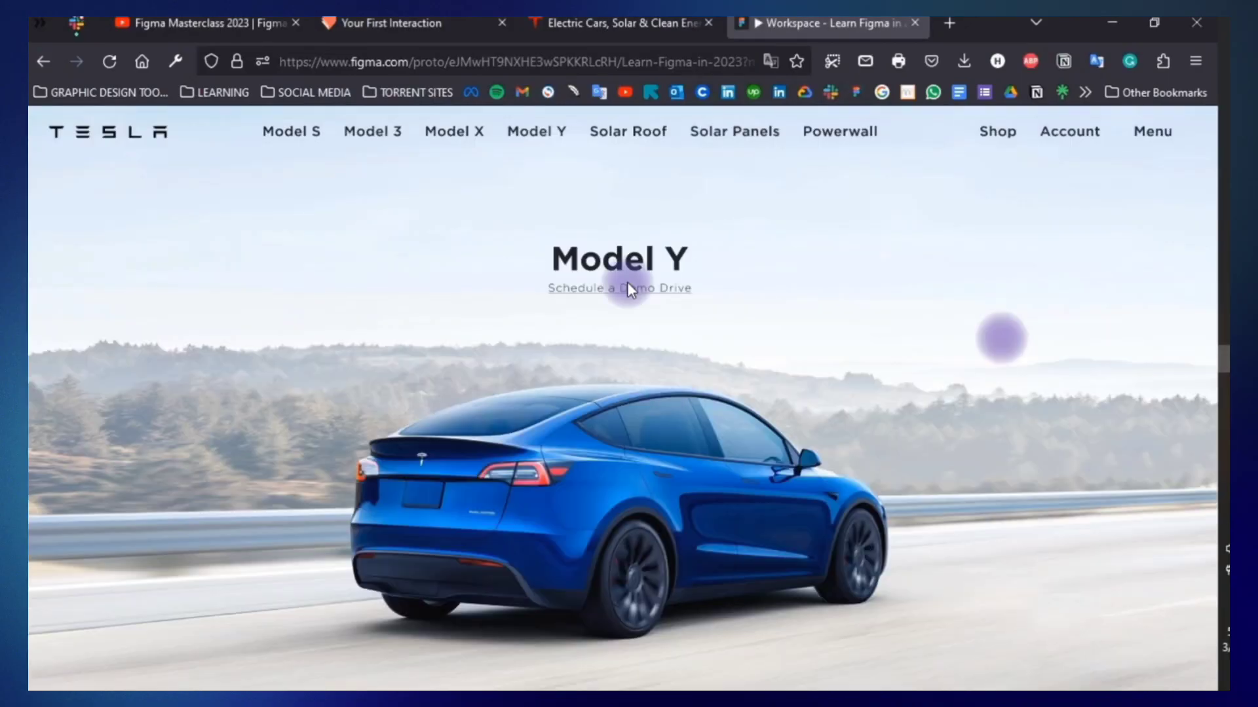
Read the Figma forum thread on getting the "fix position when scrolling" option under Constraints.
left_click(622, 24)
left_click(828, 24)
scroll(791, 353, "down", 1)
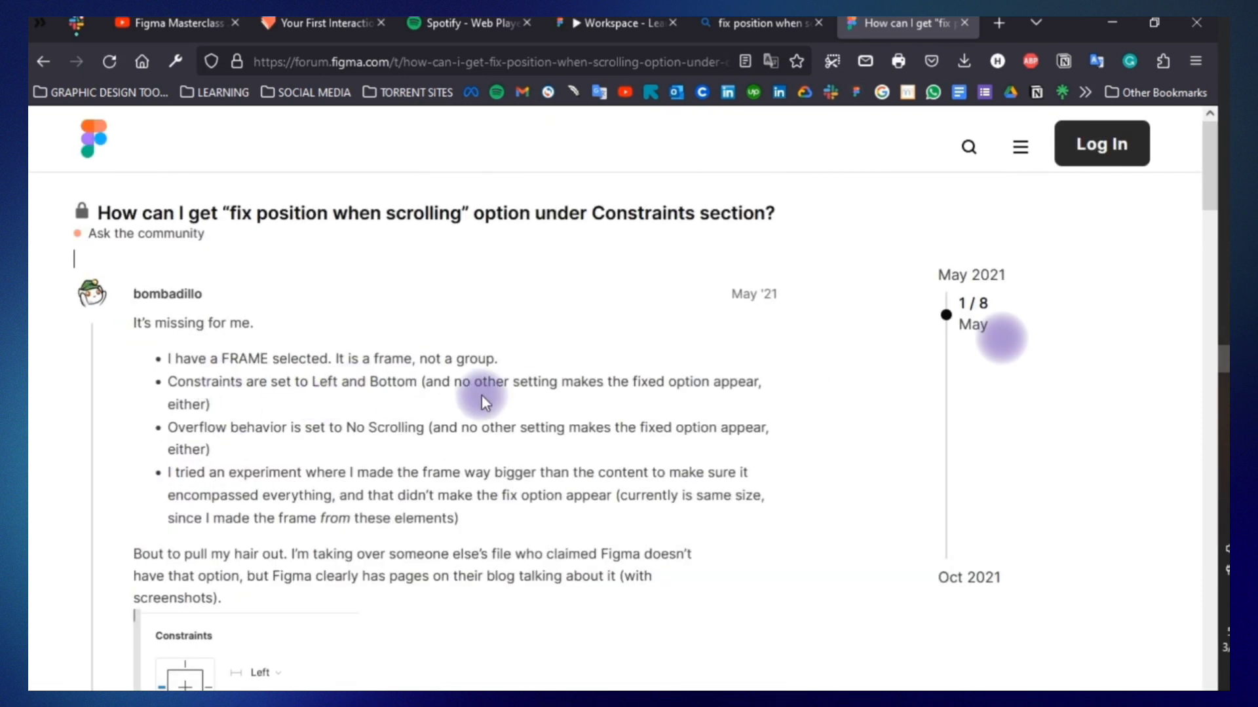
scroll(483, 400, "down", 2)
scroll(294, 509, "down", 8)
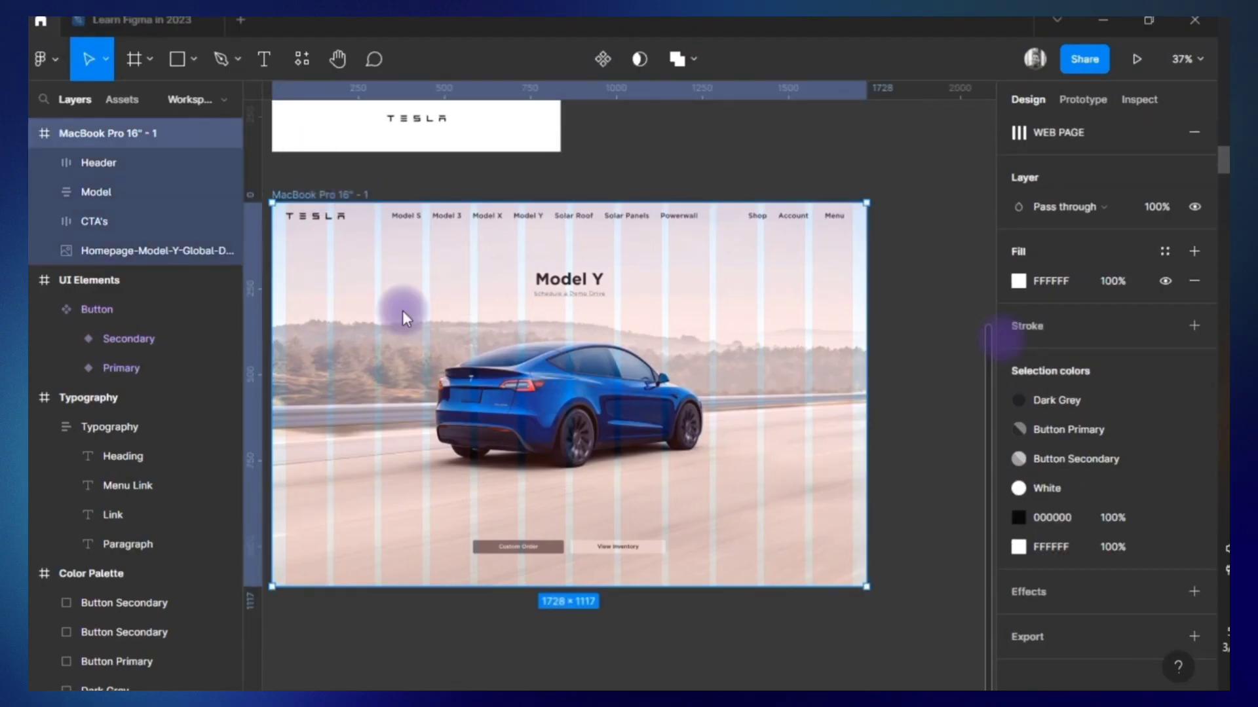
Return to the Learn Figma in 2023 file and examine the Header's constraints and its Logo, Manu and Account layers.
left_click(40, 20)
scroll(583, 444, "down", 2)
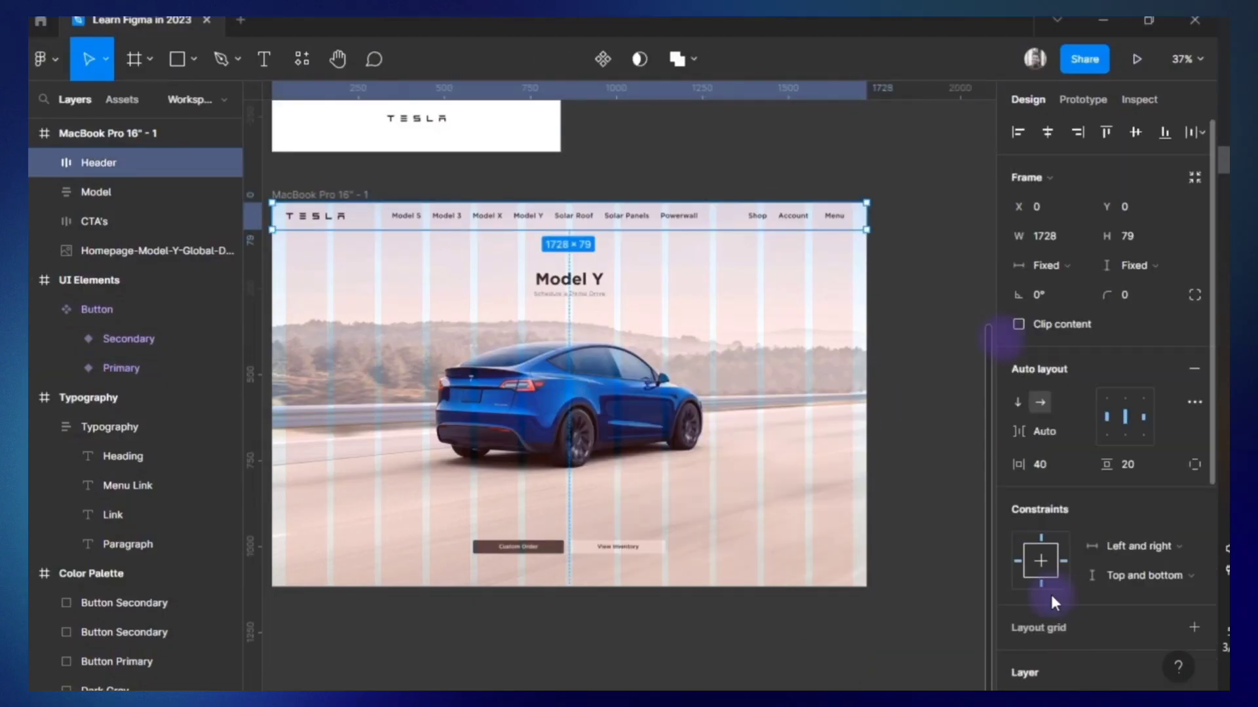
left_click(43, 59)
mouse_move(98, 163)
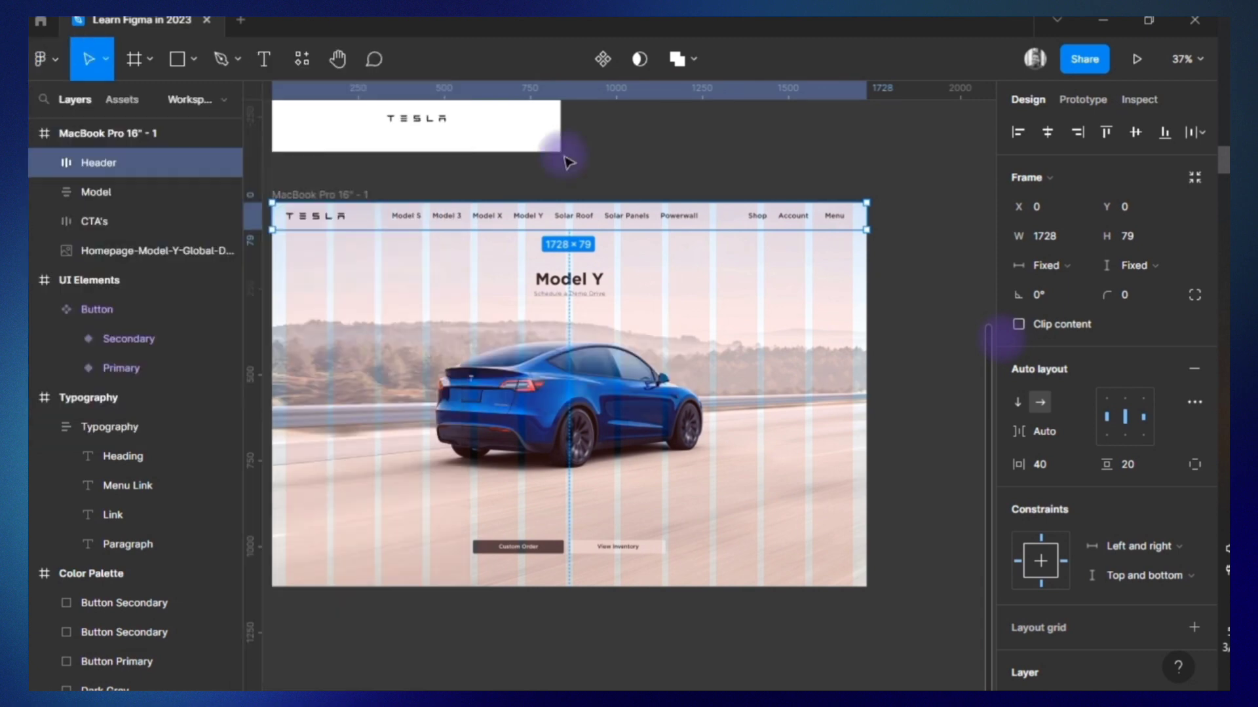
key("ctrl+a")
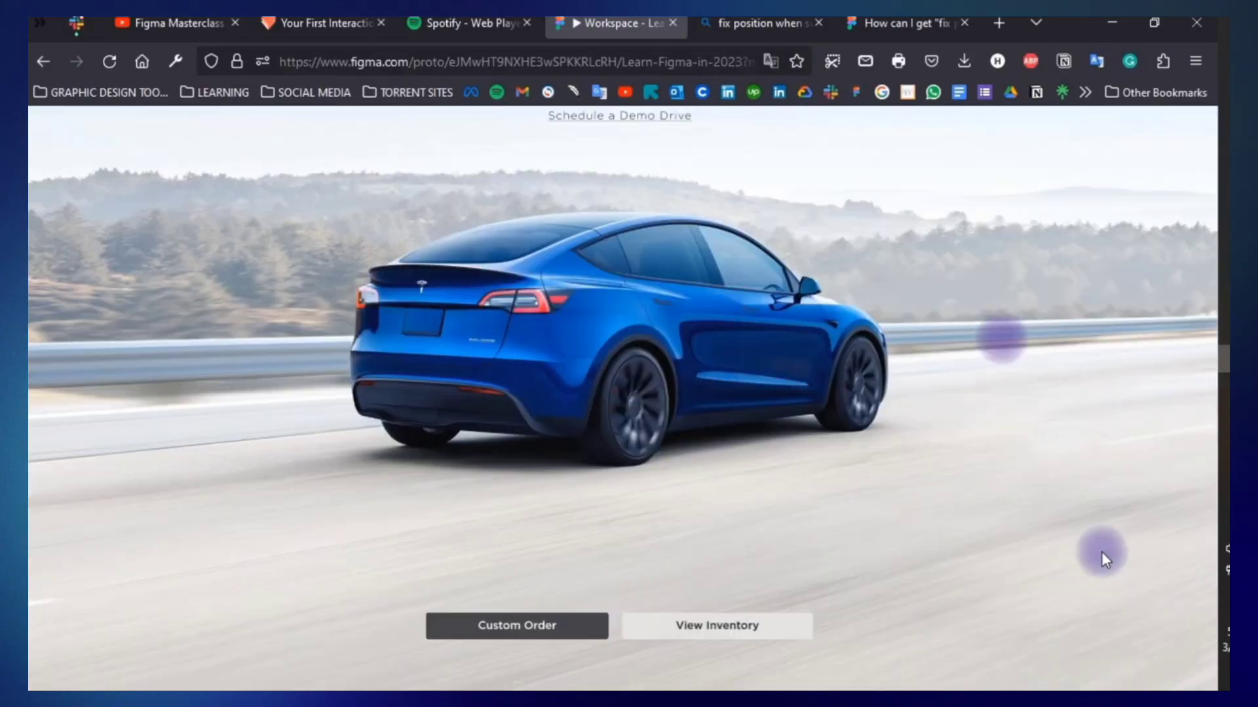
Scroll the Workspace prototype to check the header, hero text and buttons, and go back to the MacBook Pro 16" - 1 frame.
scroll(1102, 552, "up", 3)
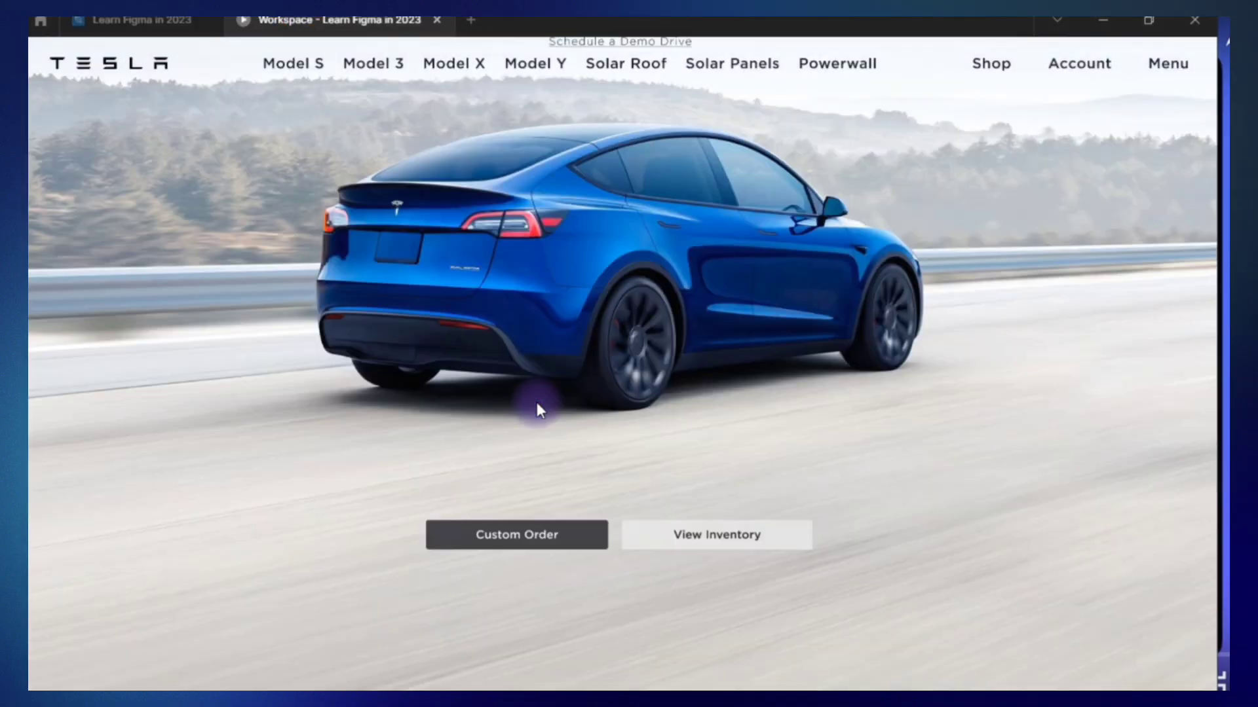
scroll(538, 406, "up", 3)
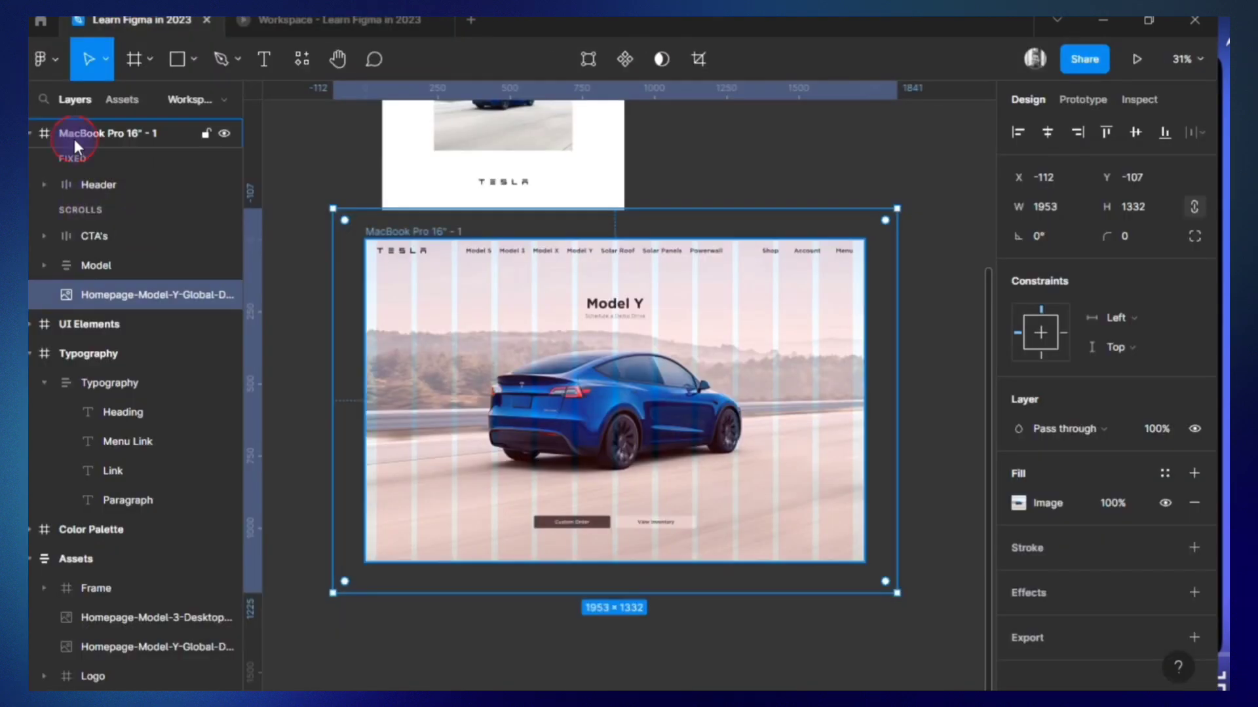
left_click(74, 139)
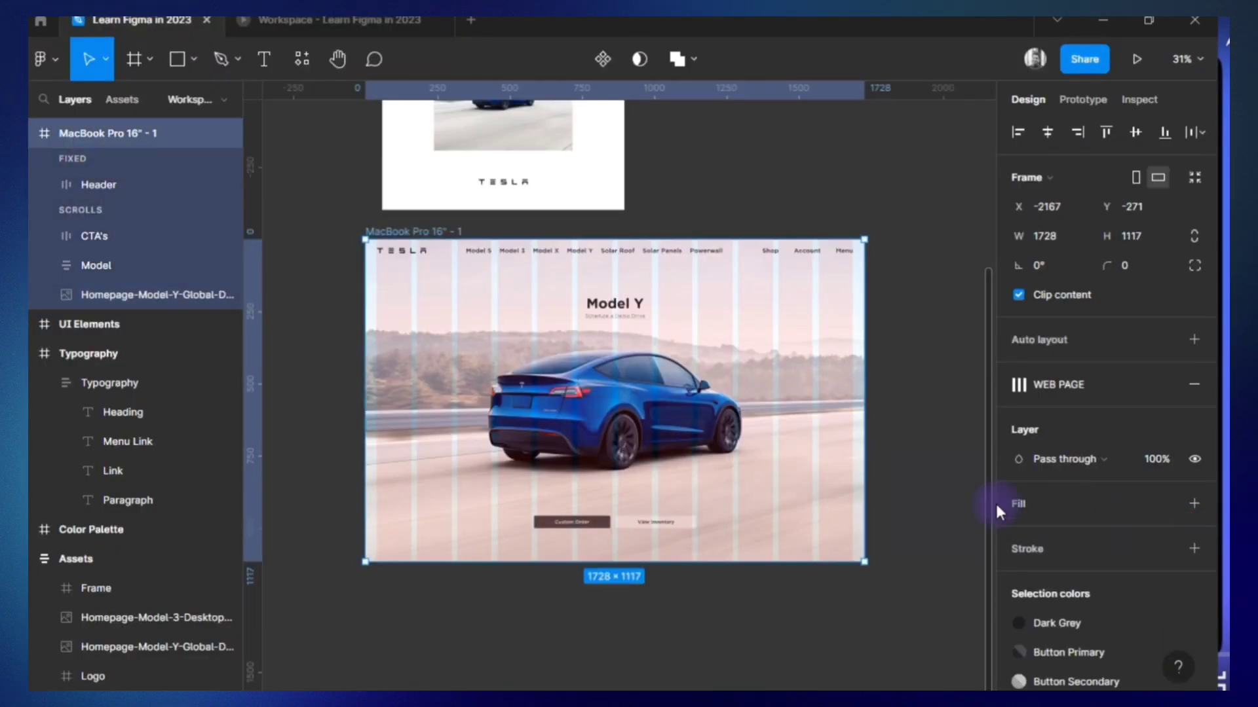
Set the scroll position of the Model group to Fixed (stay in place) and of the CTA's group to Sticky (stop at top edge).
left_click(712, 403)
left_click(105, 266)
left_click(1083, 100)
left_click(1118, 244)
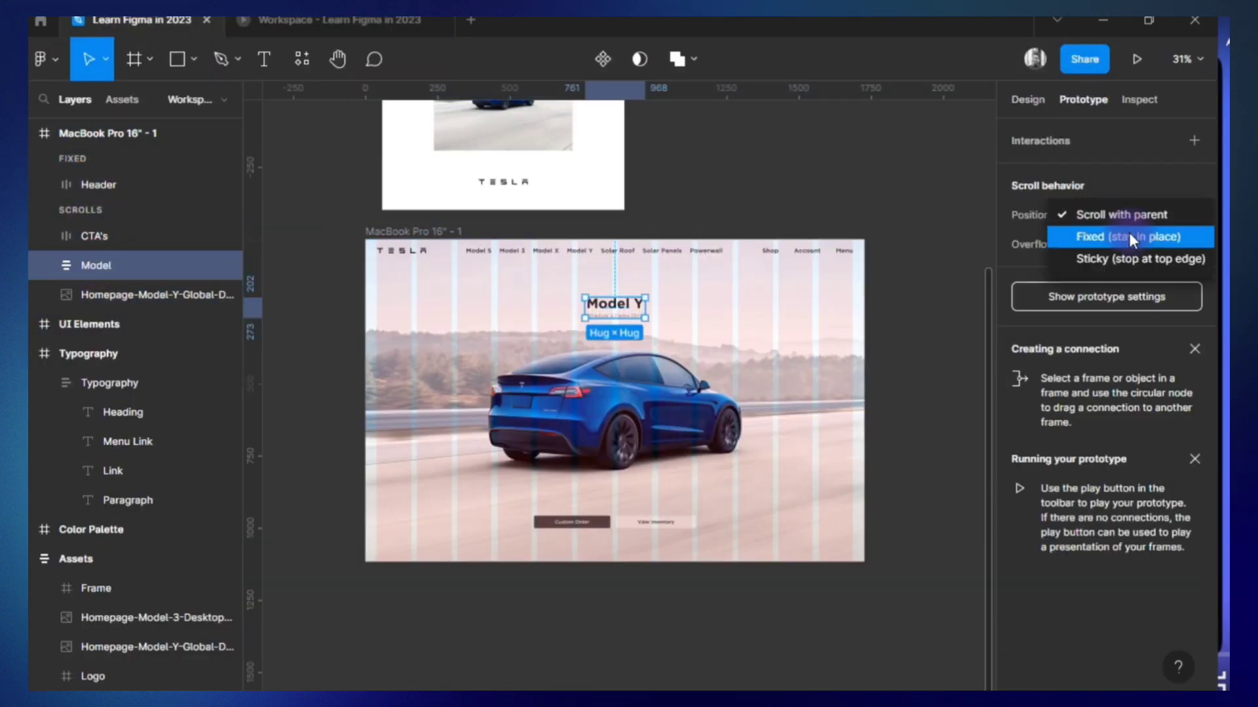
left_click(1129, 237)
left_click(105, 265)
left_click(1123, 216)
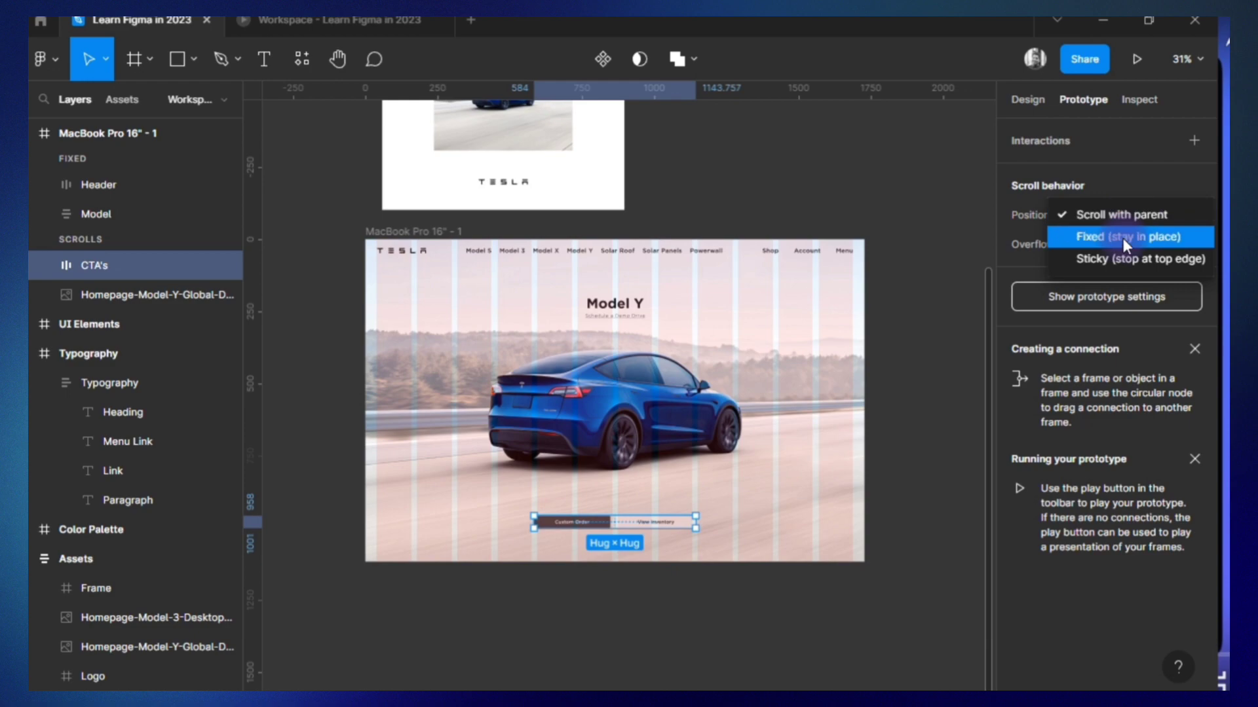
left_click(1126, 257)
Check in the prototype how the Model text and the CTA buttons behave while scrolling.
left_click(304, 23)
scroll(514, 490, "up", 2)
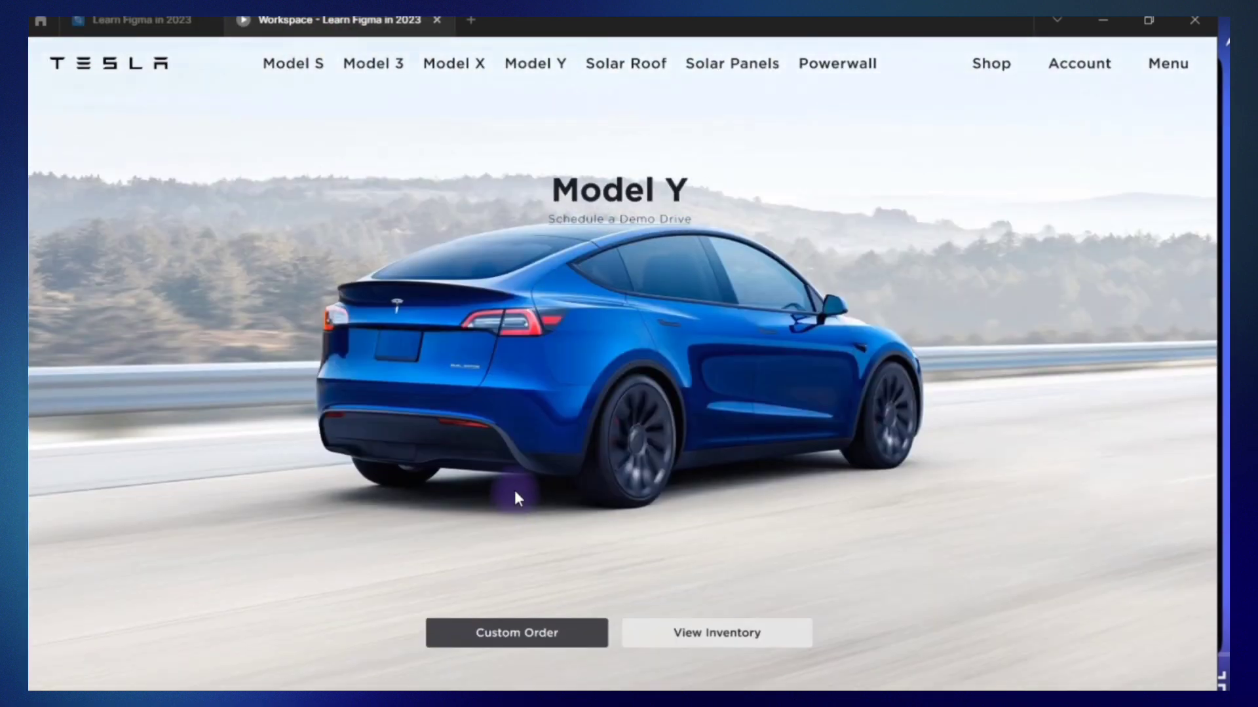
scroll(513, 490, "up", 3)
Move the Model group above Header in the frame's fixed layers.
left_click(142, 21)
left_click(121, 295)
left_click(105, 214)
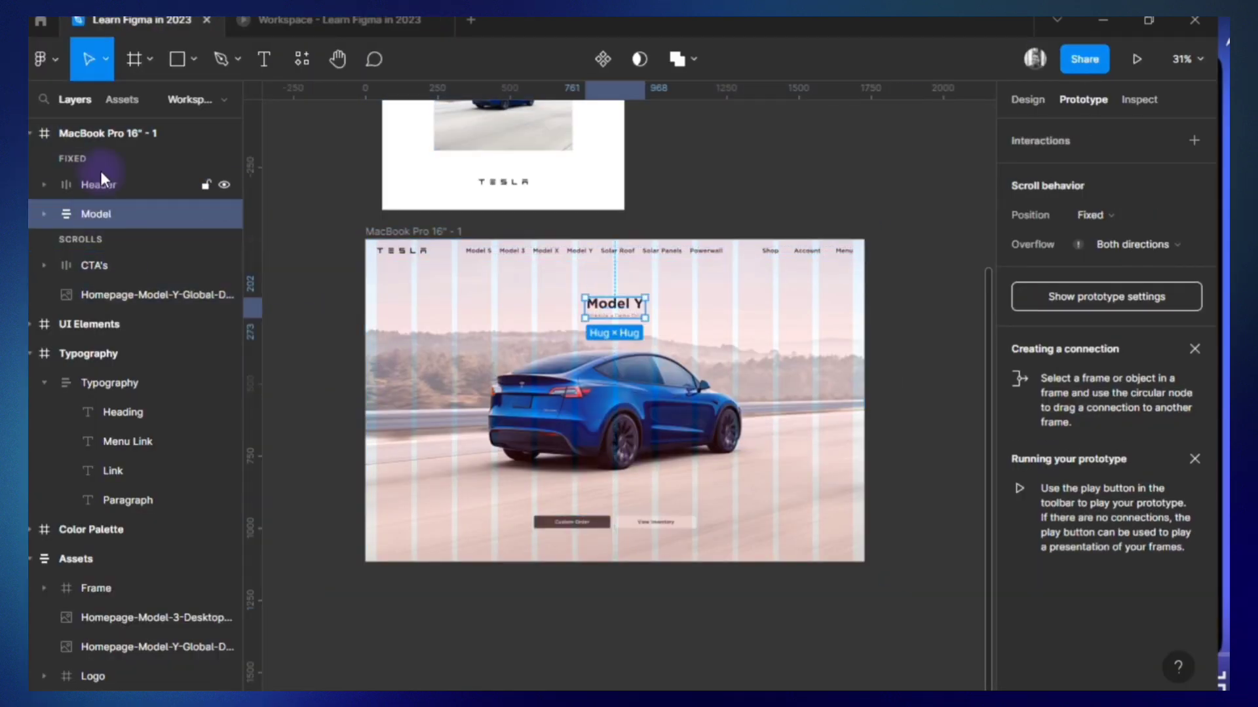
left_click_drag(105, 214, 101, 171)
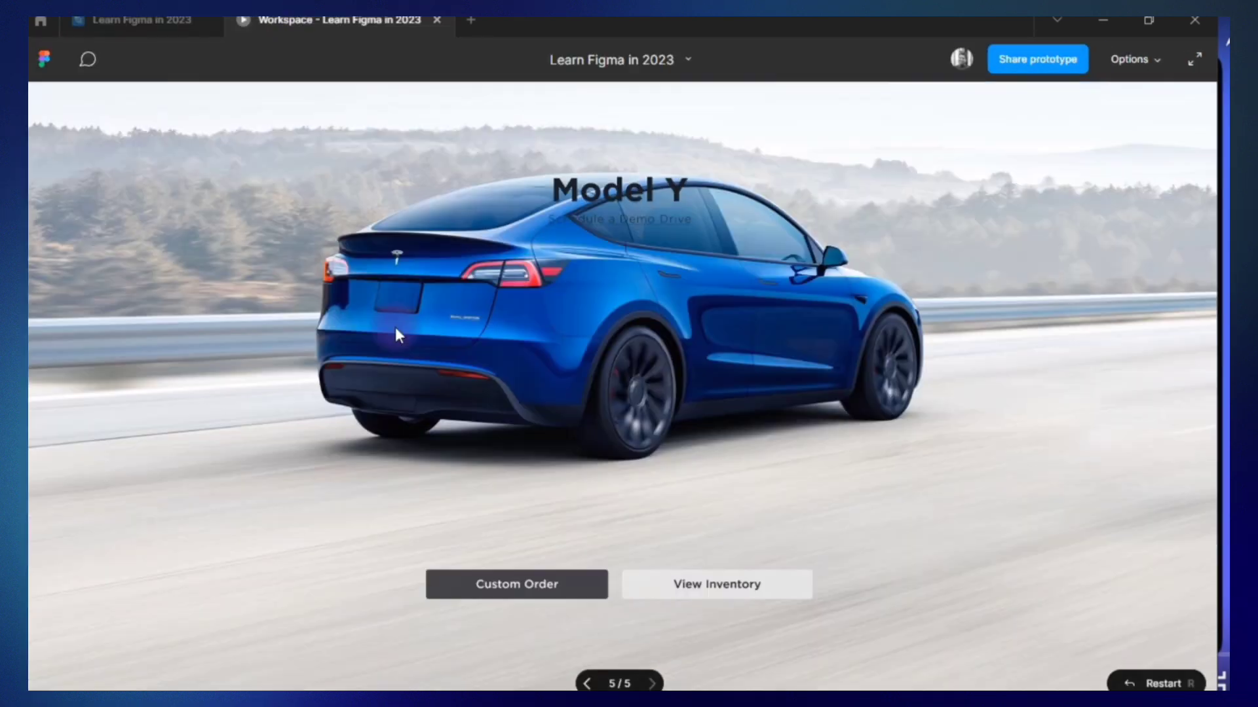
scroll(467, 187, "up", 5)
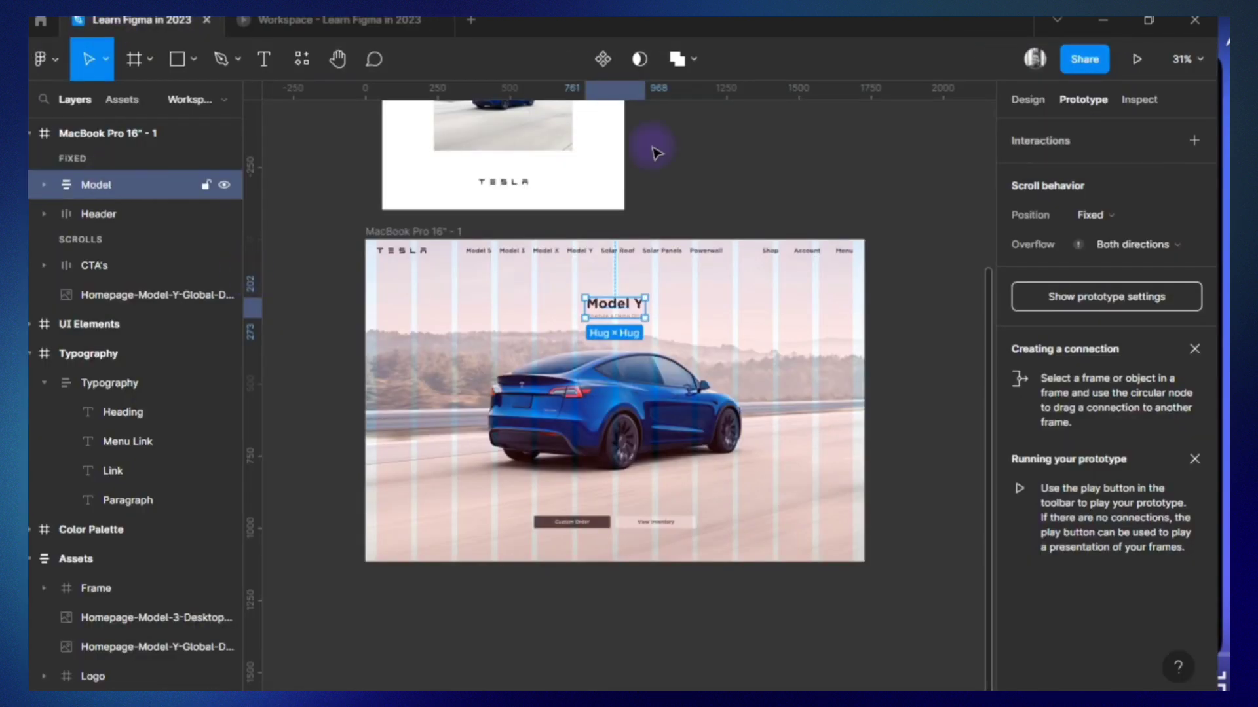
Add a background blur of 33 to the Model group.
left_click(1028, 99)
scroll(1064, 592, "down", 10)
left_click(1064, 593)
left_click(1081, 592)
left_click(1101, 638)
left_click(1019, 592)
left_click(851, 636)
type("33")
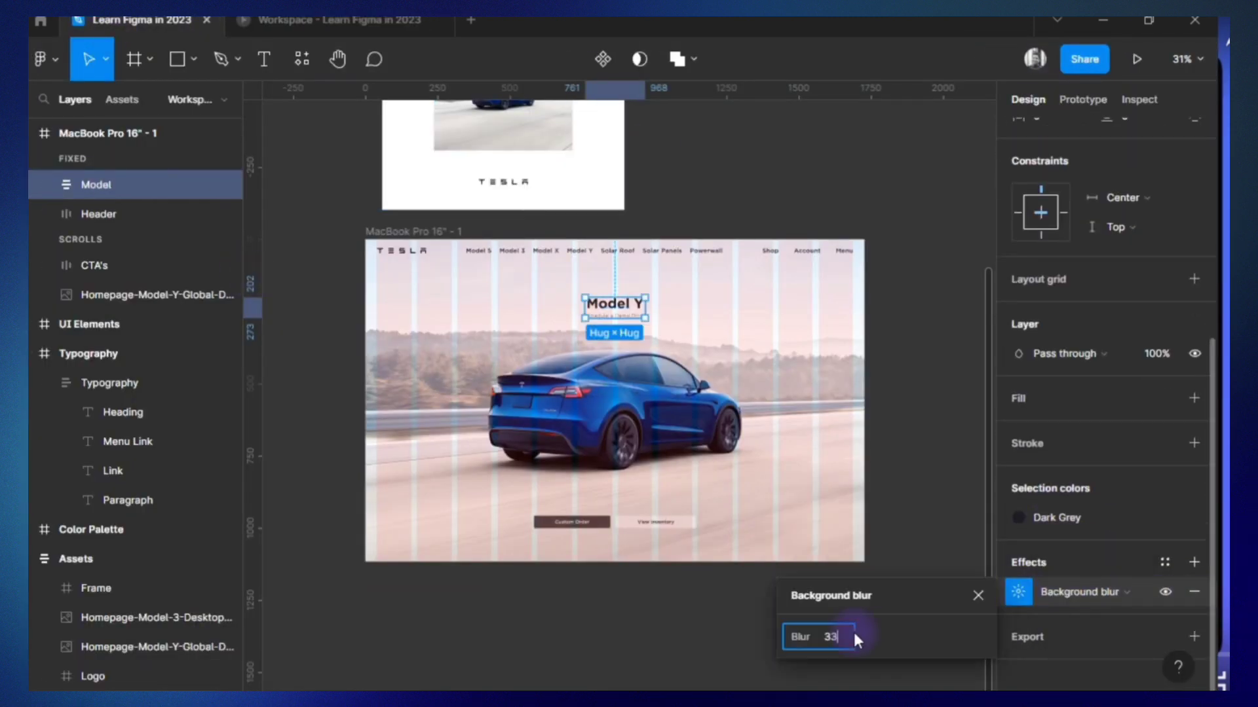
key("Escape")
left_click(1030, 517)
left_click(1164, 398)
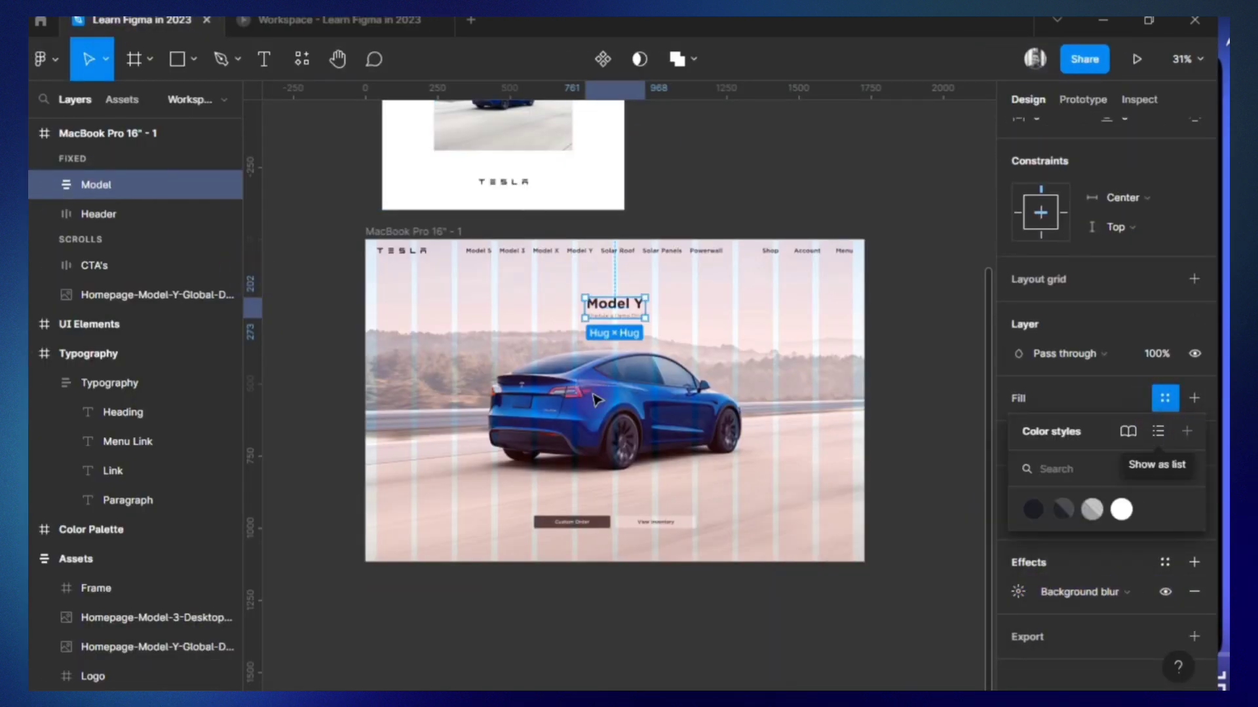
Duplicate the Dark Grey swatch within the Color Palette frame, name the copy BB and replace its color style with a plain D9D9D9 fill.
double_click(46, 325)
scroll(289, 327, "left", 12)
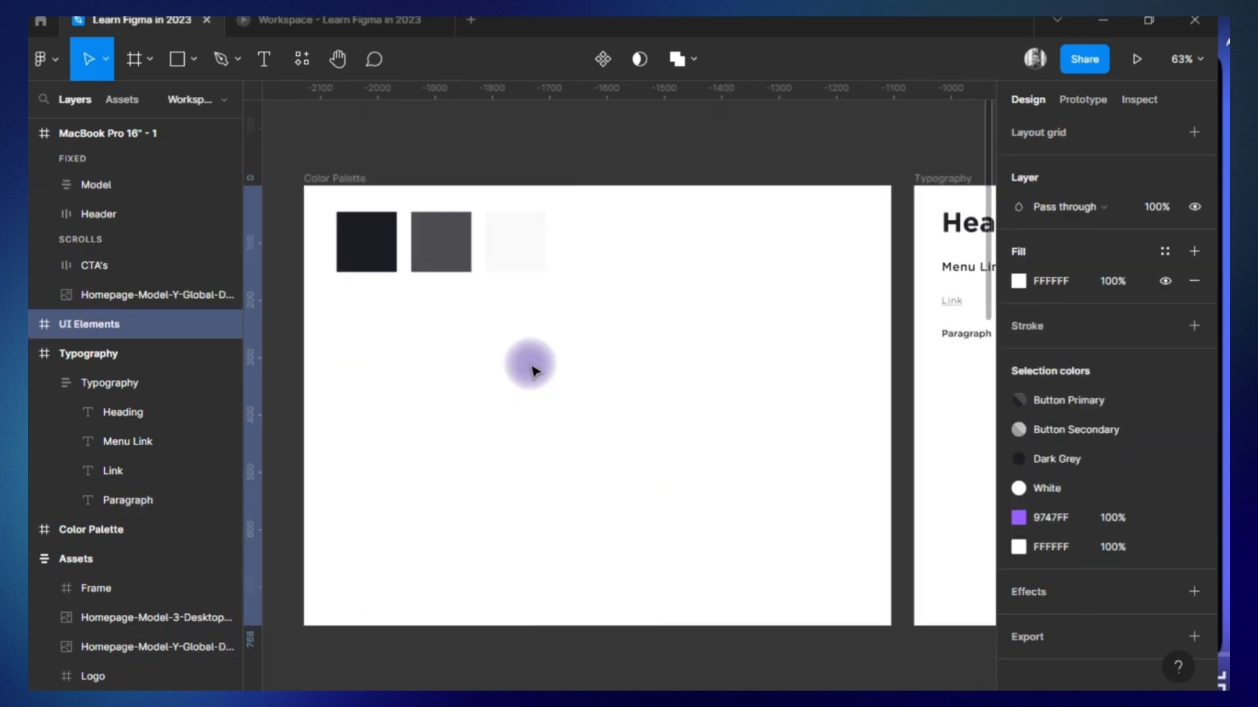
left_click(365, 250)
left_click_drag(364, 250, 644, 243)
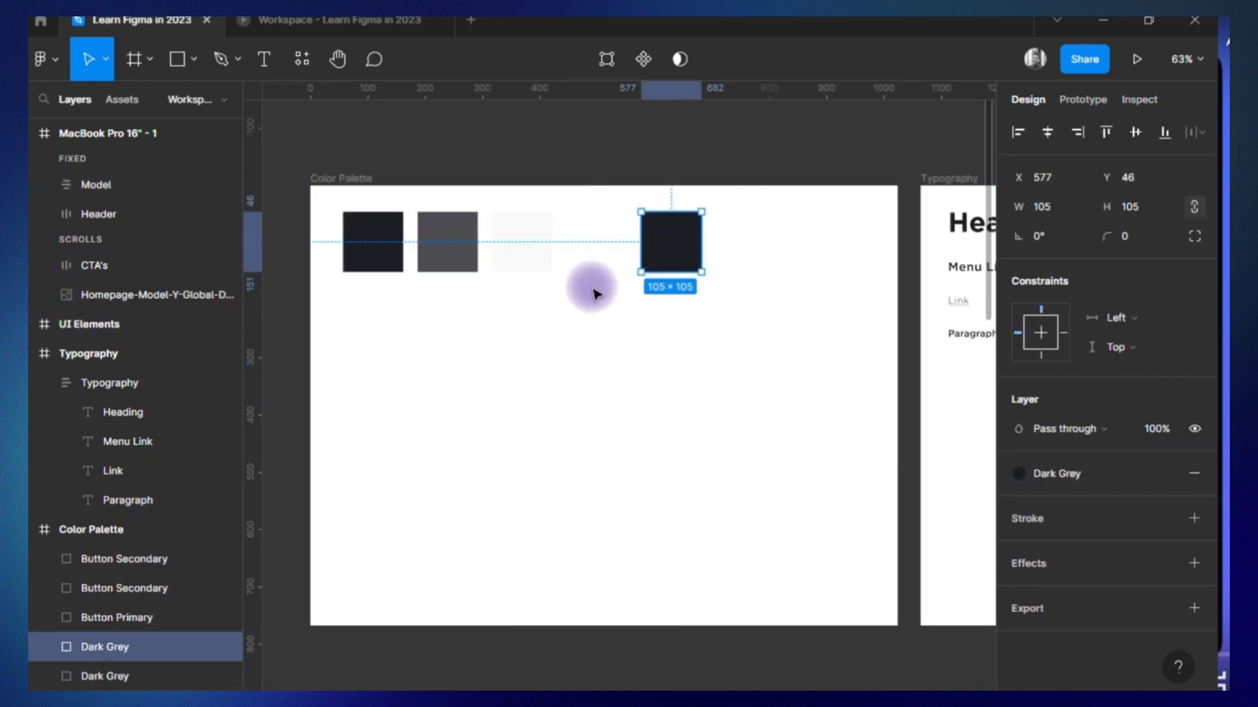
left_click(1192, 474)
left_click(1195, 472)
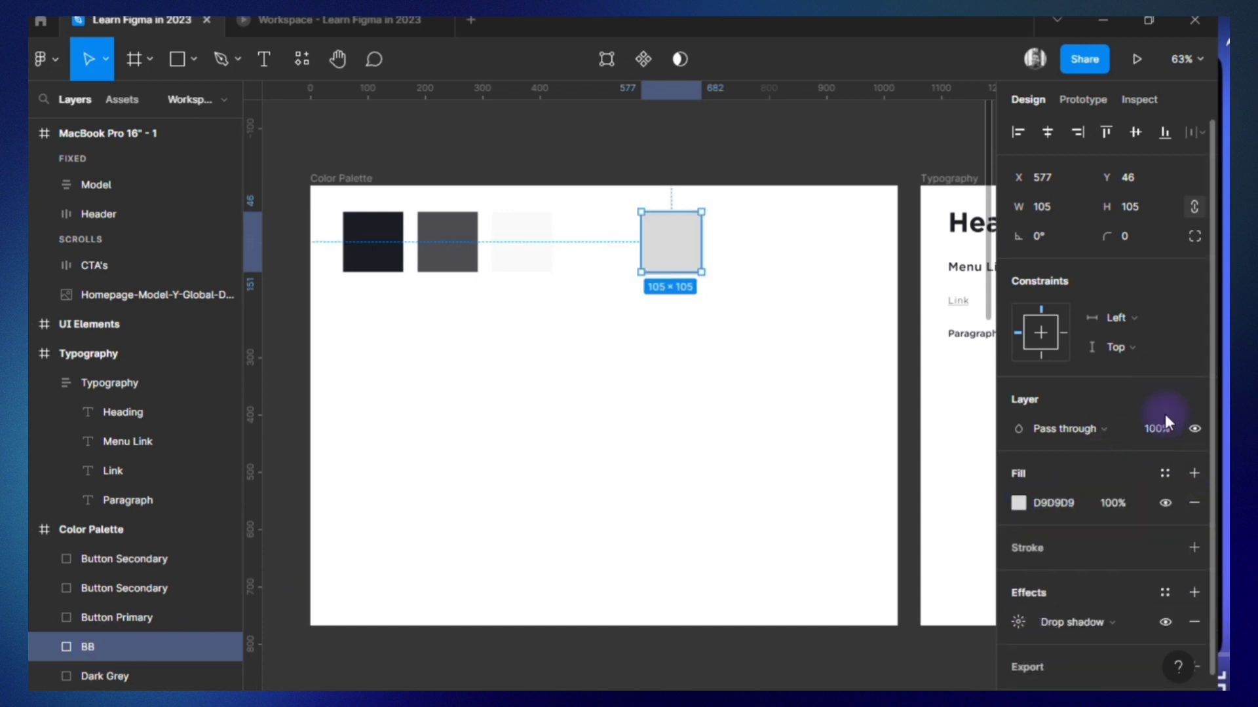
Change the BB swatch's effect to a background blur of 33.
left_click(1165, 473)
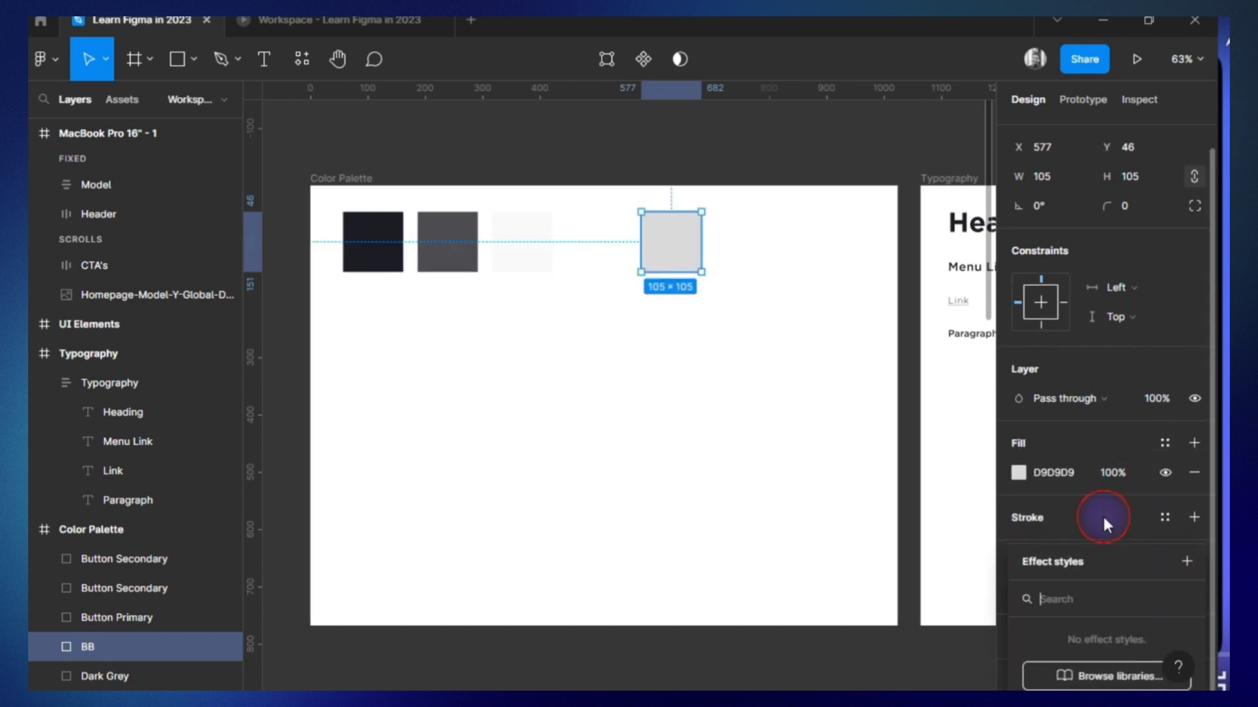
left_click(1018, 591)
left_click(837, 640)
type("33")
key("Return")
Sample the Dark Grey swatch's color 171A20 for the BB swatch's fill and lower the fill opacity to 80%.
left_click(1019, 473)
left_click(799, 501)
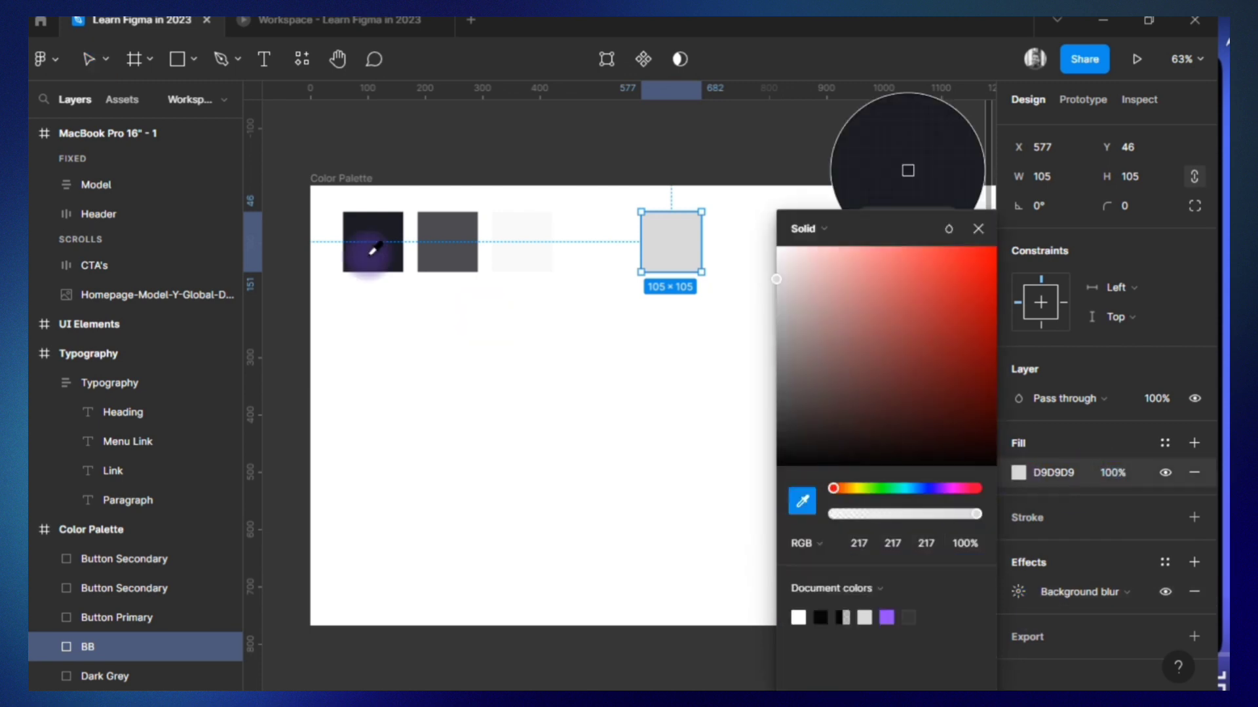
left_click(368, 248)
left_click(1114, 473)
key("Down")
key("Down")
key("Down")
key("Down")
key("Down")
key("Down")
key("Down")
key("Down")
key("Down")
key("Down")
key("Down")
key("Down")
key("Down")
key("Down")
key("Down")
key("Down")
key("Down")
key("Down")
key("Down")
key("Down")
key("Up")
key("Up")
key("Up")
key("Up")
key("Up")
key("Up")
key("Up")
key("Up")
key("Up")
key("Up")
key("Up")
key("Up")
key("Up")
key("Up")
key("Up")
key("Up")
key("Up")
key("Up")
key("Up")
key("Up")
key("Down")
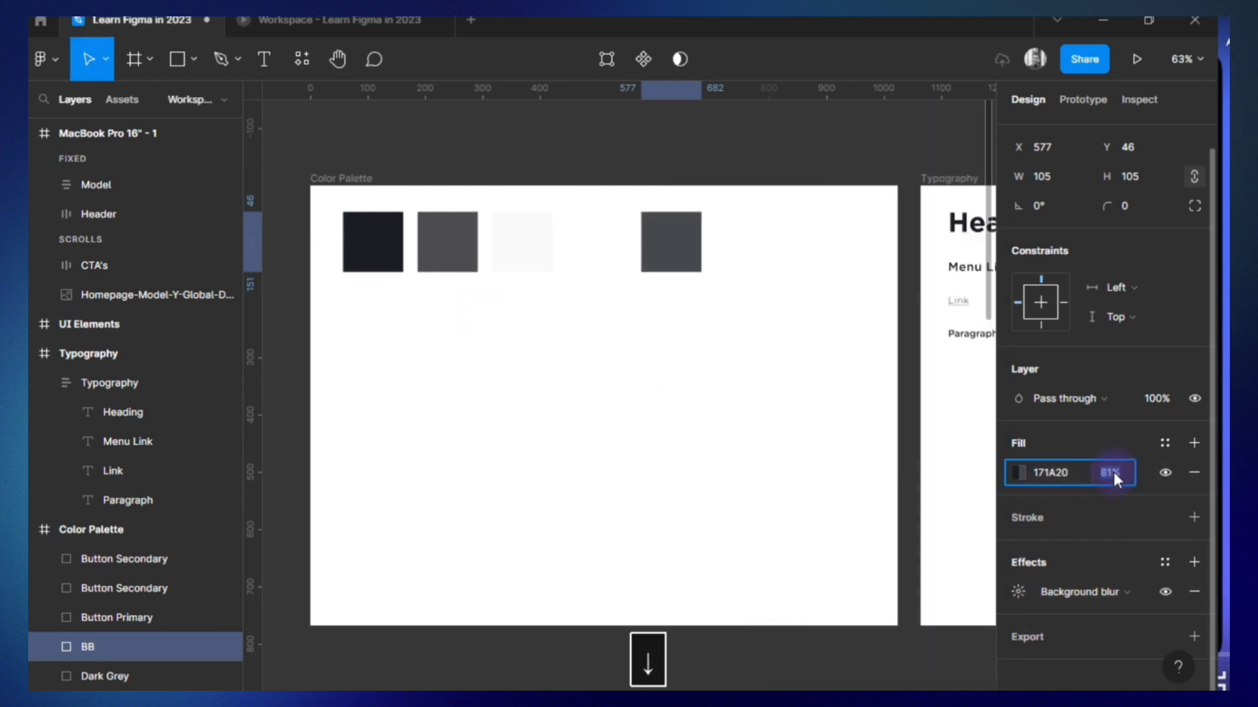
key("Return")
Save the swatch's background blur as an effect style named BB and apply the Button Primary color style to its fill.
left_click(1165, 562)
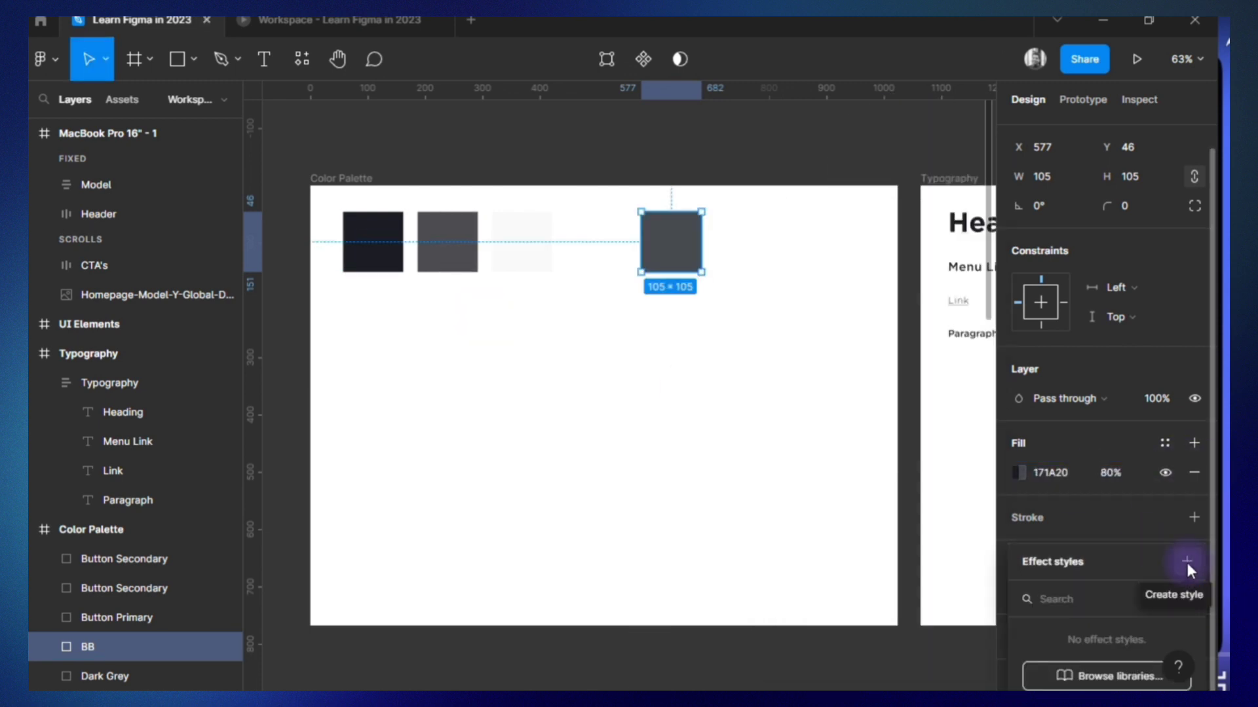
left_click(1187, 561)
type("BB")
left_click(788, 662)
left_click(962, 661)
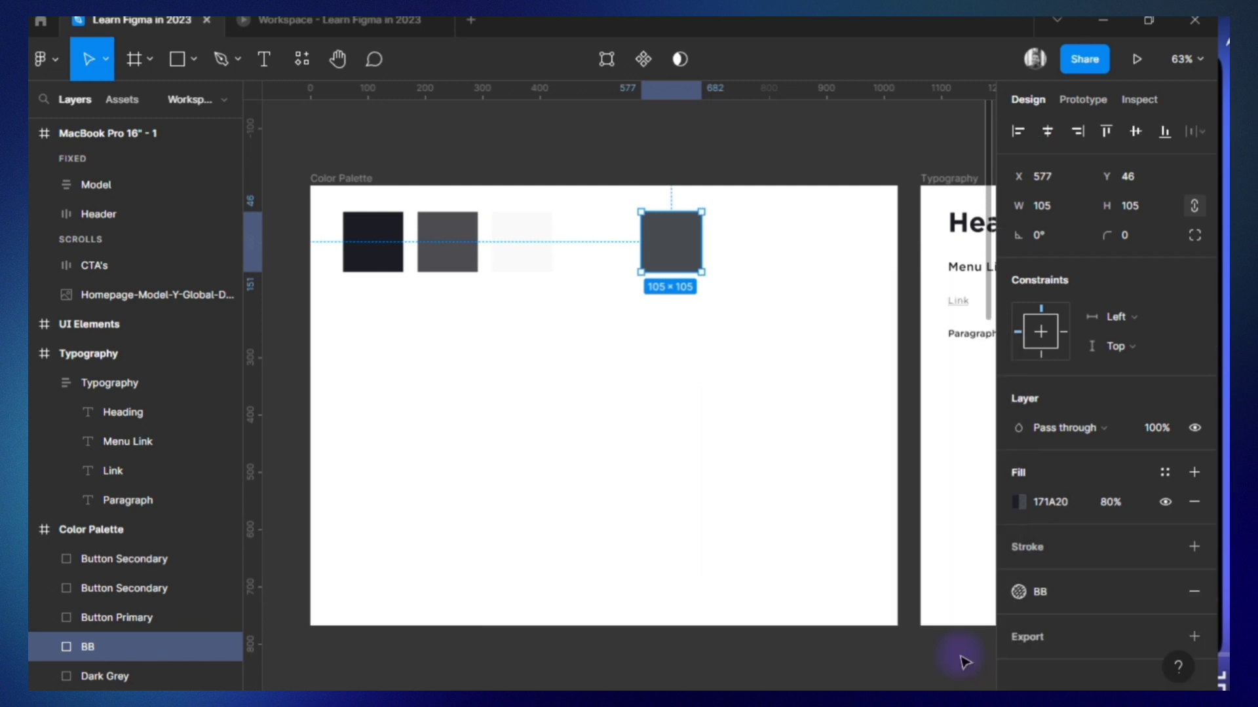
left_click(1176, 473)
left_click(1059, 582)
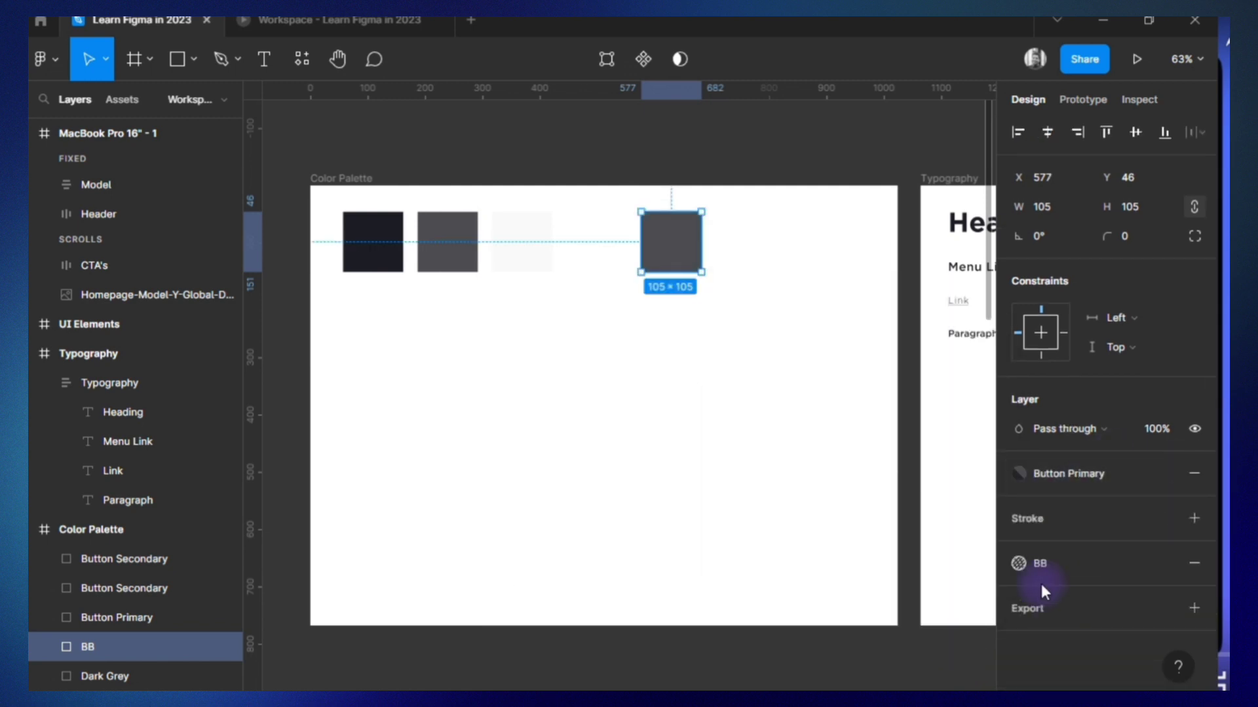
Apply the Button Primary color style to the Model group's text and check it in the scrolling prototype.
double_click(45, 132)
left_click(68, 186)
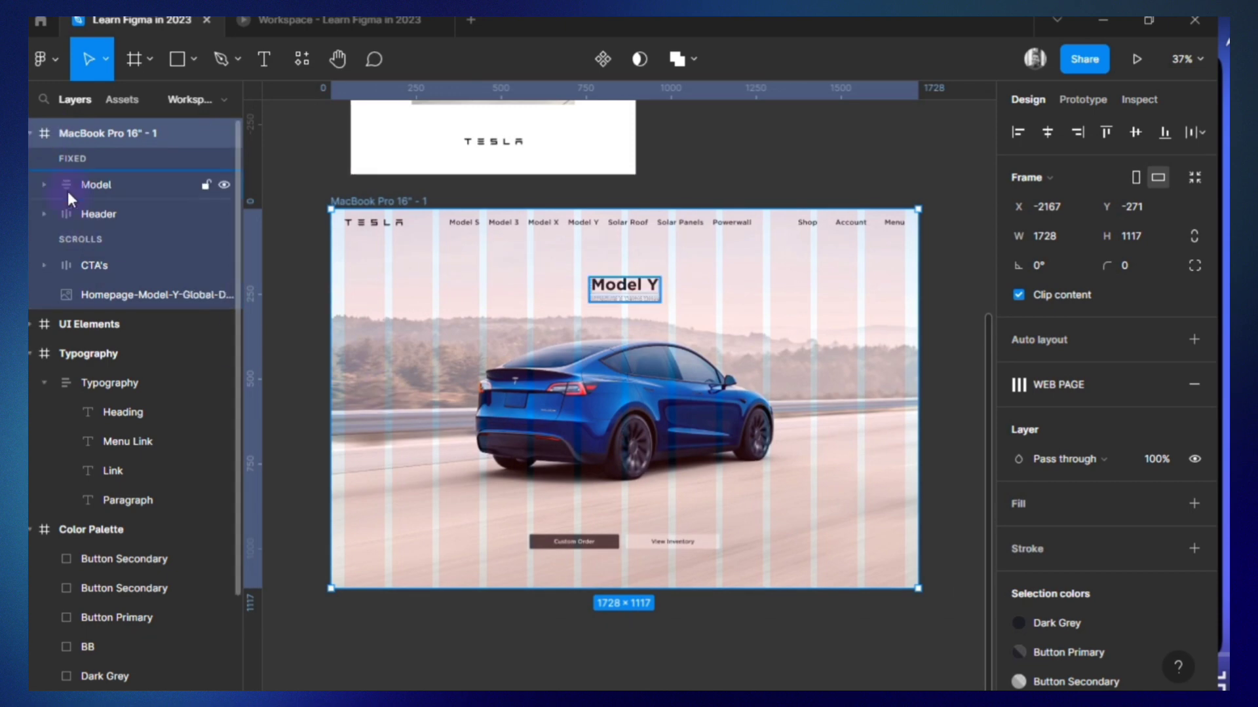
scroll(1168, 571, "down", 3)
left_click(1067, 546)
left_click(857, 627)
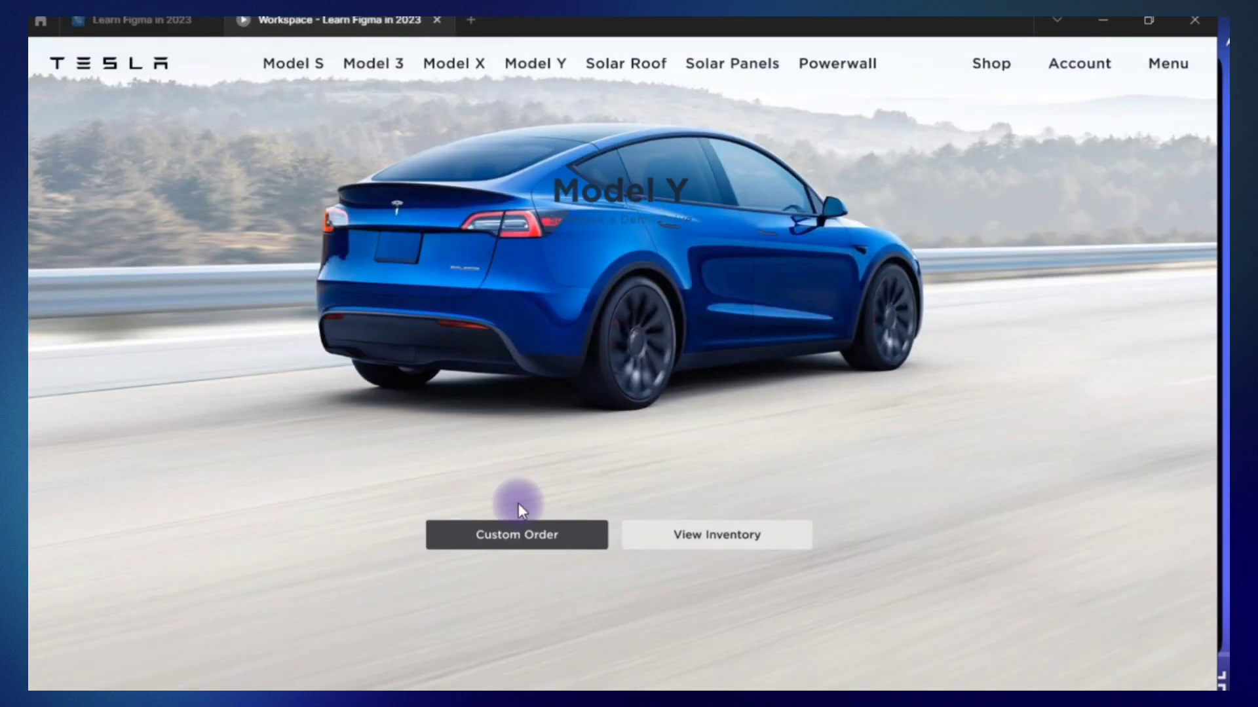
scroll(517, 503, "up", 5)
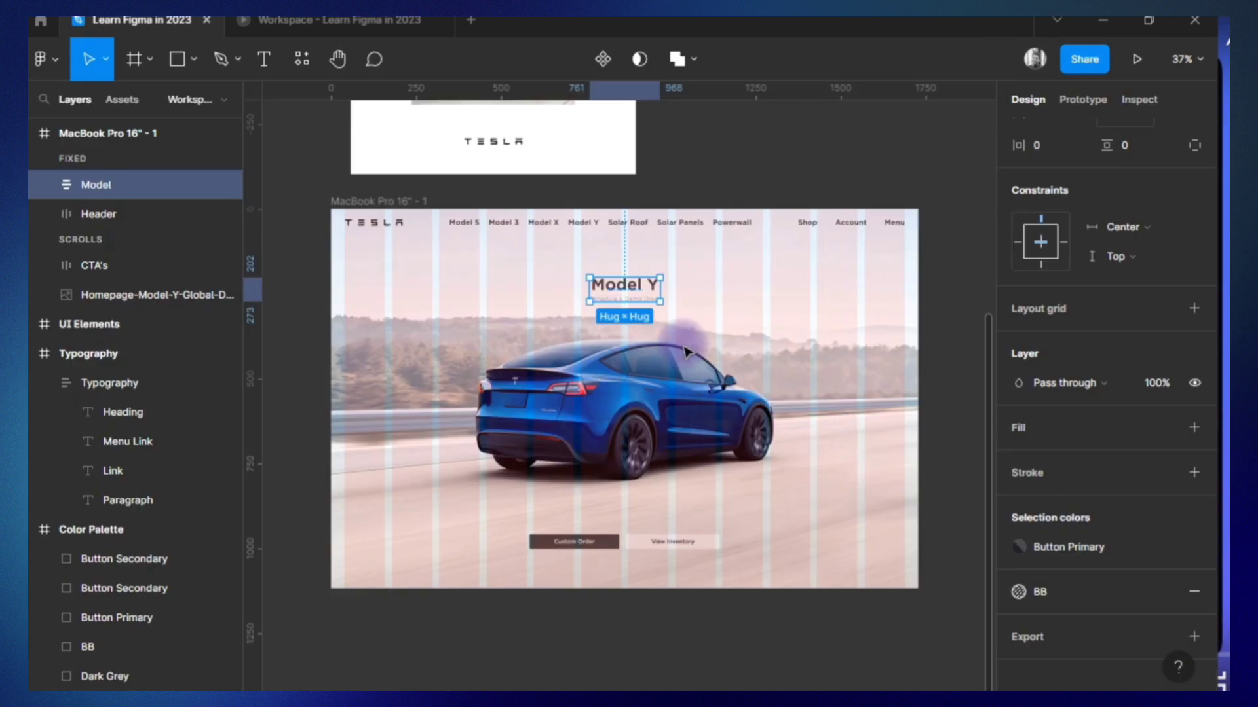
Open the settings of the Link text style from the Link sample in the Typography frame.
left_click(118, 471)
left_click(1074, 385)
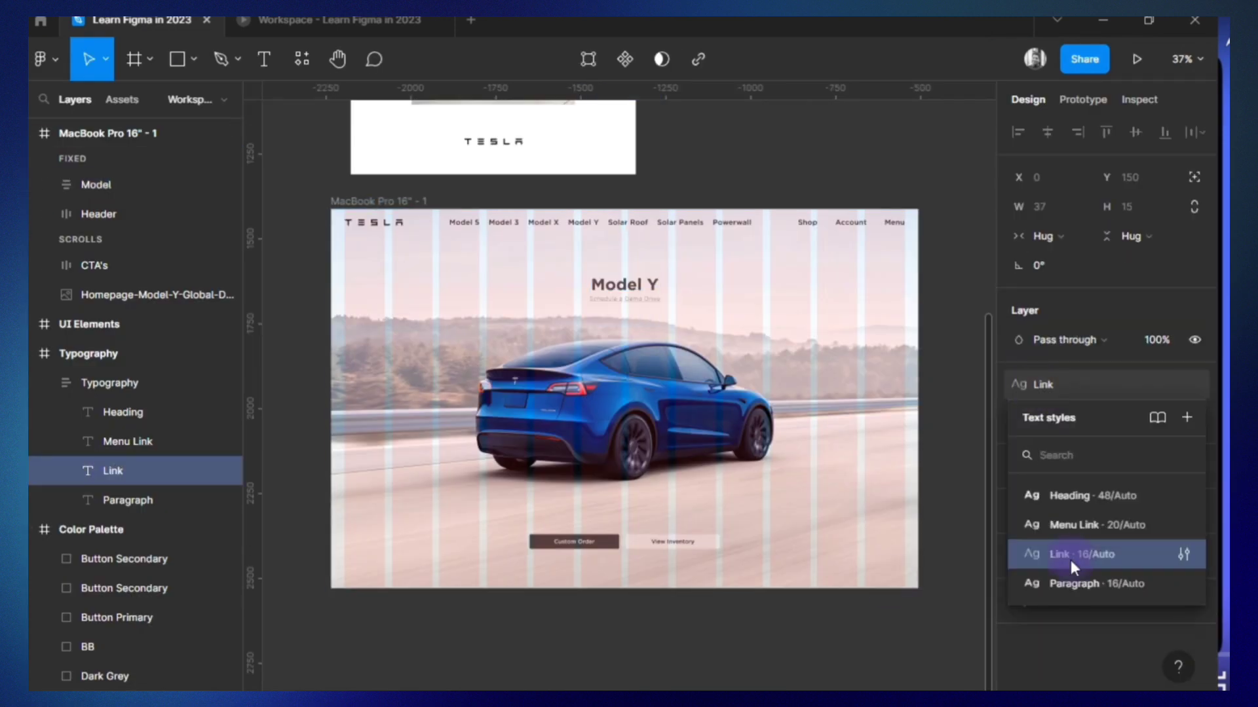
left_click(1184, 554)
left_click(977, 669)
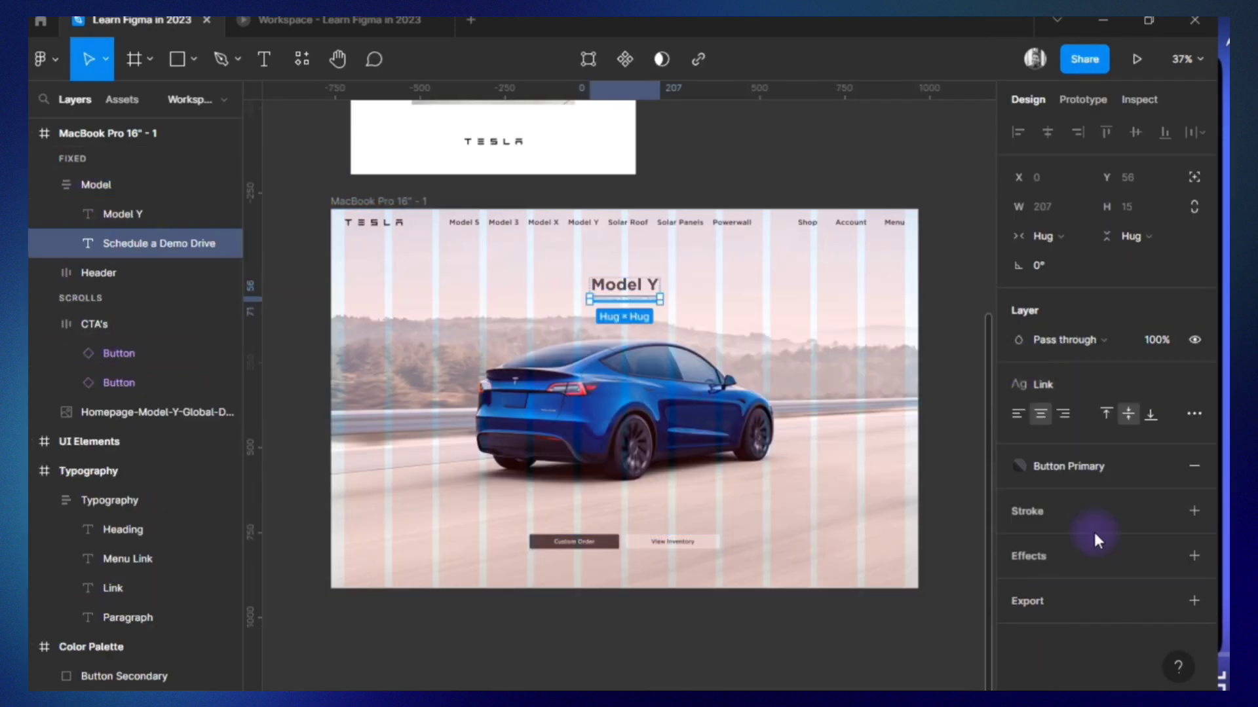
Apply the BB effect style to the Model group and give its Model Y heading the Button Primary fill and BB effect.
key("shift+Return")
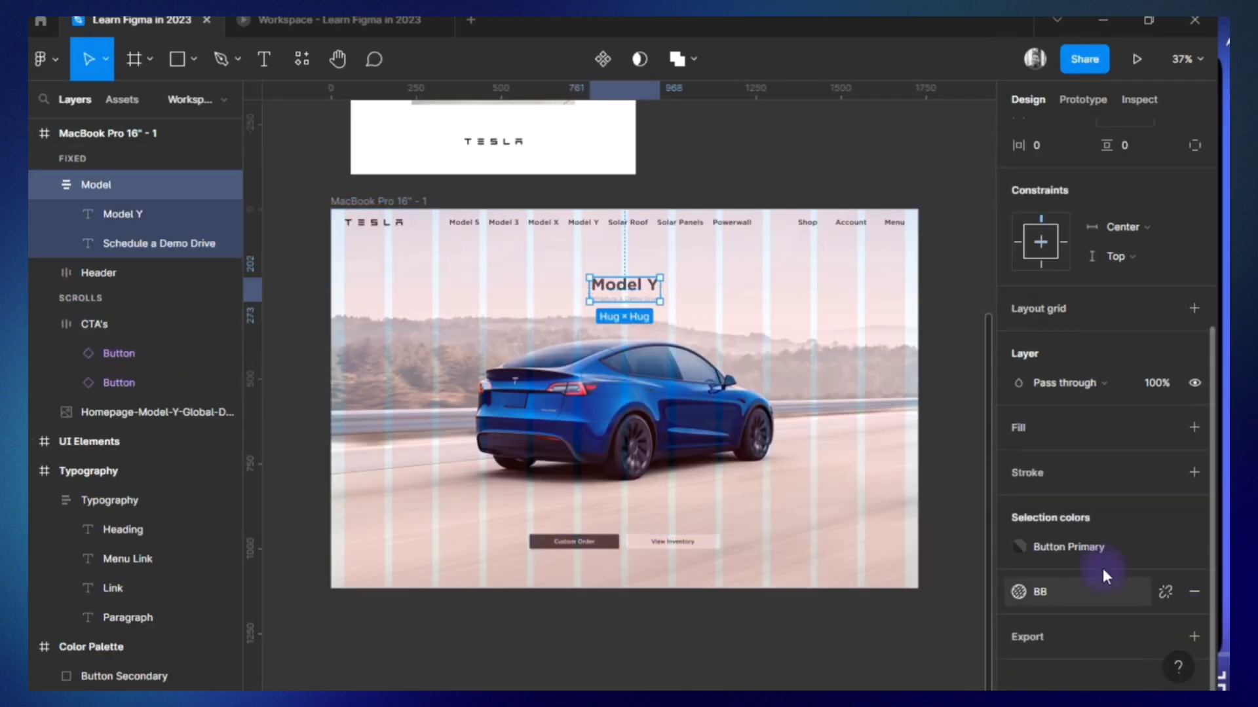
left_click(124, 214)
left_click(339, 21)
left_click(141, 20)
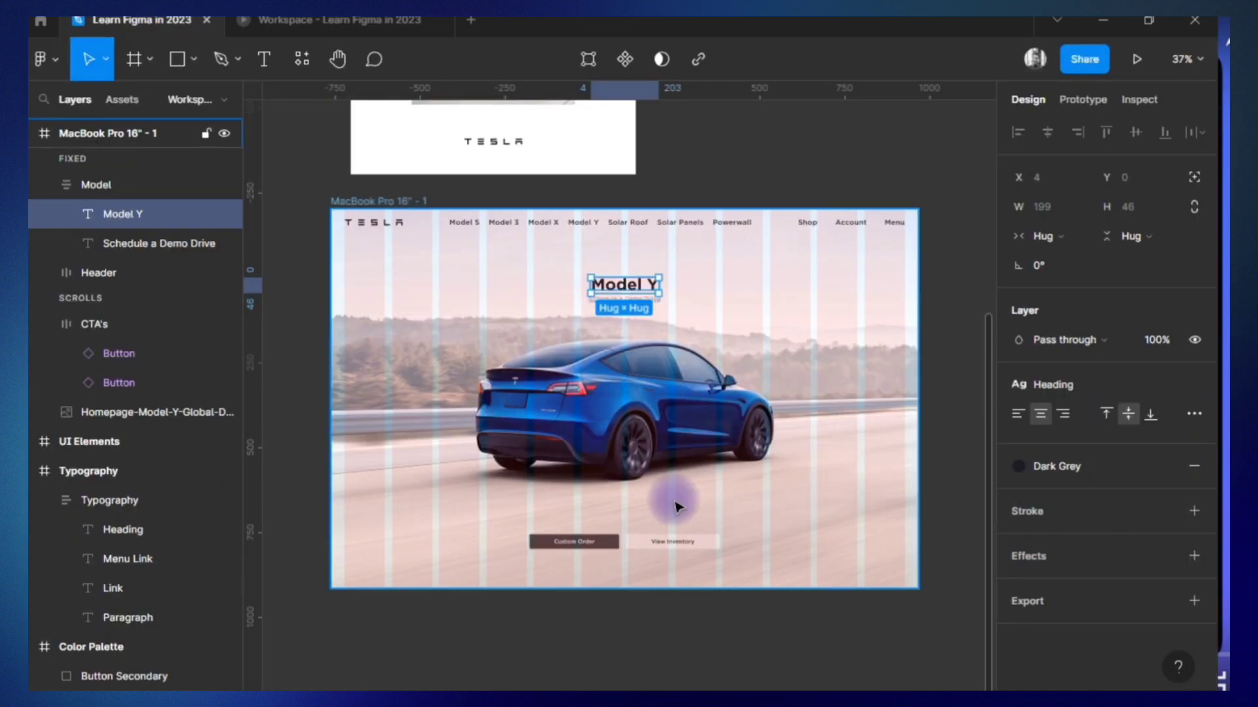
left_click(1064, 464)
left_click(1068, 581)
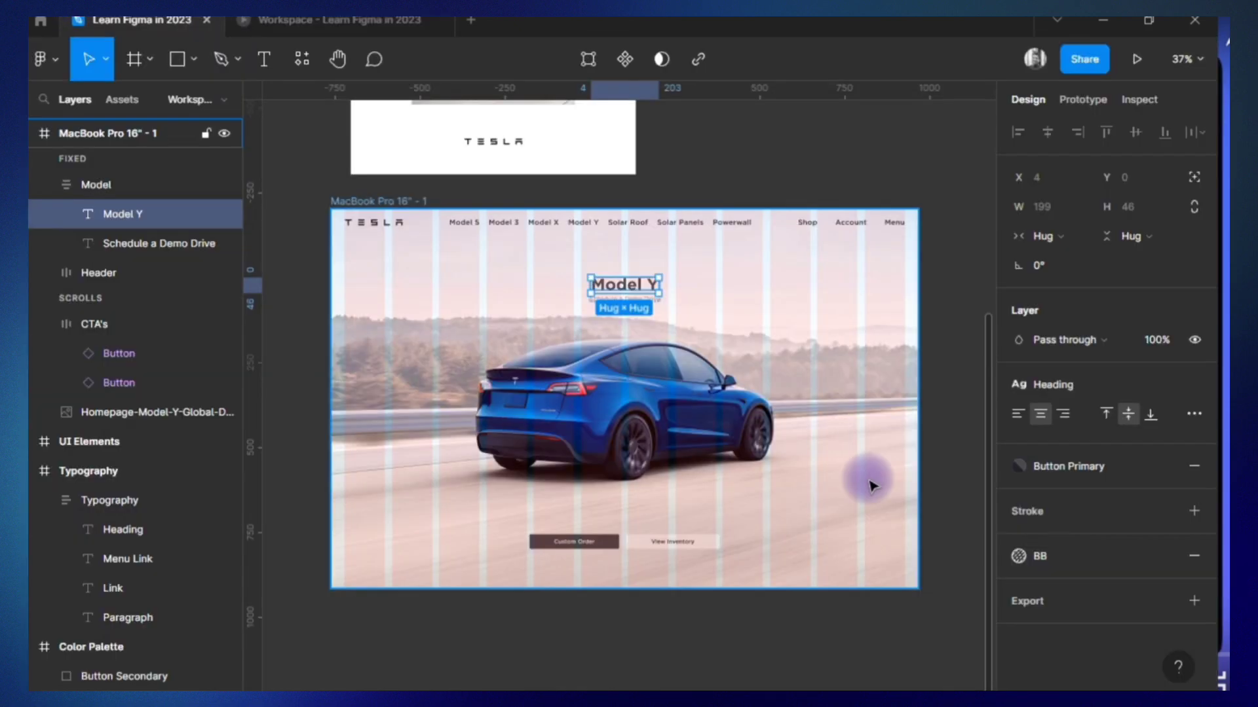
Add an outside stroke of 1 to the Model Y heading, trying black at 10% opacity, and color it white FFFFFF.
left_click(1016, 543)
left_click(1116, 544)
type("10")
left_click(1019, 543)
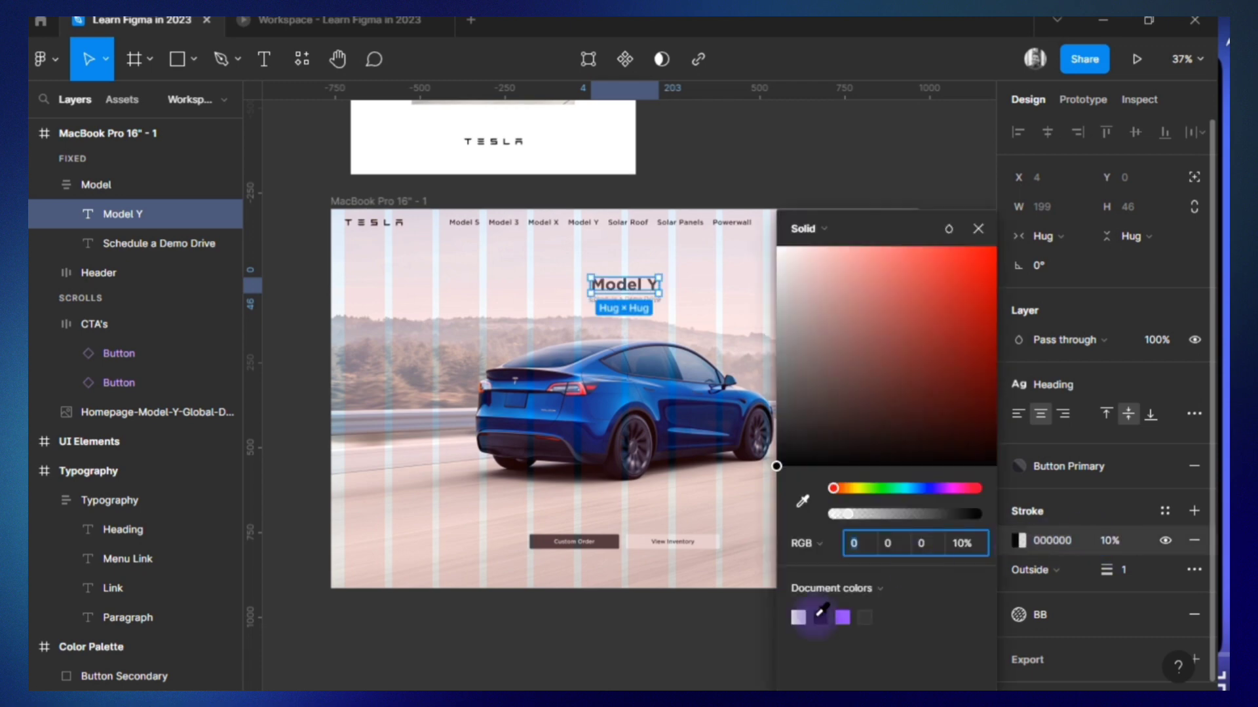
left_click(1074, 570)
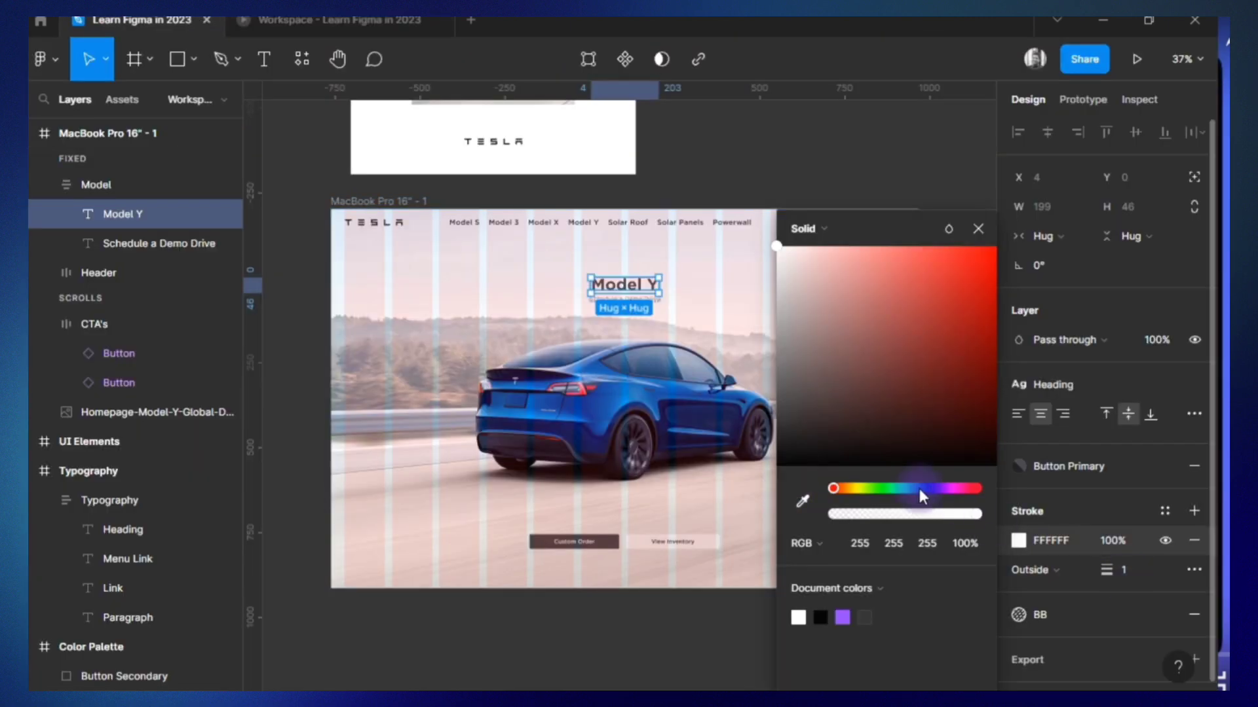
Sample the car's blue for the Model Y heading's stroke, lighten it to B9DEFF and set the stroke opacity to 10%.
left_click(802, 501)
left_click(619, 371)
left_click(838, 248)
left_click(1114, 543)
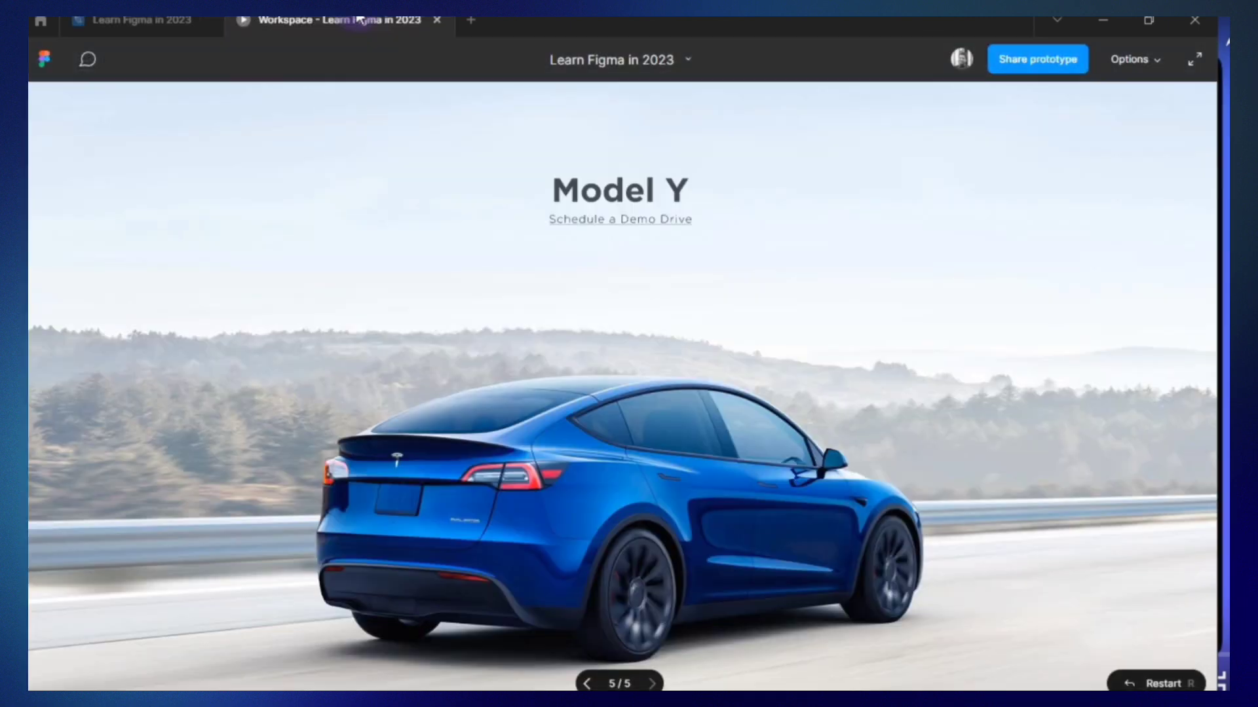
scroll(454, 365, "down", 3)
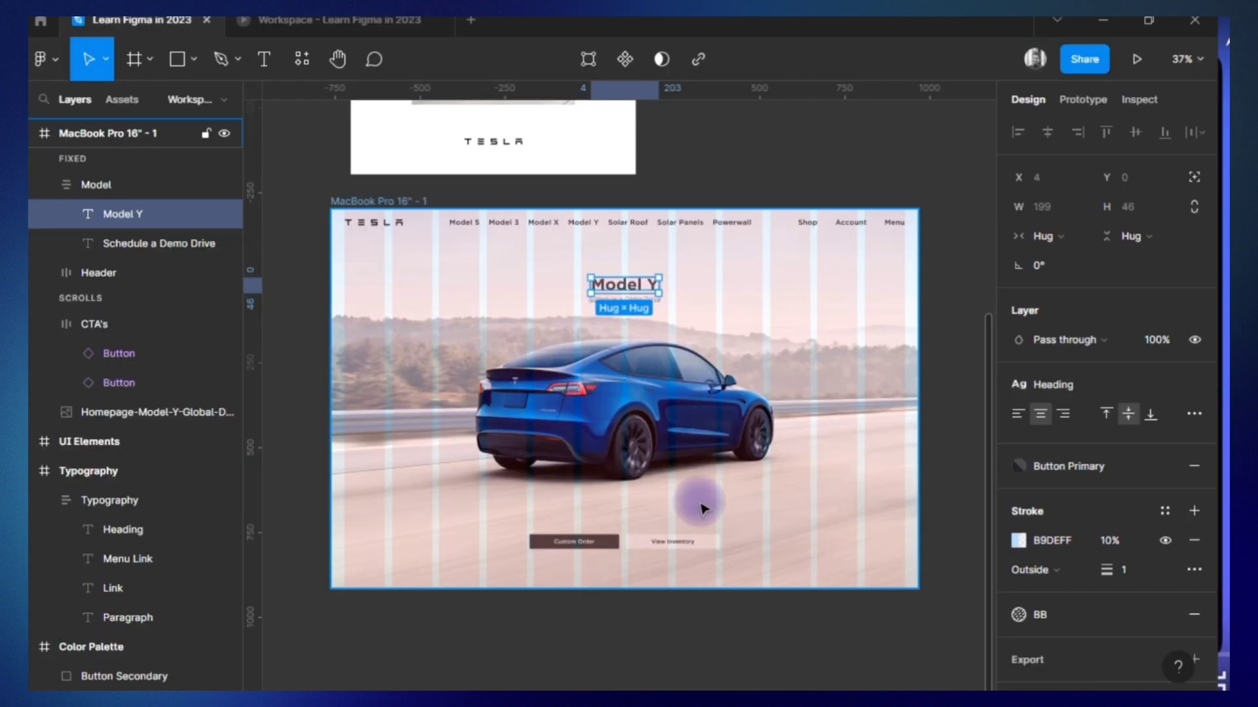
left_click(595, 544)
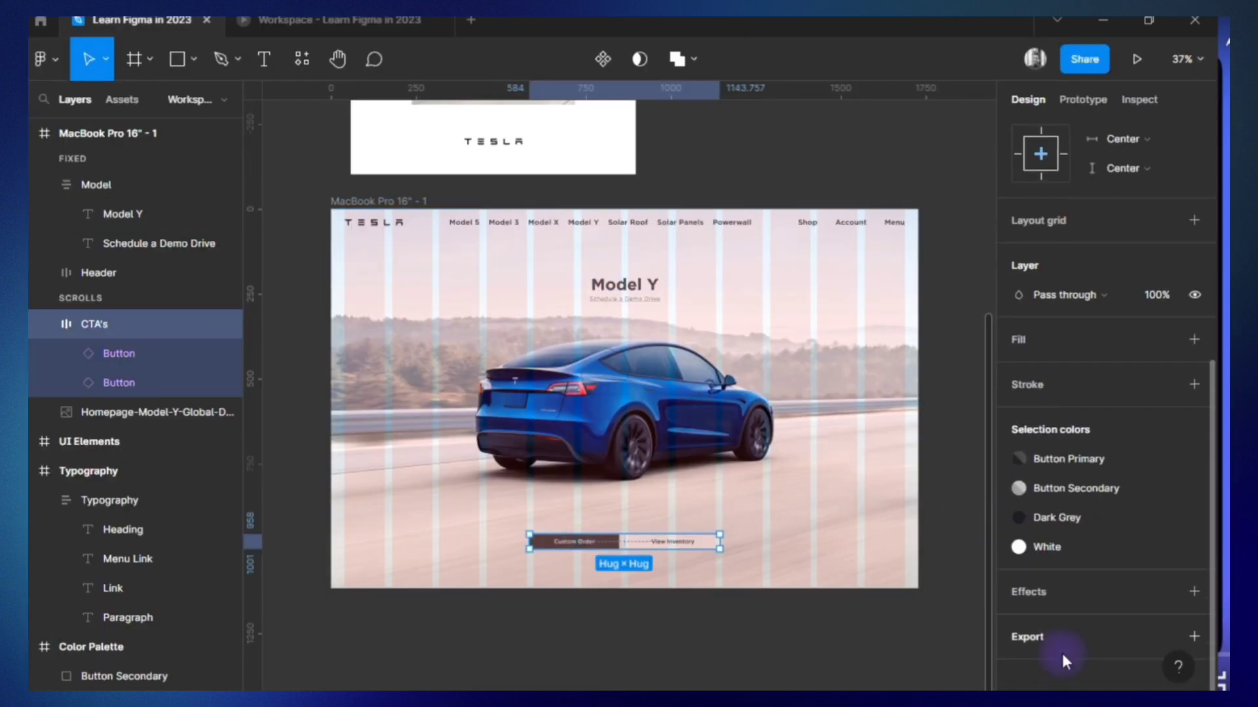
key("Return")
key("Tab")
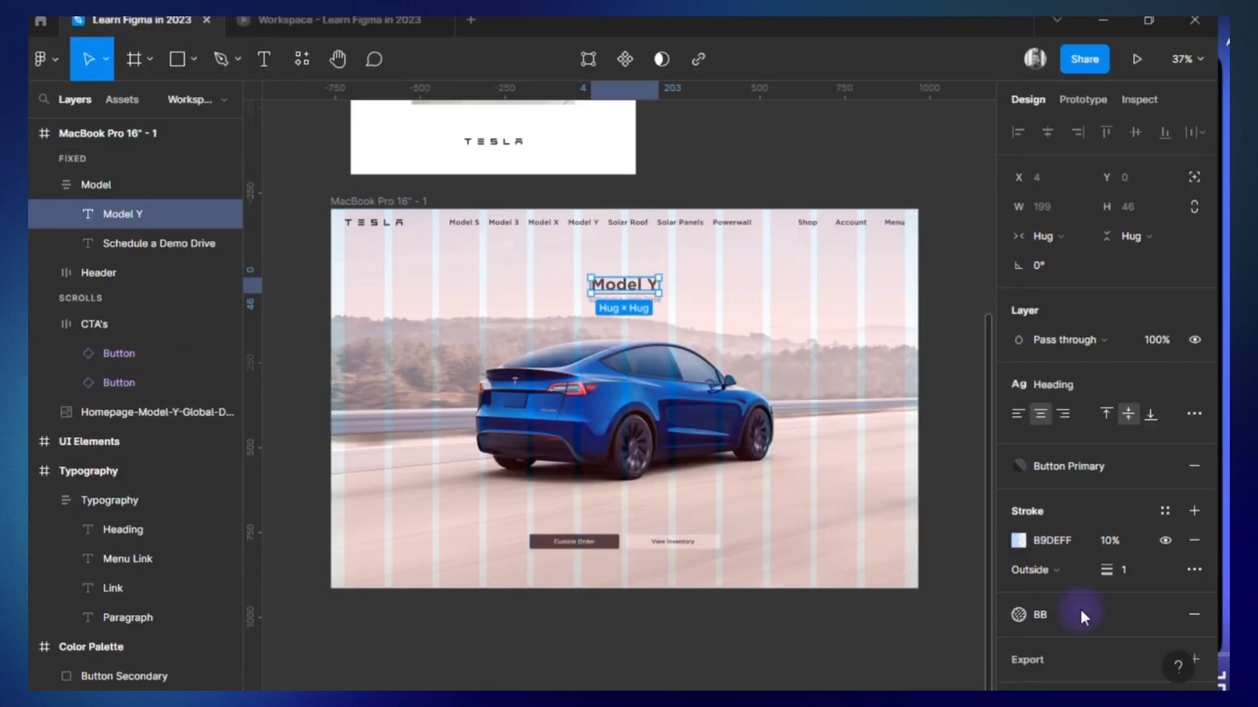
Try the Color burn and Multiply blend modes on the Model Y heading's layer and set it to Normal.
left_click(1093, 340)
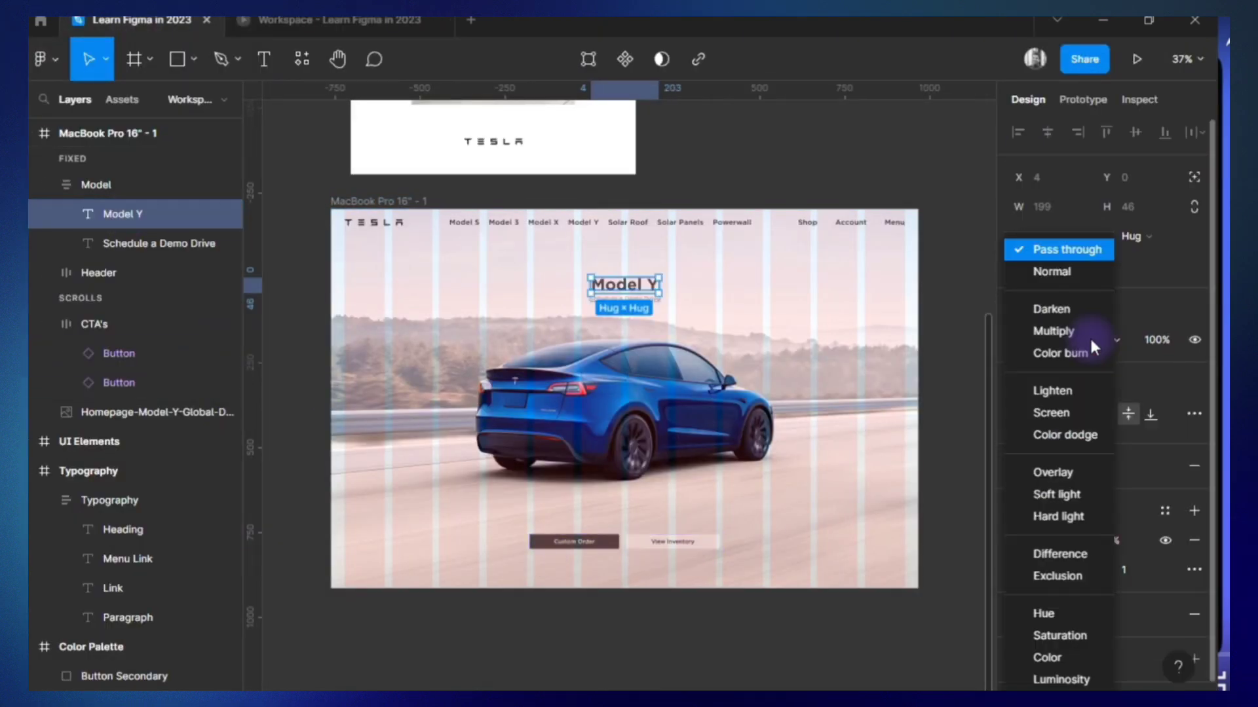
left_click(1060, 353)
left_click(1048, 341)
left_click(1053, 319)
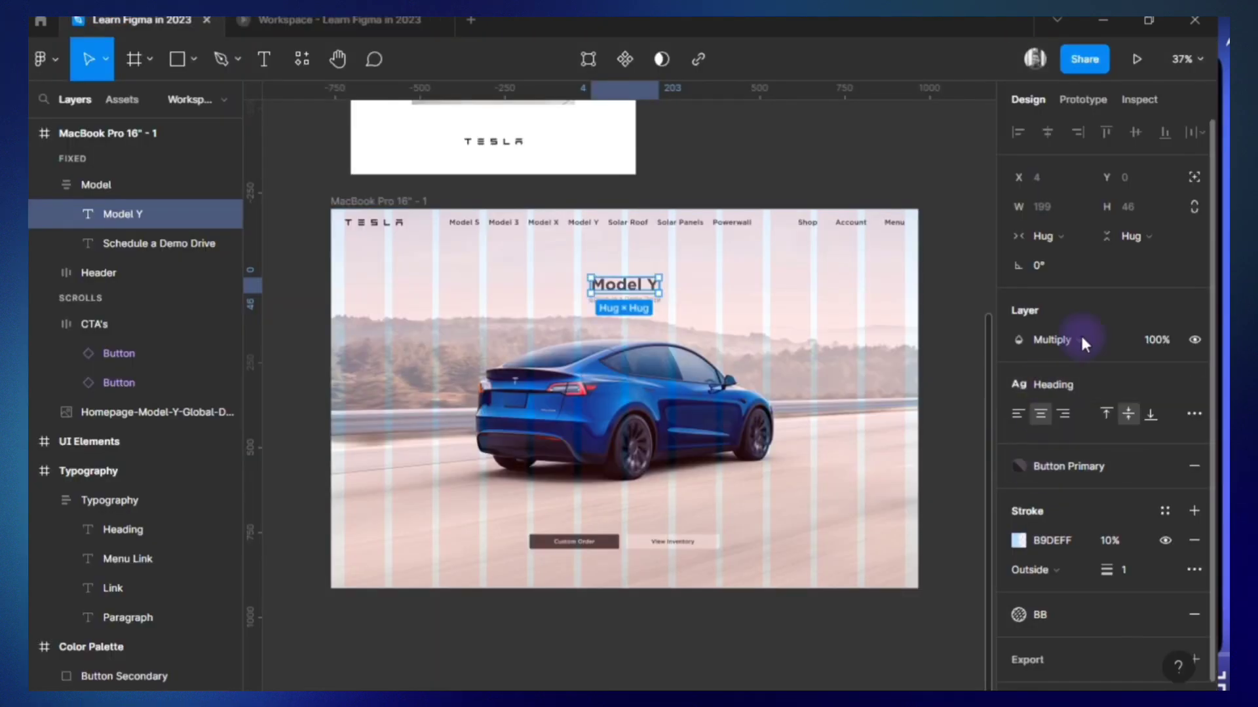
left_click(1079, 333)
left_click(1075, 275)
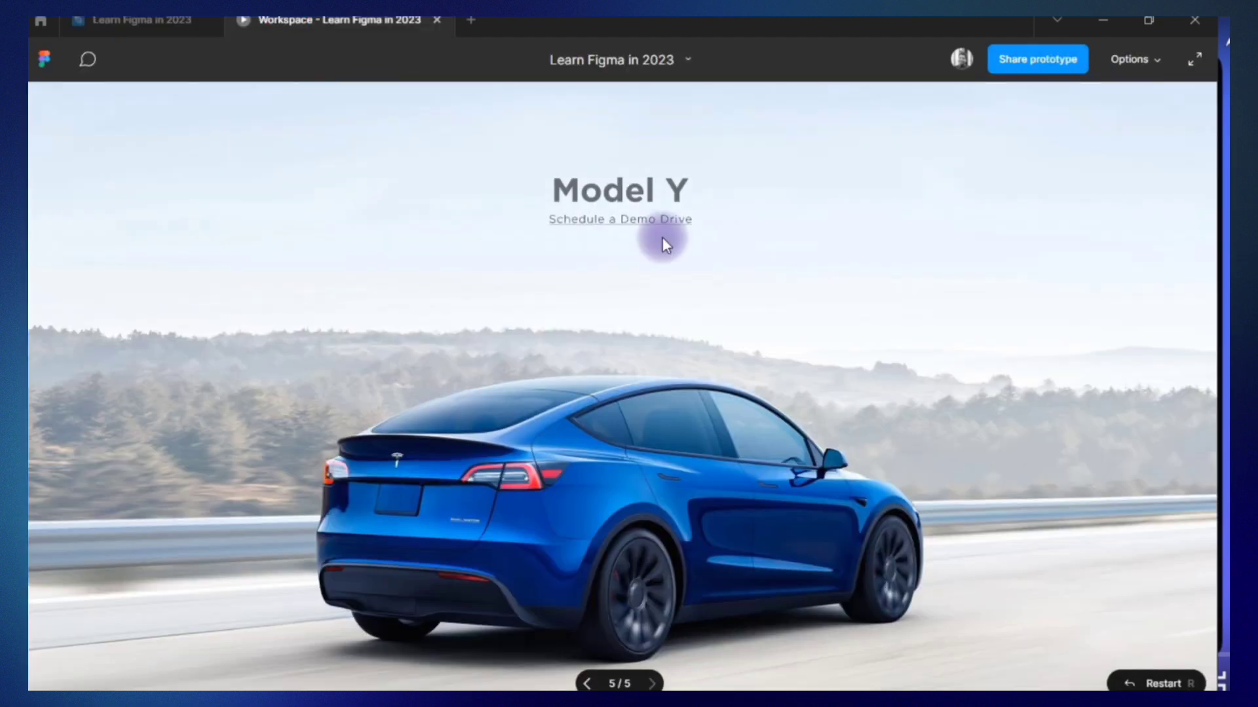
scroll(858, 188, "down", 4)
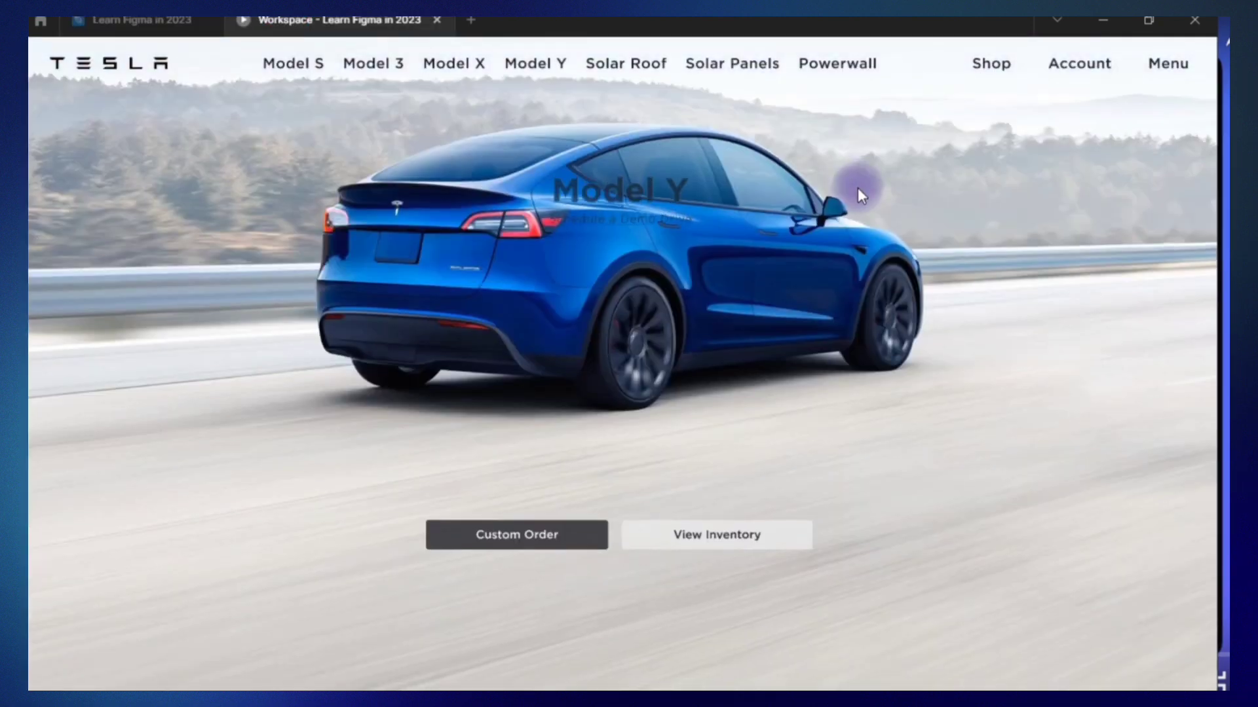
left_click(1153, 340)
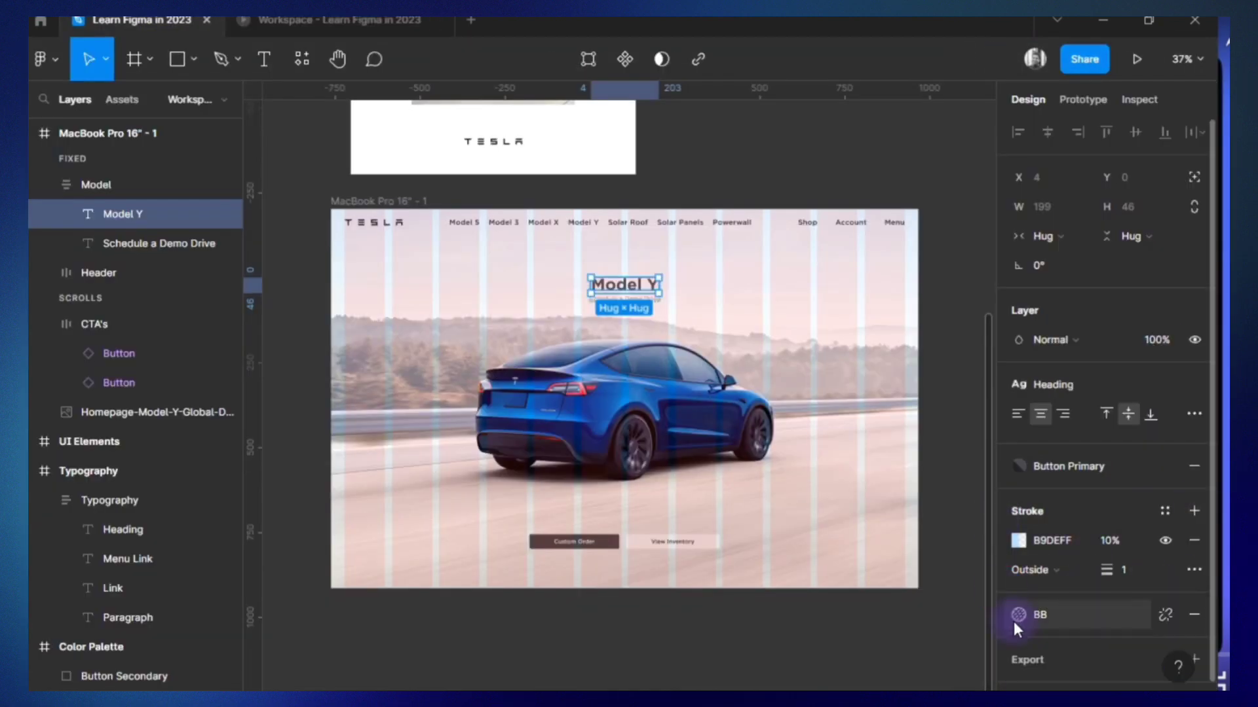
Open the BB effect style for editing from the Model Y heading and check the heading in the prototype.
left_click(1014, 622)
right_click(1048, 675)
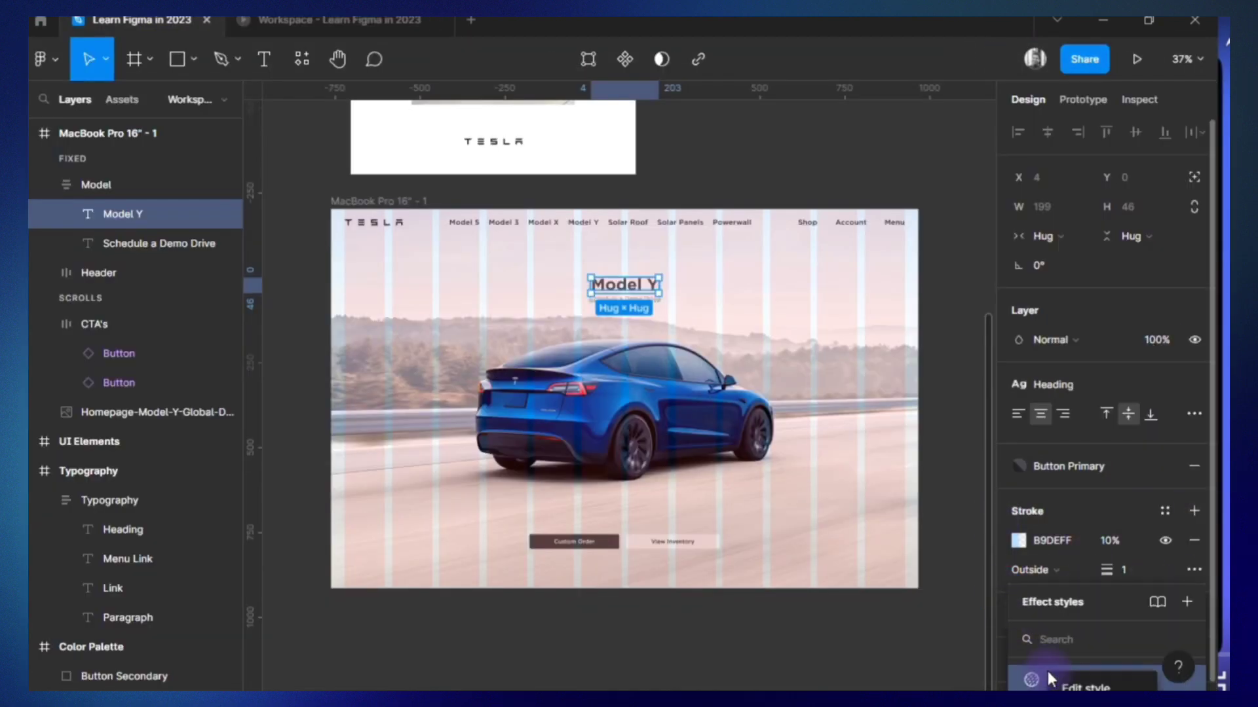
left_click(1094, 685)
left_click(789, 670)
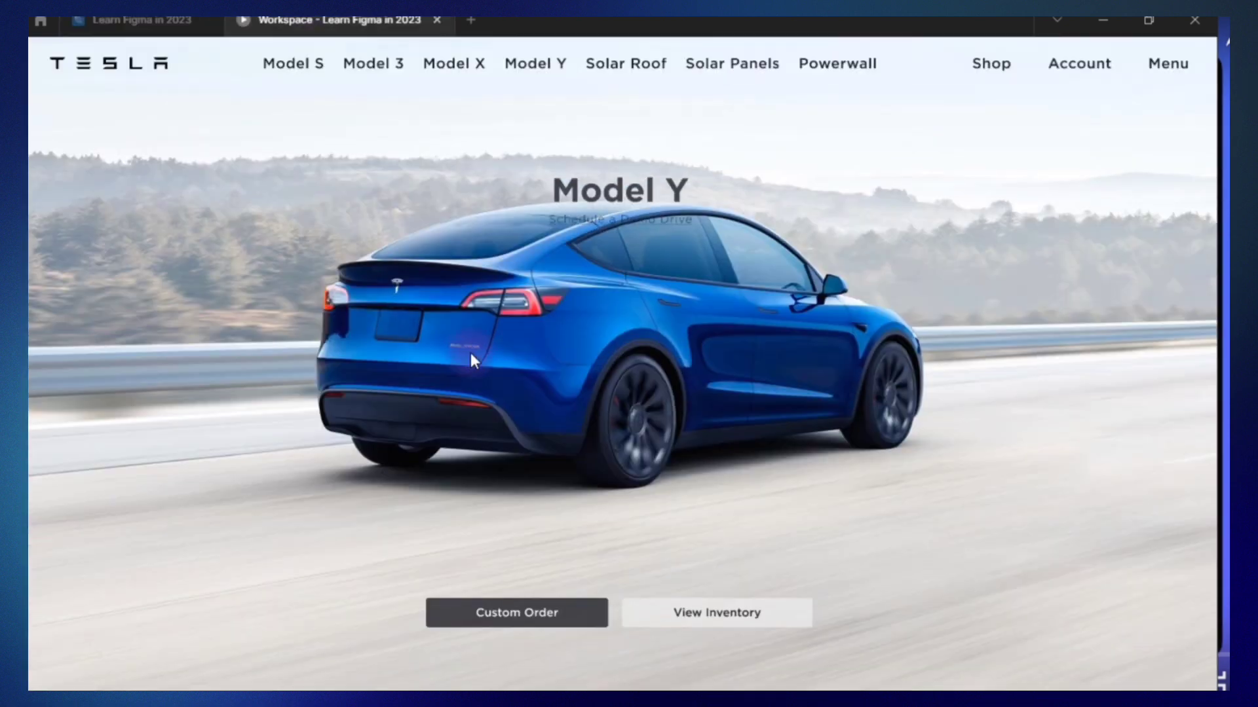
scroll(470, 353, "down", 2)
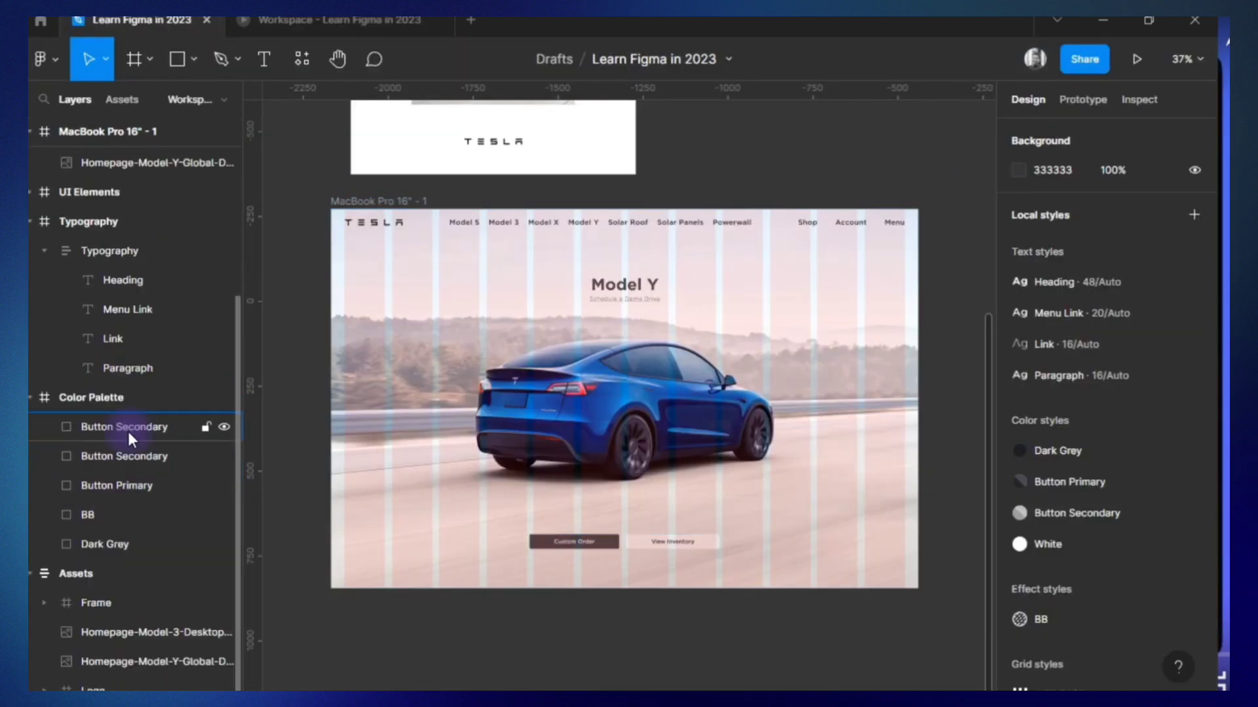
scroll(129, 432, "up", 2)
Apply the BB effect style to the Button component set in the UI Elements frame.
left_click(31, 298)
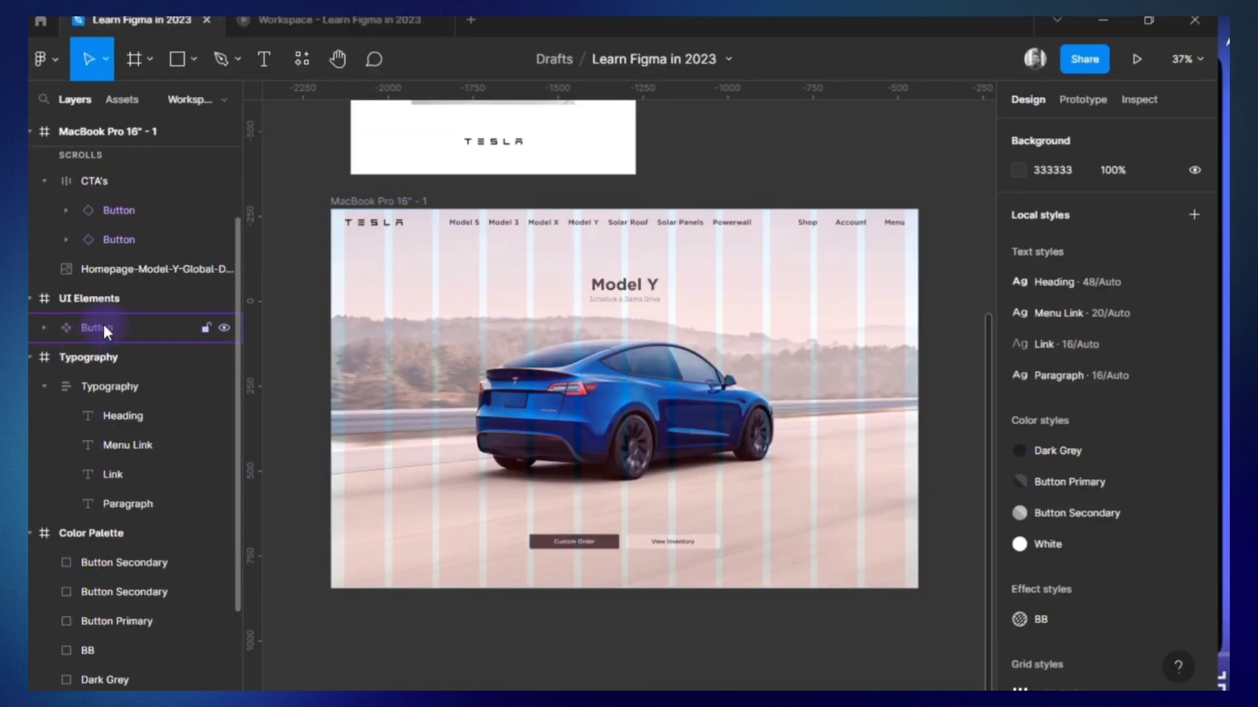
left_click(103, 325)
scroll(1165, 561, "down", 5)
left_click(1163, 591)
left_click(793, 554)
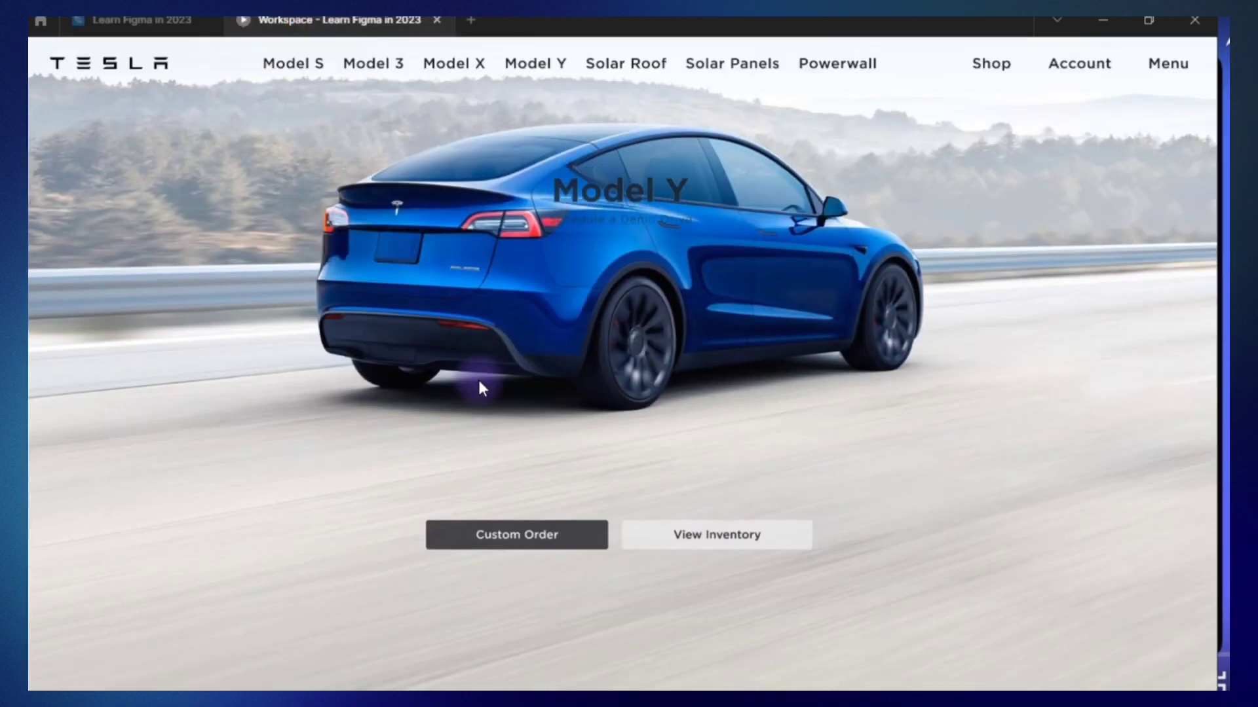
scroll(478, 380, "up", 3)
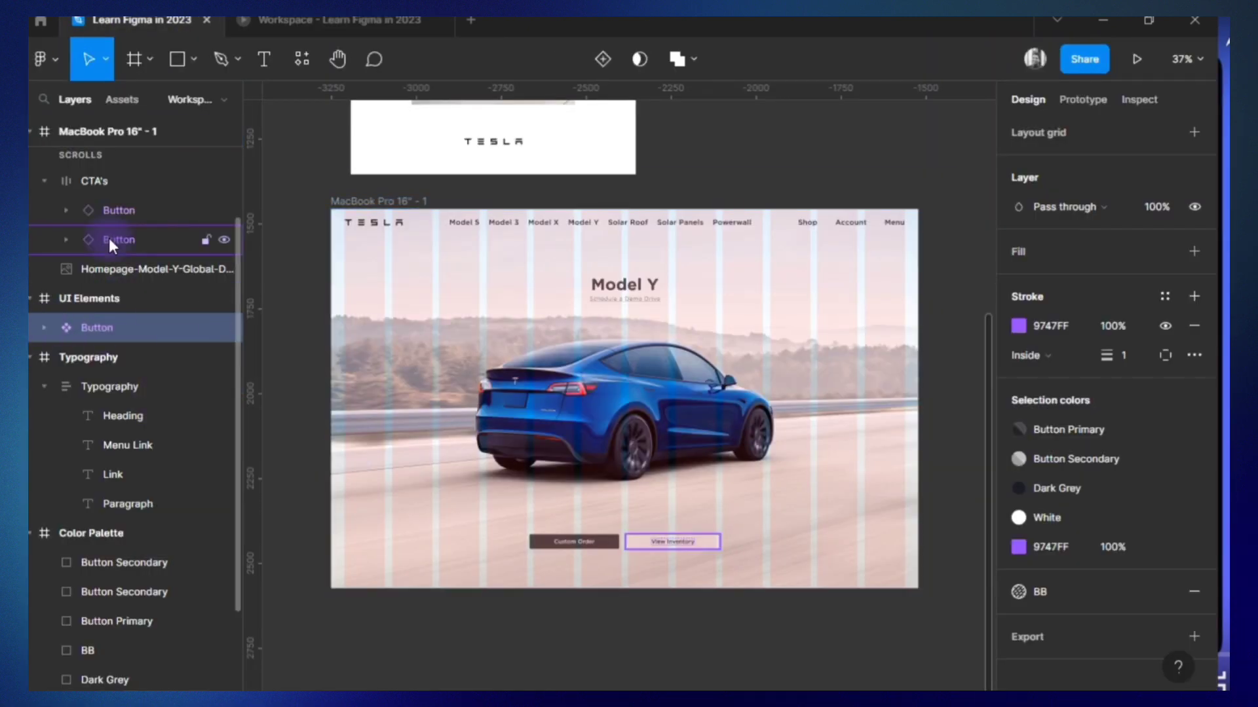
Remove the BB effect style from the Primary and Secondary variants of the Button component.
left_click(44, 328)
left_click(121, 386)
left_click(1194, 593)
left_click(128, 357)
left_click(1194, 592)
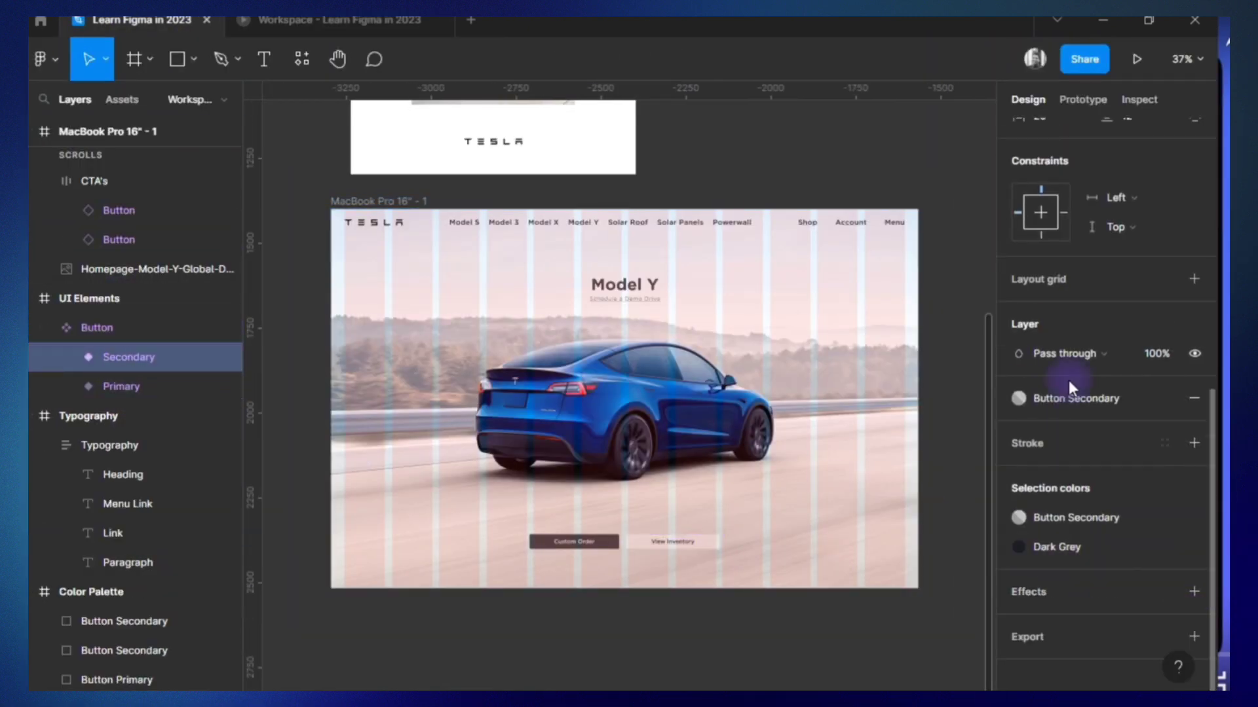
Examine the Button component set and the text layers inside its Secondary and Primary variants.
left_click(152, 337)
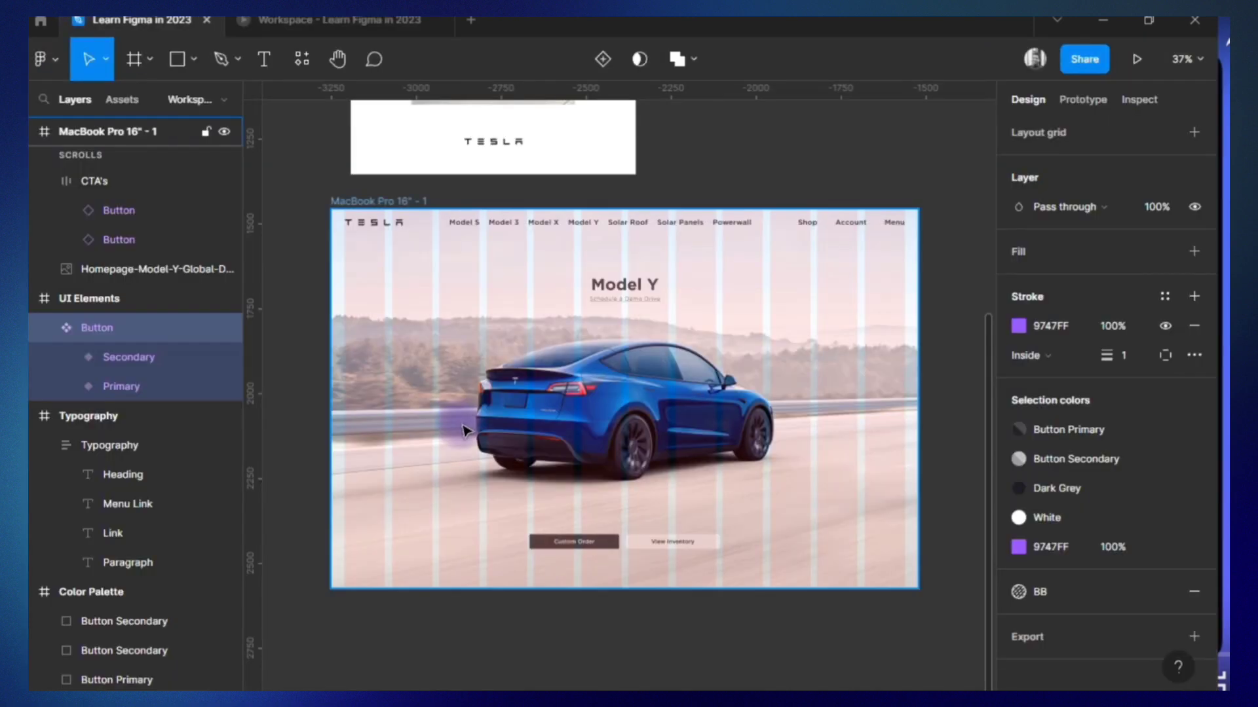
scroll(622, 393, "down", 1)
left_click(129, 358)
left_click(66, 357)
left_click(157, 387)
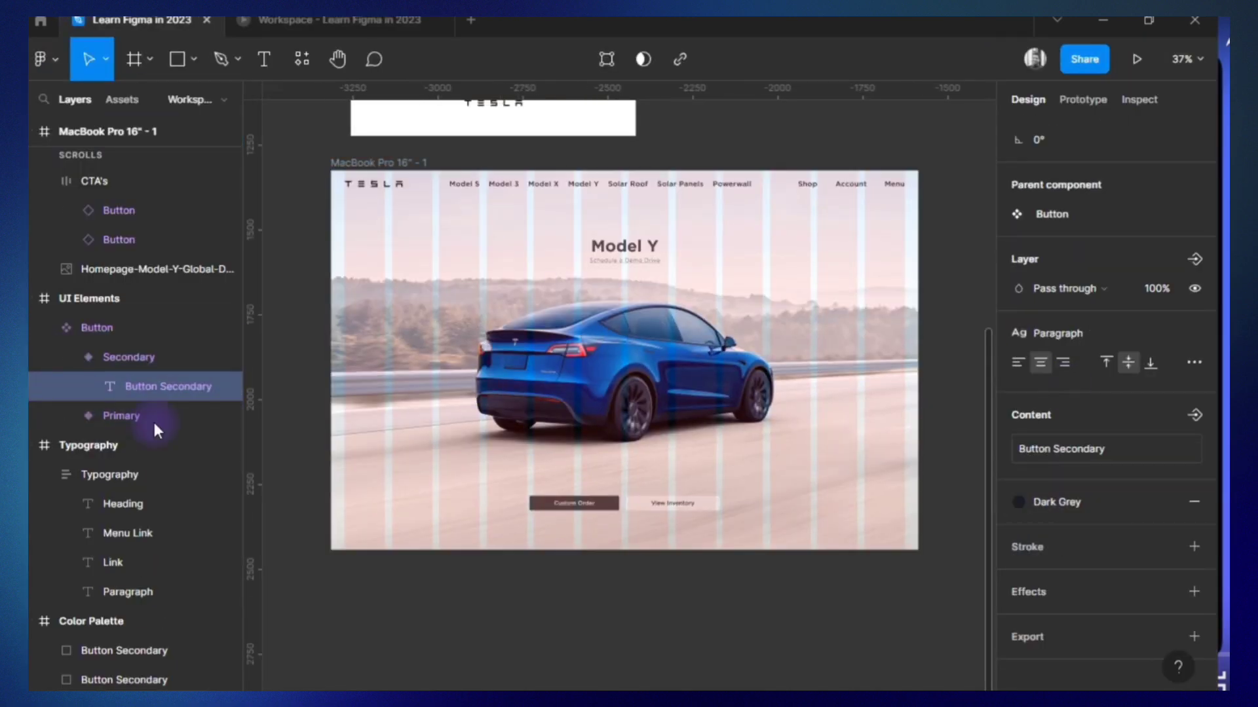
left_click(121, 416)
left_click(66, 416)
left_click(157, 446)
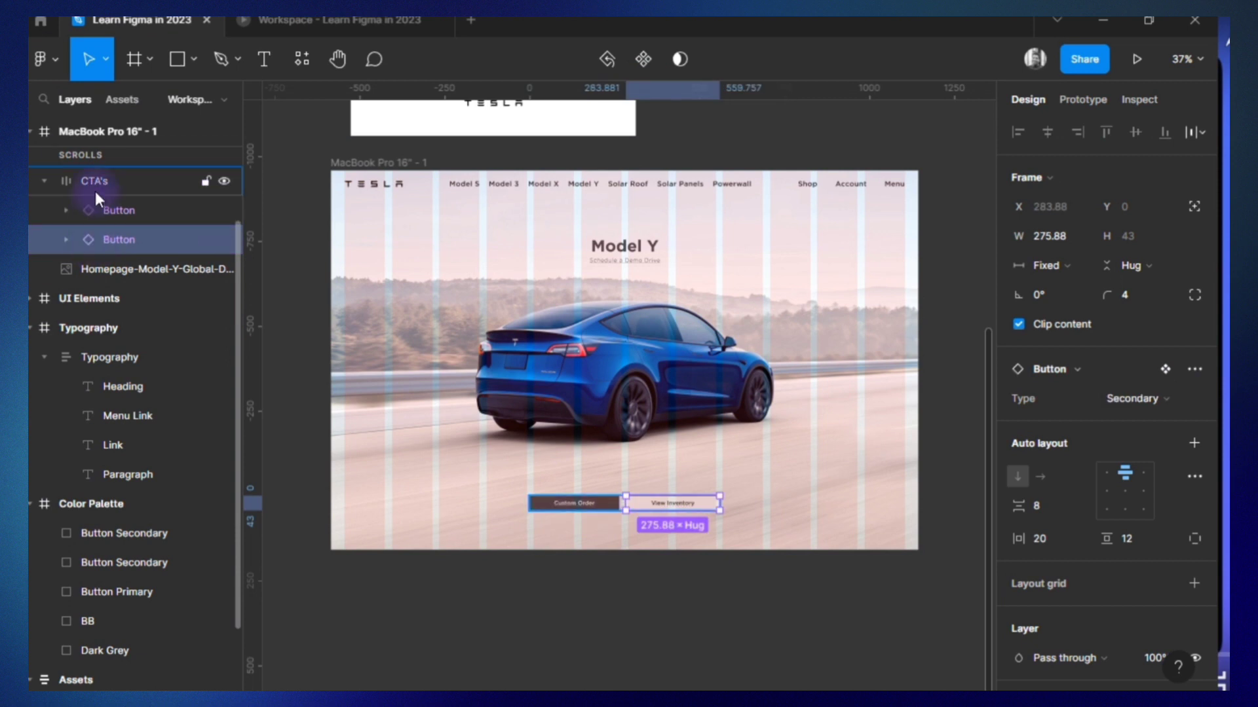
Apply the BB effect style to both the Secondary and Primary variants of the Button component.
left_click(95, 190)
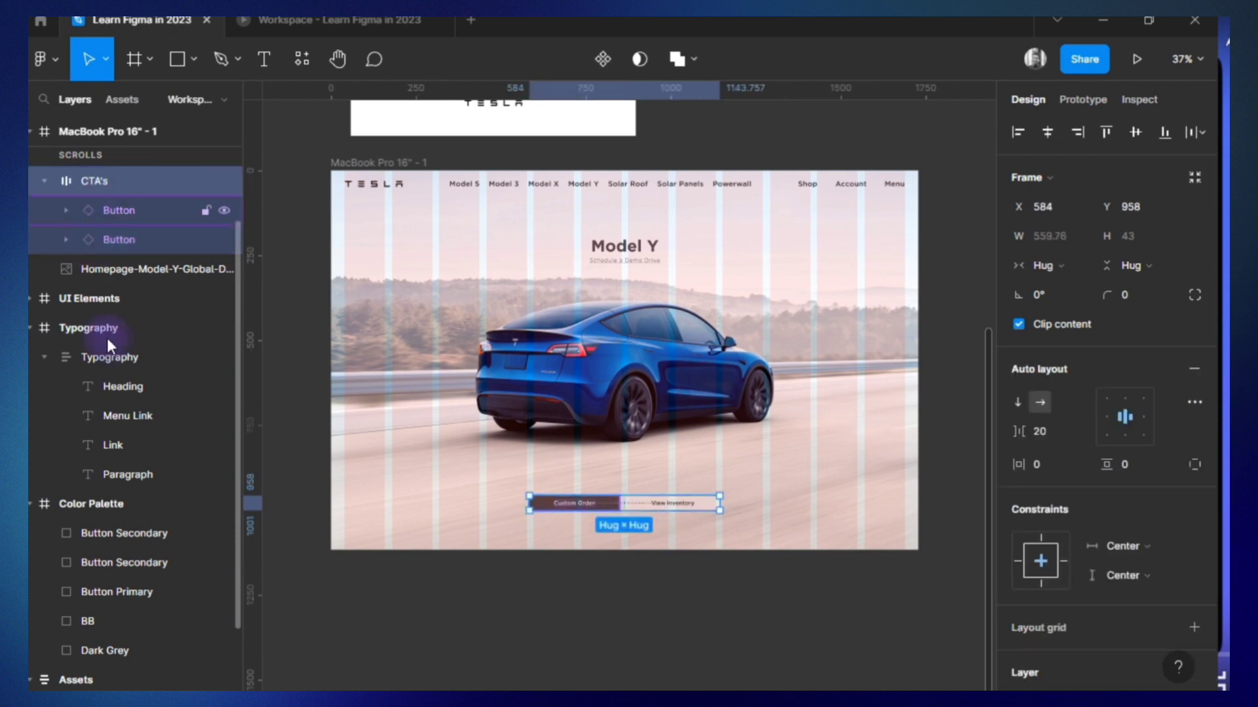
left_click(31, 298)
left_click(128, 388)
left_click(1060, 340)
scroll(1073, 452, "down", 5)
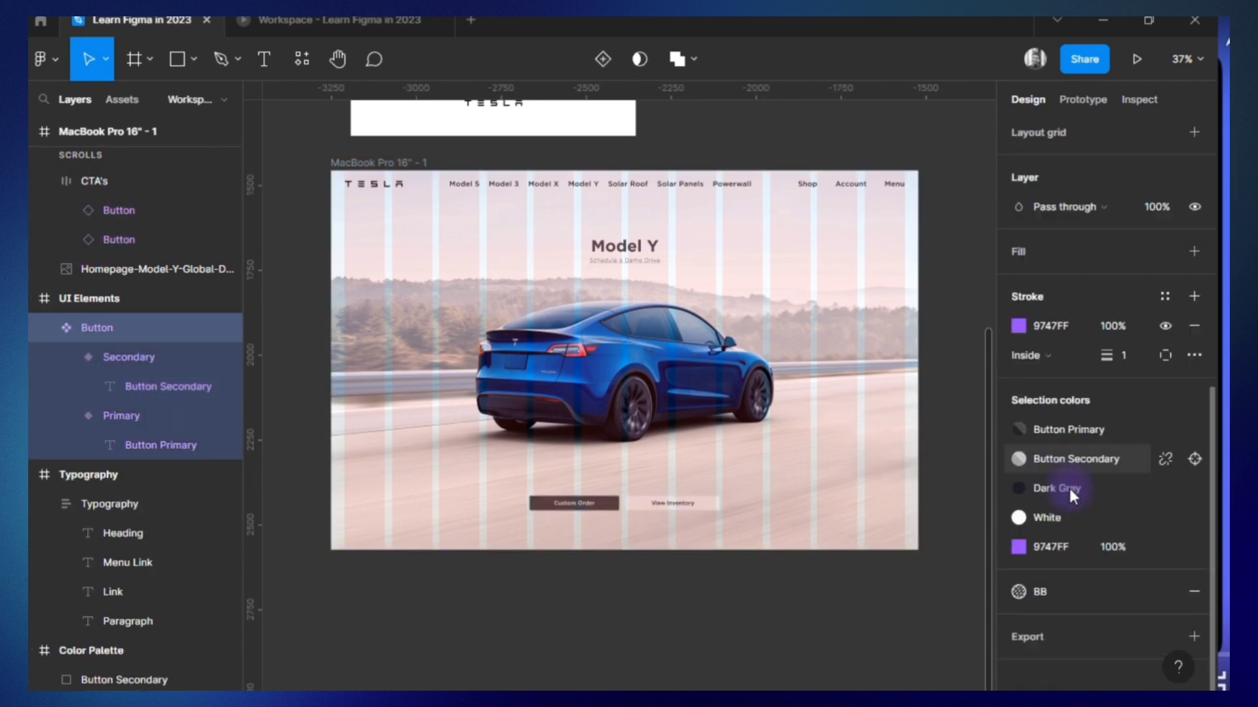
left_click(116, 358)
left_click(101, 330)
left_click(125, 358)
left_click(1158, 591)
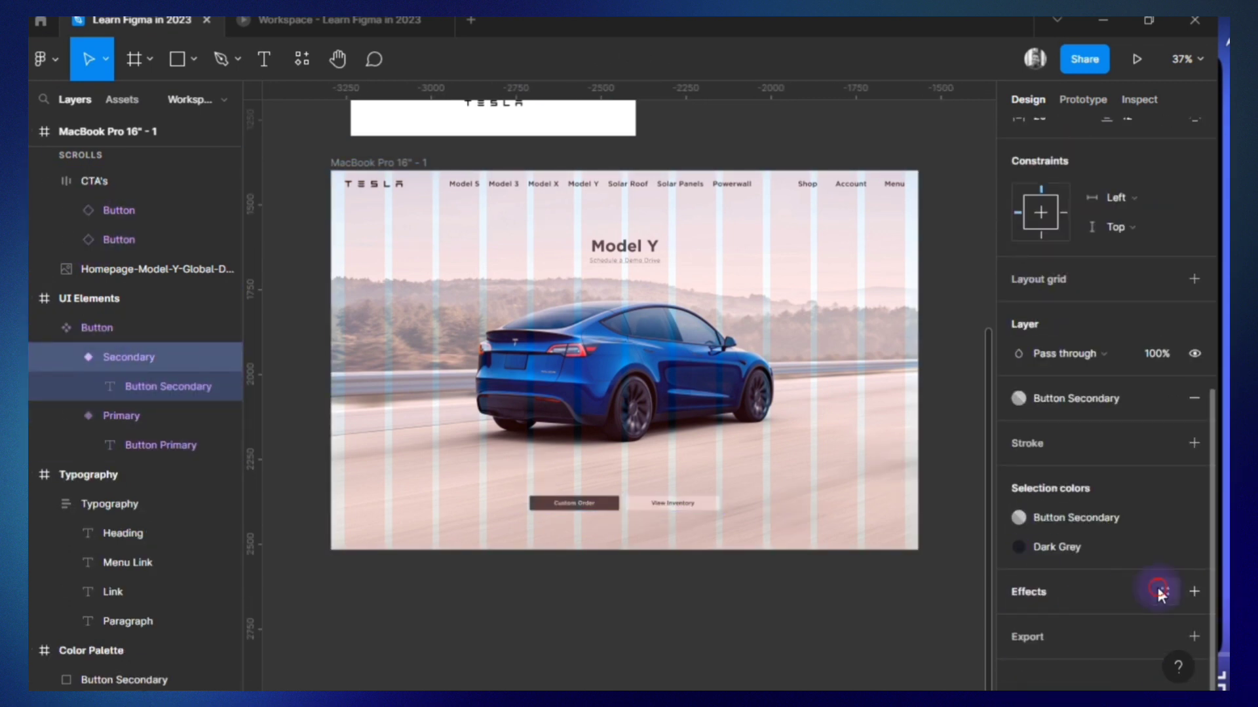
left_click(167, 417)
left_click(1159, 592)
Edit the White color style from the Primary button variant and set its opacity to 80%.
left_click(1020, 547)
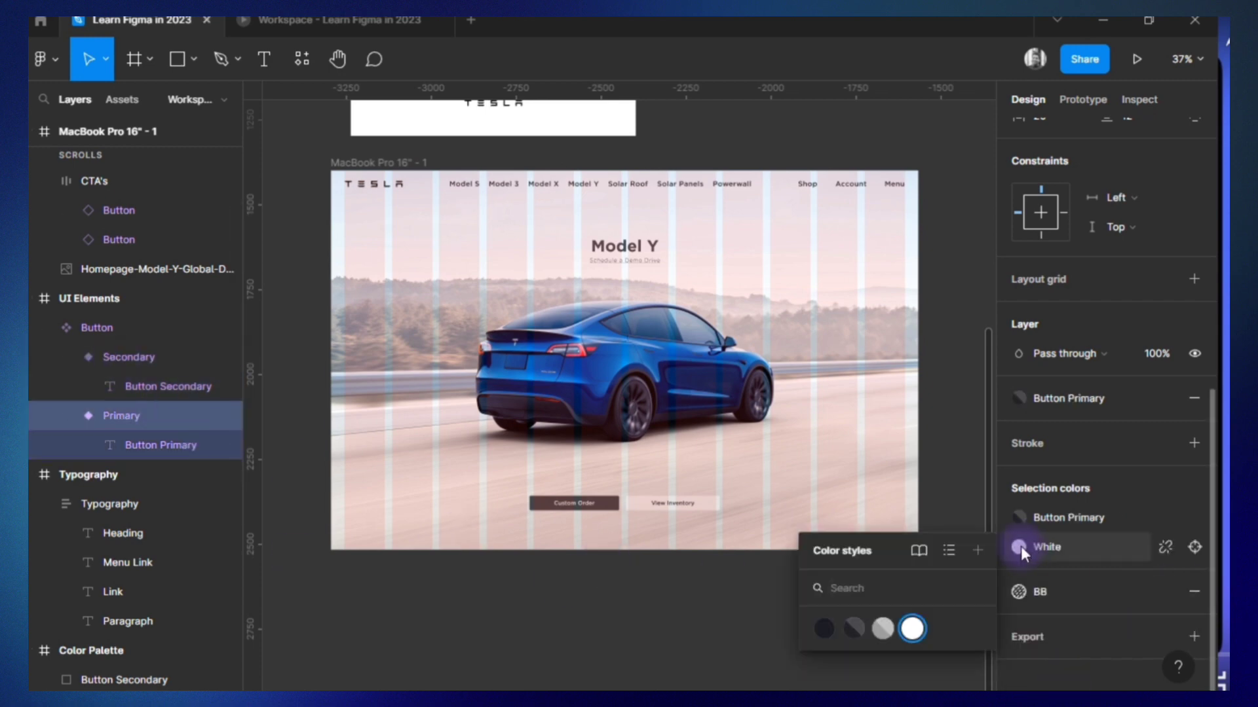
right_click(913, 629)
left_click(932, 658)
left_click(748, 668)
type("80")
key("Return")
left_click(511, 609)
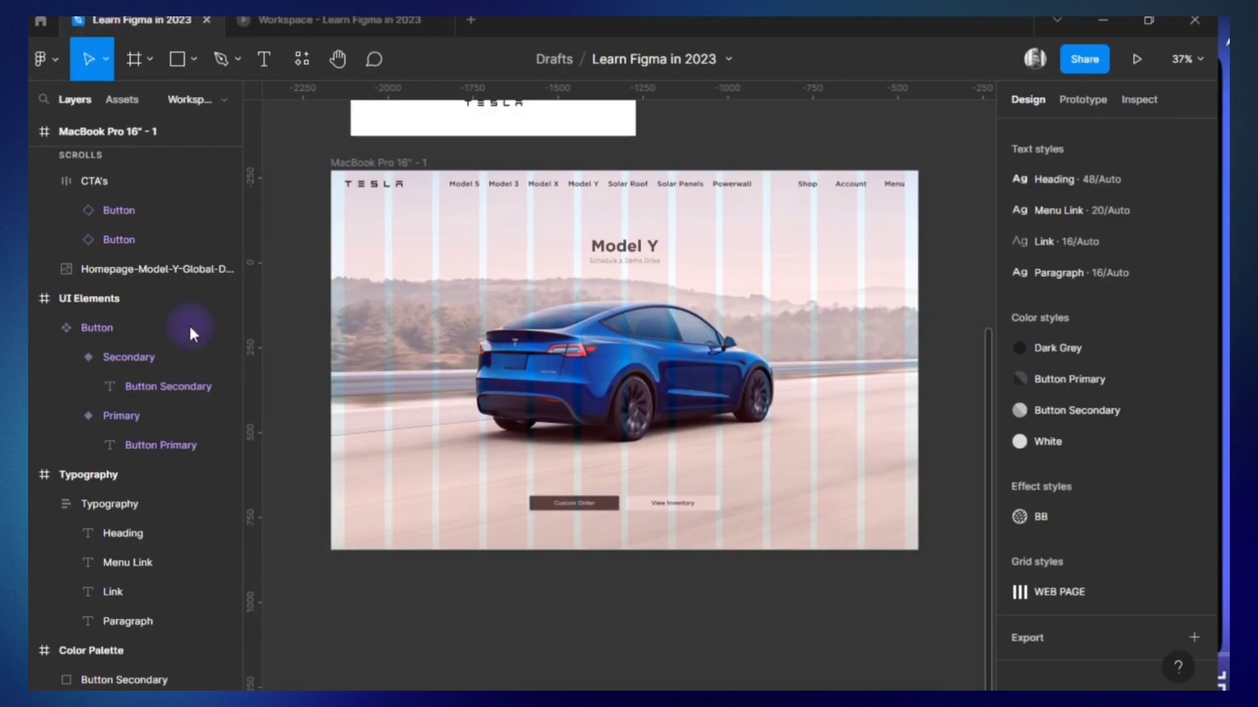
Try the Dark Grey color style in place of Button Secondary as the Secondary variant's fill.
left_click(144, 357)
left_click(1076, 519)
left_click(824, 599)
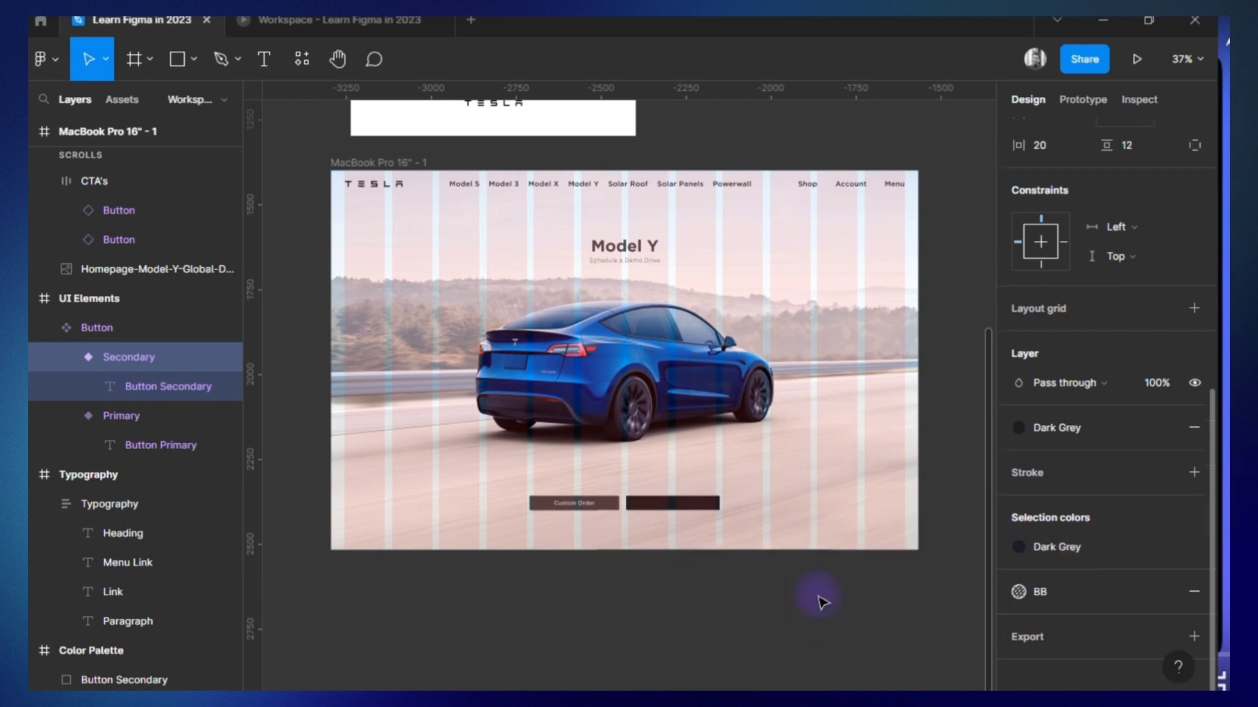
left_click(1050, 545)
key("alt+Tab")
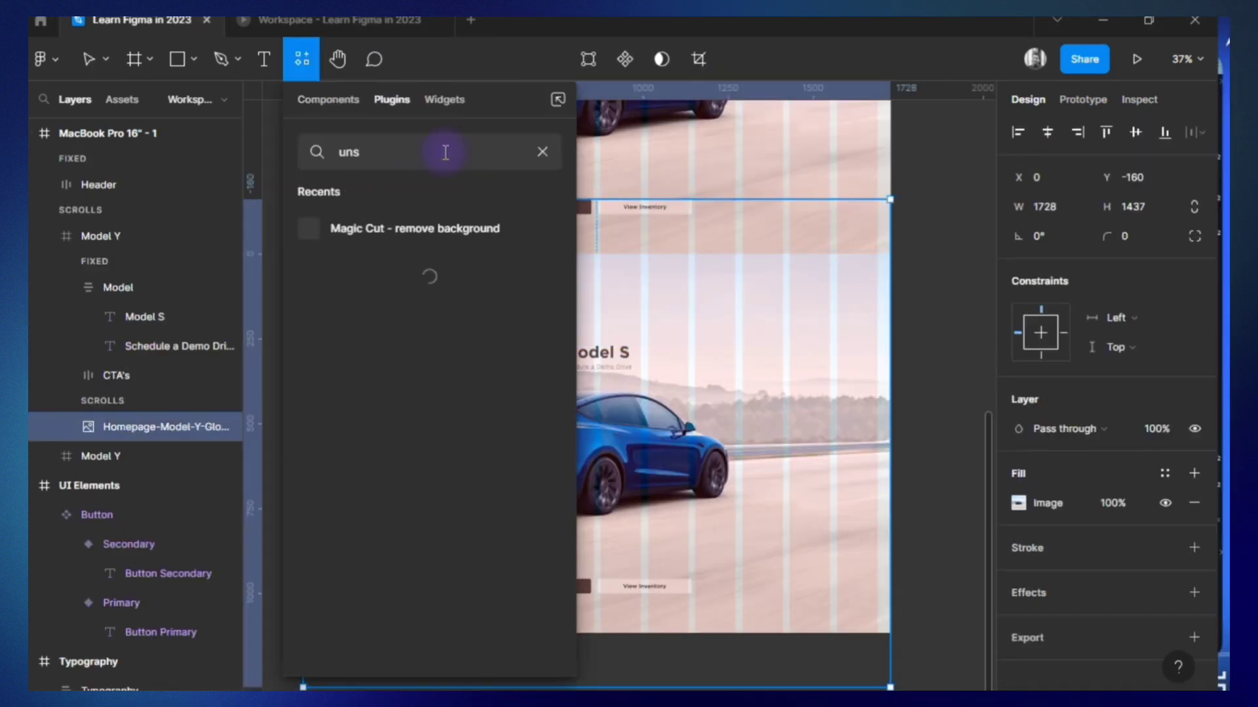
Run the Unsplash plugin and search it for "tesla model s" images.
key("Return")
type("tesla model")
key("Return")
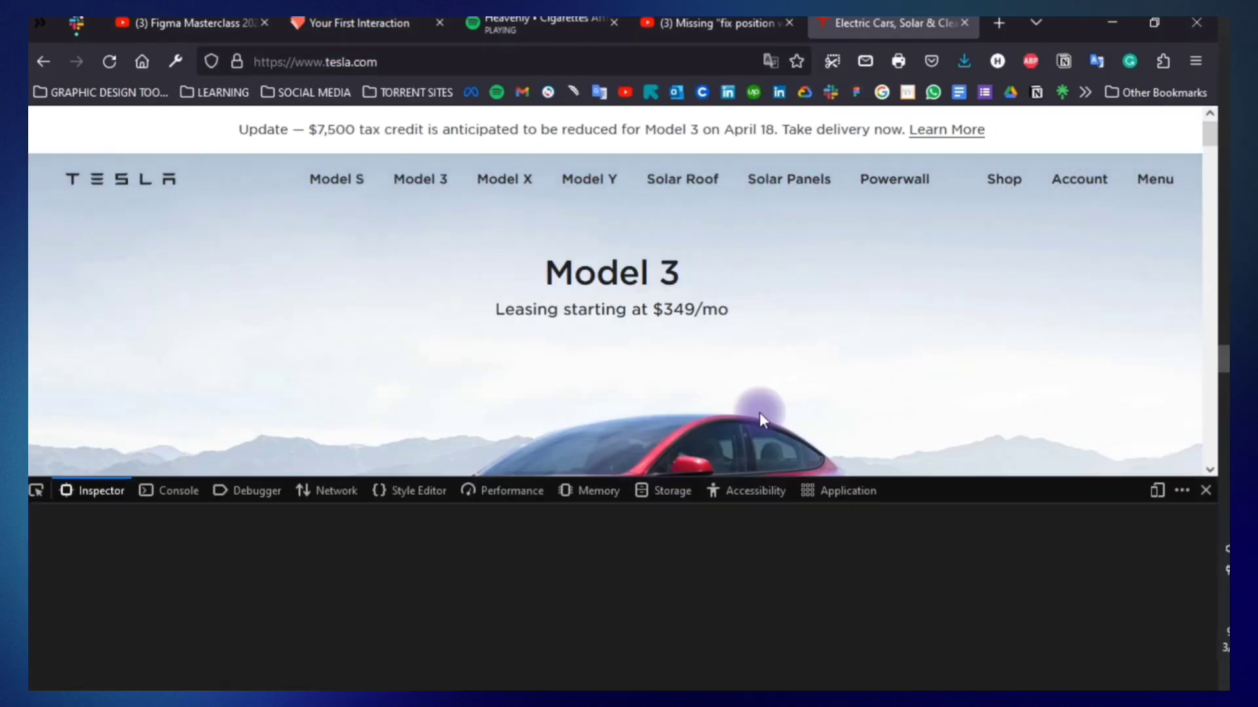
scroll(655, 327, "down", 3)
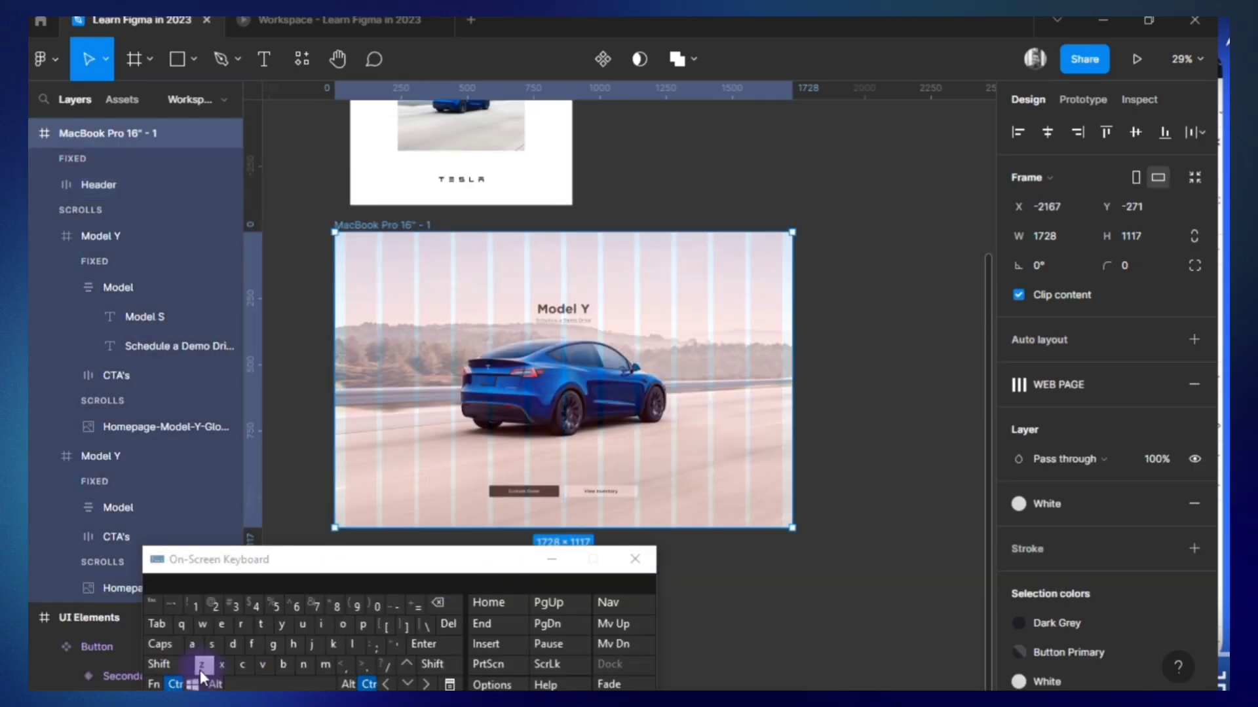
Undo the displacement of the Header and set its vertical sizing to Hug.
left_click(200, 666)
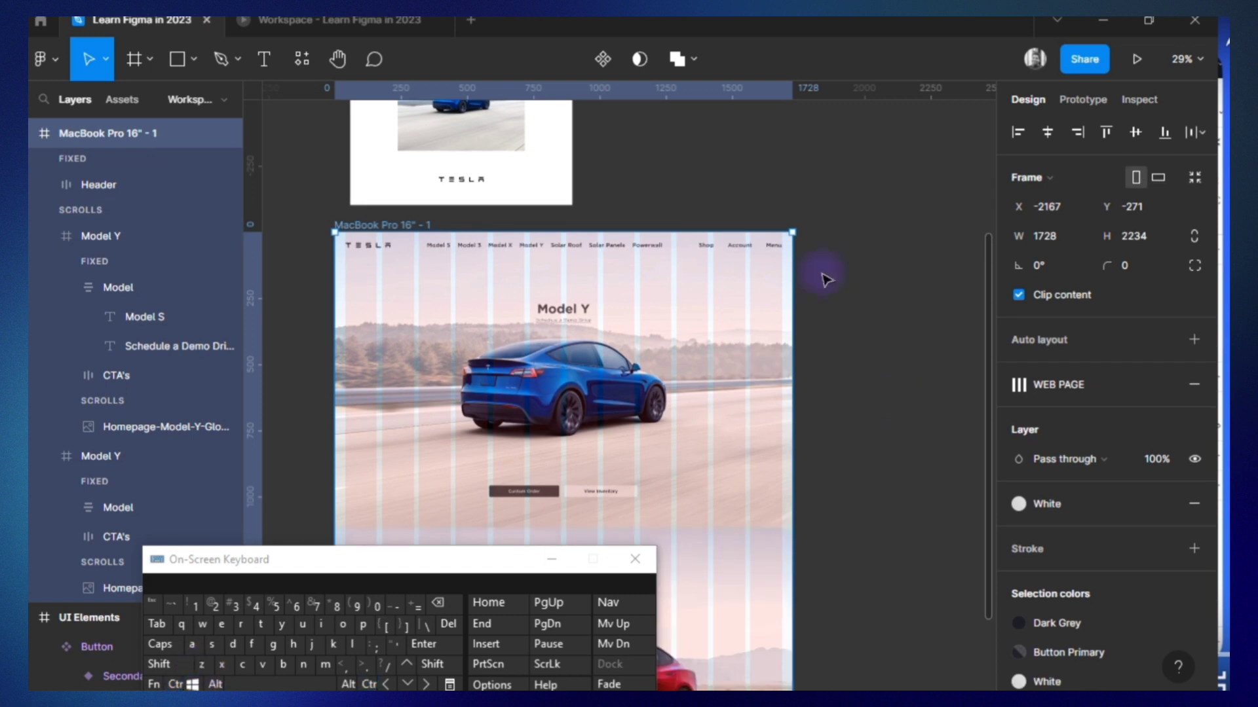
left_click(1145, 267)
left_click(1145, 283)
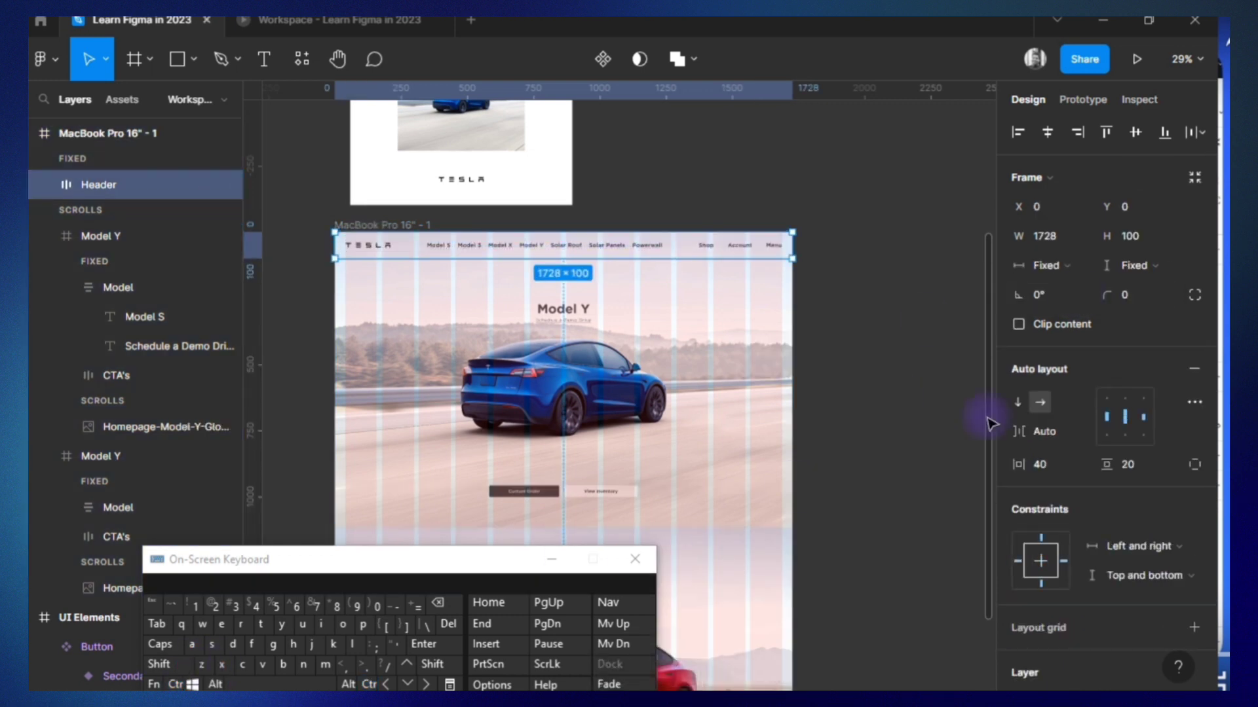
Shorten the MacBook Pro 16" - 1 frame from its bottom edge so it shows only the Model Y hero.
left_click(104, 237)
left_click(107, 134)
scroll(500, 413, "down", 4)
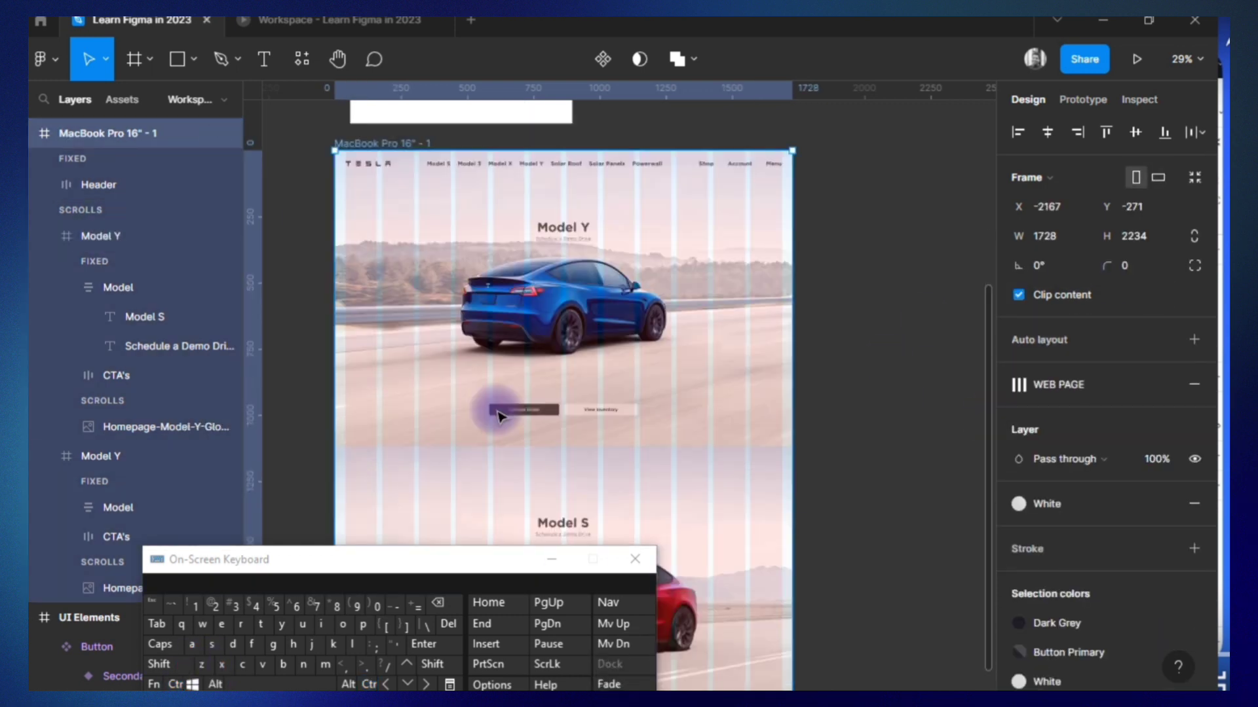
scroll(498, 414, "down", 4)
left_click_drag(538, 478, 564, 326)
Move the Header down over the Model Y hero and open its advanced auto layout settings.
left_click(120, 186)
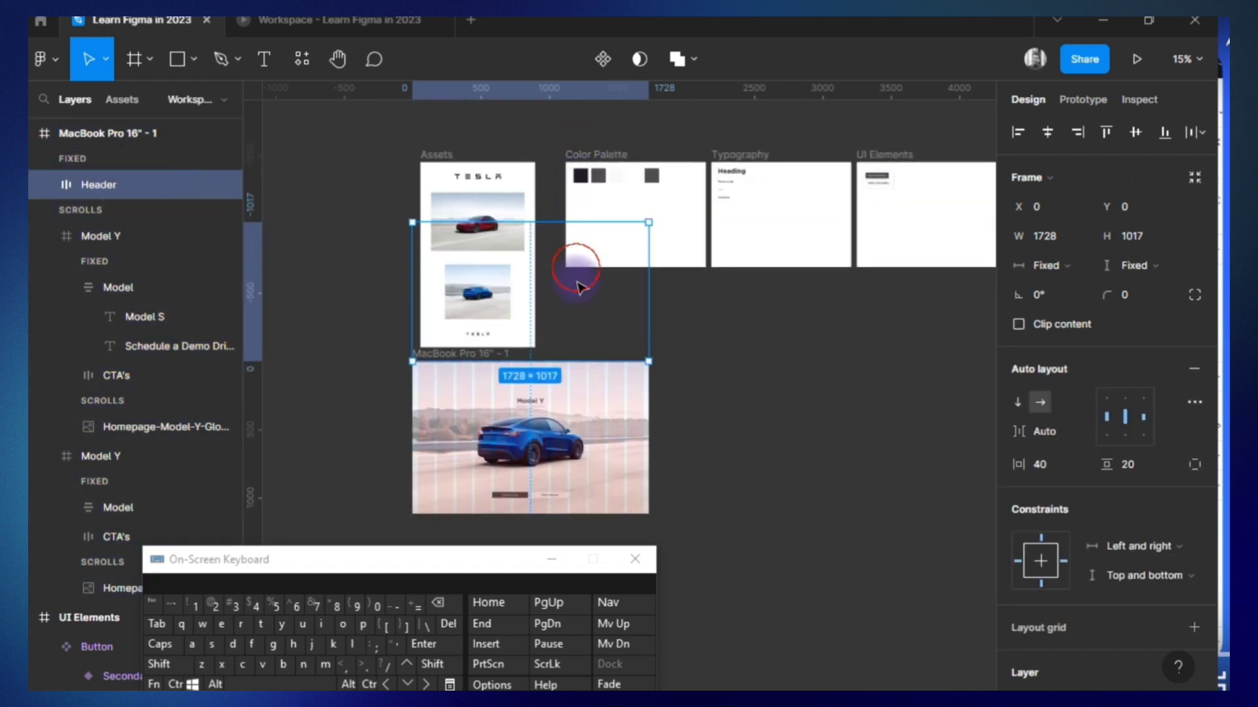
left_click_drag(576, 281, 576, 400)
left_click(1194, 401)
left_click(960, 587)
left_click(963, 570)
left_click(978, 406)
scroll(598, 418, "up", 3)
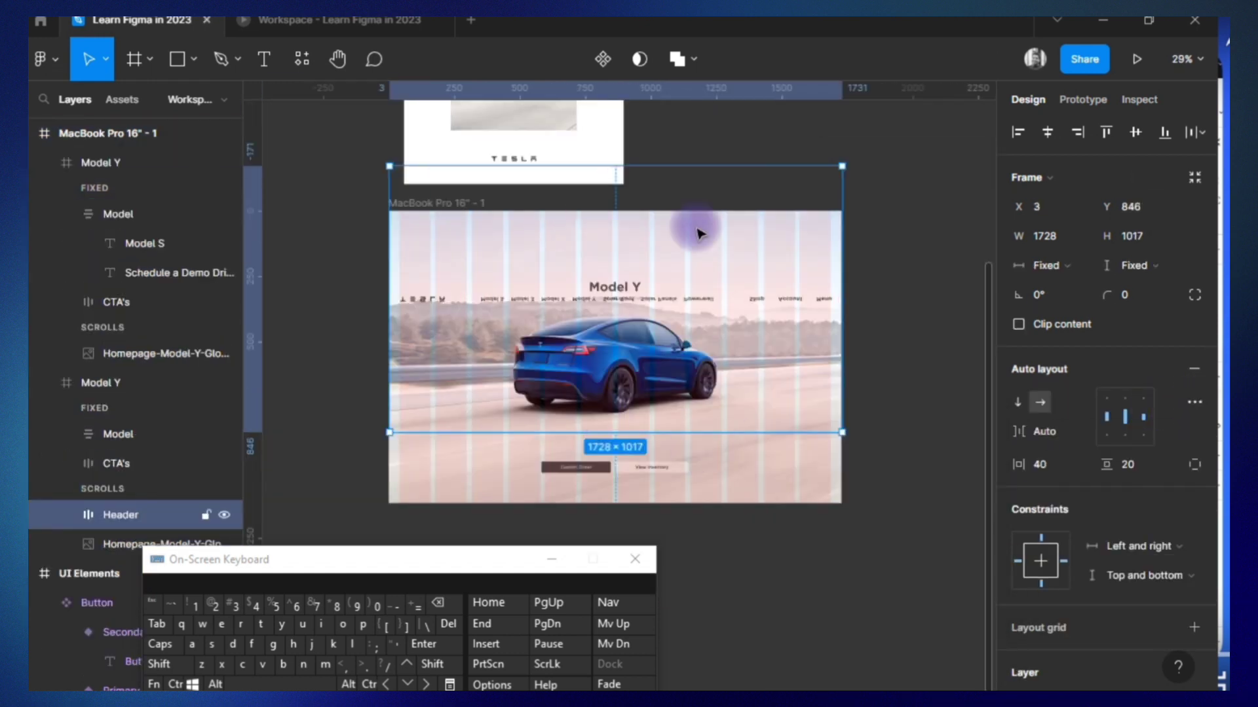
Shorten the Header to a height of about 103 and move its layer out of the Model Y frame to the homepage frame's top level.
left_click_drag(721, 438, 721, 237)
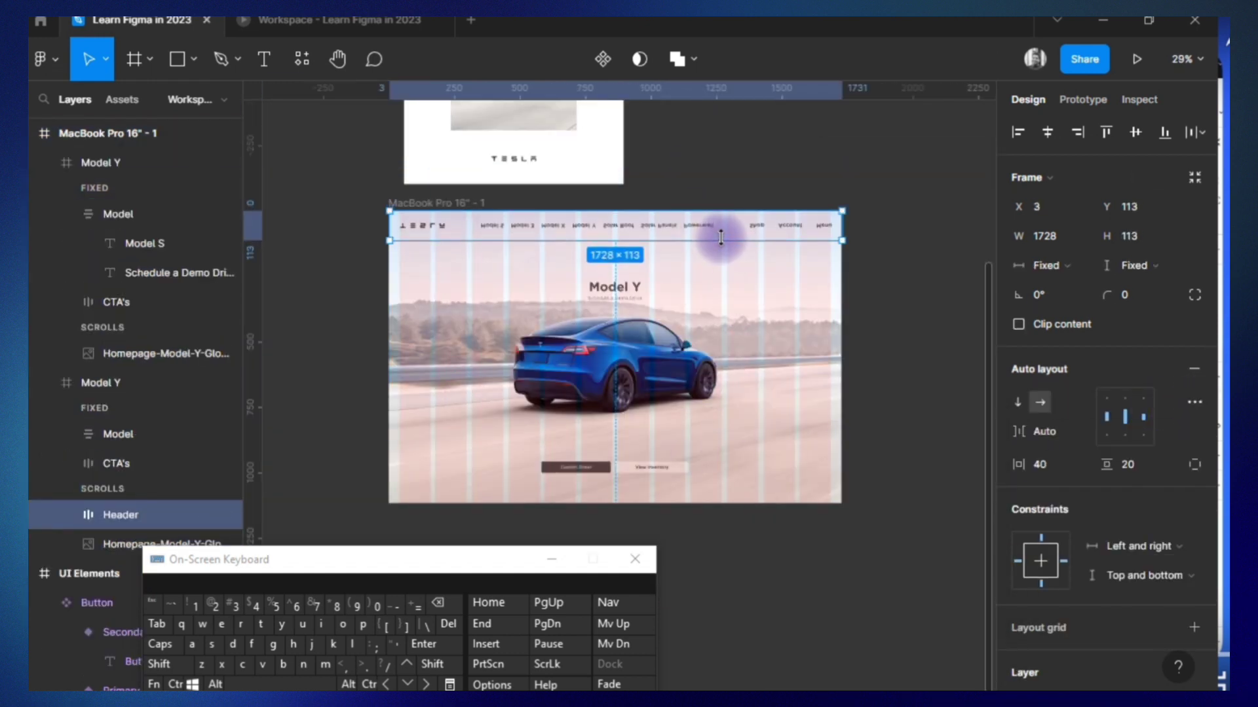
left_click(1189, 404)
left_click(749, 227)
left_click(133, 523)
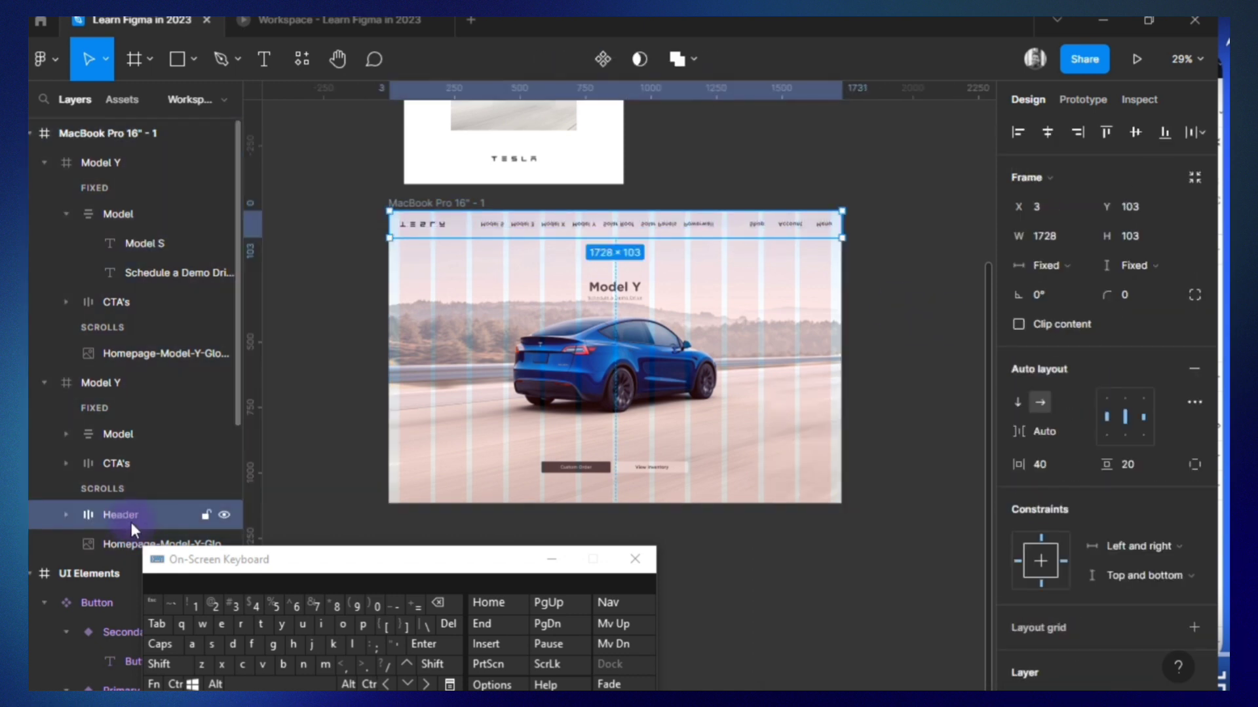
left_click_drag(131, 522, 73, 148)
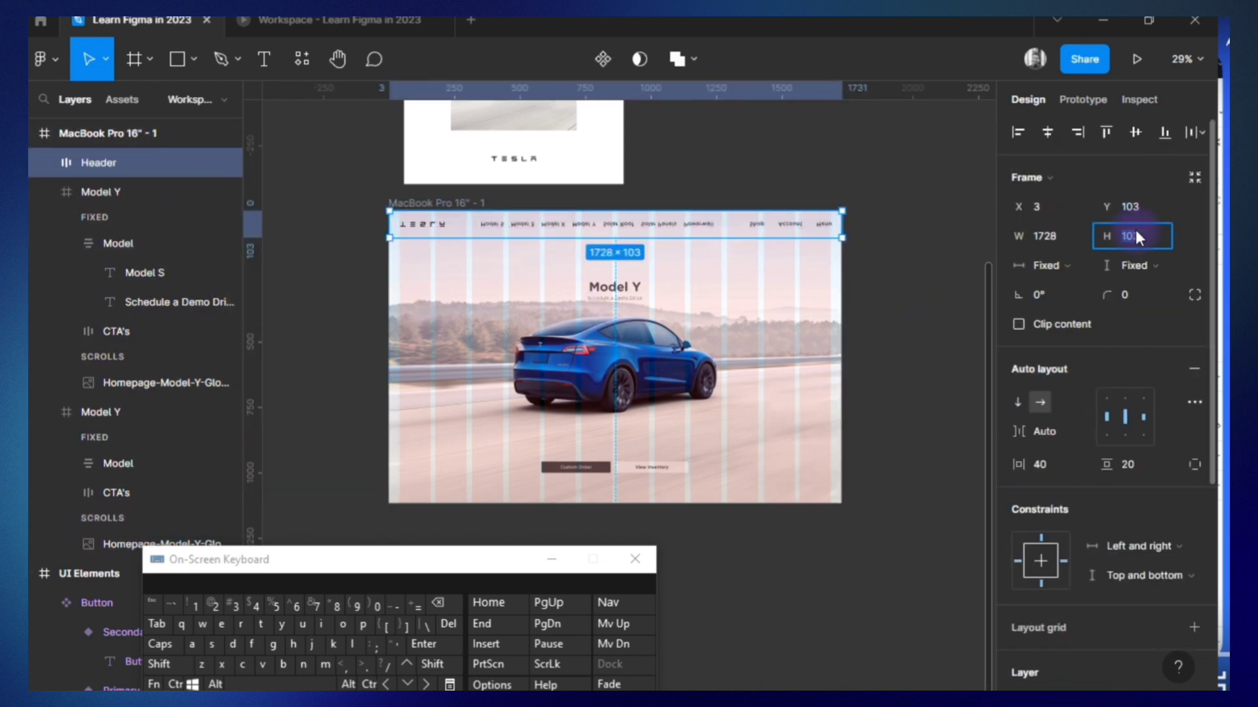
Set the Header's height to 100 and try rotating it to 90° and 180°, undoing the rotations.
type("90")
key("Return")
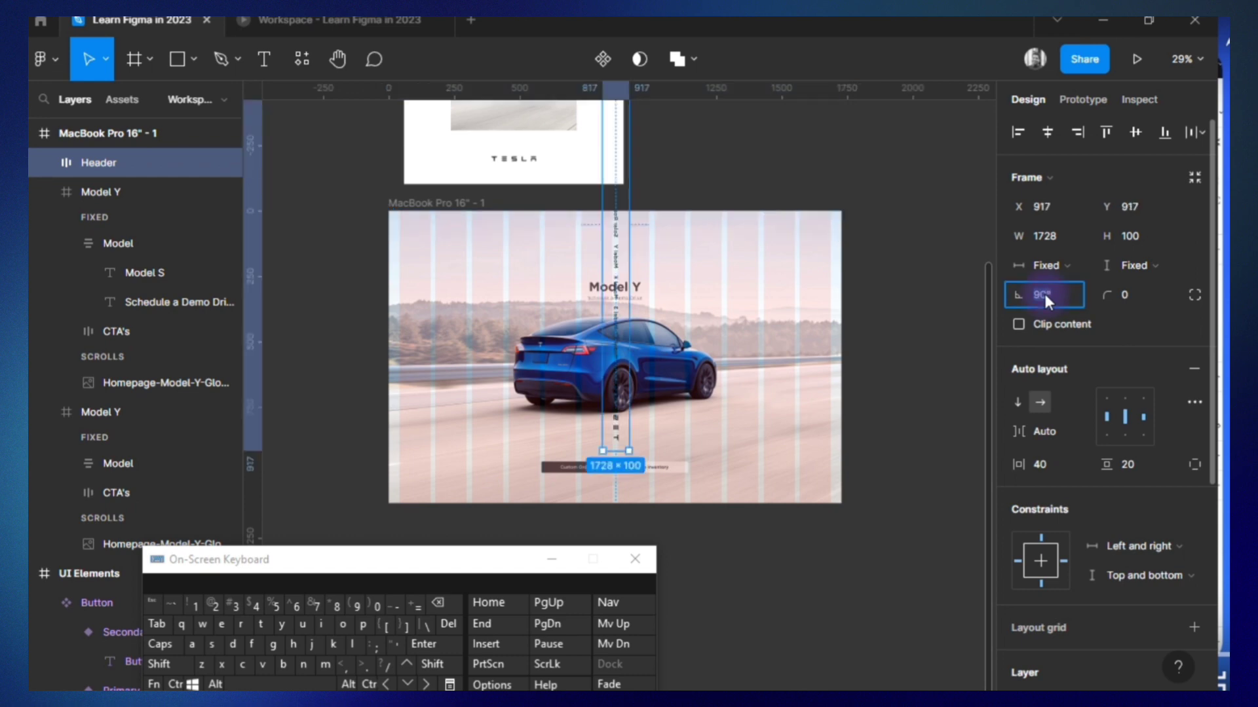
type("180")
key("Return")
key("ctrl+z")
key("ctrl+z")
Flip the Header horizontally, vertically and horizontally again to turn it upright, and check it in the prototype.
right_click(776, 227)
left_click(841, 661)
right_click(718, 227)
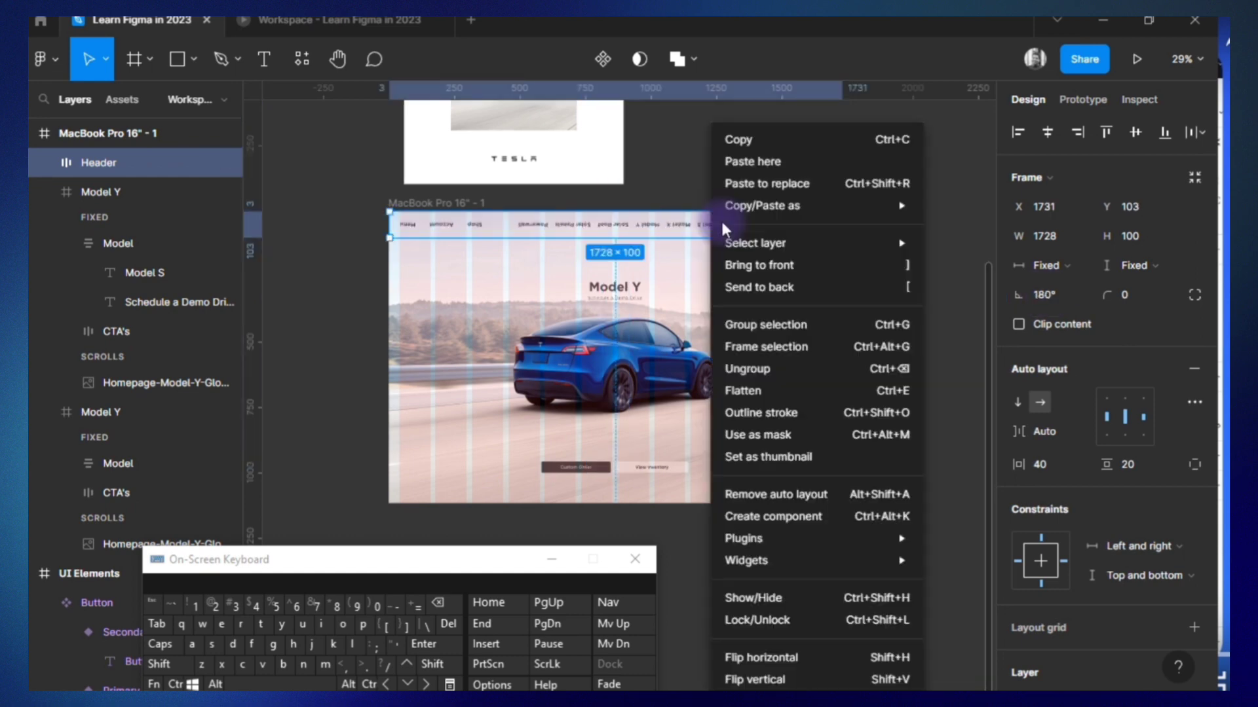
left_click(766, 680)
right_click(751, 227)
left_click(812, 657)
left_click(340, 21)
left_click(396, 302)
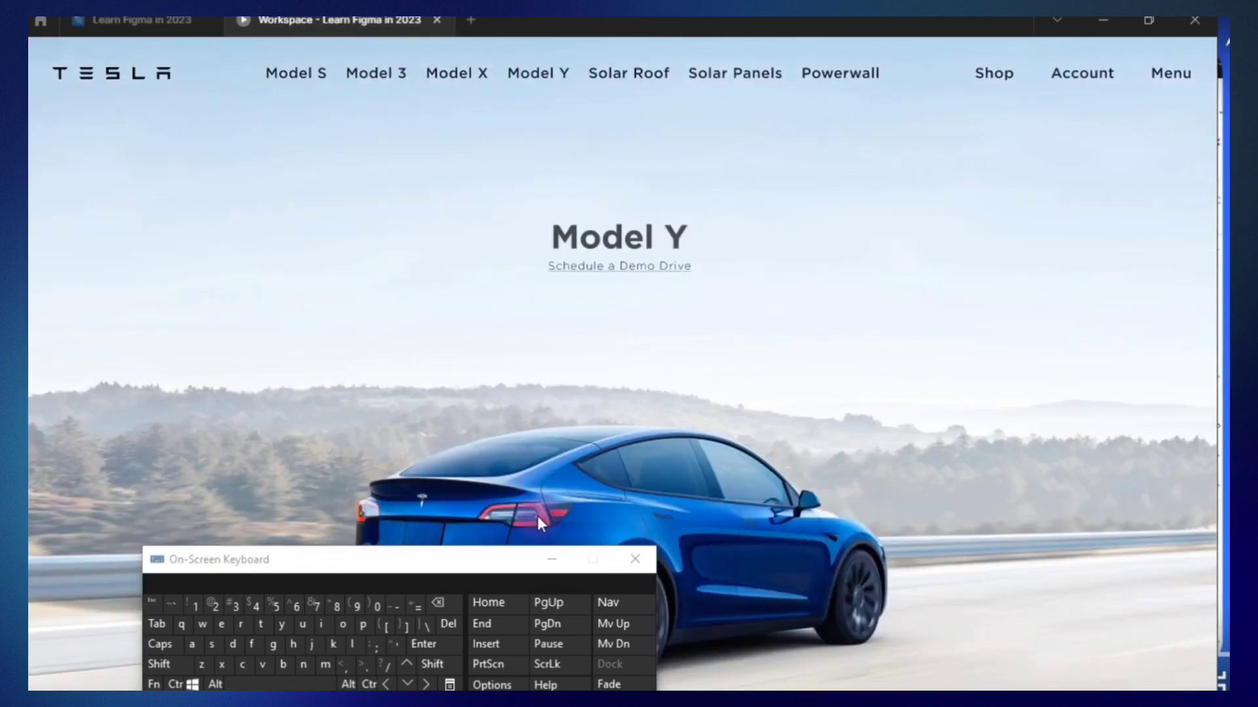
Return to the design file, rename the second Model Y frame to "Model S" and the MacBook Pro 16" frame to "Home Page".
left_click(385, 344)
left_click(141, 21)
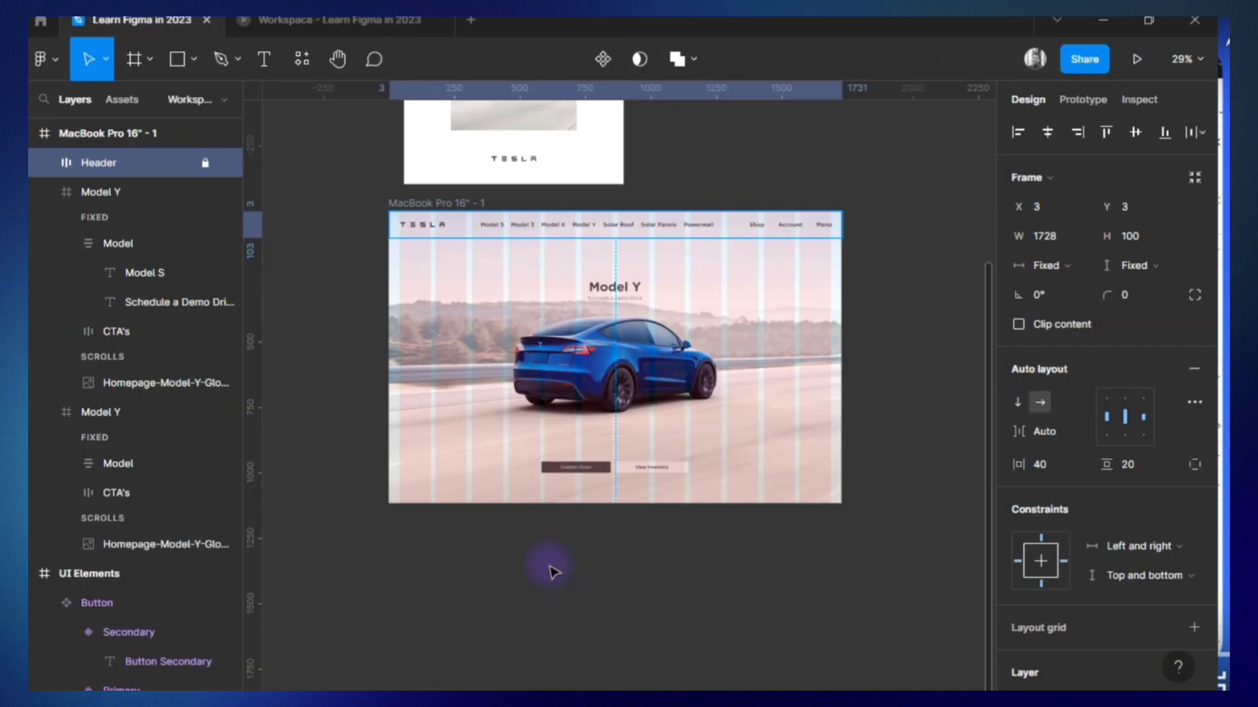
left_click(551, 568)
double_click(126, 412)
type("Model S")
key("Return")
double_click(101, 133)
type("Home Page")
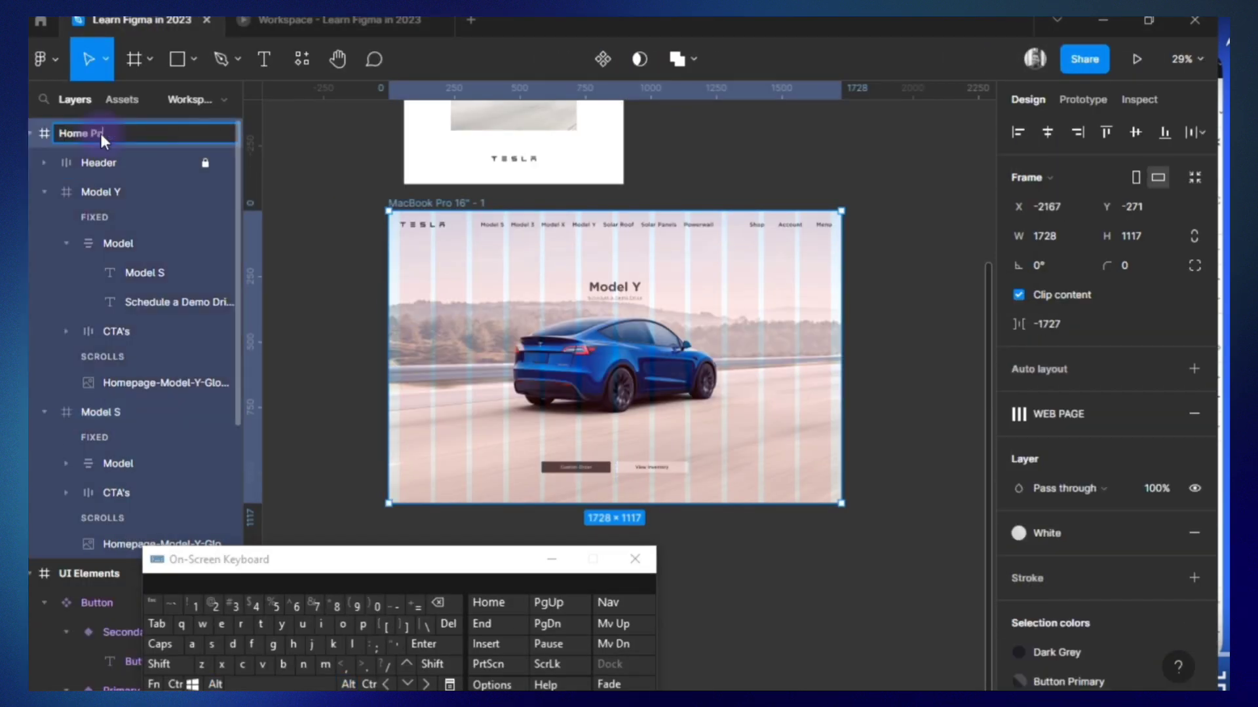
key("Return")
Duplicate the Home Page frame and move the copy's Model Y and Model S sections up until Model S fills the frame.
key("ctrl+d")
left_click(143, 224, "shift")
key("ctrl+z")
left_click(116, 190, "shift")
key("Up")
key("Up")
key("Up")
key("Up")
key("Up")
key("Up")
key("Up")
key("Up")
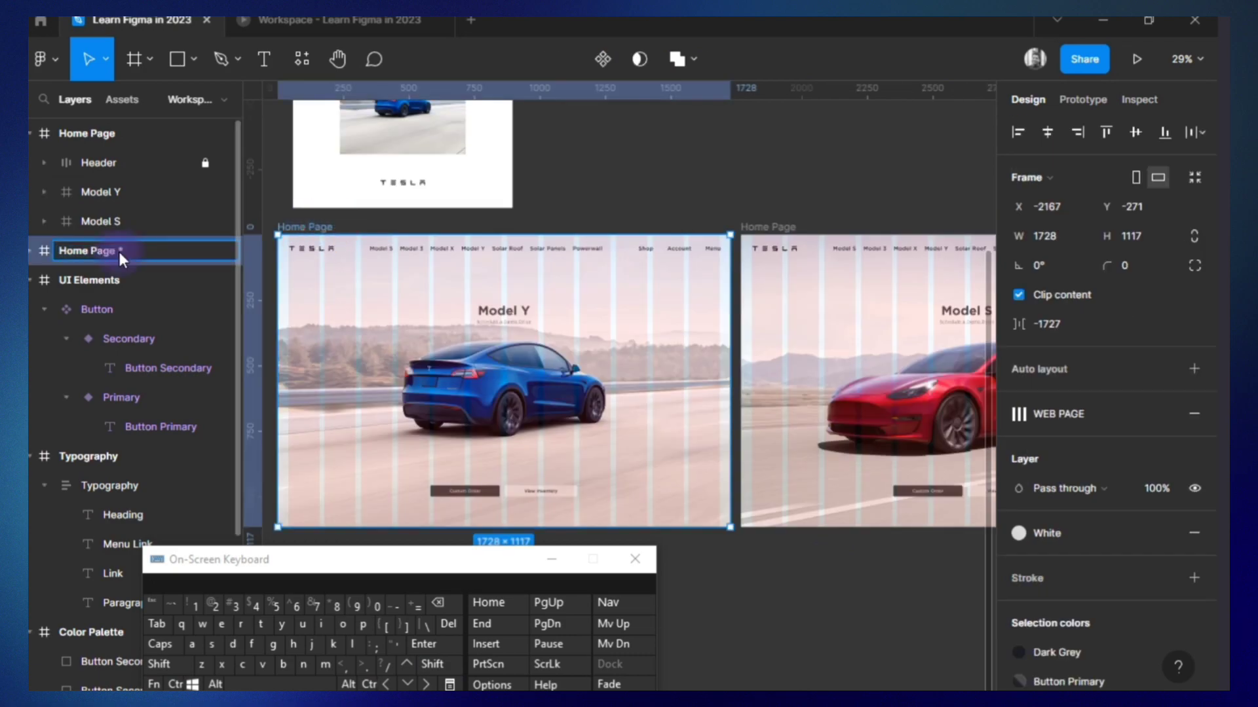
Rename the two homepage frames as "Home Page / Model S" and "Home Page / Model Y".
double_click(128, 133)
double_click(163, 250)
key("BackSpace")
type("Y")
key("Return")
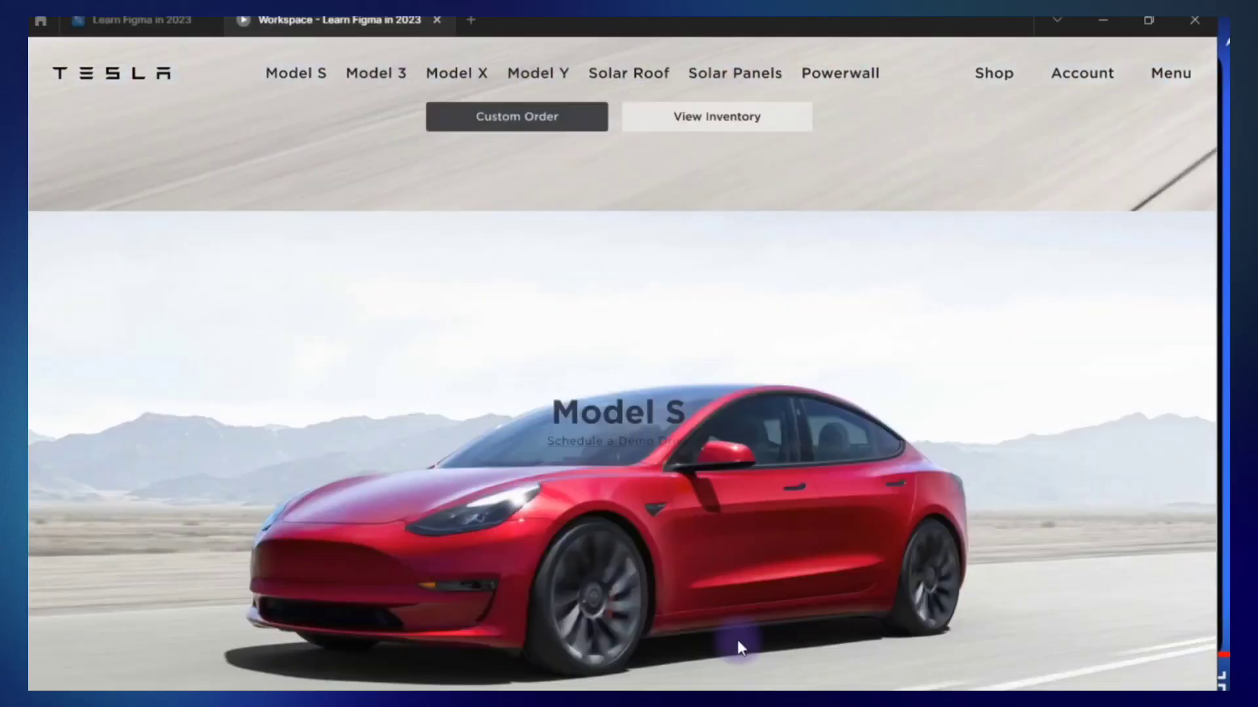
Scroll through the homepage prototype in a narrowed window to check the fixed header, and close the preview.
scroll(440, 431, "down", 5)
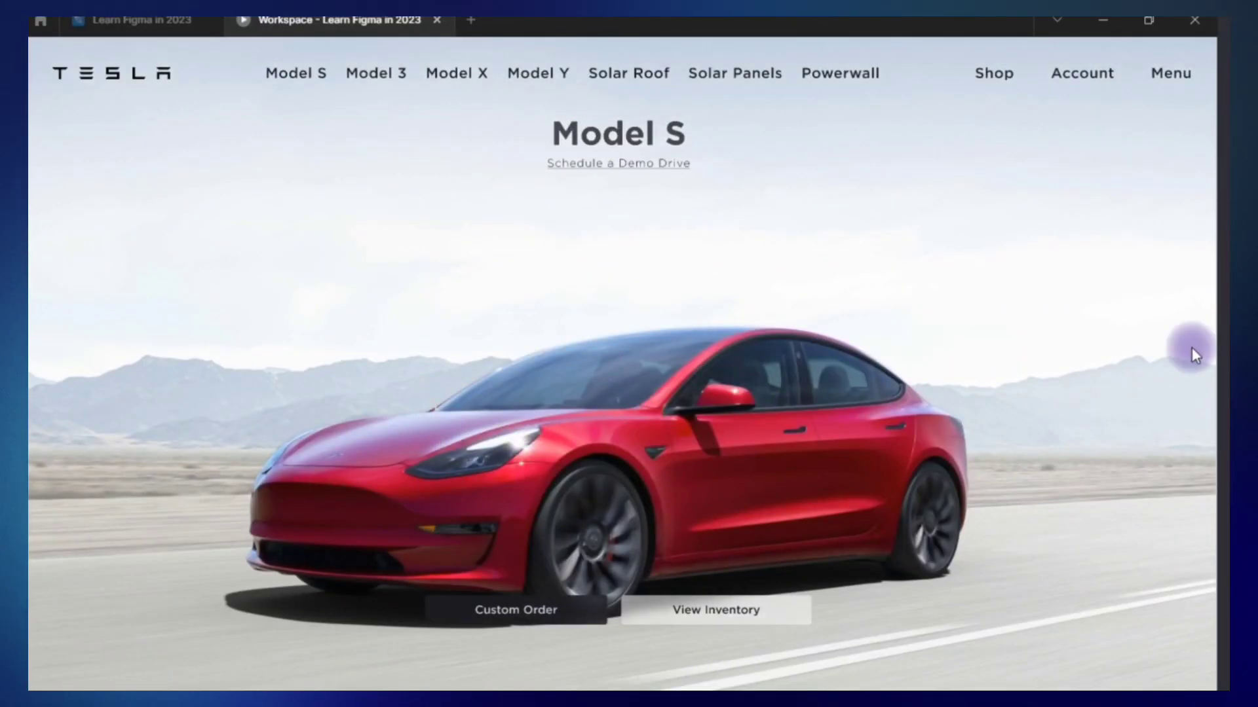
left_click_drag(1217, 344, 1063, 384)
scroll(746, 434, "up", 3)
scroll(746, 434, "up", 5)
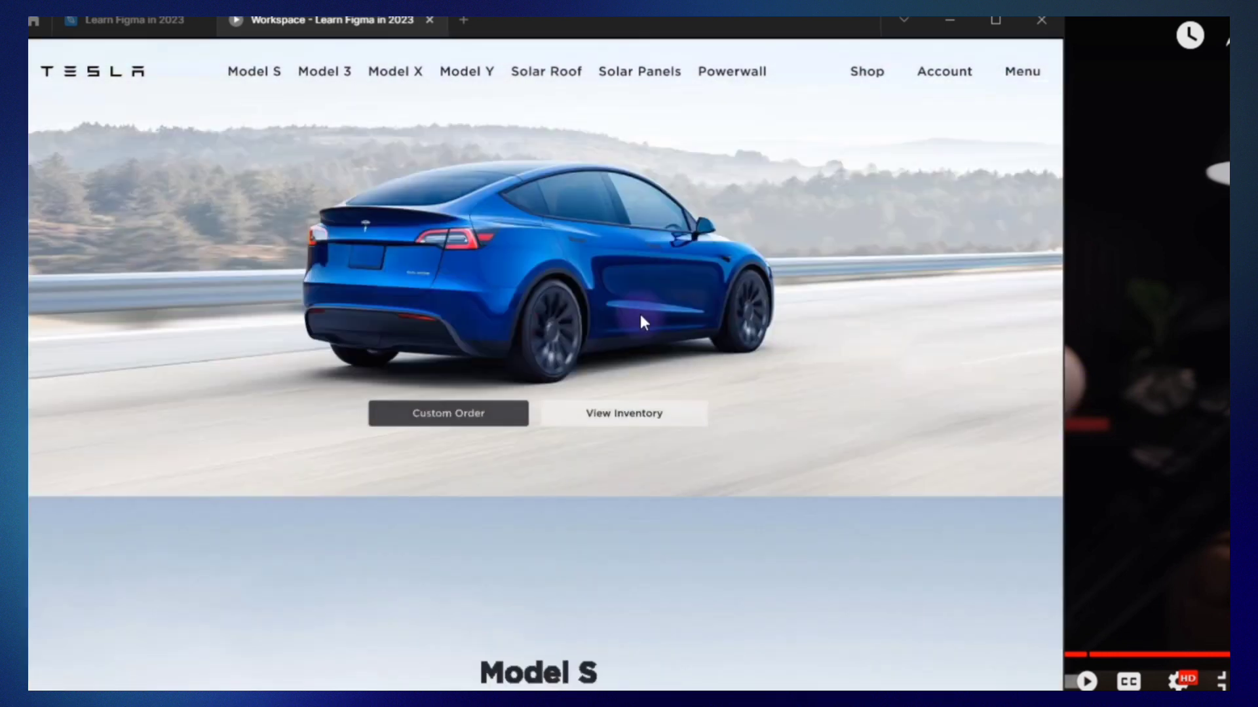
left_click(429, 20)
Rename the Home Page / Model Y frame's flow starting point to "Tesla".
left_click(355, 228)
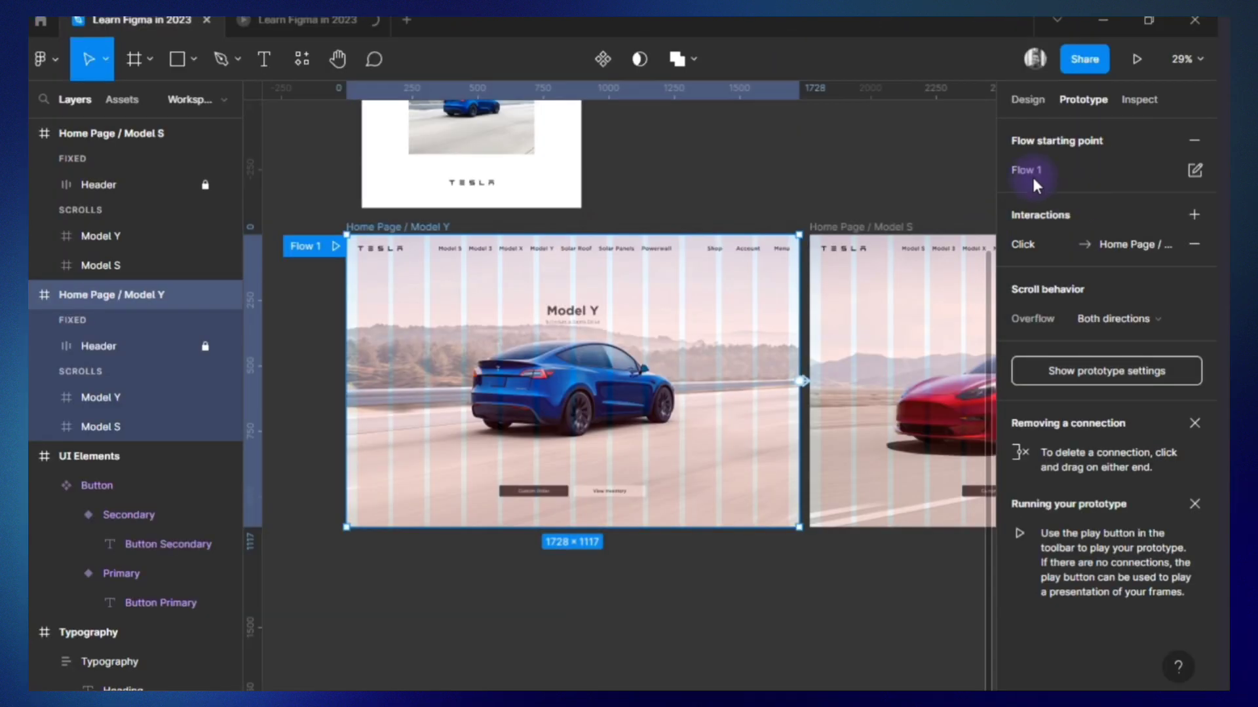
double_click(1025, 172)
type("Tesla")
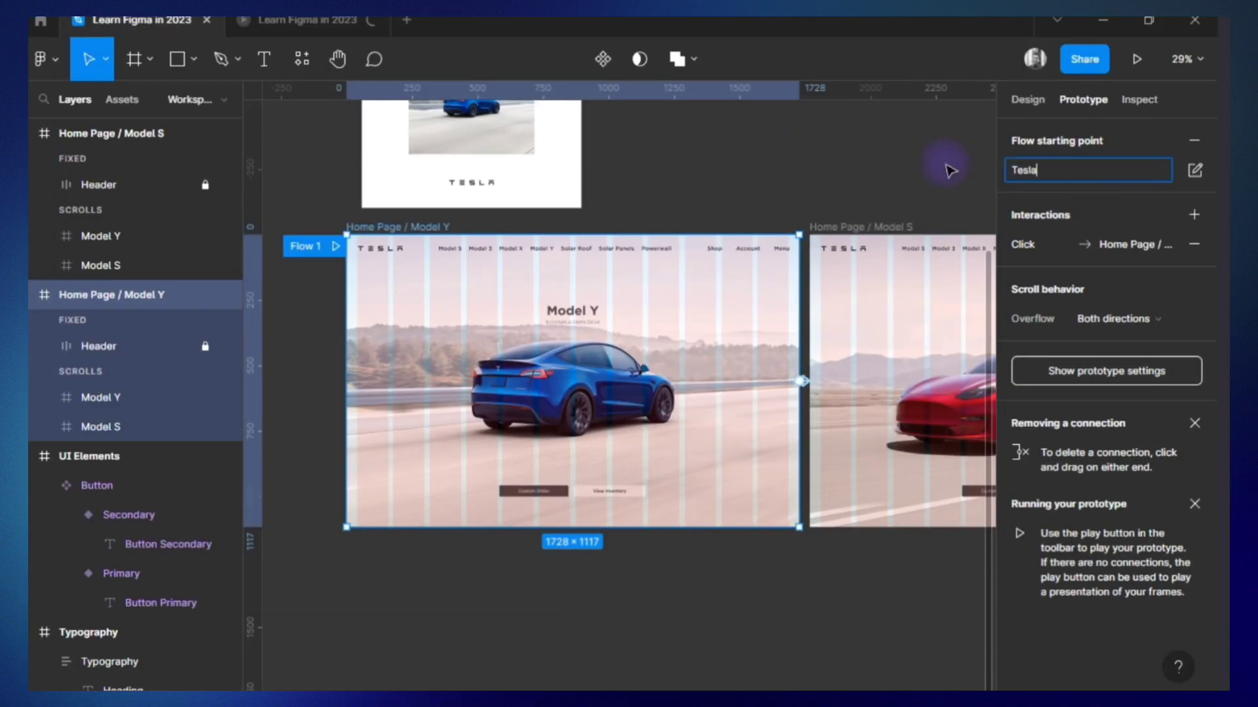
left_click(947, 167)
Review the click interaction linking Home Page / Model Y to Home Page / Model S, keeping the On click trigger.
left_click(863, 229)
scroll(812, 219, "right", 3)
left_click(570, 382)
left_click(1059, 249)
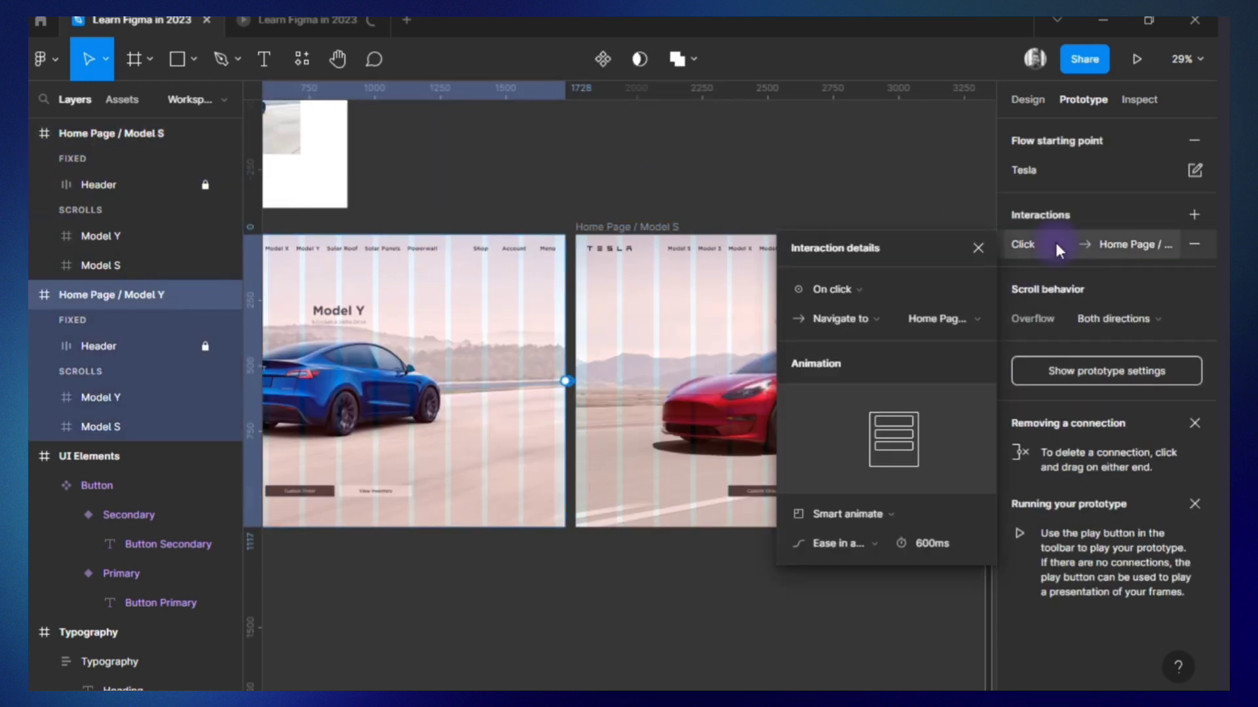
left_click(843, 288)
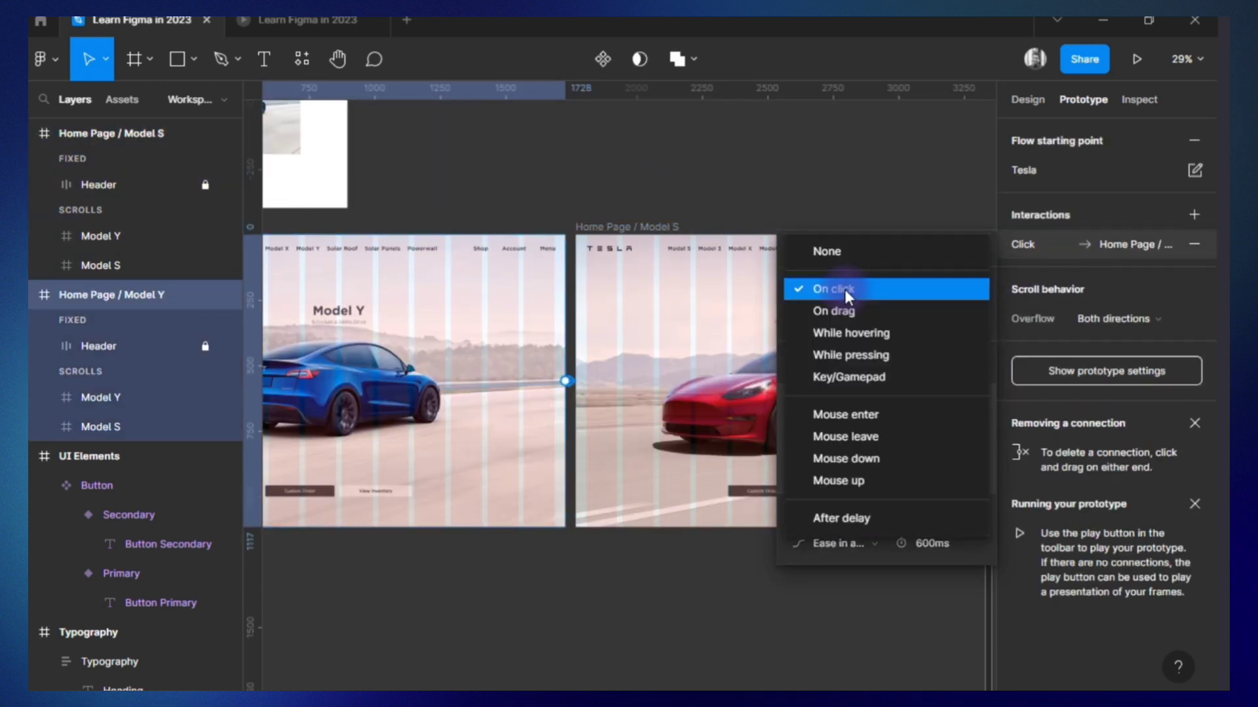
left_click(844, 289)
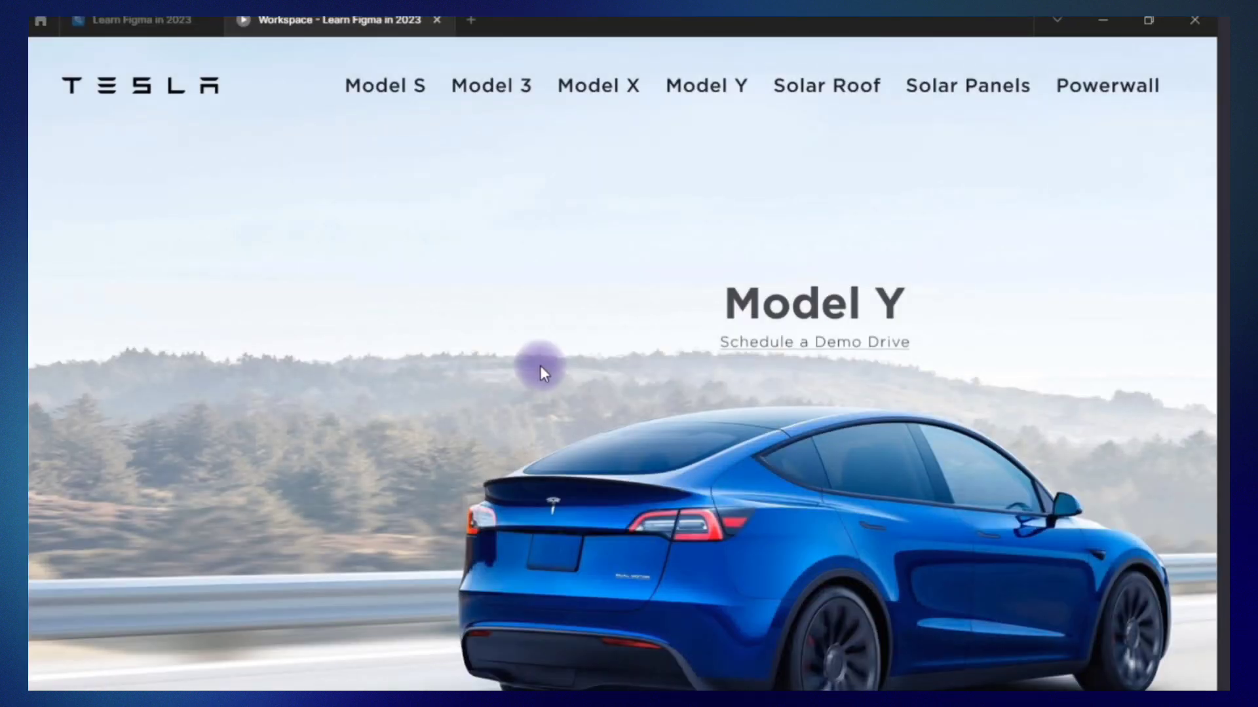
Set the prototype preview to Fit width and test the click transition from the Model Y page.
left_click(1146, 63)
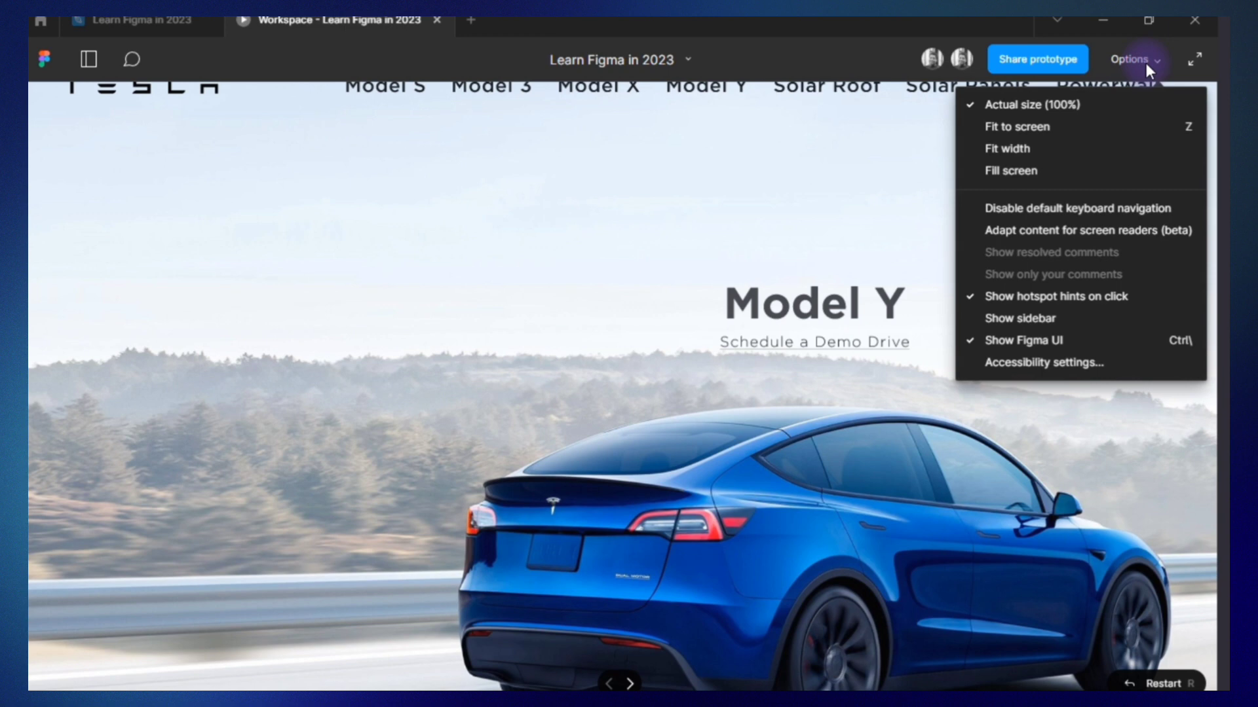
left_click(1128, 148)
left_click(584, 179)
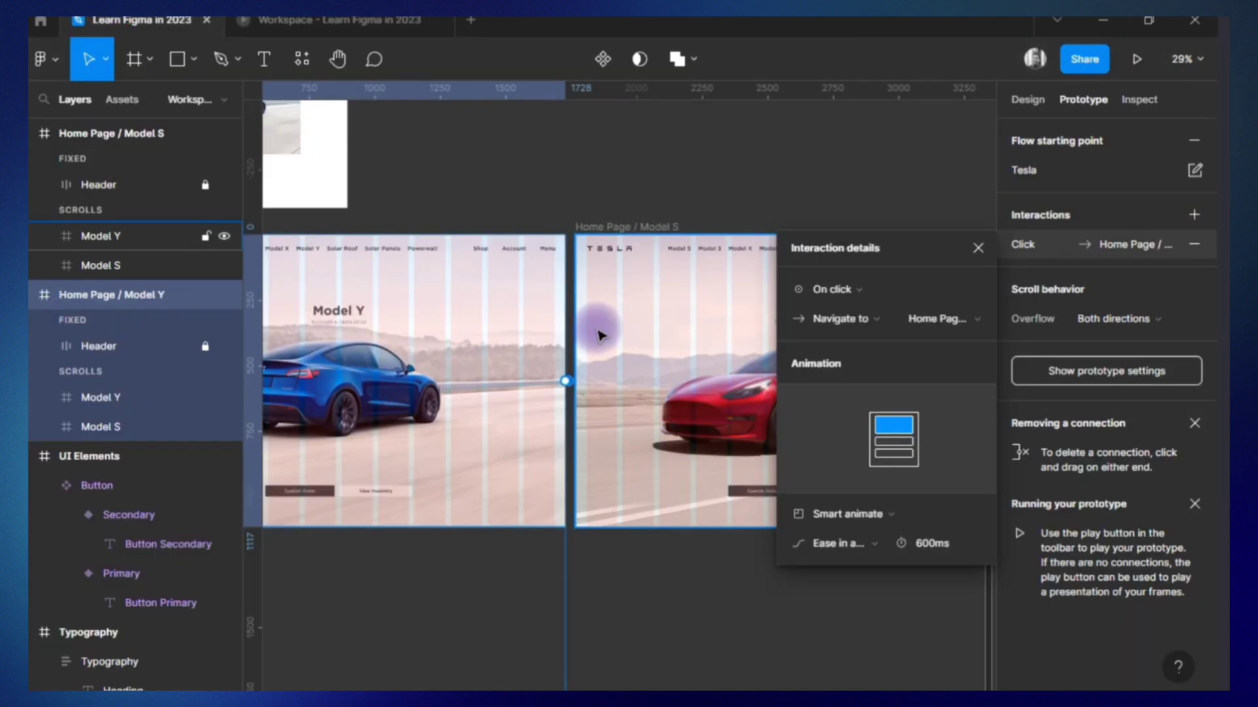
key("Escape")
left_click(702, 188)
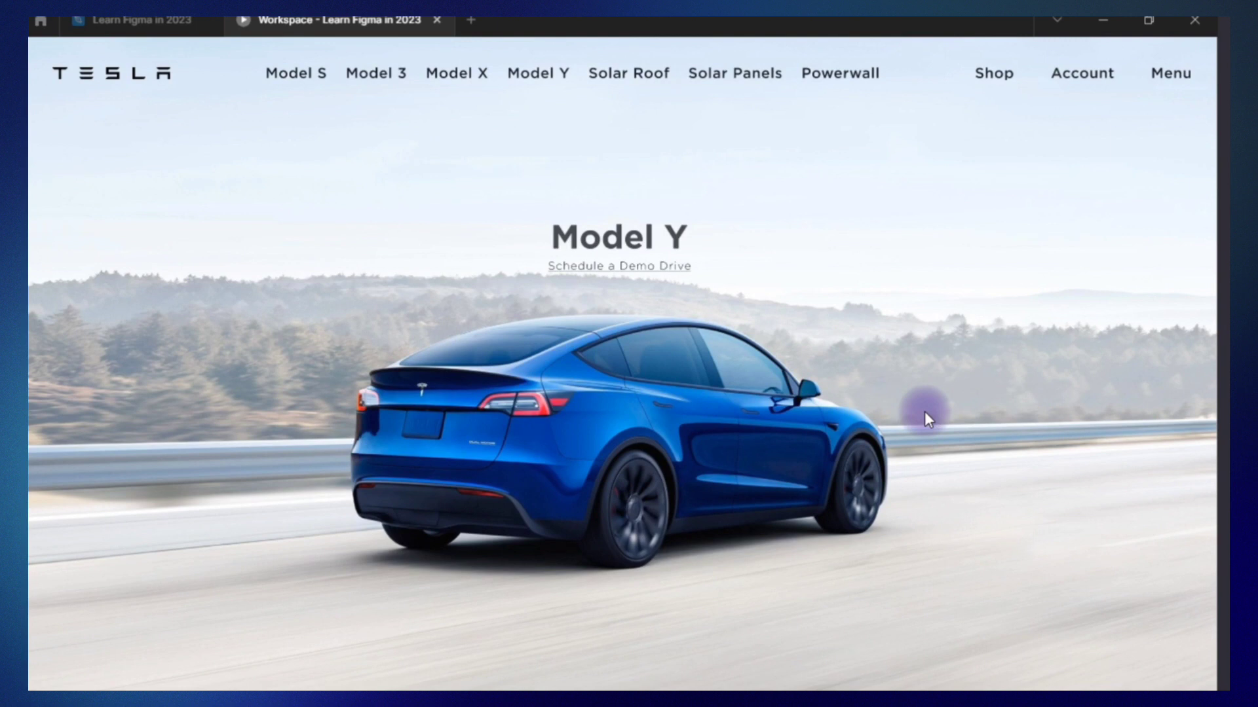
left_click(925, 412)
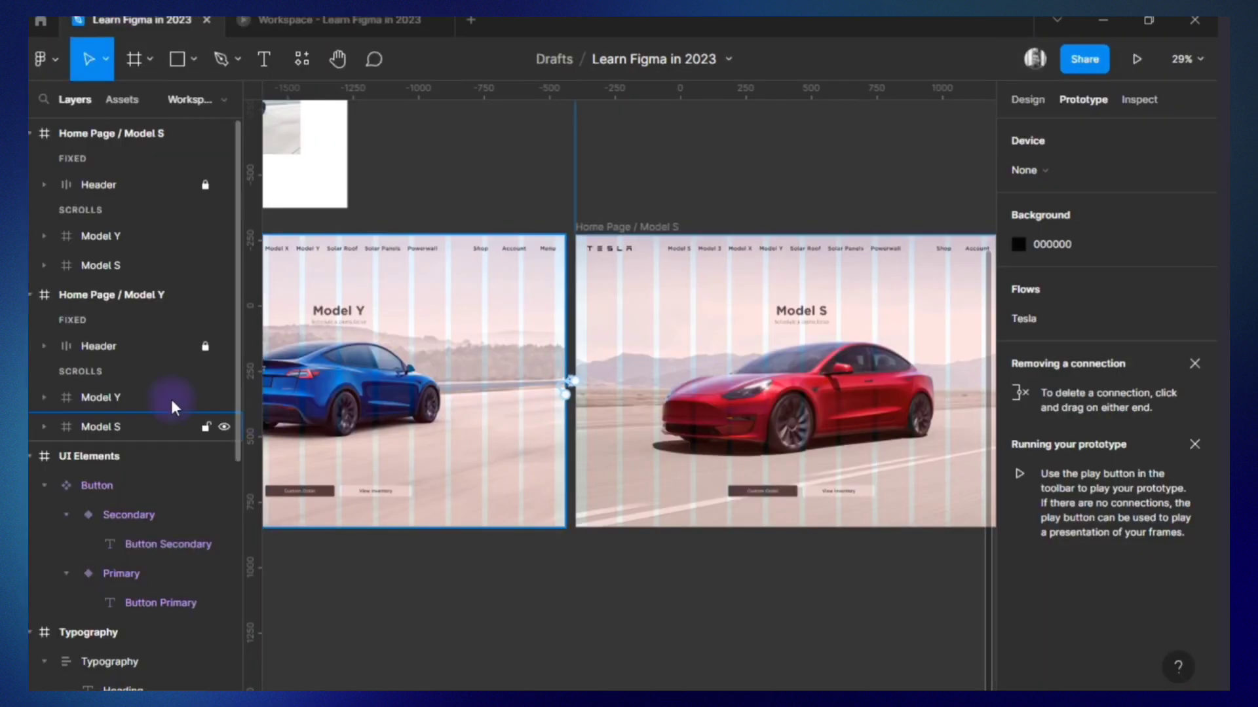
Move the CTA's frames of the Model Y and Model S sections in both Home Page frames up to Y 933.
left_click(43, 399)
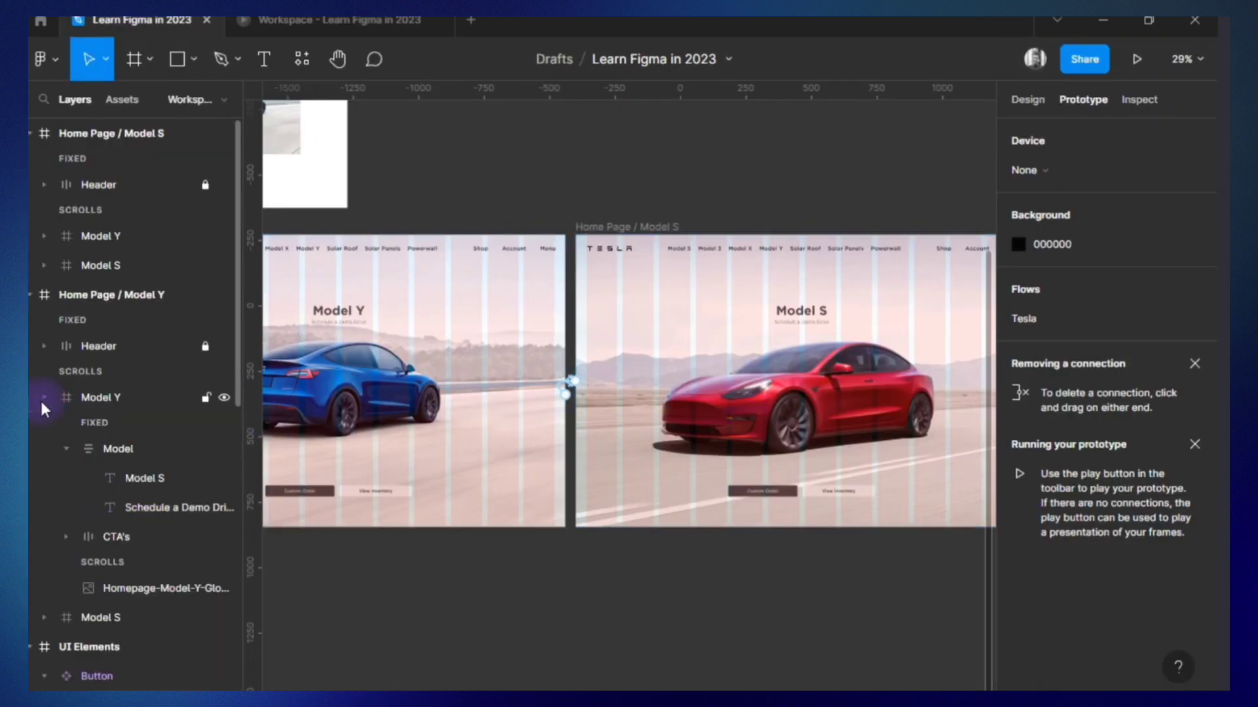
left_click(43, 398)
left_click(92, 427)
left_click(1027, 99)
left_click(60, 242)
left_click(43, 236)
left_click(94, 316)
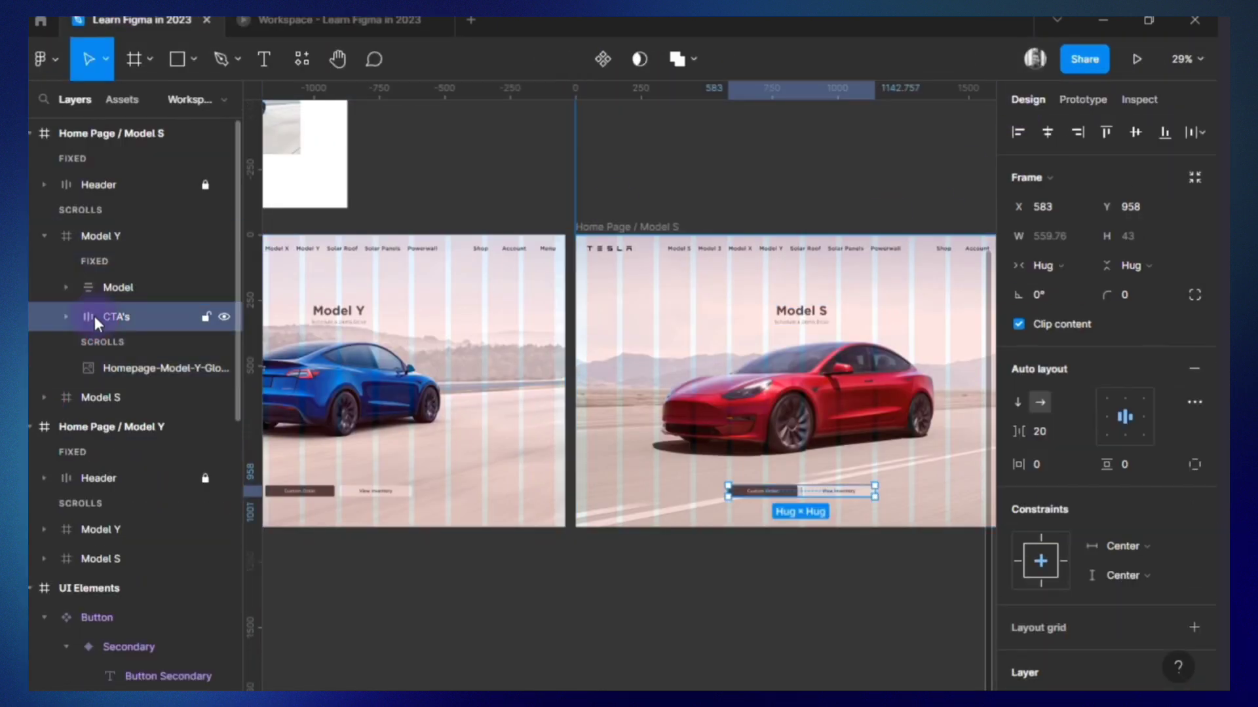
left_click(43, 397)
left_click(112, 478, "shift")
scroll(104, 565, "down", 4)
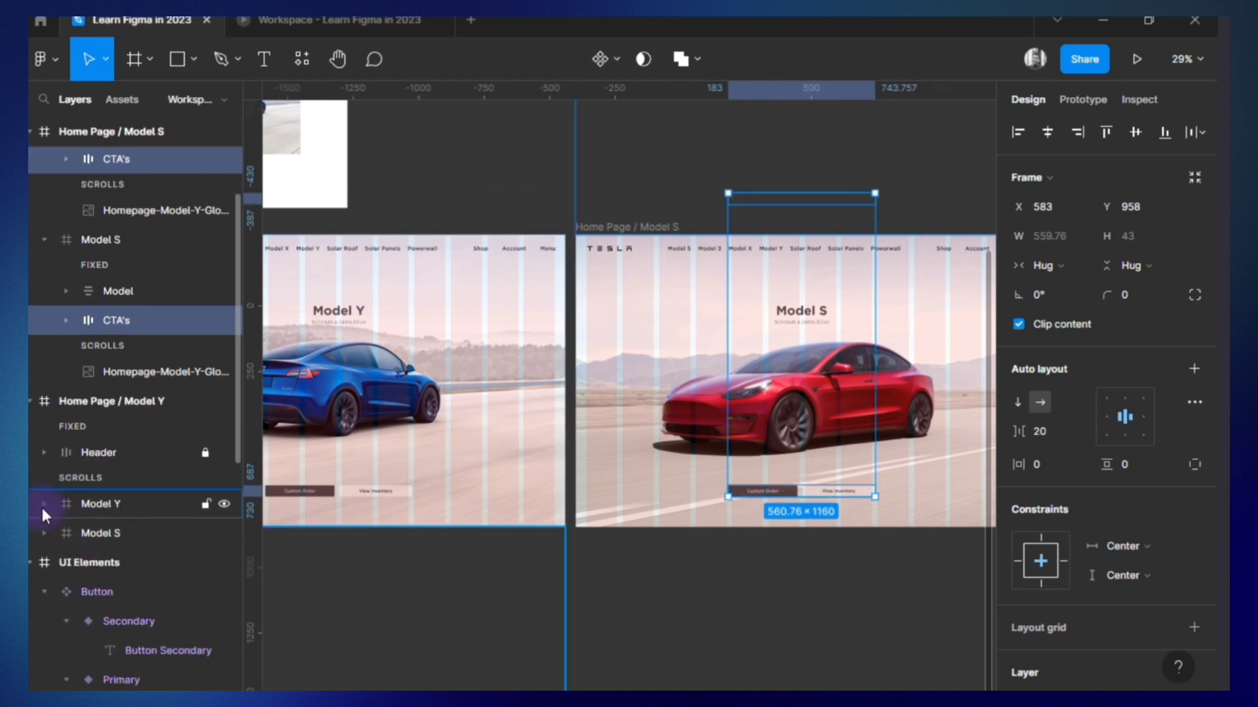
left_click(43, 504)
left_click(83, 542, "shift")
scroll(101, 458, "down", 2)
left_click(44, 518)
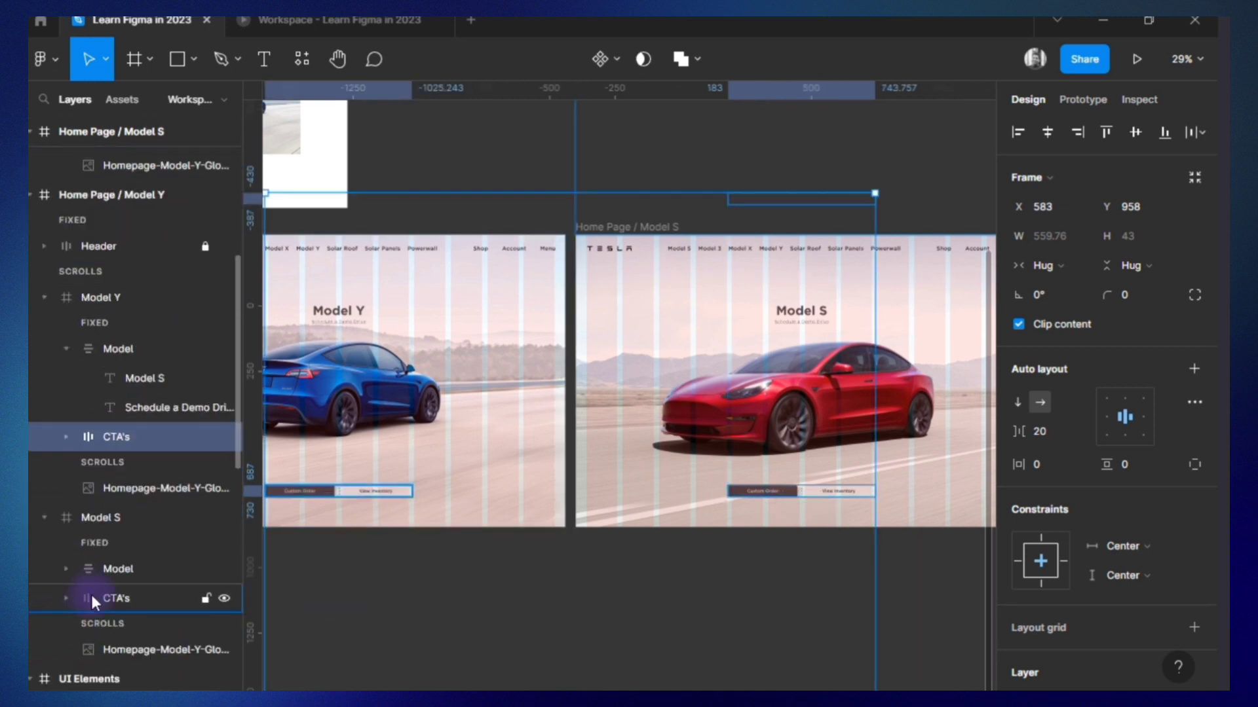
left_click(91, 598, "shift")
key("Up")
key("Up")
key("Up")
key("Up")
key("Up")
key("Up")
key("Up")
key("Up")
key("Up")
key("Up")
key("Up")
key("Up")
key("Up")
key("Up")
key("Up")
key("Up")
key("Up")
key("Up")
key("Up")
key("Up")
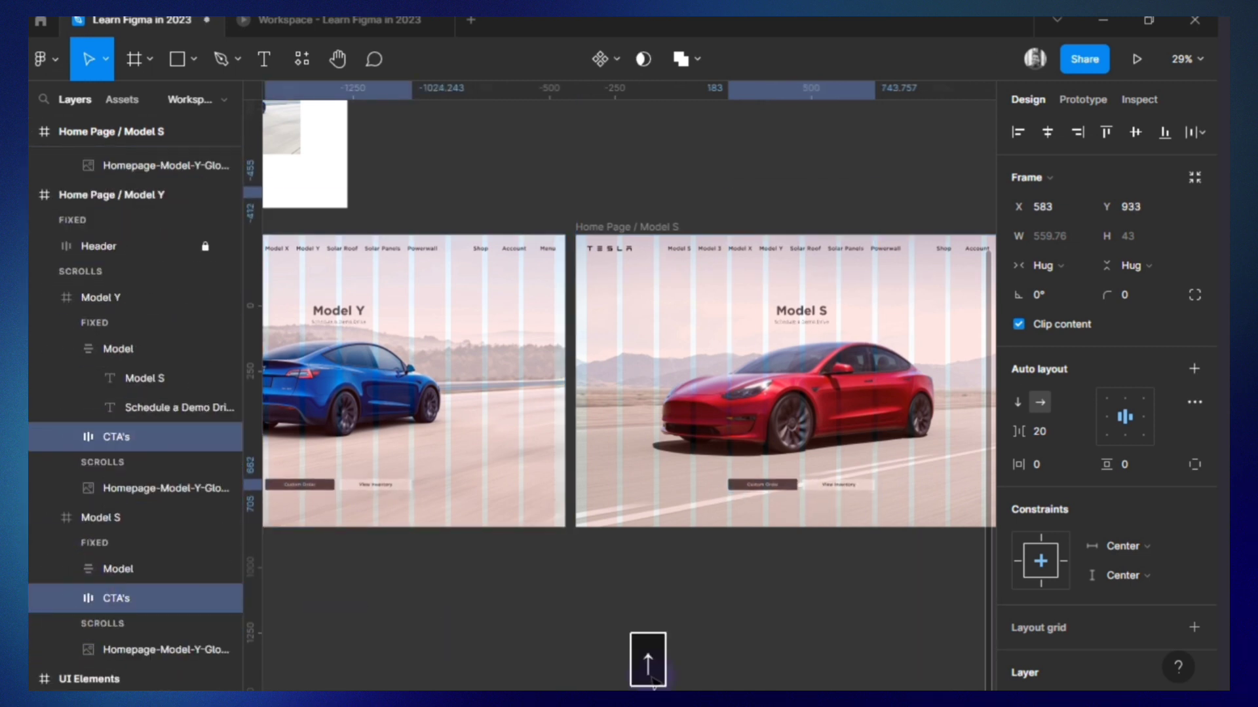
Scroll through the prototype to check the raised buttons in both sections, and return to the design file.
left_click(339, 21)
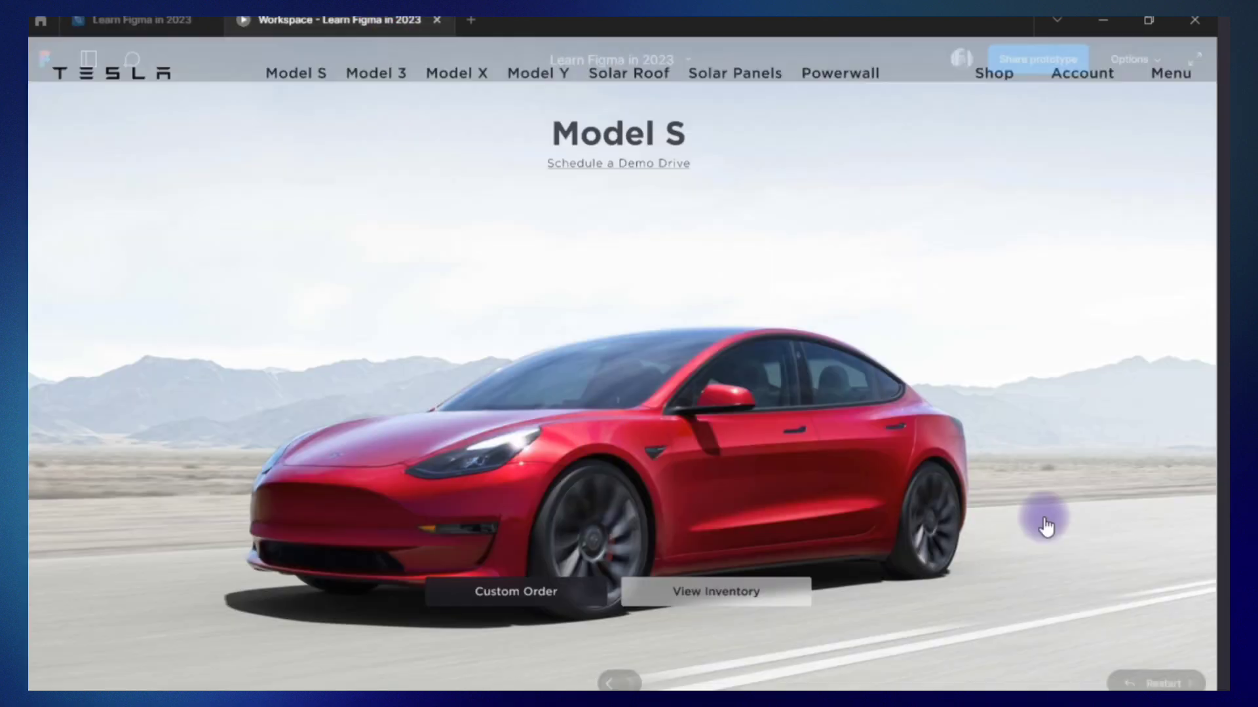
scroll(1043, 518, "down", 18)
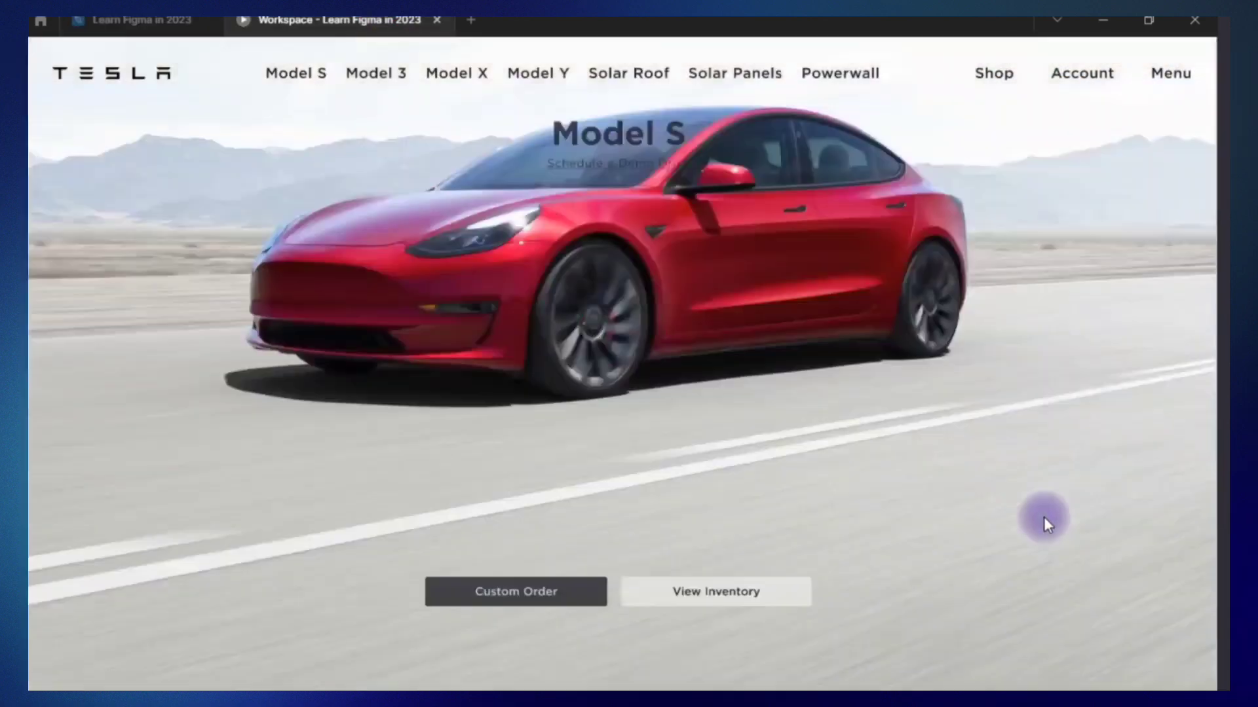
scroll(748, 593, "up", 12)
scroll(748, 593, "down", 5)
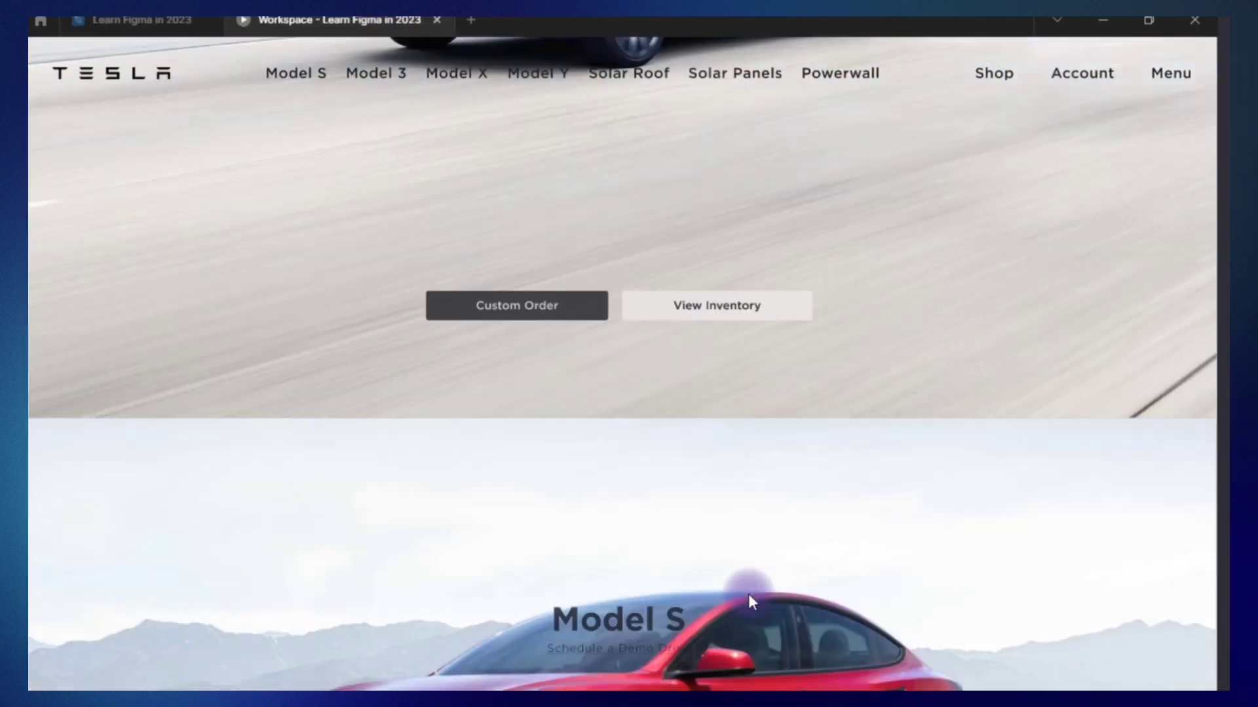
left_click(142, 20)
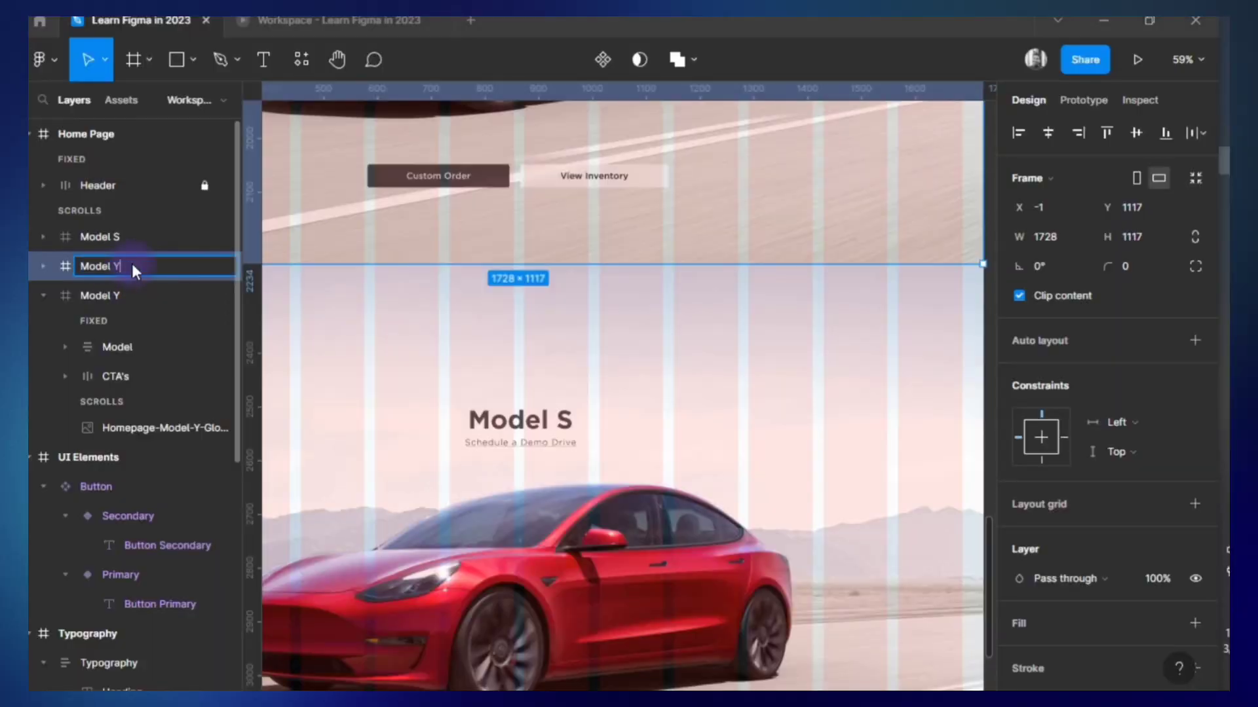
Name the middle hero section's layer "Model S" and the lowest section's layer "Model 3", checking the models against tesla.com.
key("alt+Tab")
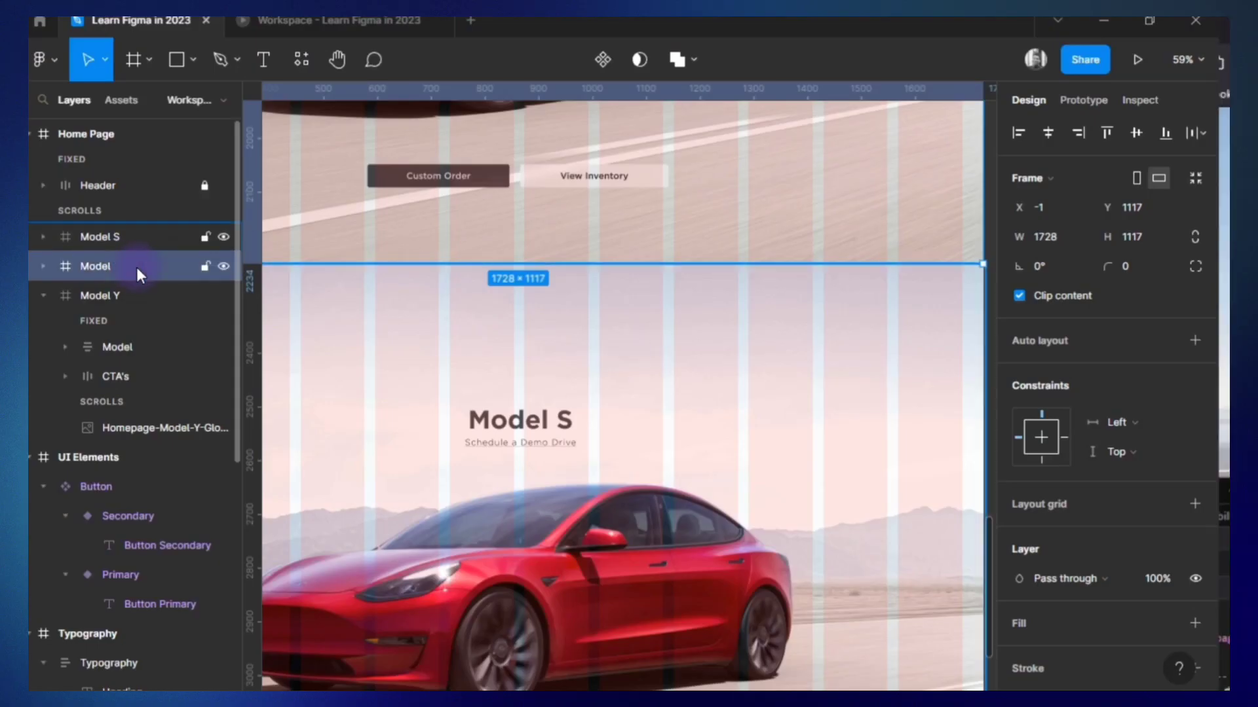
scroll(549, 424, "up", 3)
scroll(556, 366, "up", 5)
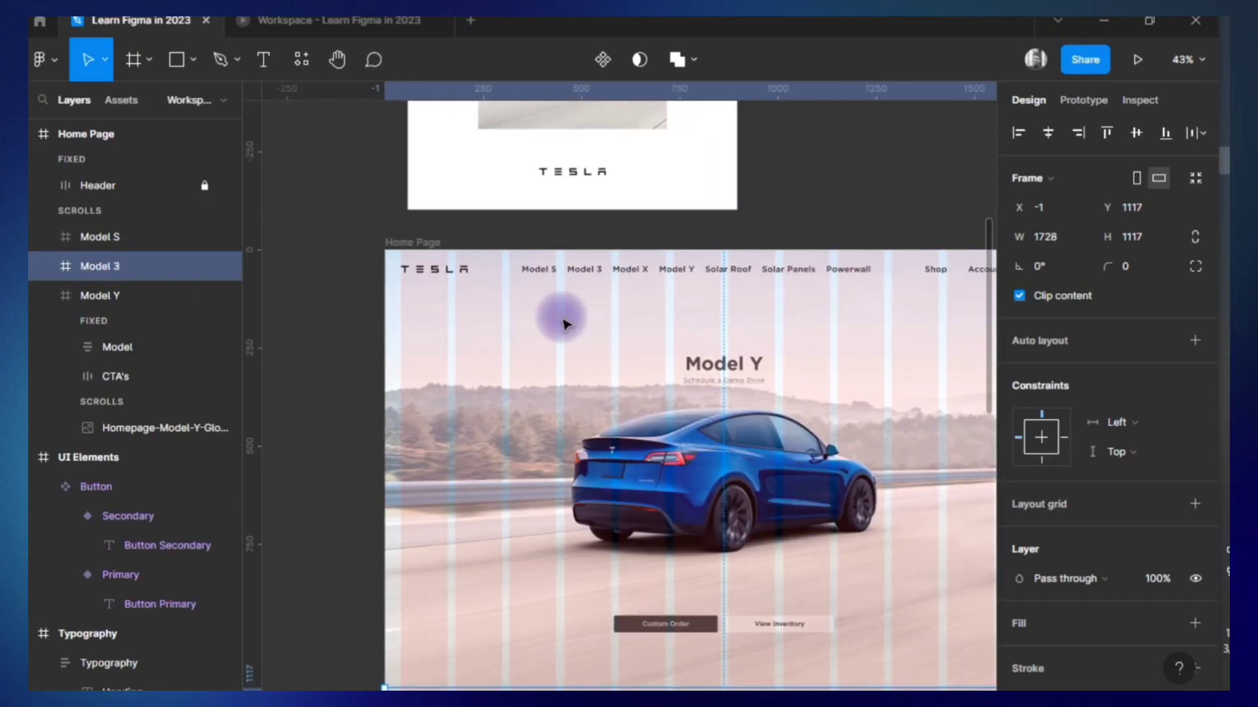
scroll(561, 317, "down", 5)
scroll(657, 549, "down", 1)
scroll(1073, 595, "down", 5)
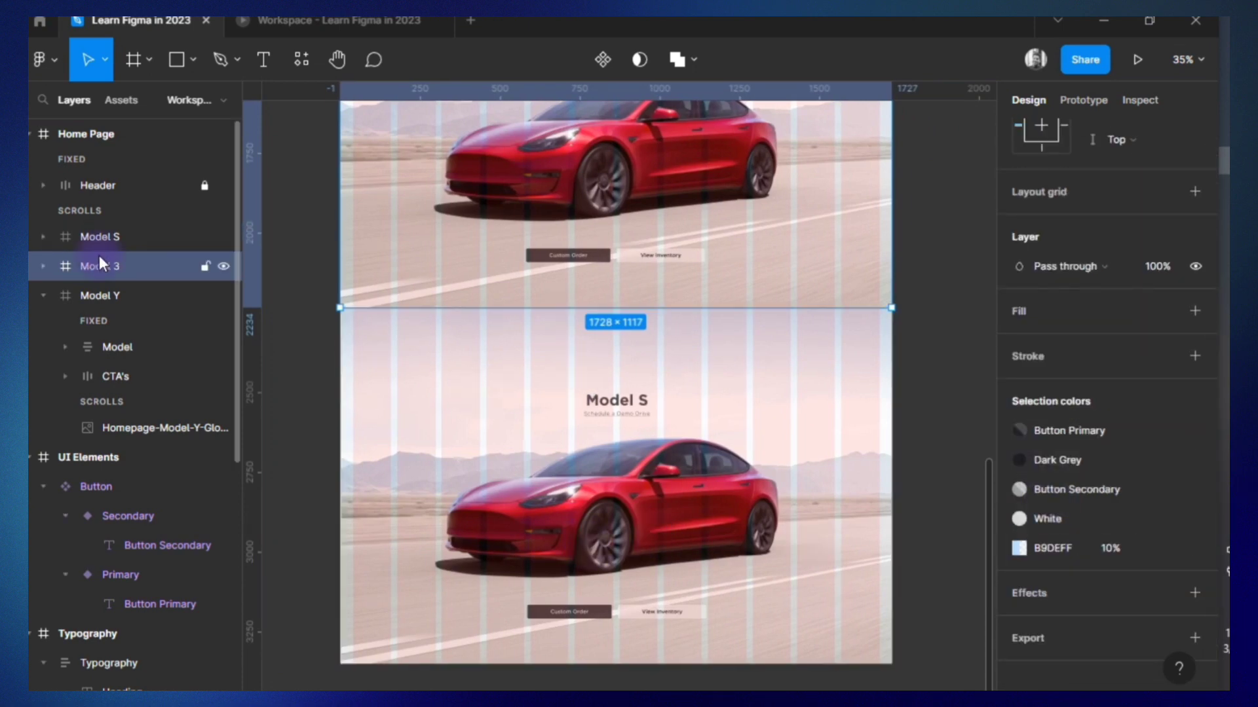
scroll(648, 242, "up", 3)
left_click_drag(118, 269, 131, 238)
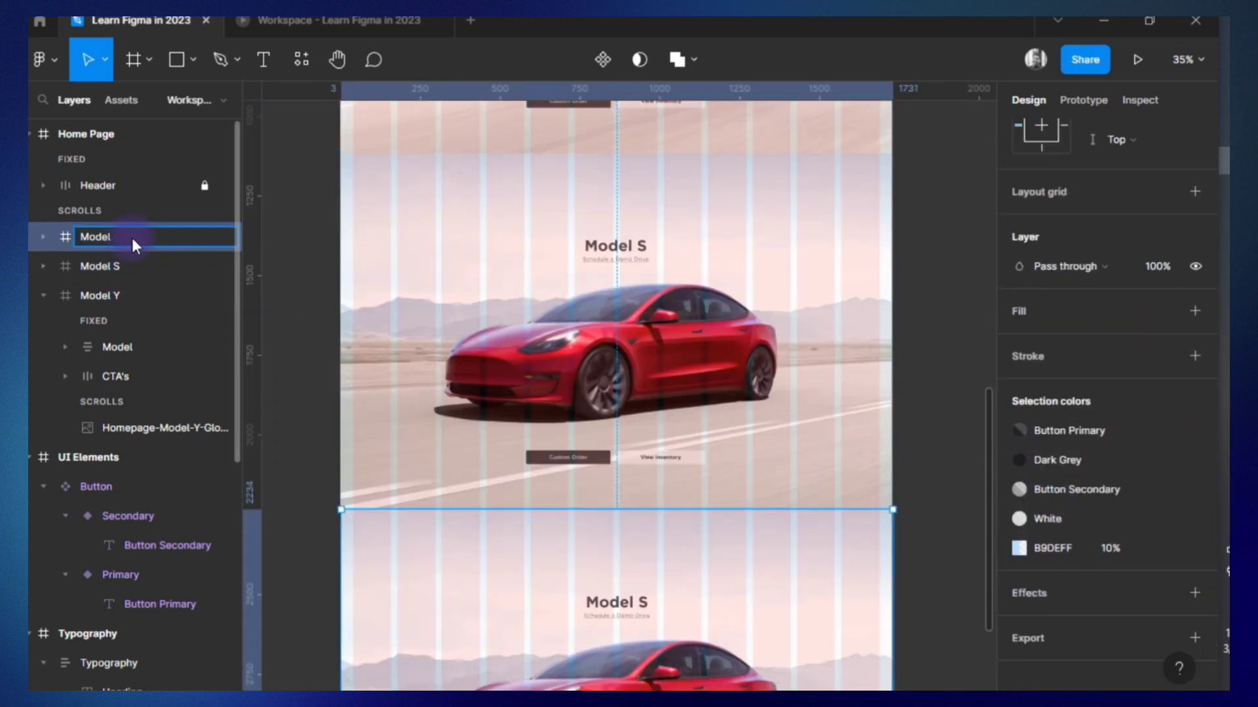
key("alt+Tab")
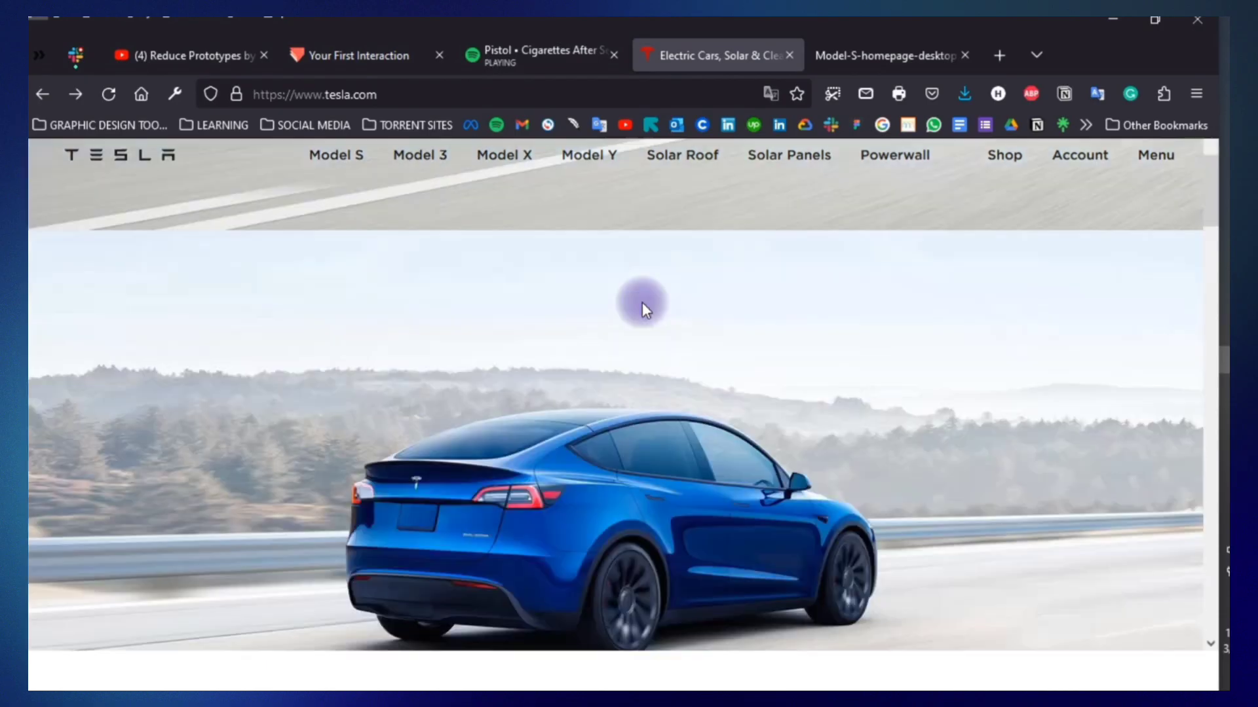
key("alt+Tab")
double_click(642, 300)
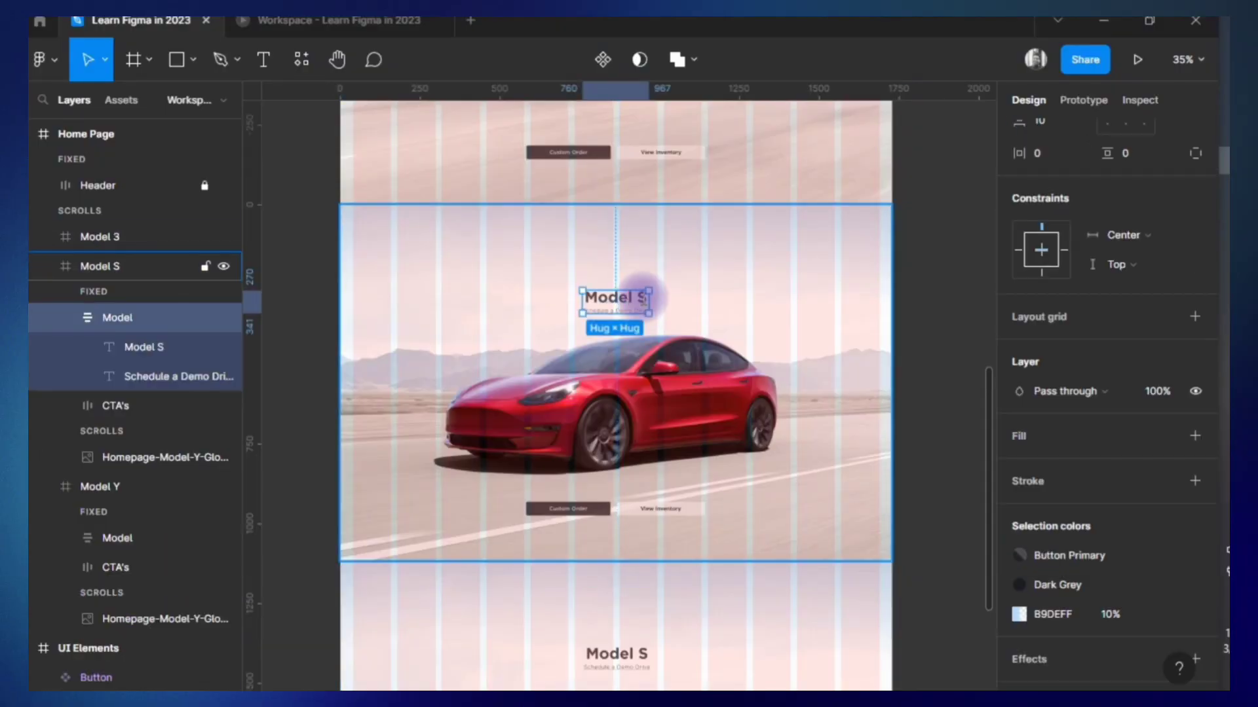
double_click(642, 299)
left_click(665, 361)
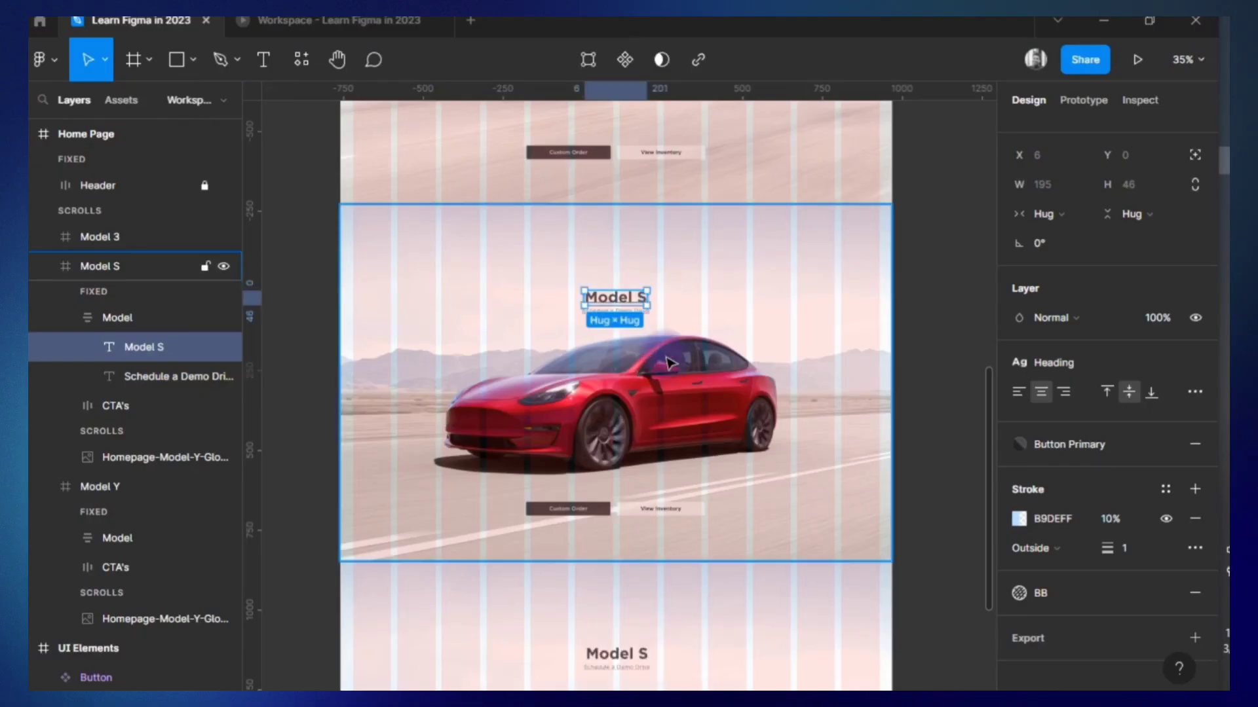
left_click(907, 505)
Replace the image fill behind the Model S section with the Model S homepage picture.
double_click(830, 554)
left_click(1019, 503)
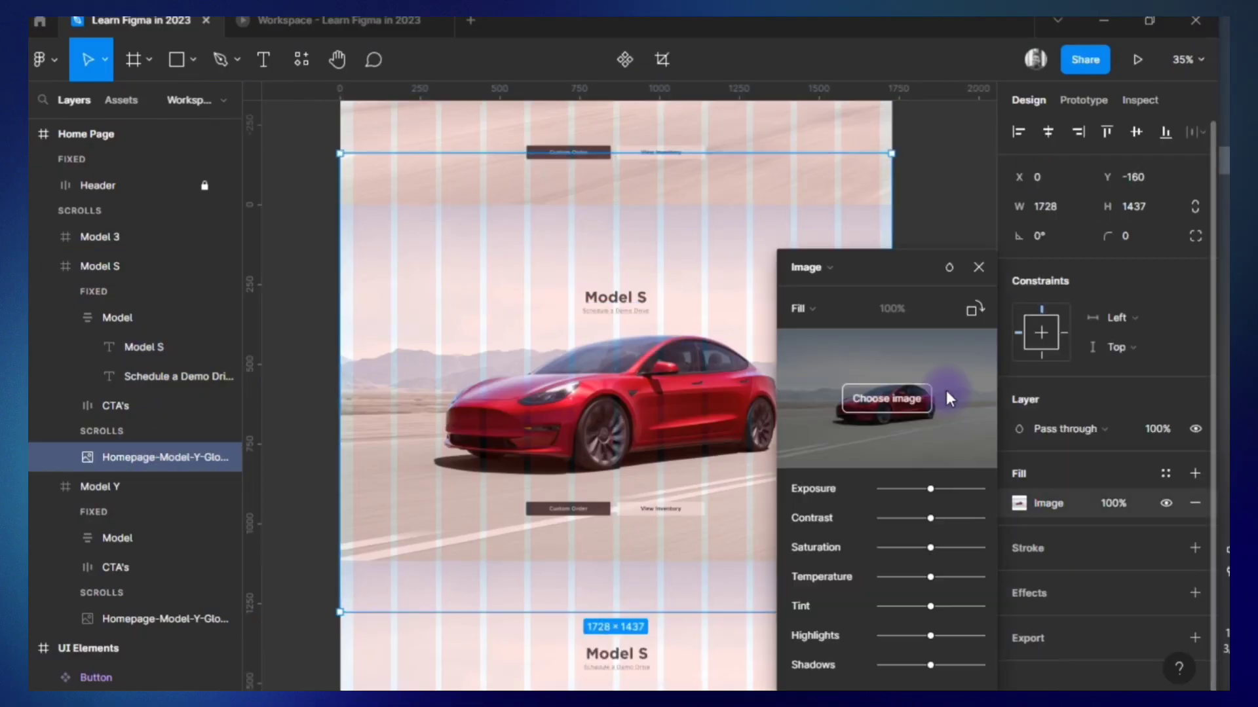
left_click(890, 396)
left_click(99, 166)
double_click(328, 144)
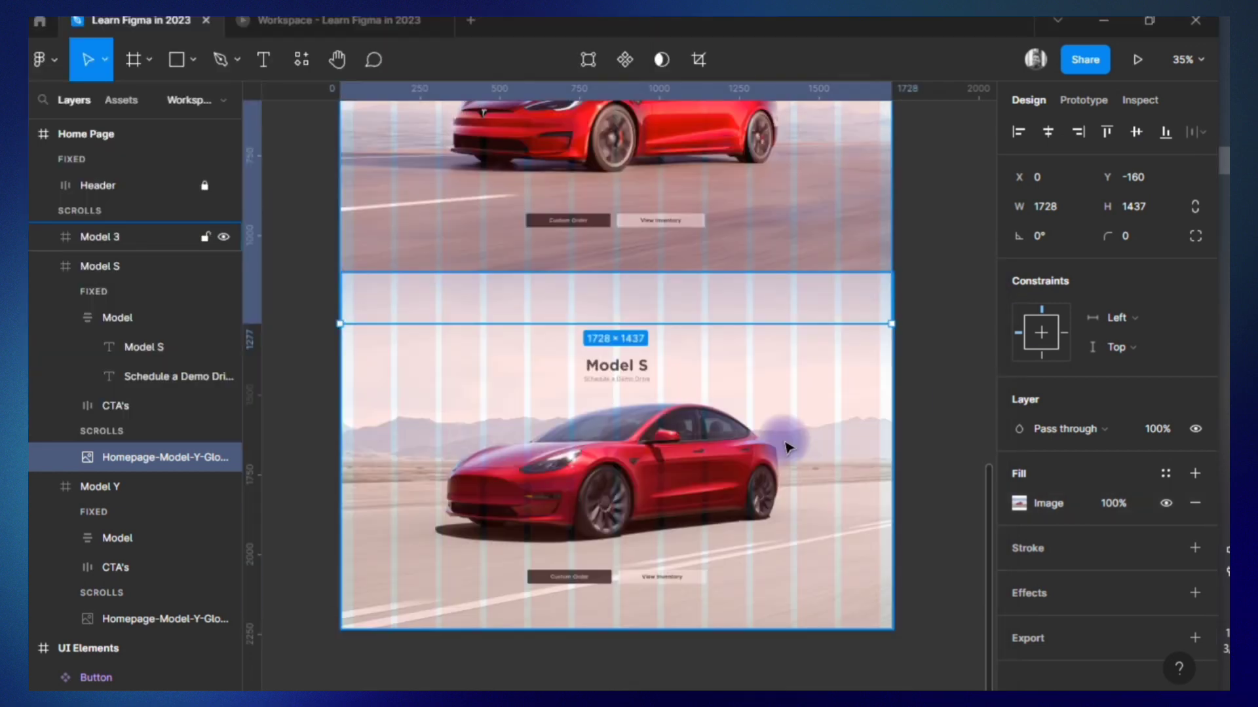
Change the lowest section's heading to "Model 3" and its link text to "Leasing starting at $349/mo", copied from tesla.com.
left_click(623, 351)
left_click(643, 360)
double_click(640, 380)
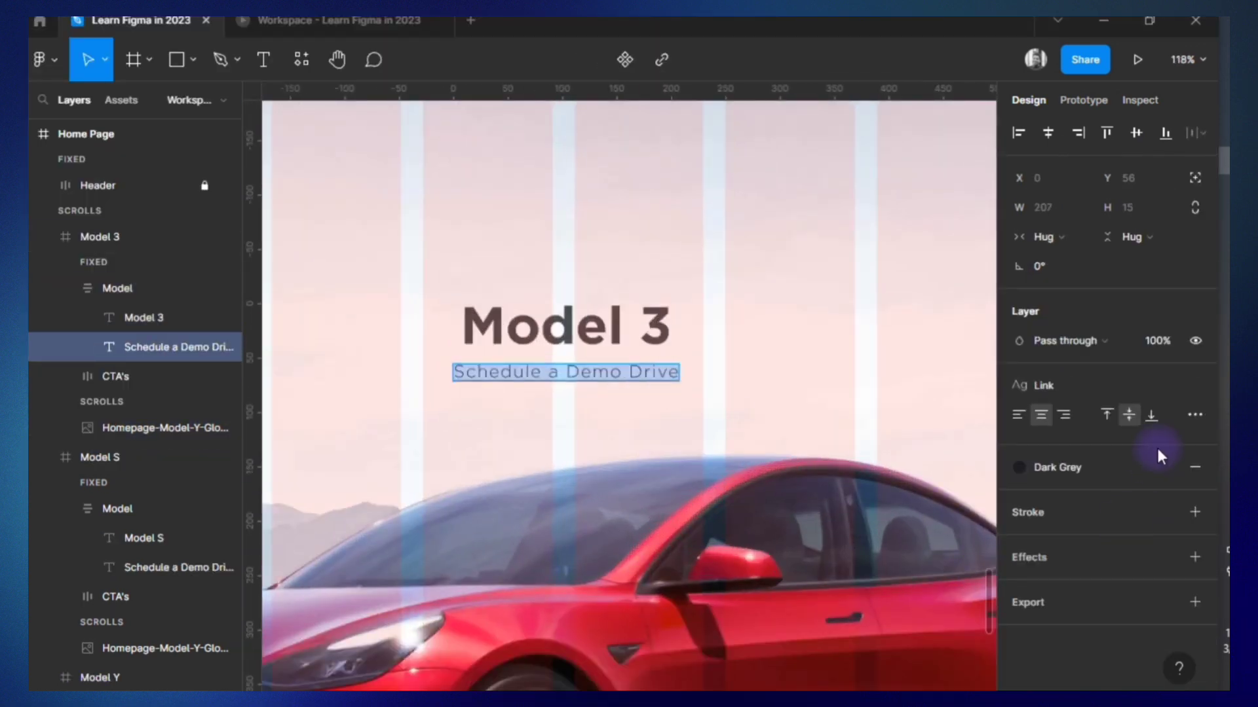
key("alt+Tab")
triple_click(655, 213)
key("ctrl+c")
key("alt+Tab")
key("ctrl+v")
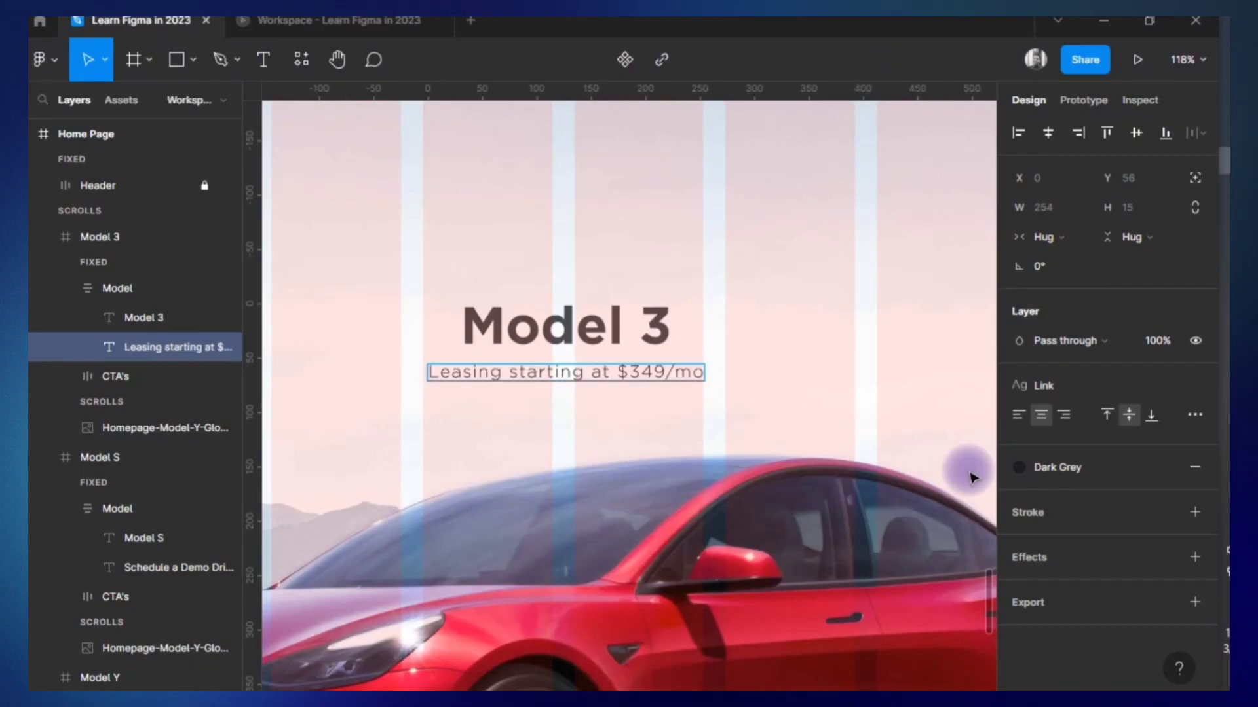
Apply the Paragraph text style to the leasing line under the Model 3 heading.
left_click(1026, 385)
left_click(1083, 585)
key("ctrl+a")
left_click(157, 339)
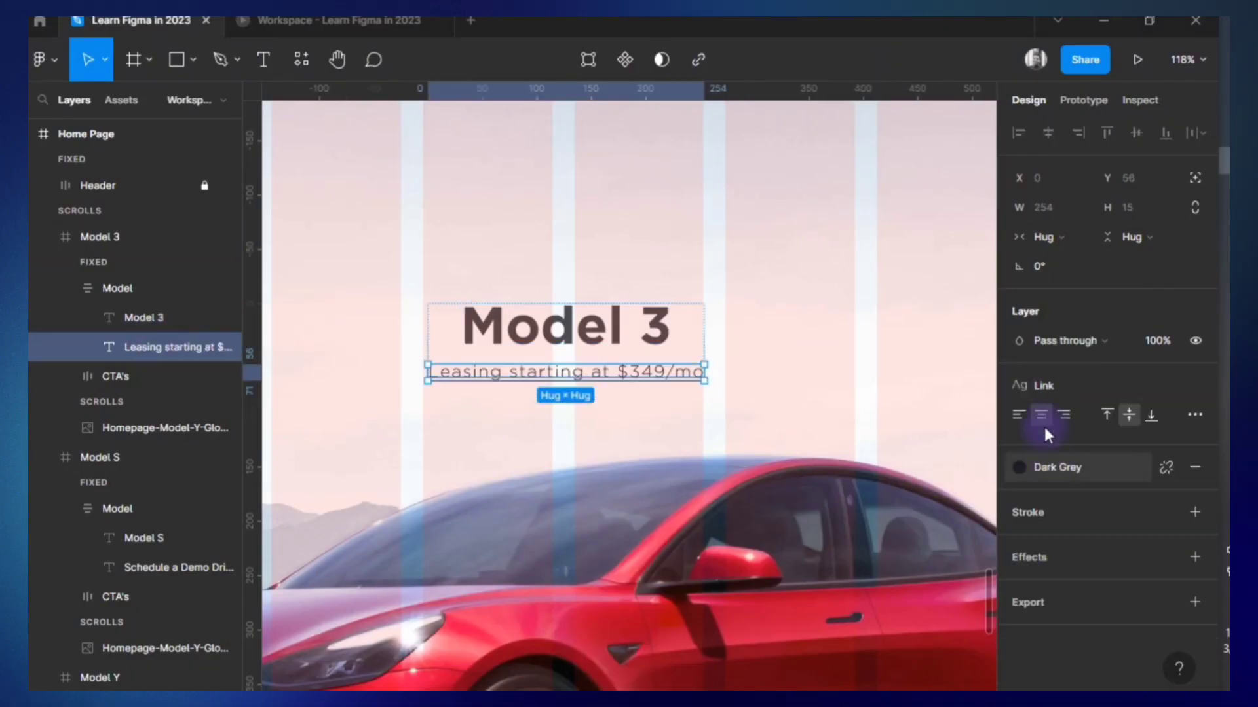
left_click(1023, 387)
left_click(1083, 585)
scroll(544, 374, "down", 5)
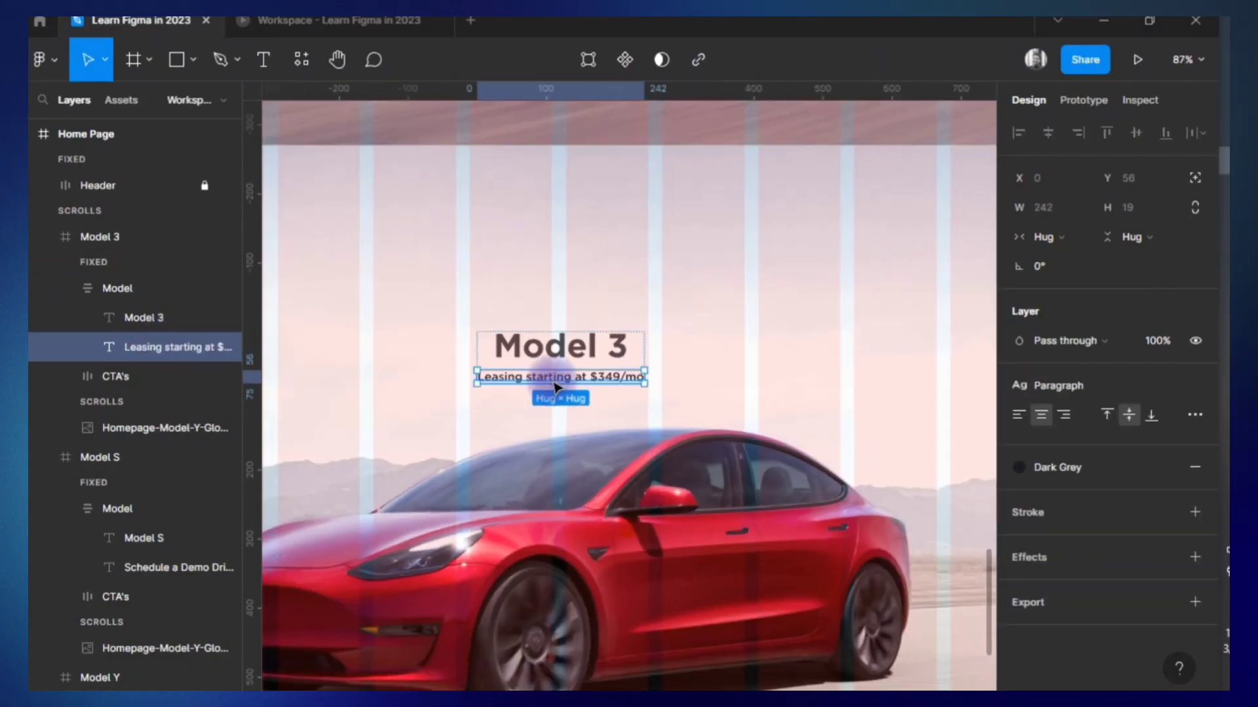
Create a color style named "ST" from the Model Y heading's stroke color.
scroll(548, 200, "up", 10)
scroll(549, 199, "up", 10)
left_click(534, 314)
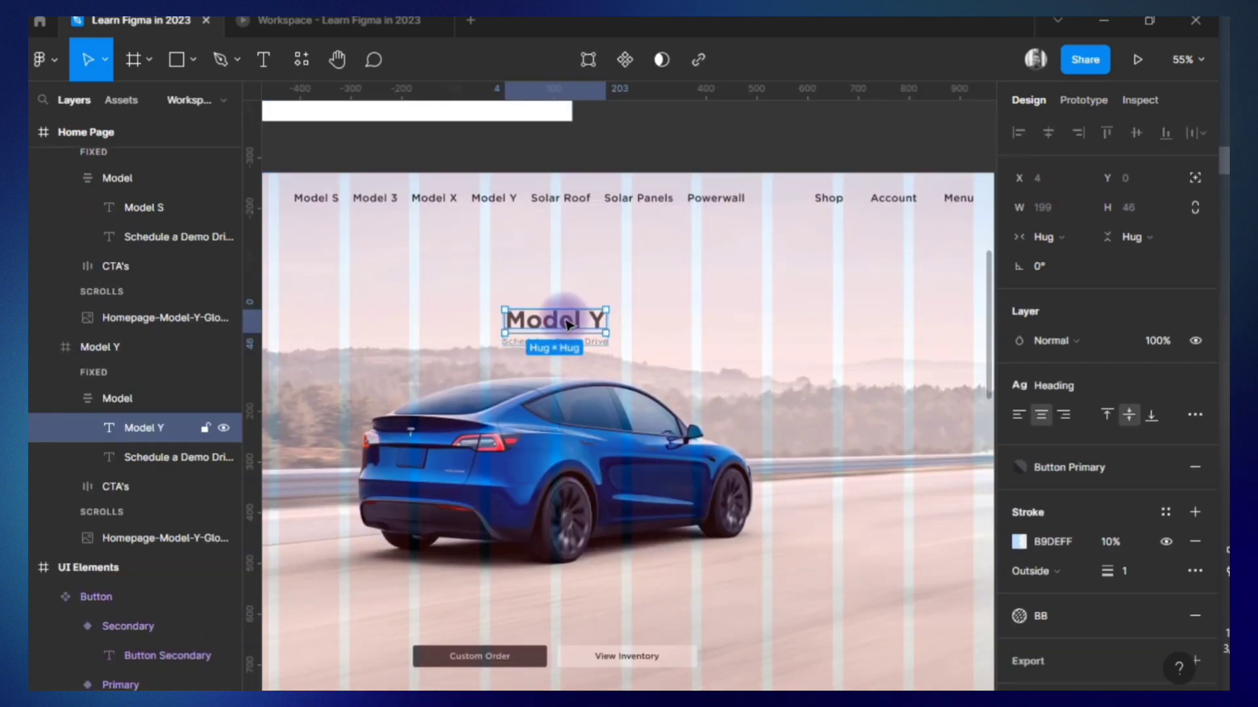
left_click(156, 398)
left_click(152, 427)
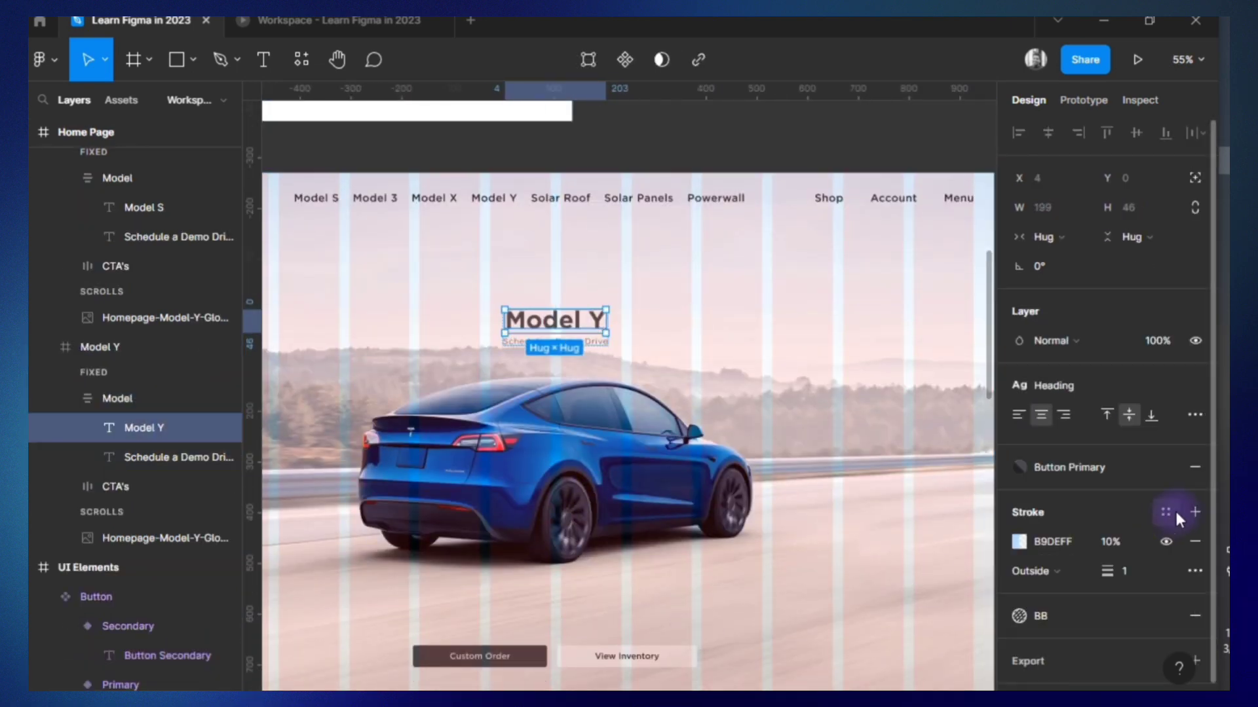
left_click(1194, 564)
left_click(976, 640)
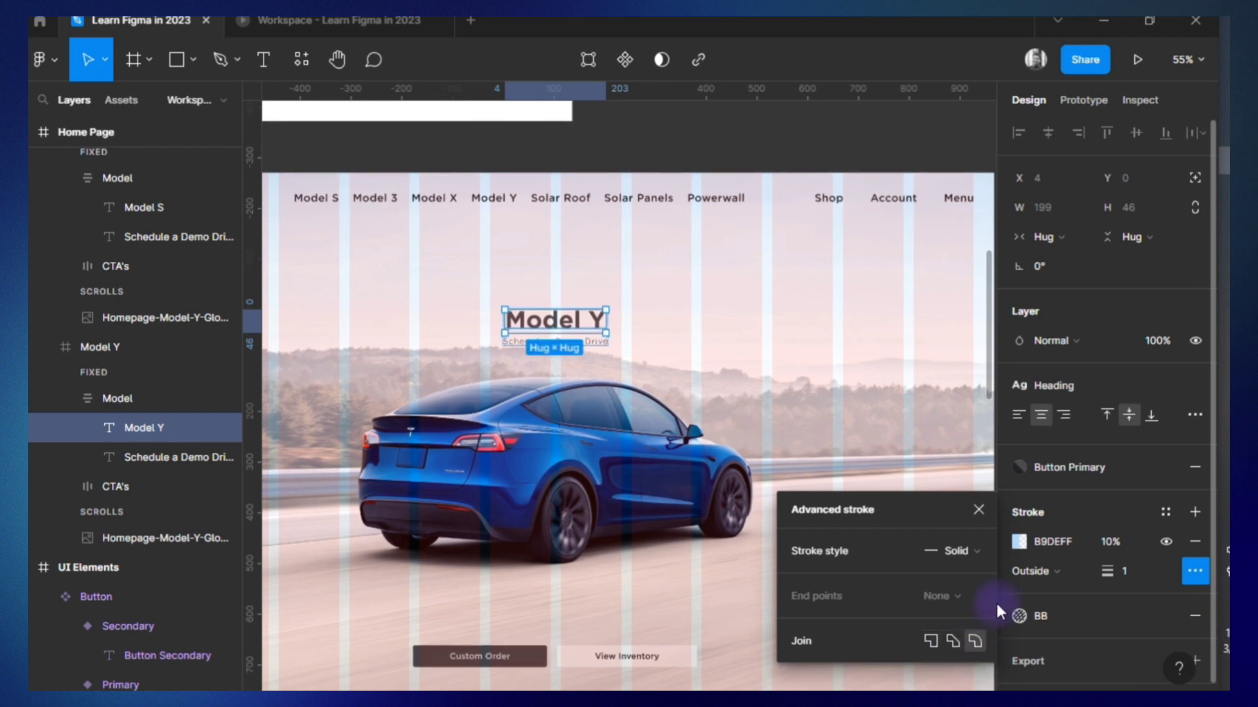
left_click(1167, 511)
left_click(1188, 545)
type("s")
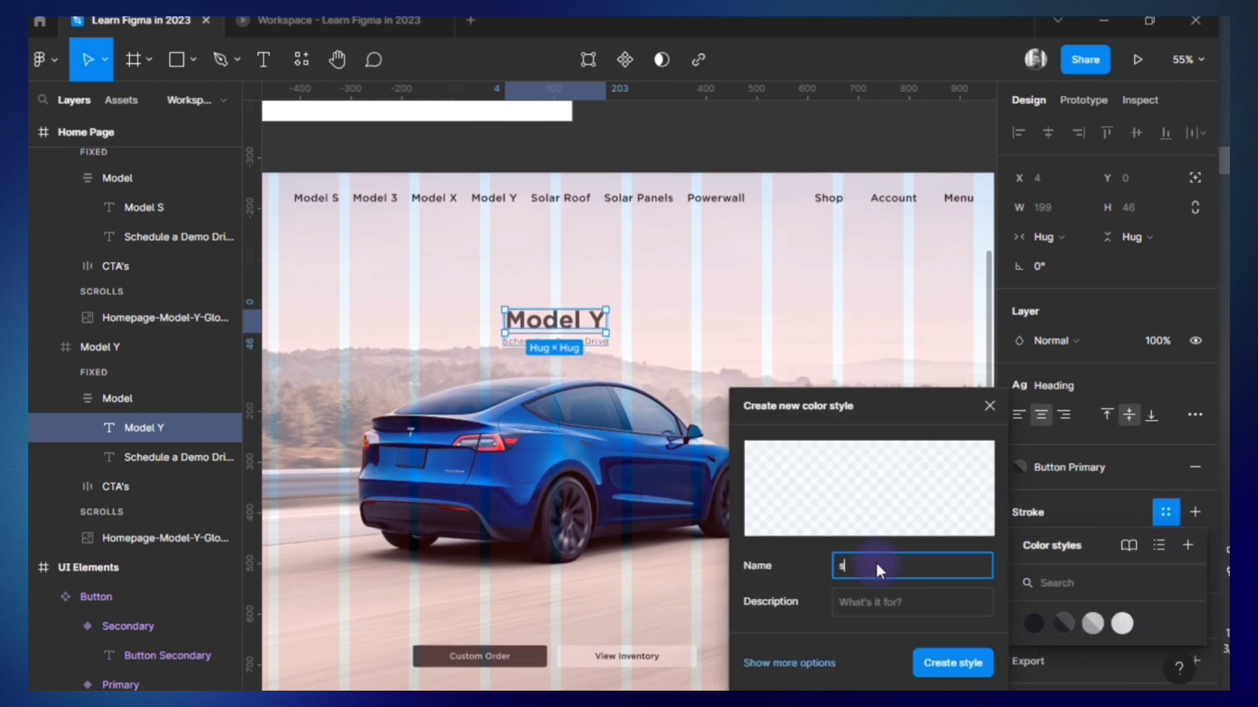
key("BackSpace")
type("ST")
left_click(812, 663)
left_click(949, 663)
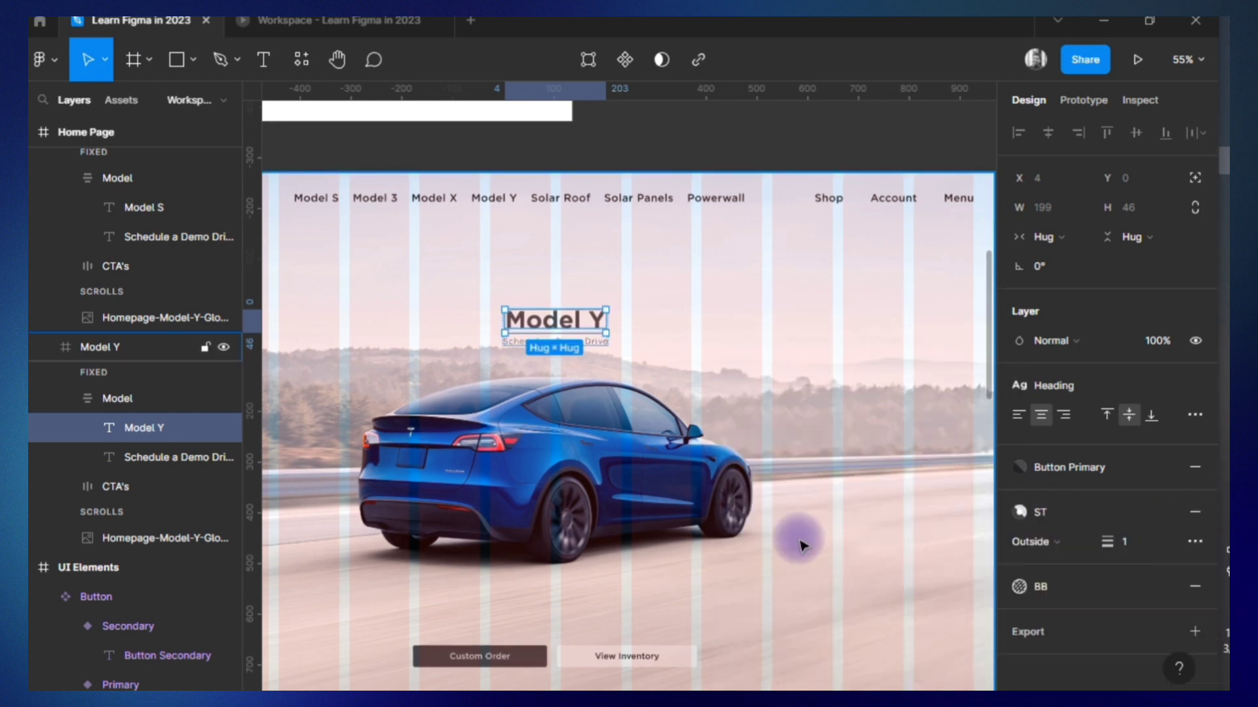
Examine the stroke settings of the Model S and Model 3 headings.
scroll(797, 537, "down", 5)
left_click(144, 207)
scroll(362, 469, "down", 2)
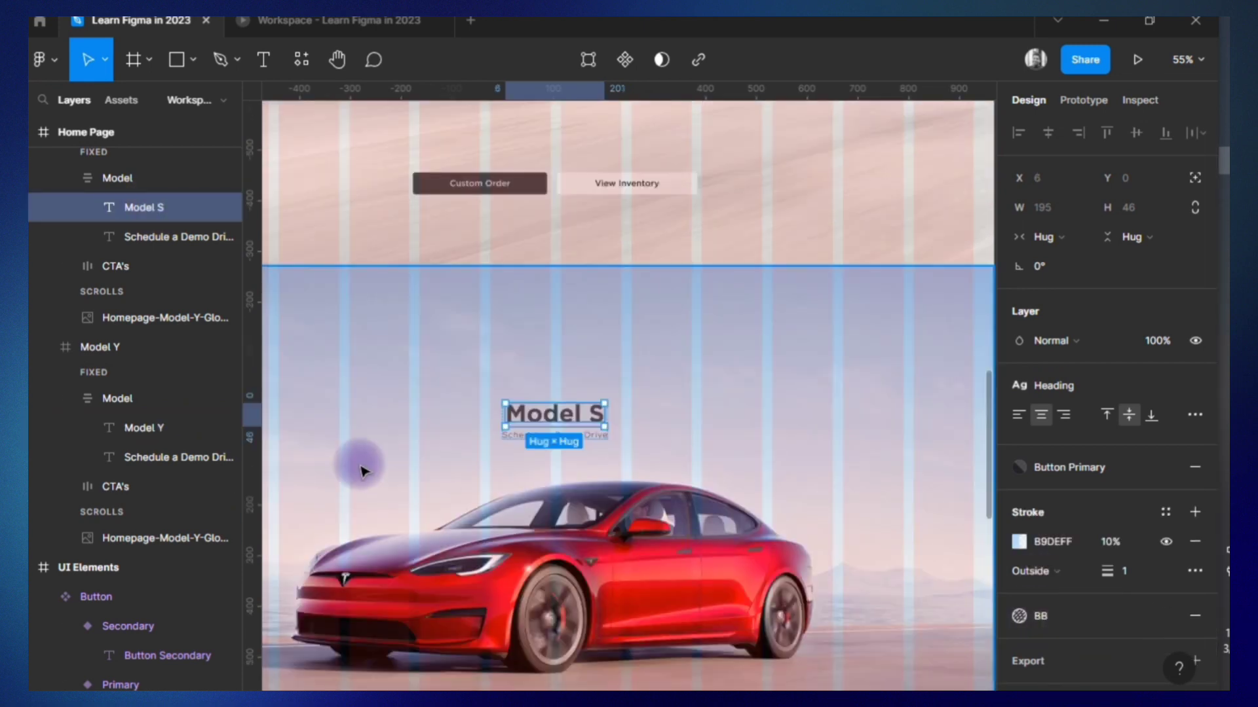
scroll(362, 470, "down", 5)
left_click(557, 540)
double_click(557, 540)
scroll(684, 607, "down", 5)
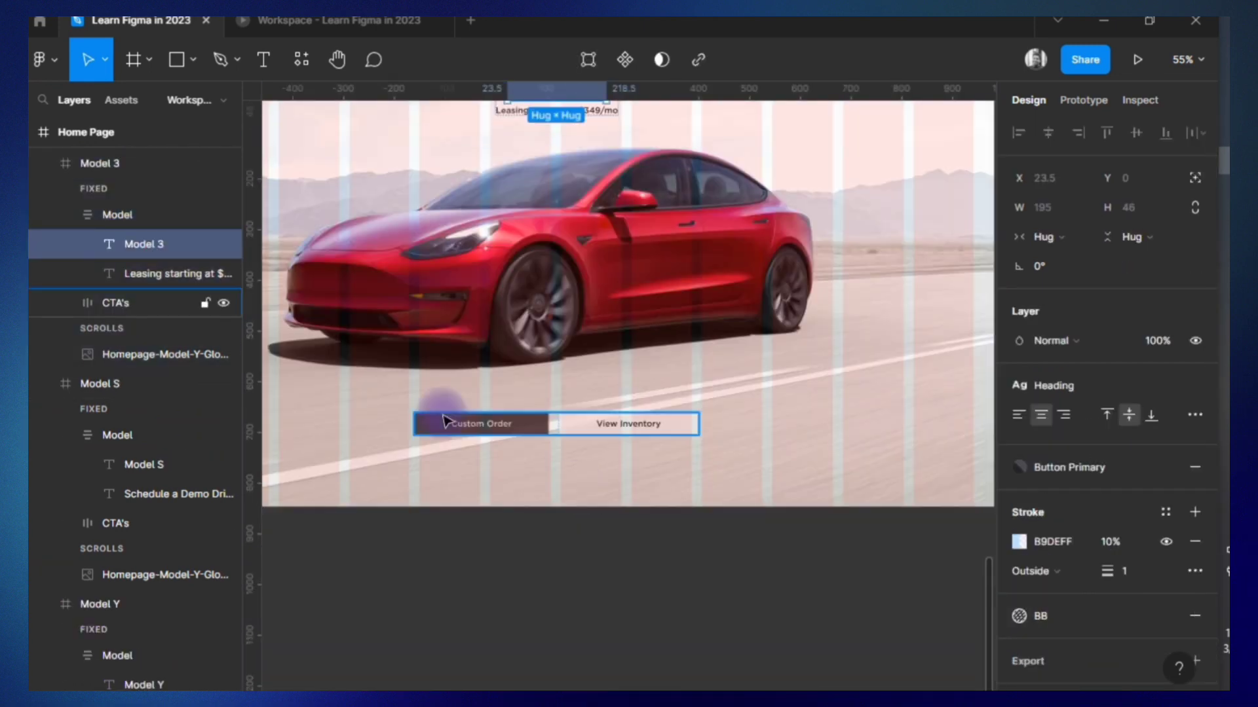
Try to swap the order of the Model 3 section's two buttons and exchange their Primary and Secondary types.
scroll(152, 419, "up", 1)
left_click(65, 361)
left_click(134, 391)
left_click_drag(149, 391, 151, 429)
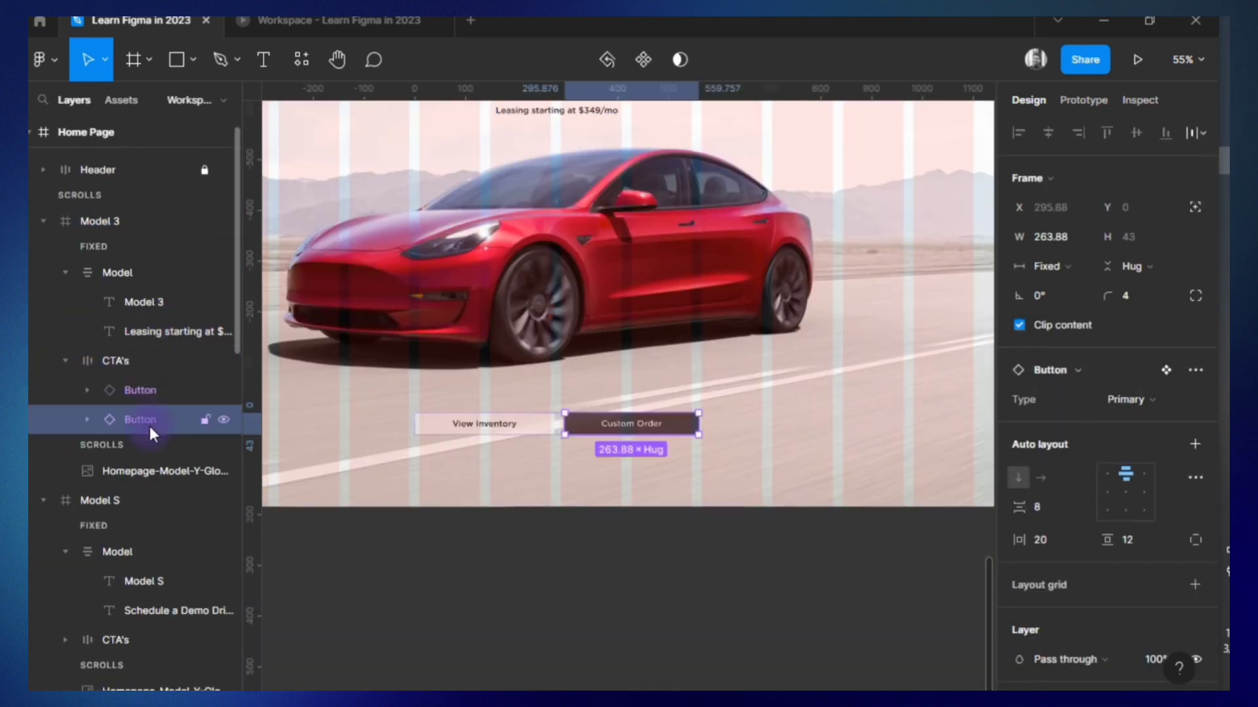
left_click(1158, 421)
left_click(129, 388)
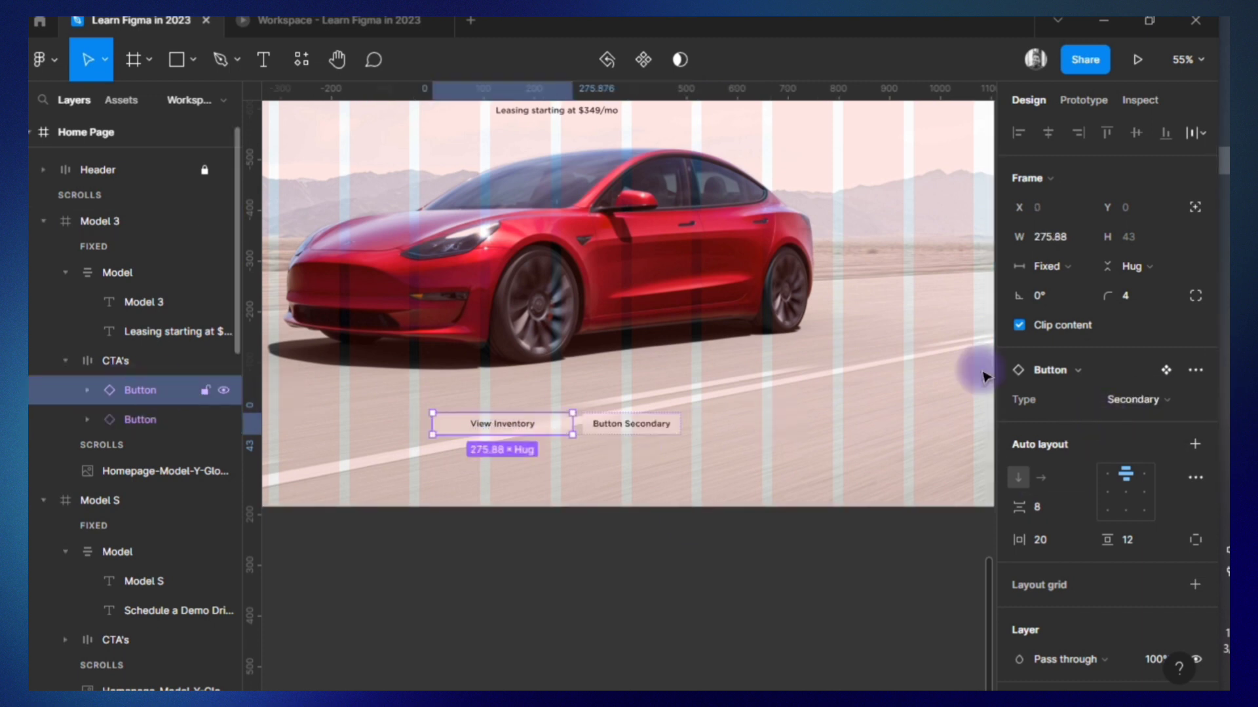
left_click(1126, 399)
left_click(1118, 379)
Undo the reordering and type changes of the Model 3 section's buttons.
key("alt+Tab")
left_click(583, 481)
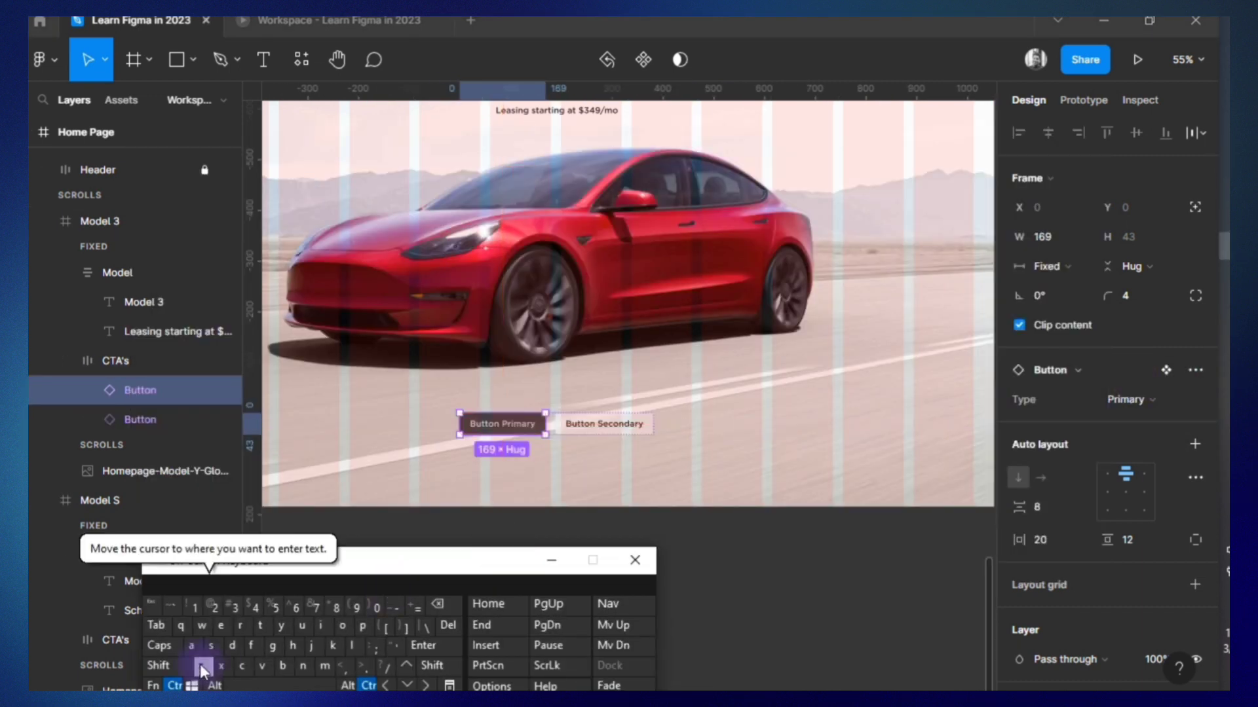
left_click(199, 668, "ctrl")
left_click(199, 671, "ctrl")
left_click(199, 671, "ctrl")
left_click(199, 670, "ctrl")
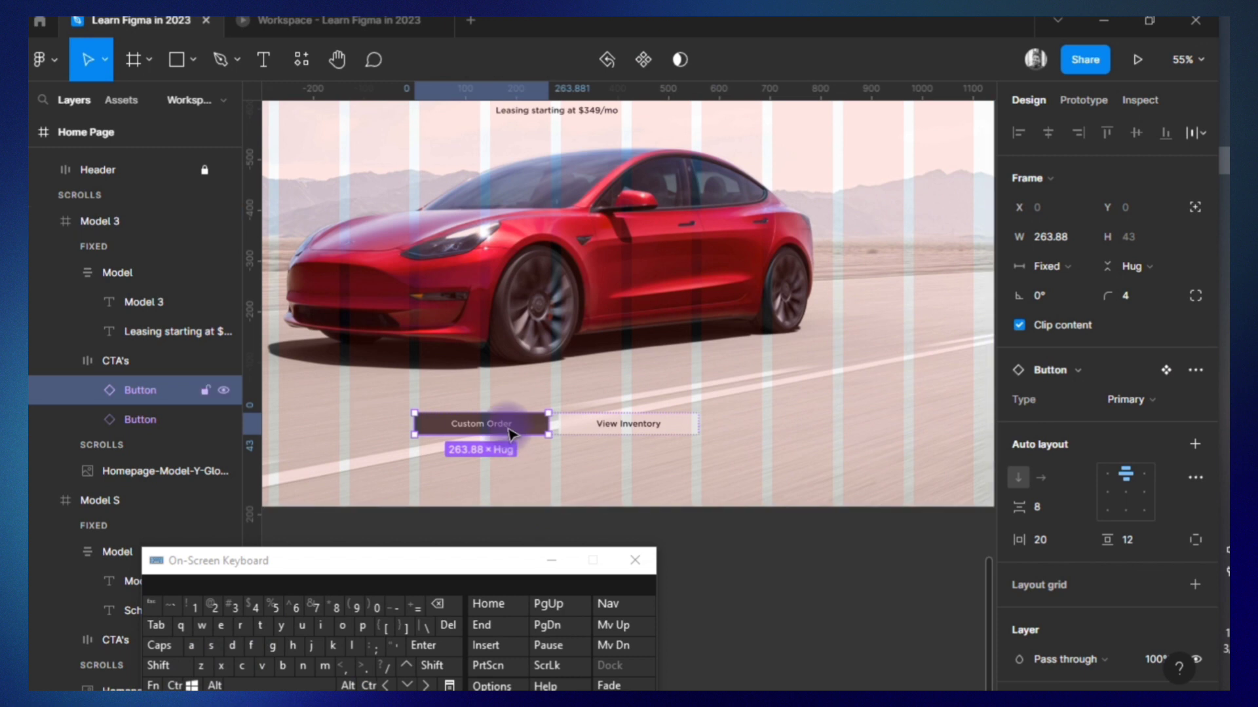
Change the Model 3 section's primary button text to "View Inventory" and its secondary button text to "Custom Order".
double_click(483, 425)
type("View Inventory")
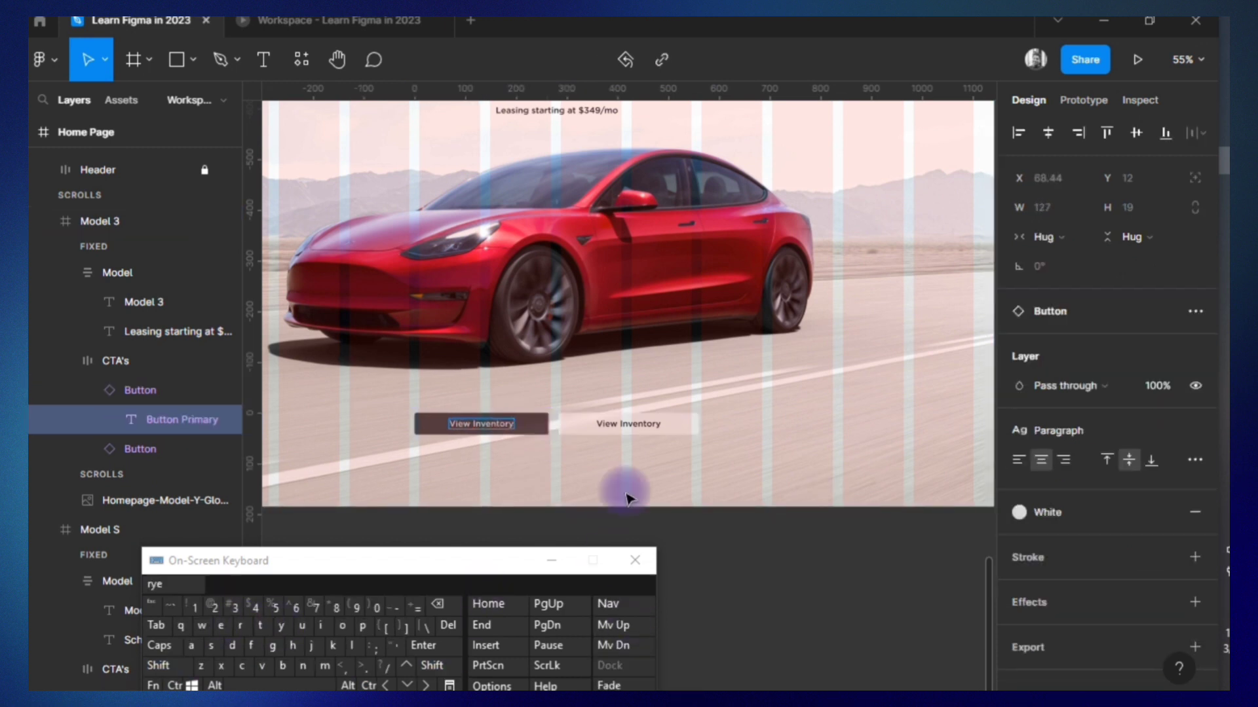
double_click(638, 424)
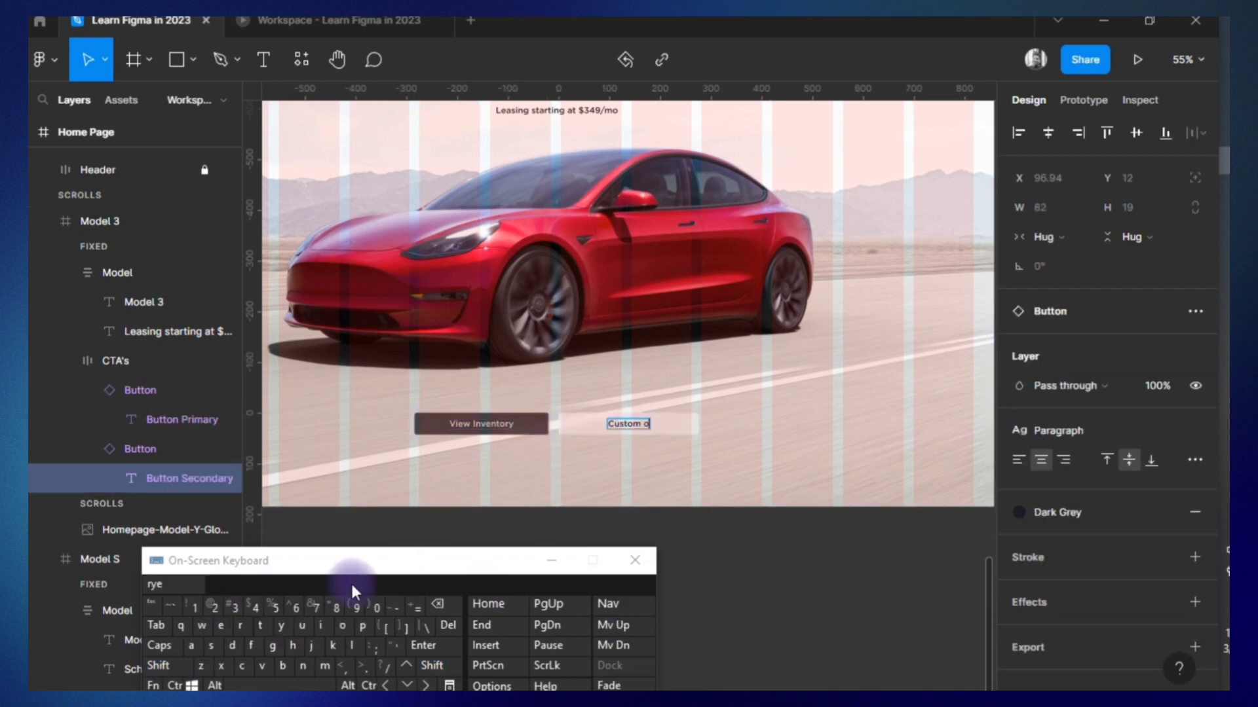
type("Custom Order")
left_click(558, 526)
left_click(557, 526)
double_click(567, 426)
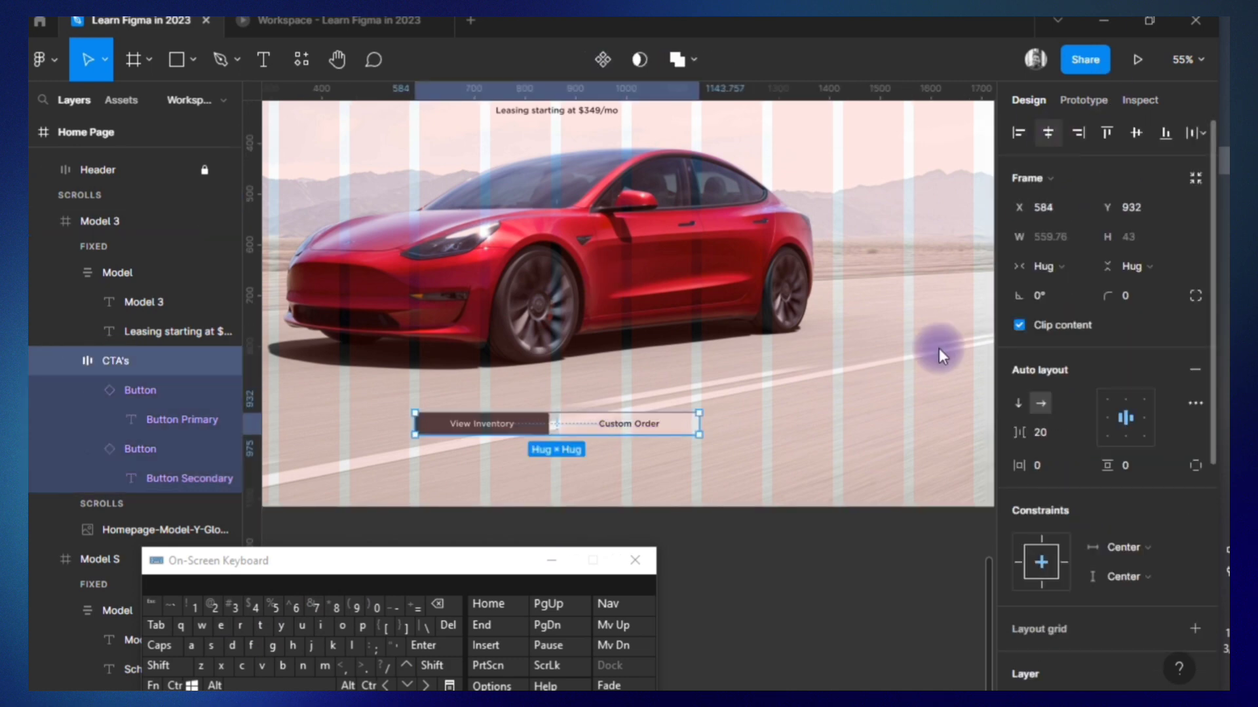
scroll(753, 571, "up", 10)
scroll(555, 570, "down", 3)
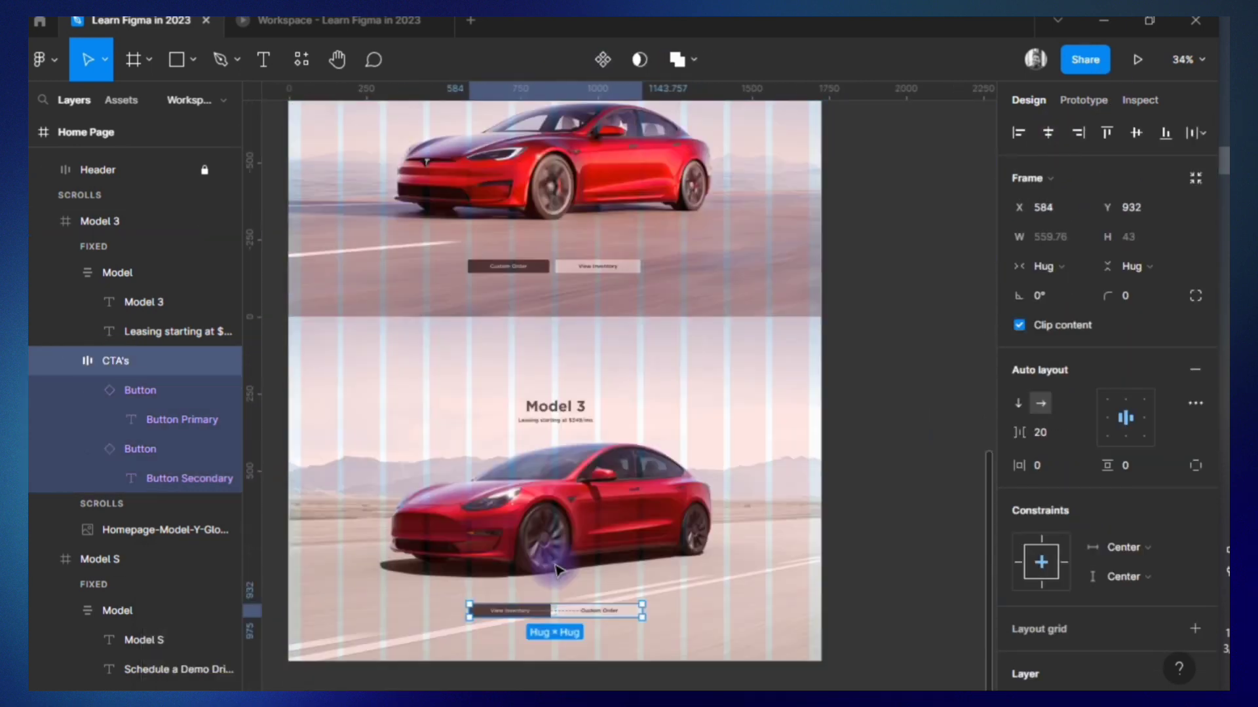
Duplicate the whole Home Page frame and place the copy beside the Assets frame, aligned with its top.
scroll(555, 564, "down", 2)
left_click(595, 588)
scroll(597, 590, "down", 6)
left_click(528, 256)
left_click_drag(548, 257, 555, 267)
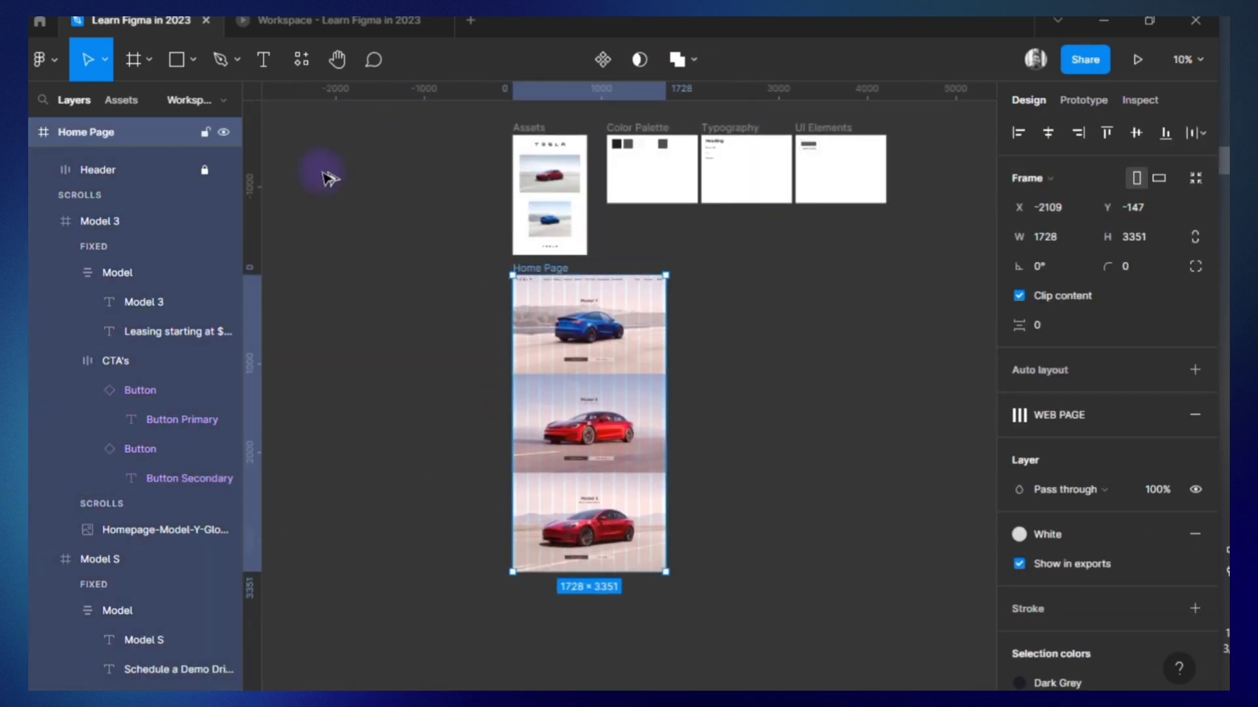
left_click_drag(323, 172, 364, 129, "alt")
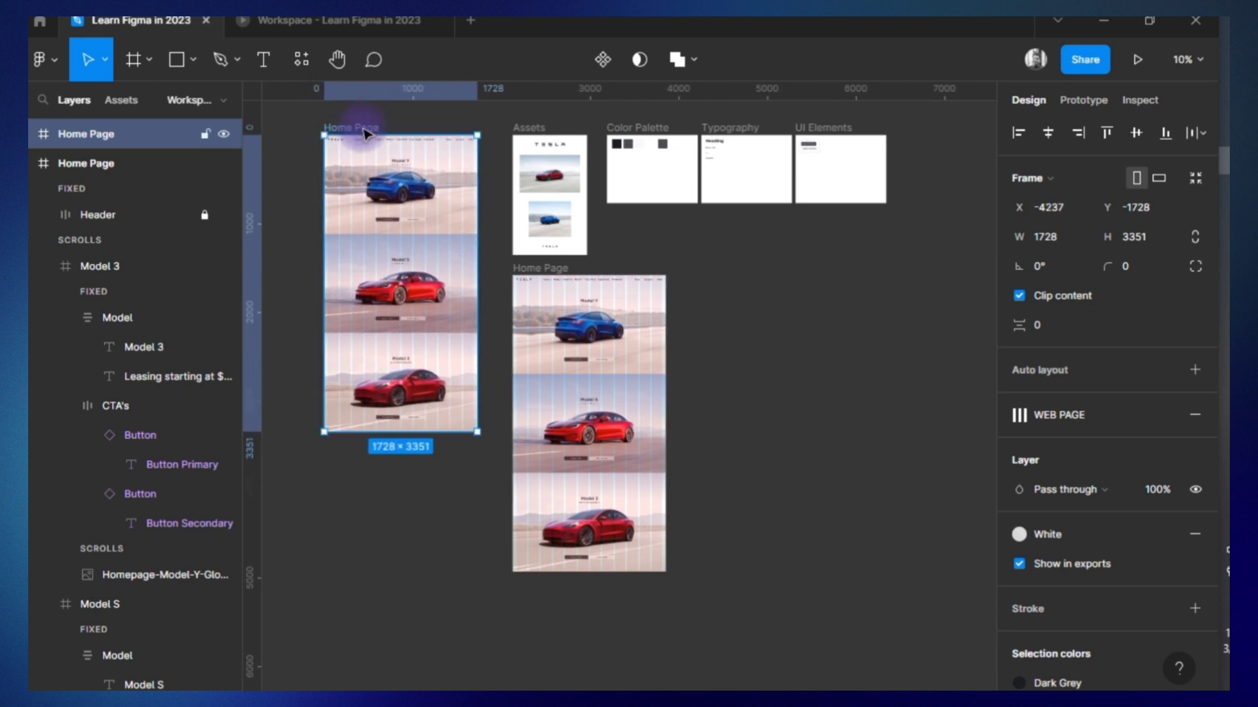
scroll(364, 133, "left", 2)
Shorten the original Home Page frame to a height of 1117 and rename it "Home Page / Model Y".
left_click(600, 271)
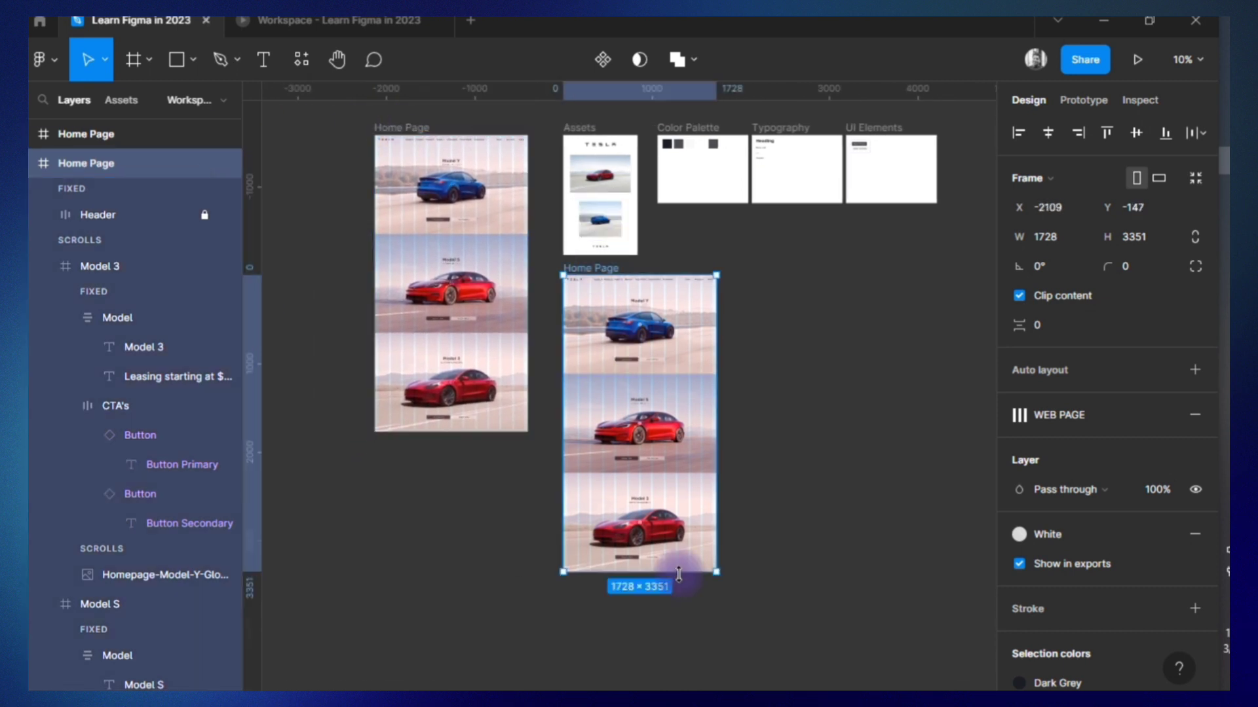
left_click_drag(678, 573, 675, 375)
scroll(600, 302, "right", 2)
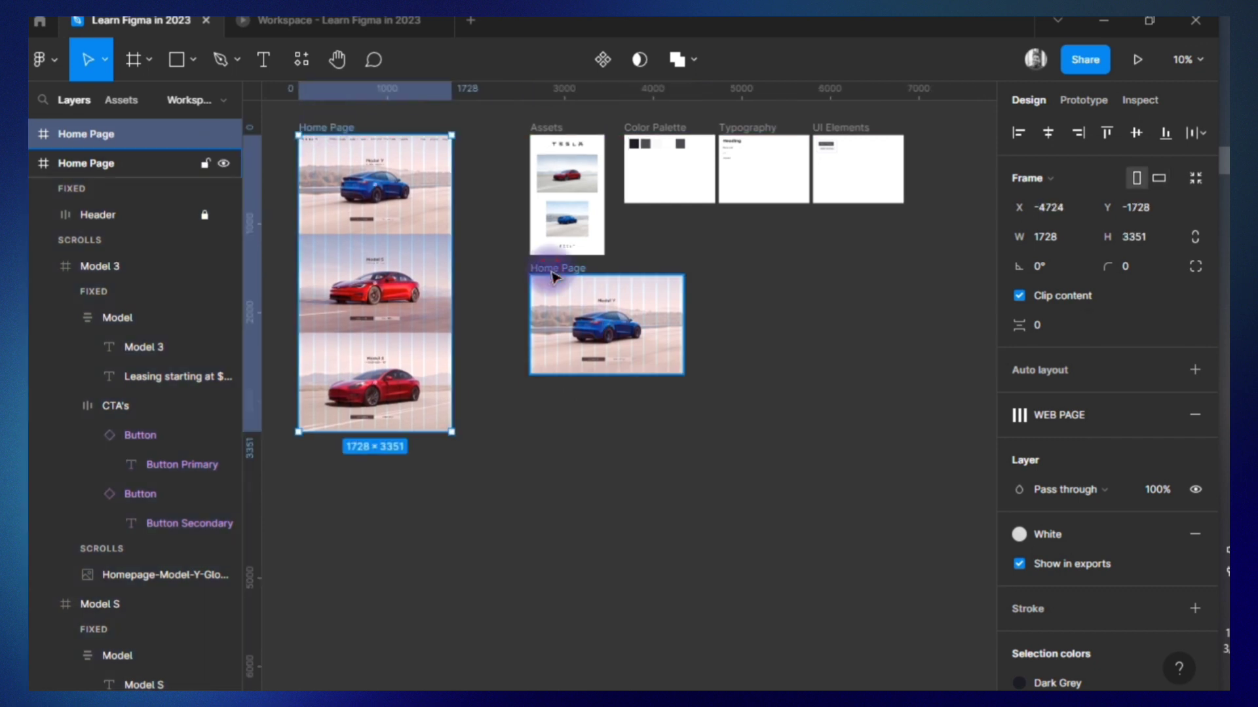
left_click(586, 270)
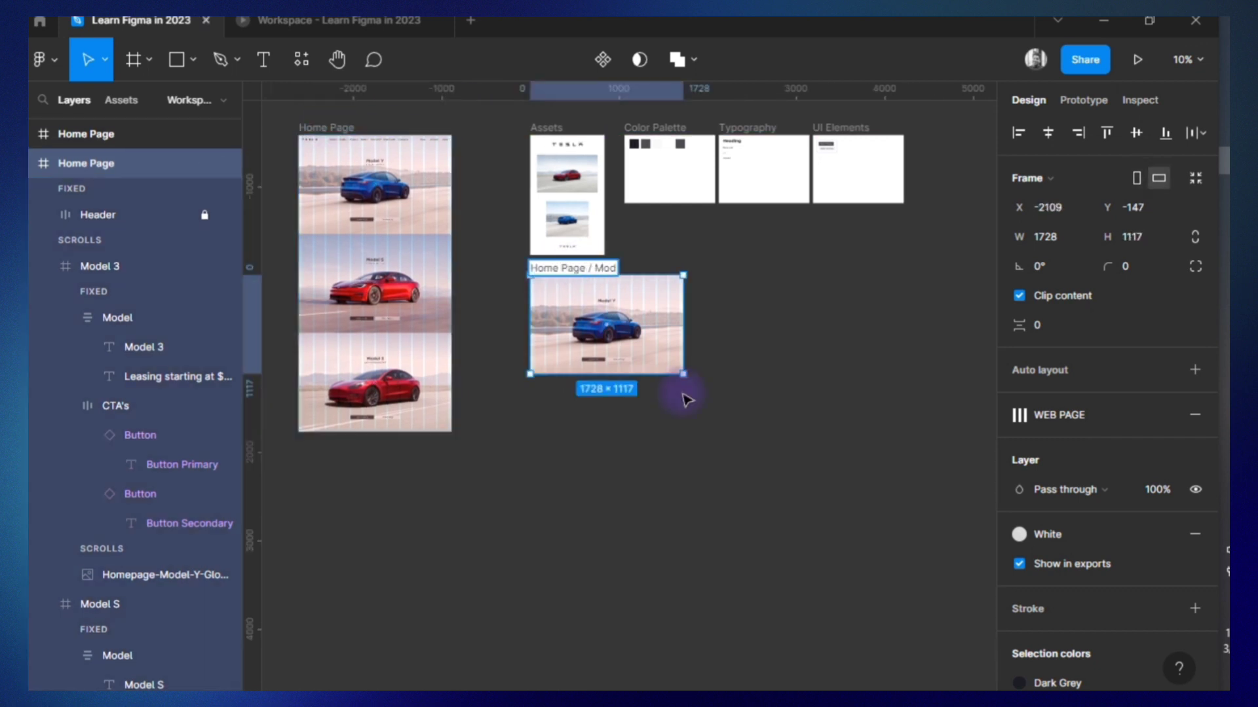
type("el")
key("alt+Tab")
left_click(279, 625, "shift")
left_click(564, 432)
Duplicate the Home Page / Model Y frame and select the copy's header.
left_click(618, 270)
key("ctrl+d")
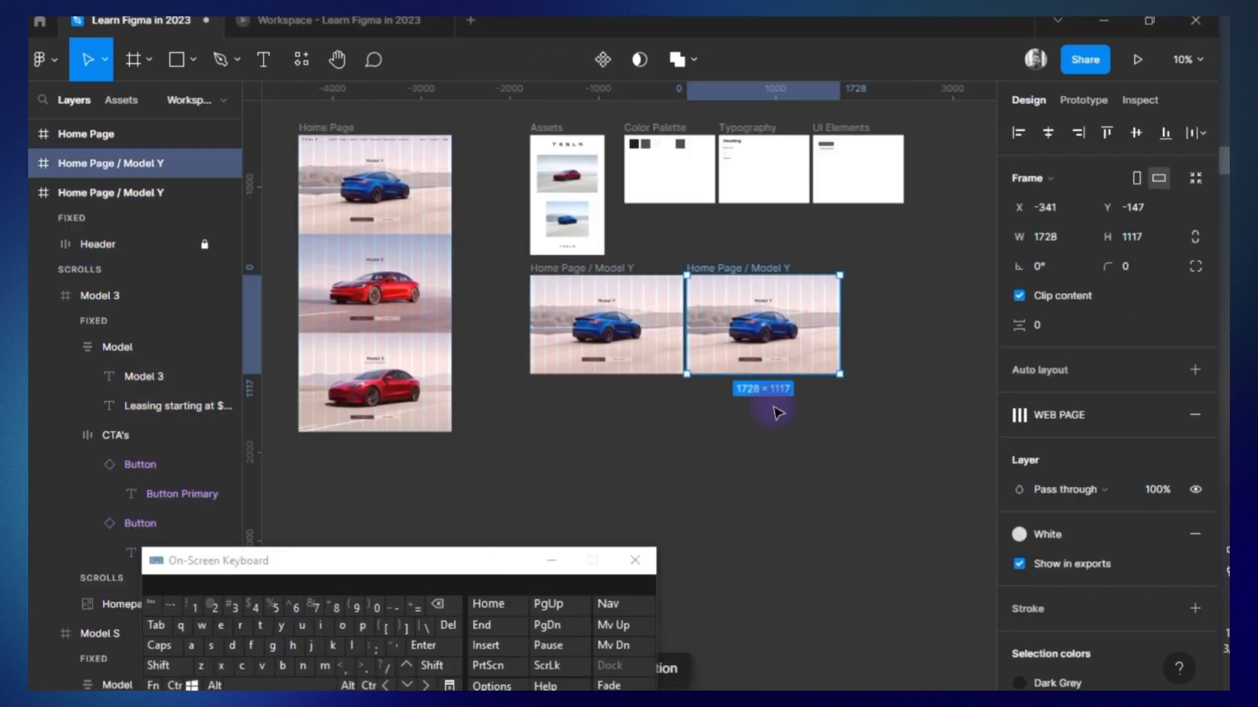
left_click(796, 333)
left_click(93, 212)
scroll(92, 211, "up", 6)
left_click(92, 211)
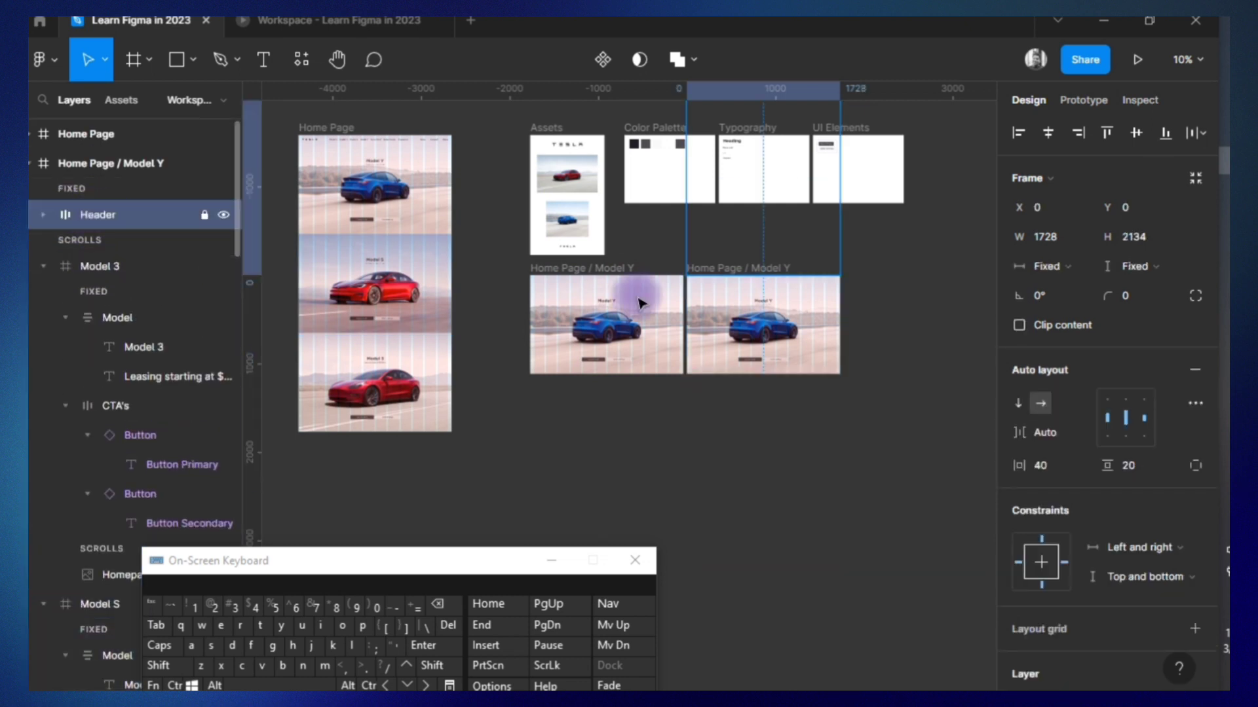
Set the height of the header in the first Home Page / Model Y frame to 100.
left_click(605, 315)
scroll(606, 315, "up", 3)
left_click(111, 486)
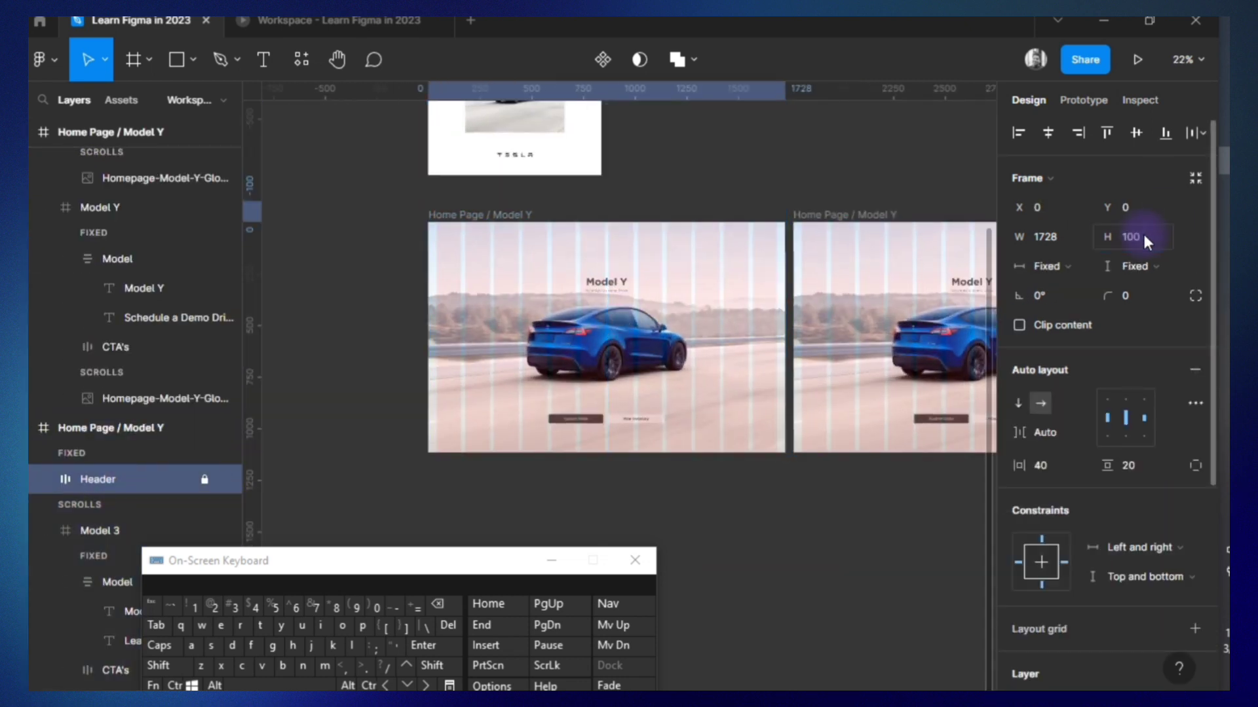
left_click(731, 234)
Unlock the header, move it down into the frame's top edge at Y 0, and flip it vertically.
left_click(207, 482)
key("Down")
key("Down")
key("Down")
key("Down")
key("Down")
key("Down")
key("Down")
key("Down")
key("Down")
key("Down")
key("Down")
key("Down")
key("Down")
key("Down")
key("Down")
key("Down")
key("Down")
key("Down")
key("Down")
key("Down")
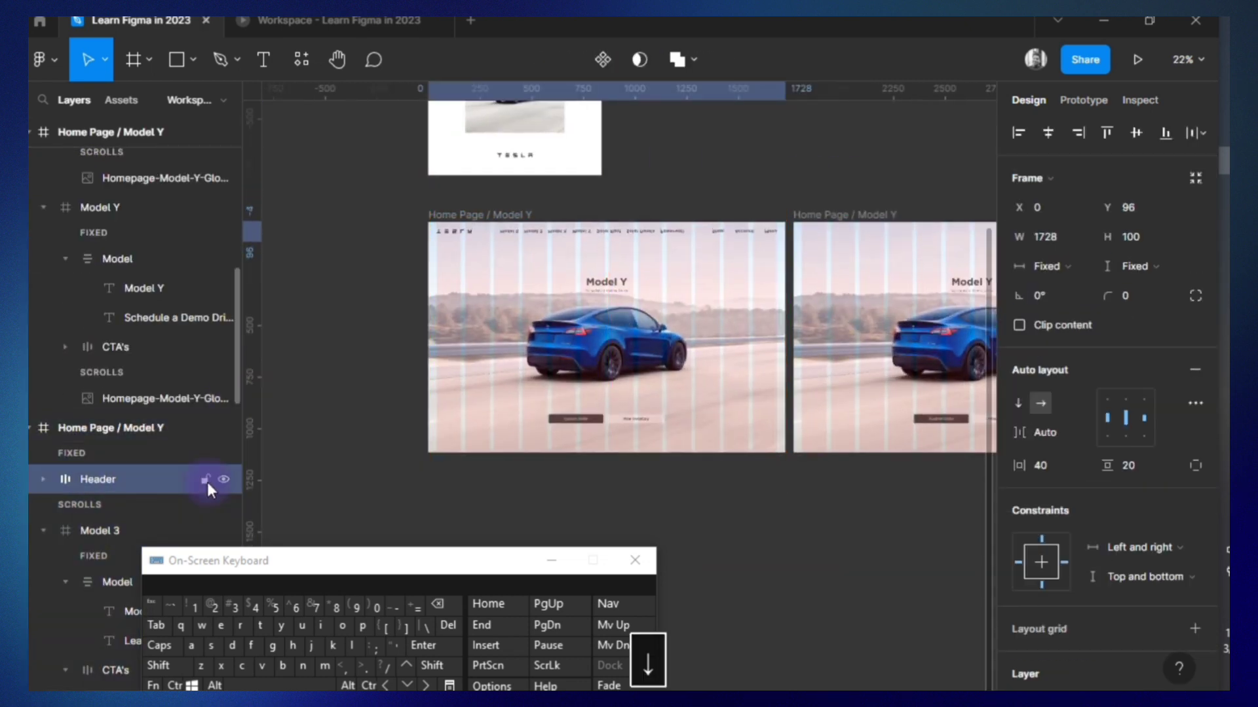
key("Down")
key("Down")
key("Down")
key("Down")
right_click(186, 480)
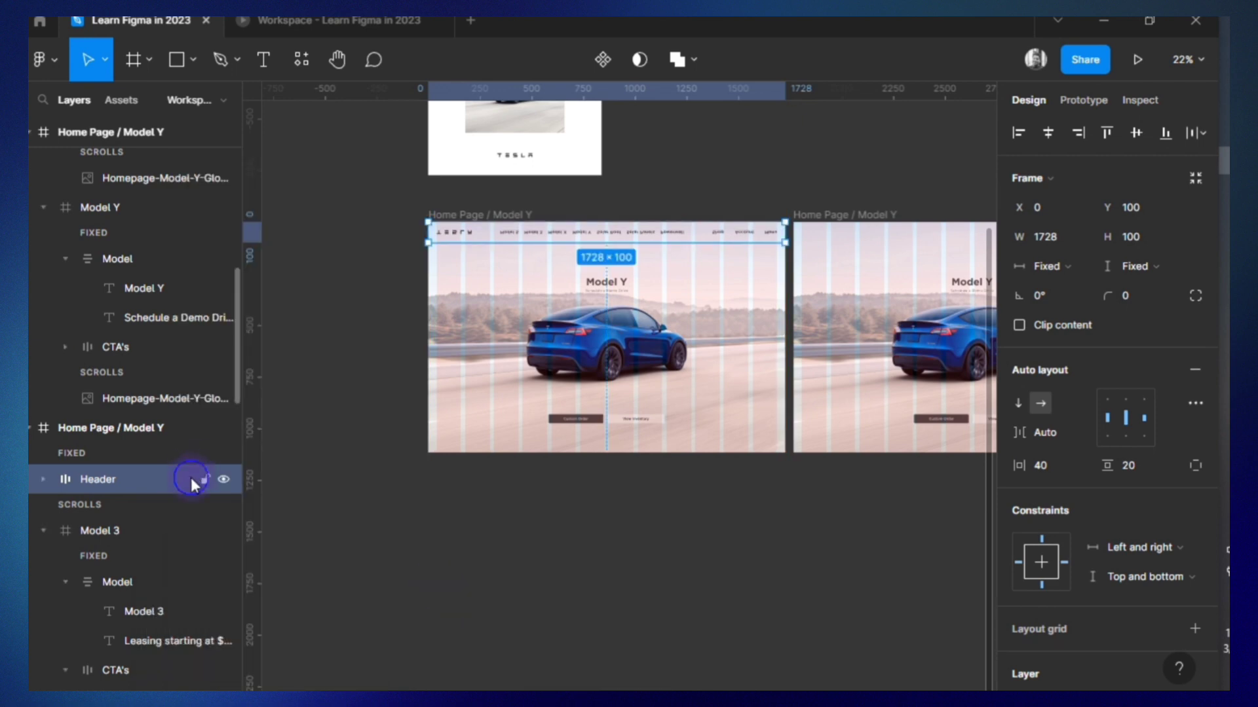
right_click(191, 478)
left_click(241, 680)
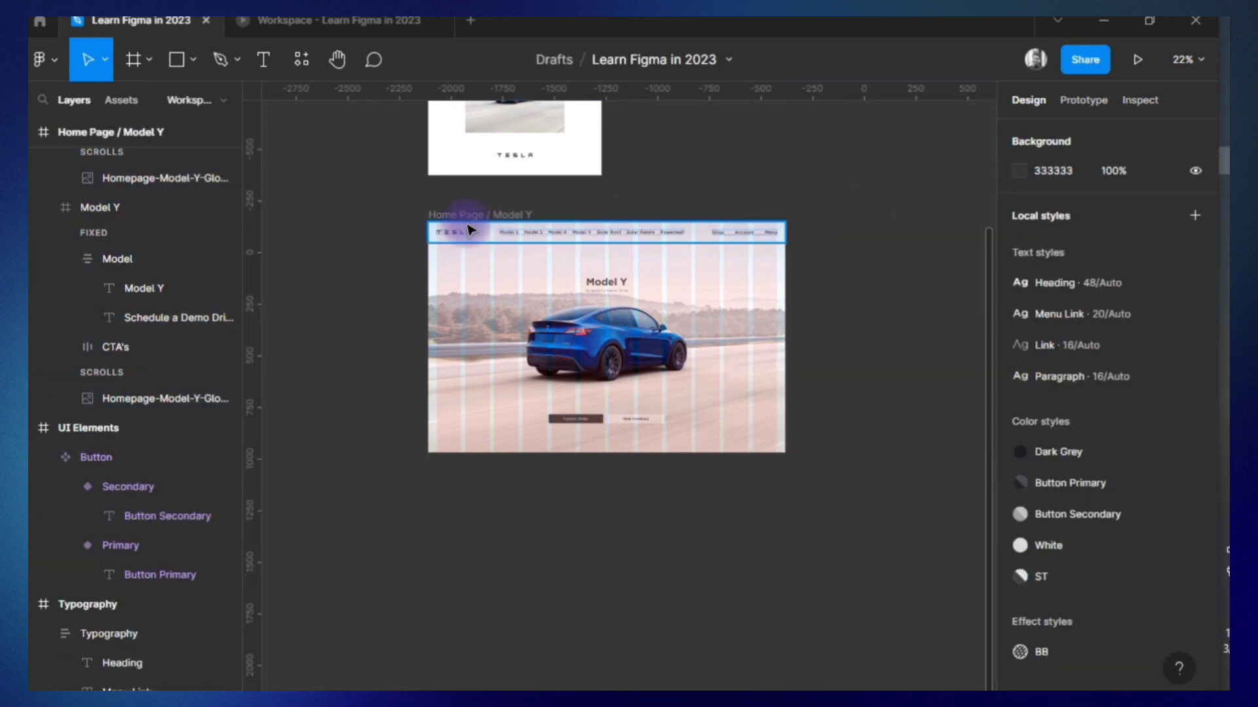
Replace the earlier copy with a fresh duplicate of the Home Page / Model Y frame and lock the duplicate's header.
scroll(374, 135, "up", 3)
left_click(374, 135)
scroll(373, 135, "down", 2)
key("ctrl+d")
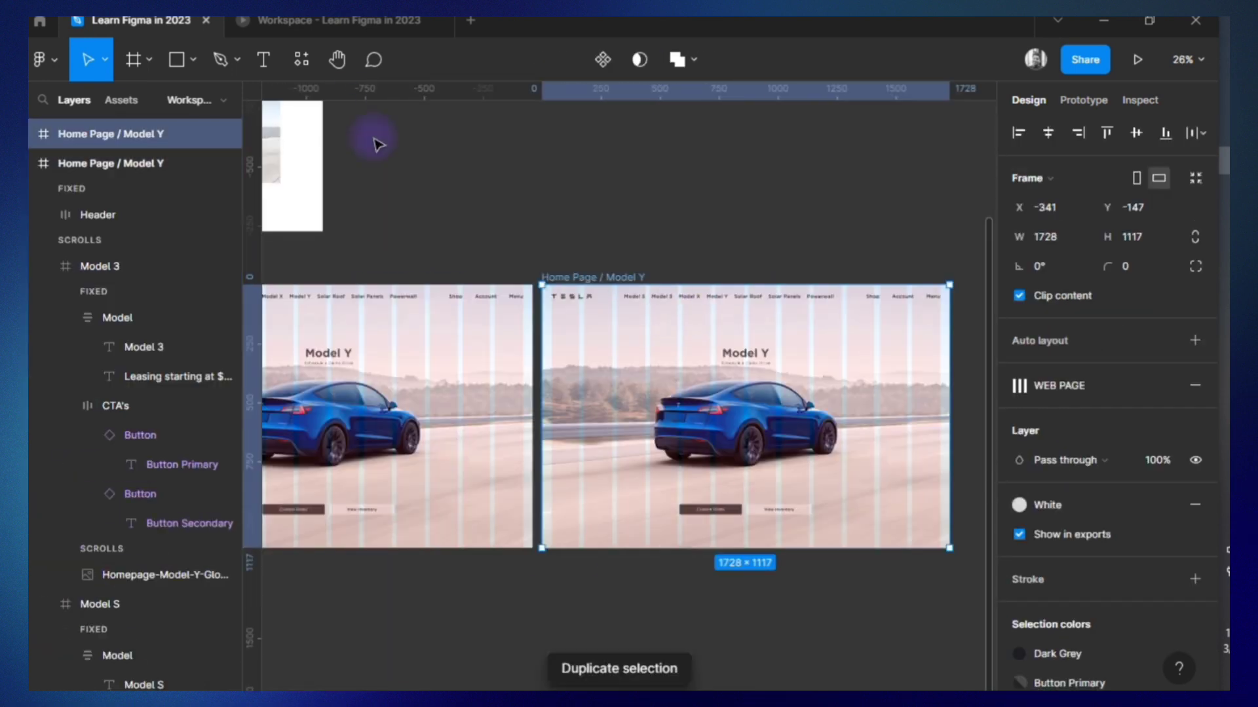
left_click(31, 164)
left_click(30, 135)
left_click(204, 186)
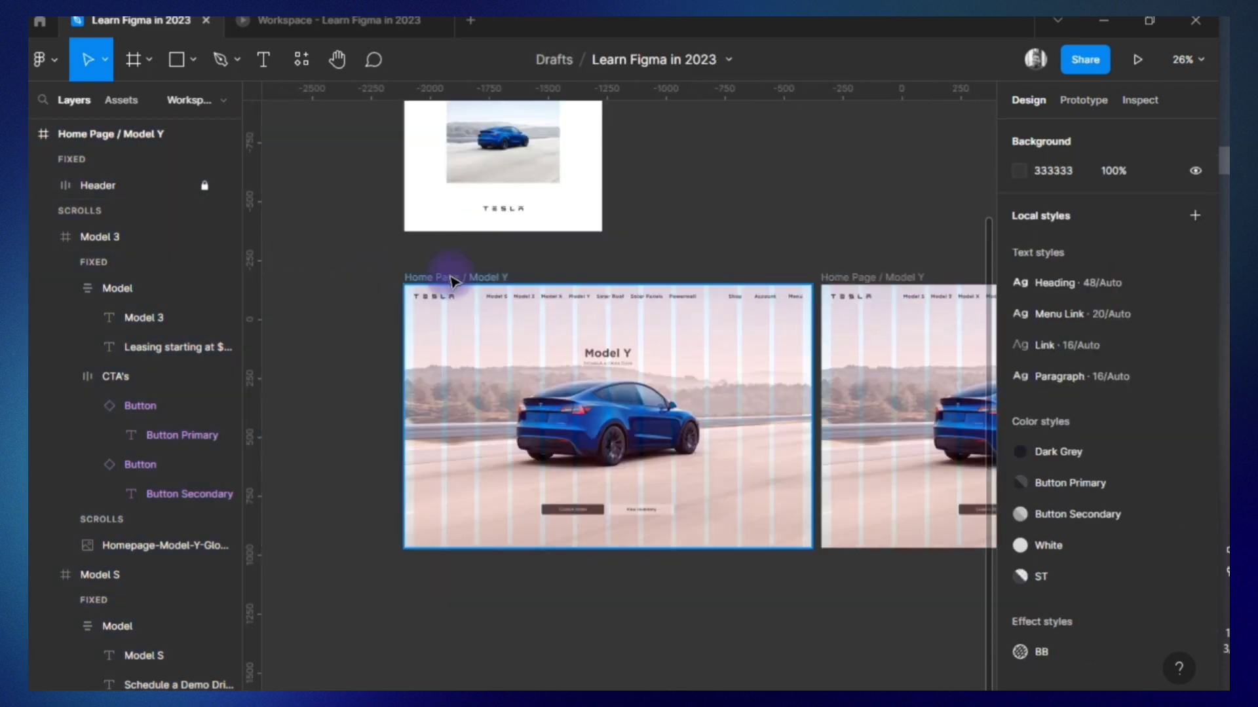
Preview the Model Y home page in the prototype presentation and return to the design file.
left_click(432, 277)
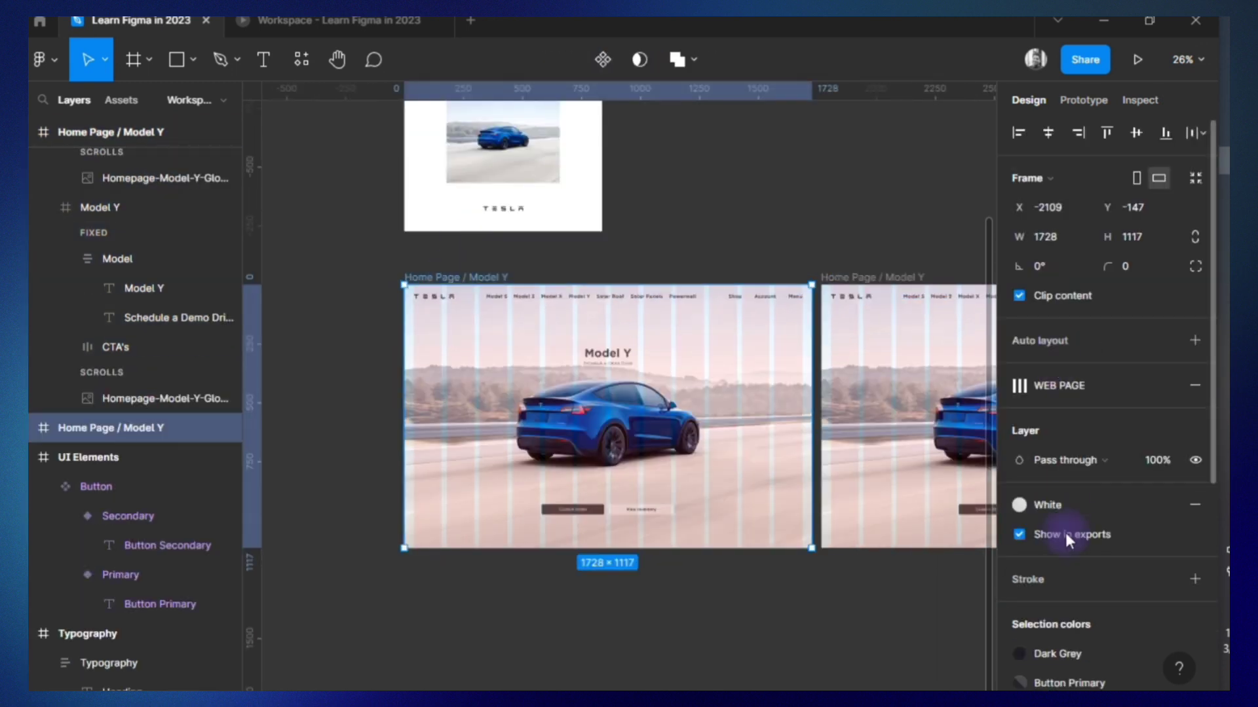
left_click(357, 21)
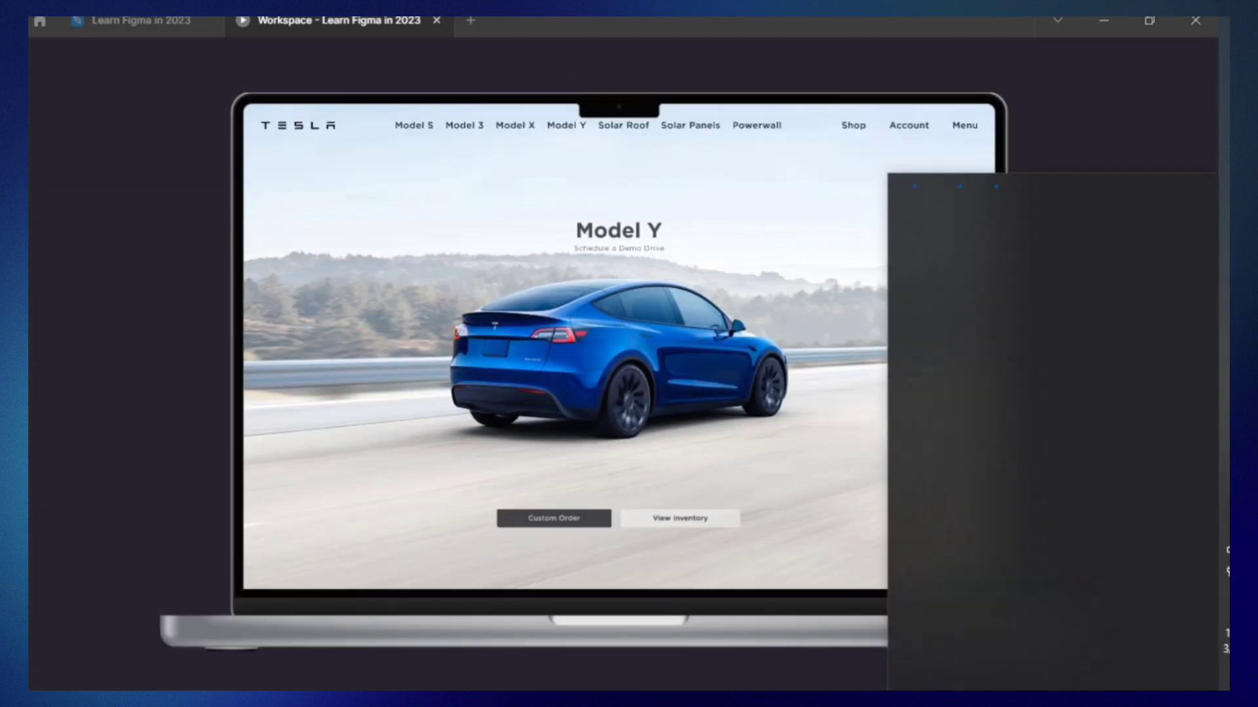
left_click(122, 19)
scroll(529, 499, "right", 1)
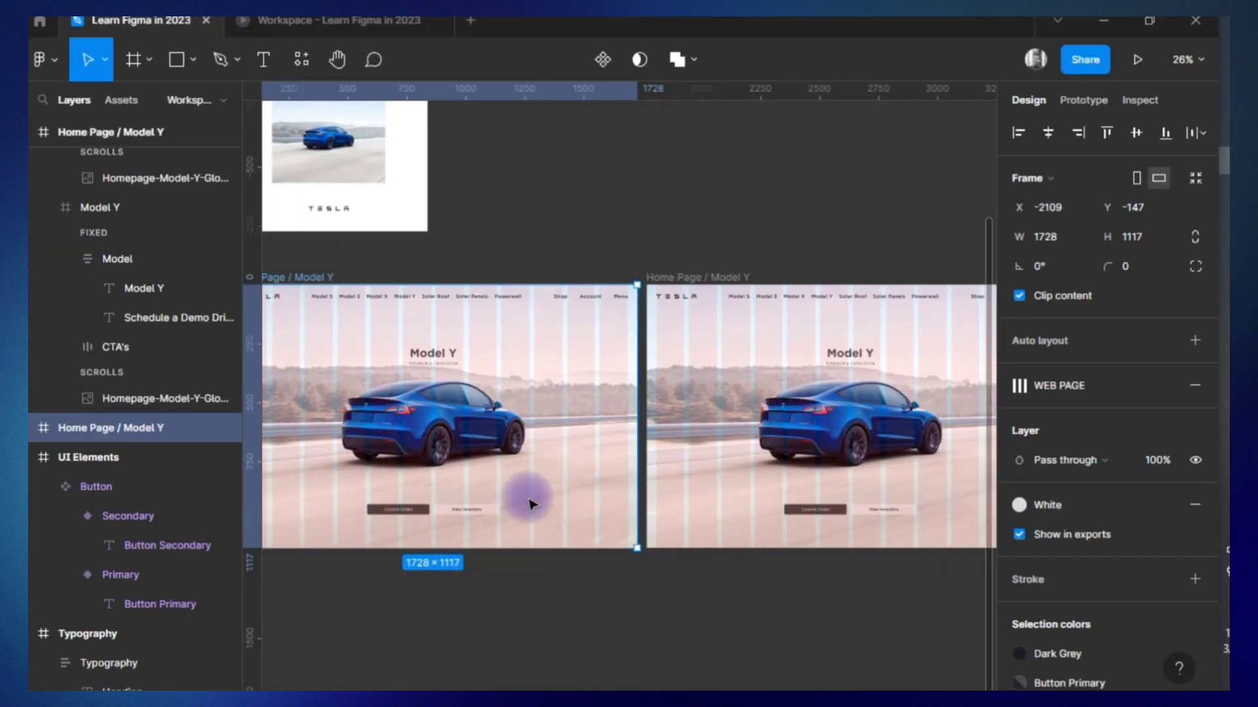
Move the Model 3, Model S and Model Y sections in the duplicated frame up together so Model S fills the frame.
left_click(695, 278)
scroll(131, 278, "up", 1)
left_click(44, 293)
scroll(45, 298, "up", 3)
left_click(45, 306)
scroll(47, 298, "up", 2)
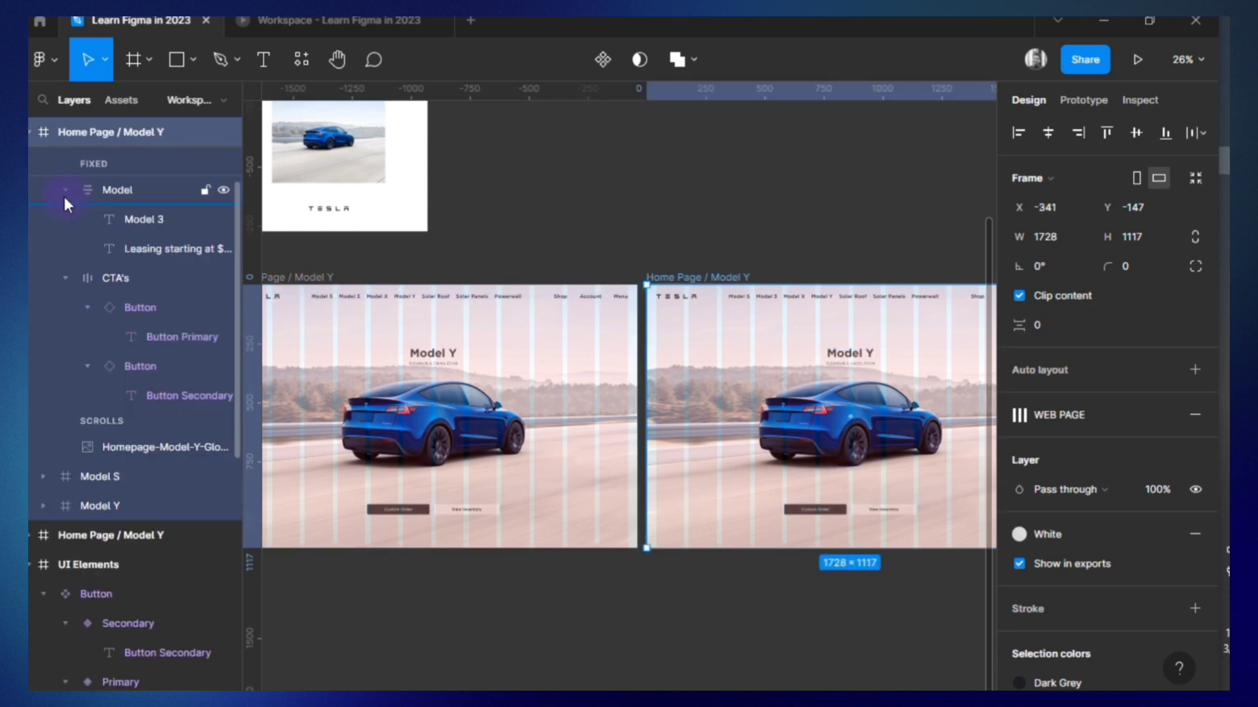
left_click(64, 193)
left_click(64, 219)
scroll(58, 230, "up", 2)
left_click(44, 265)
left_click(112, 268)
left_click(126, 298, "shift")
left_click(134, 327, "shift")
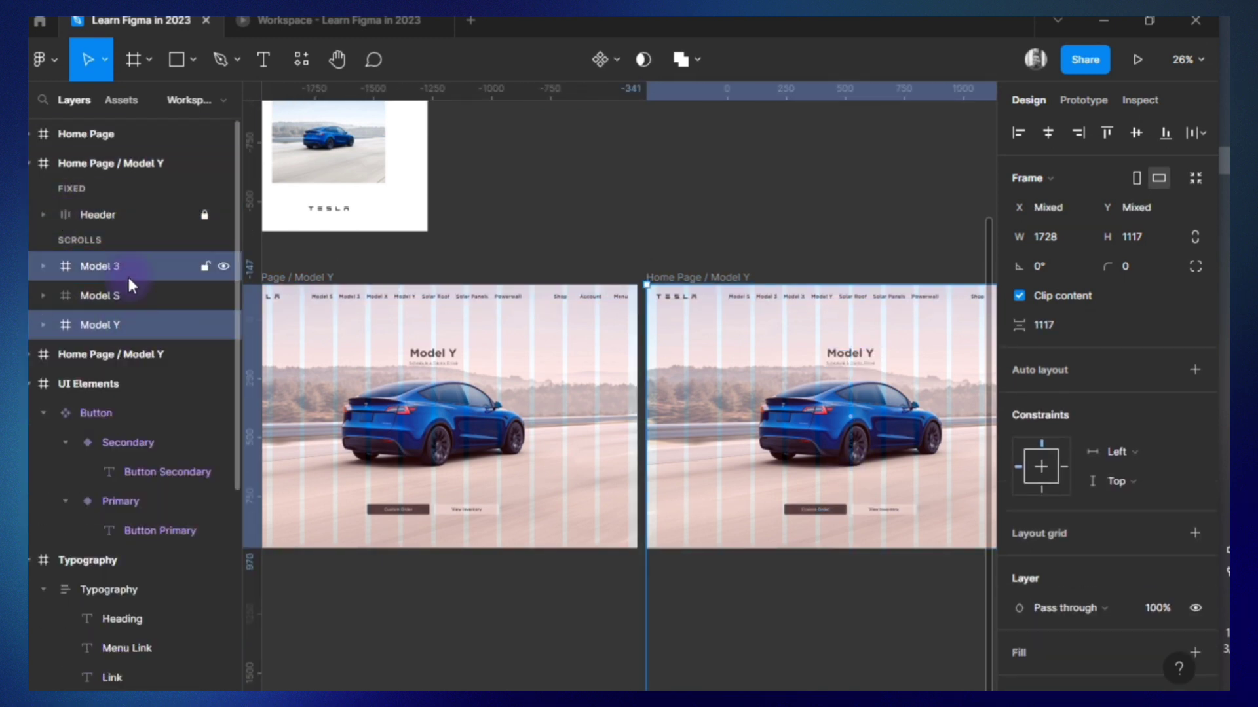
scroll(589, 655, "down", 3)
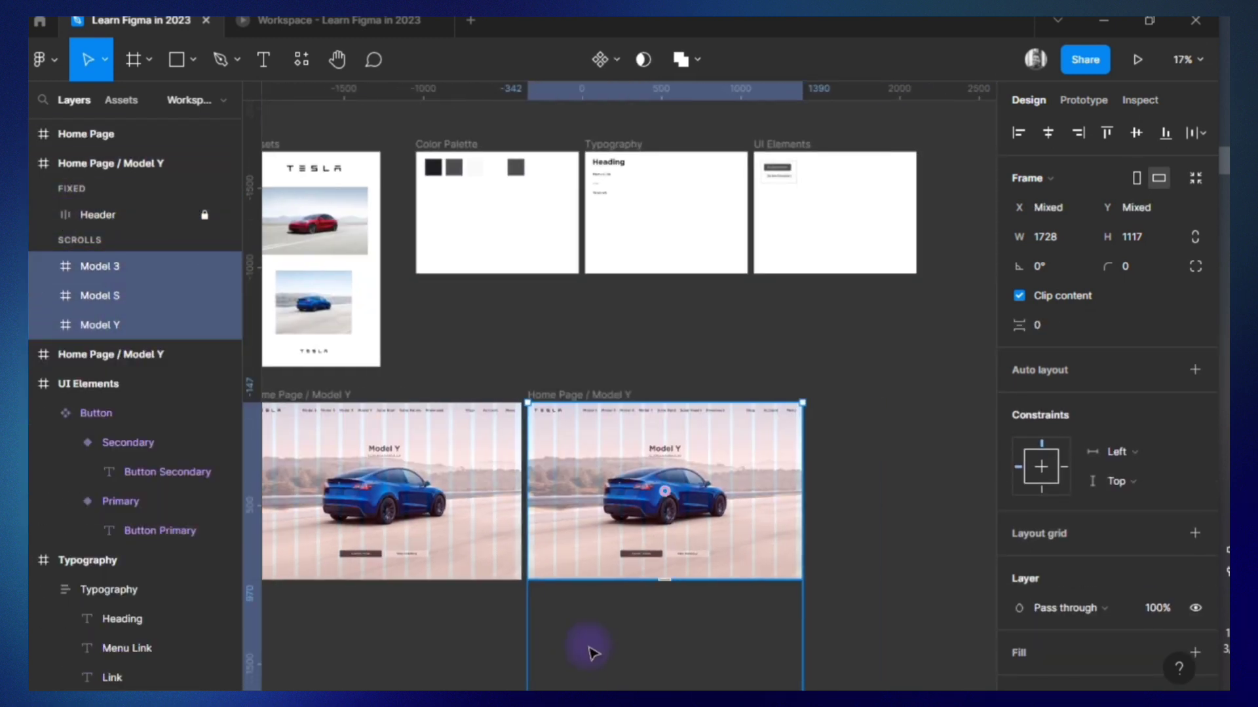
left_click(836, 491)
Duplicate the frame showing Model S and rename the original of the two "Home Page / Model S".
left_click(686, 395)
key("ctrl+d")
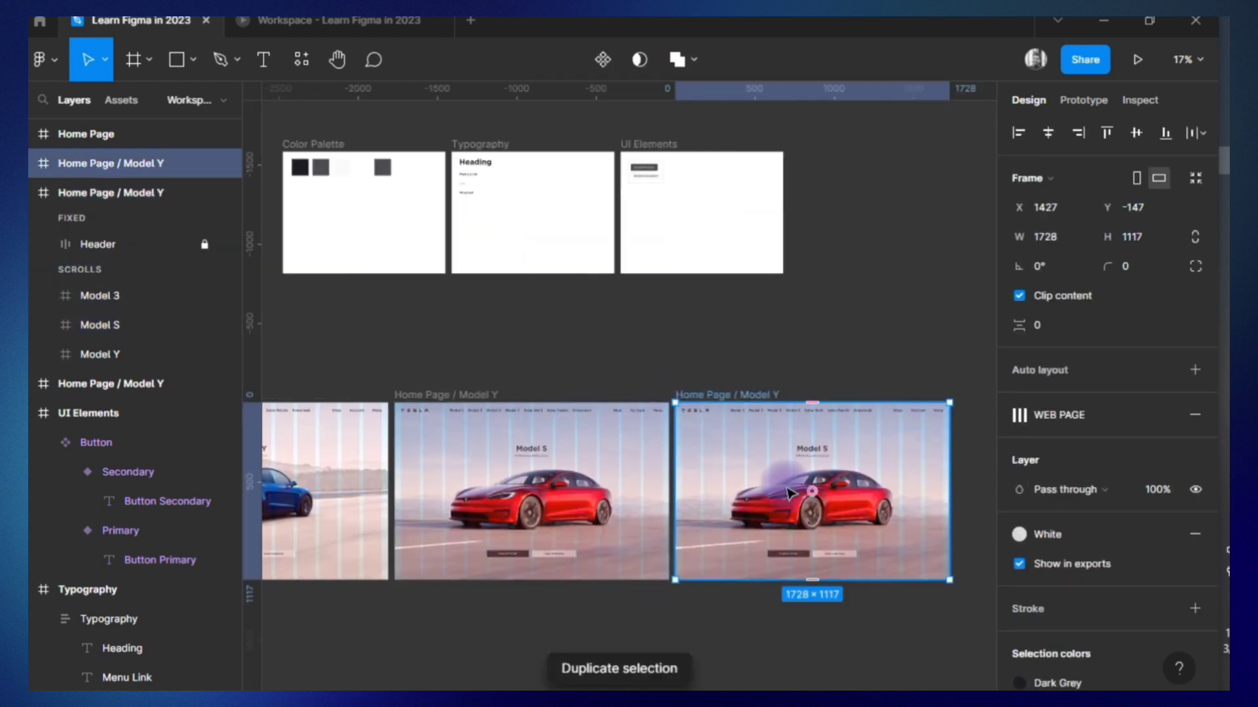
double_click(496, 396)
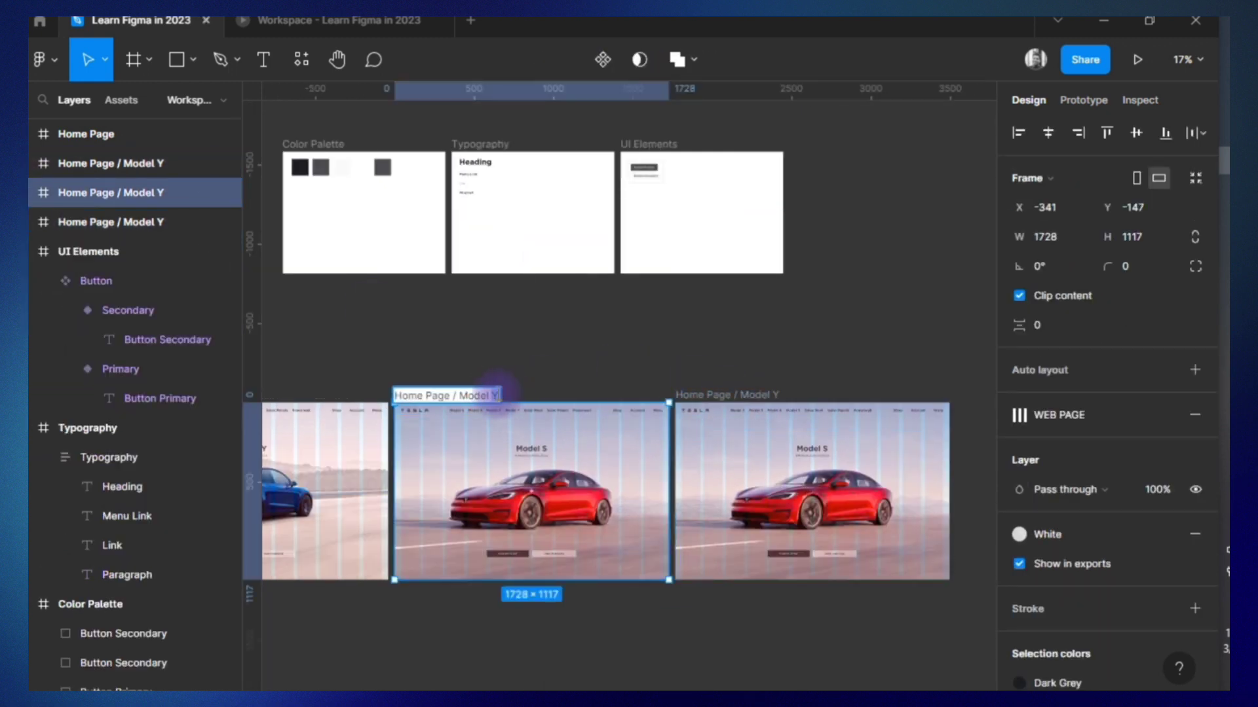
Rename the last duplicated frame as "Home Page / Model 3".
left_click(776, 397)
type("3")
key("Return")
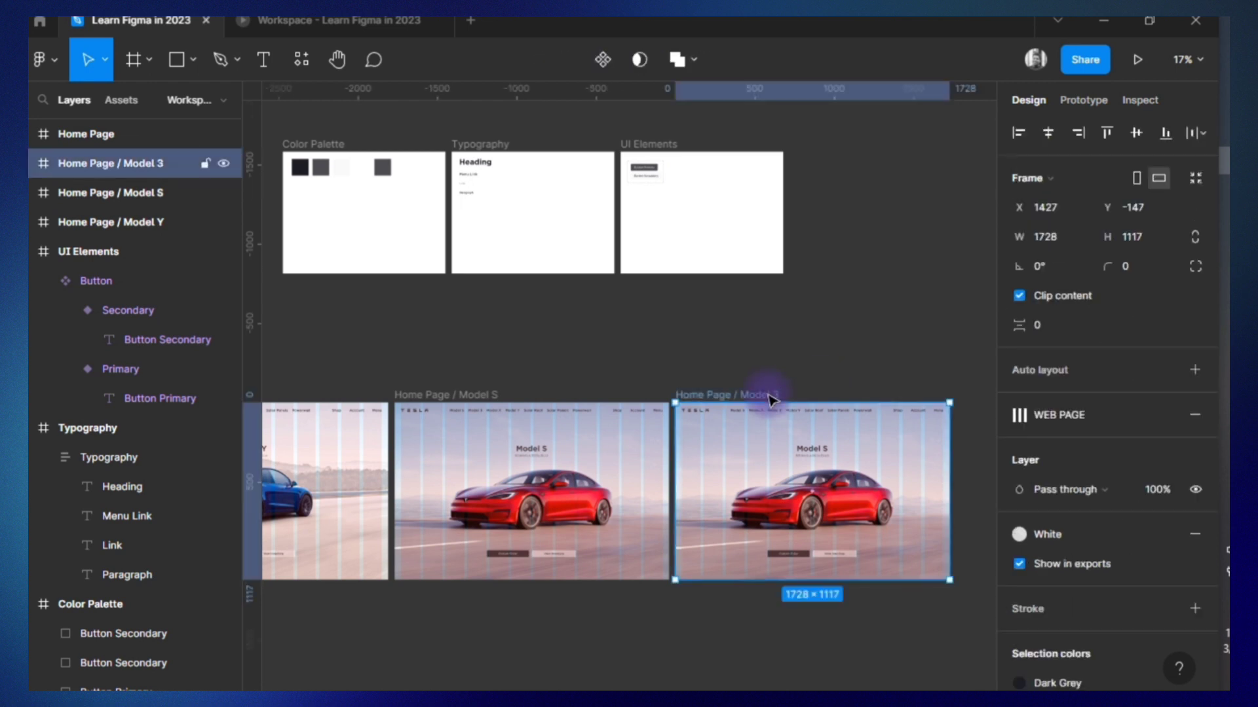
Move the Model 3, Model S and Model Y sections in the Model 3 frame up together so Model 3 fills it.
left_click(35, 164)
left_click(131, 269)
left_click(124, 325, "shift")
left_click_drag(841, 529, 844, 451)
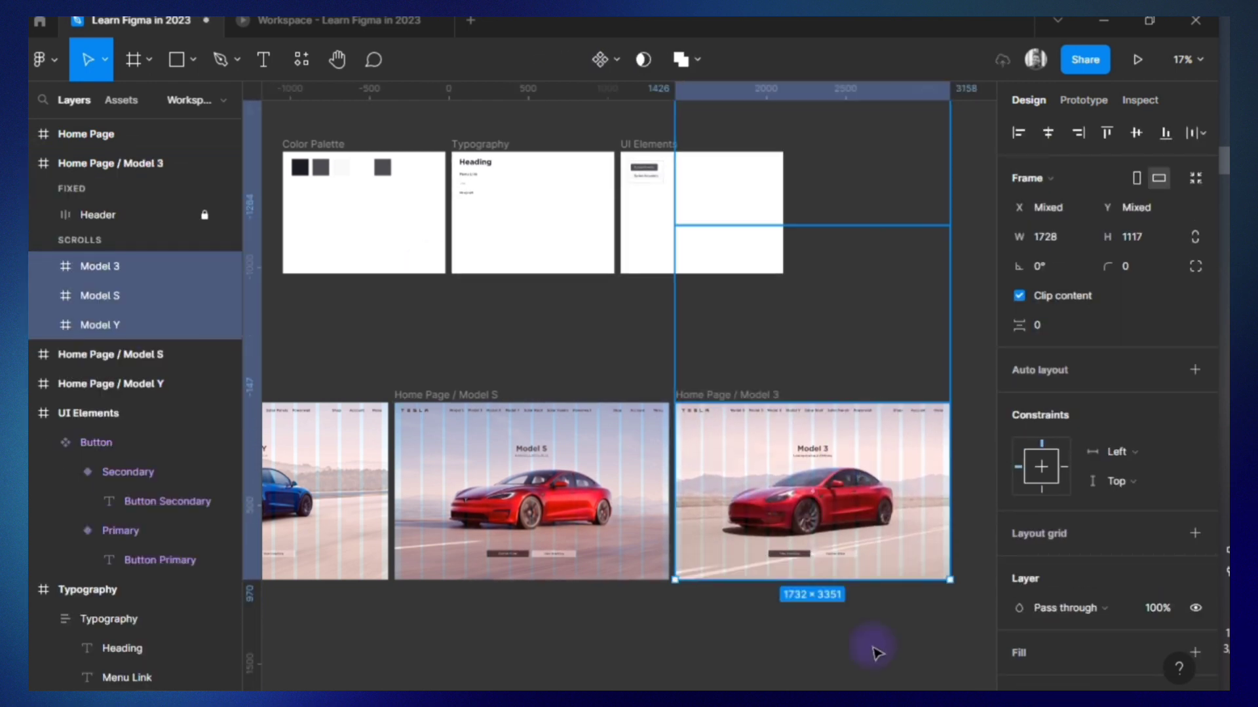
left_click(875, 651)
scroll(786, 524, "left", 1)
scroll(548, 436, "down", 2)
left_click(402, 409)
left_click(35, 164)
left_click(125, 166)
left_click(138, 193, "shift")
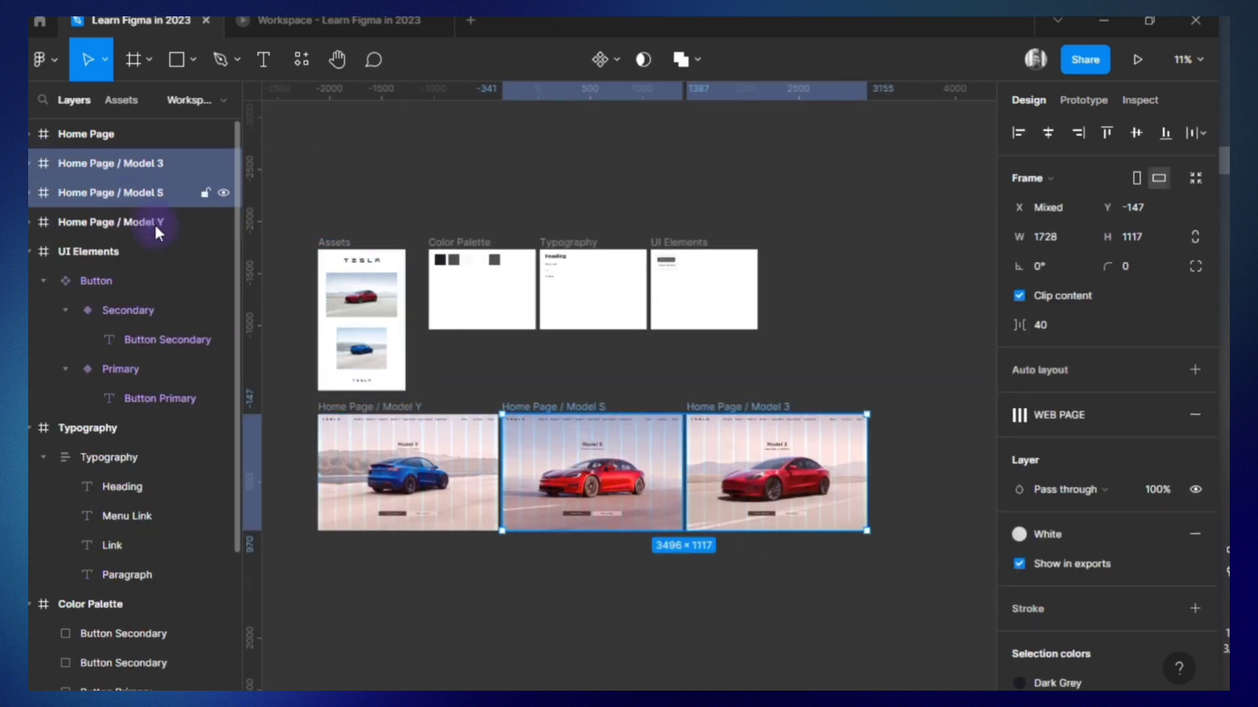
left_click(155, 225, "shift")
left_click(613, 61)
left_click(471, 364)
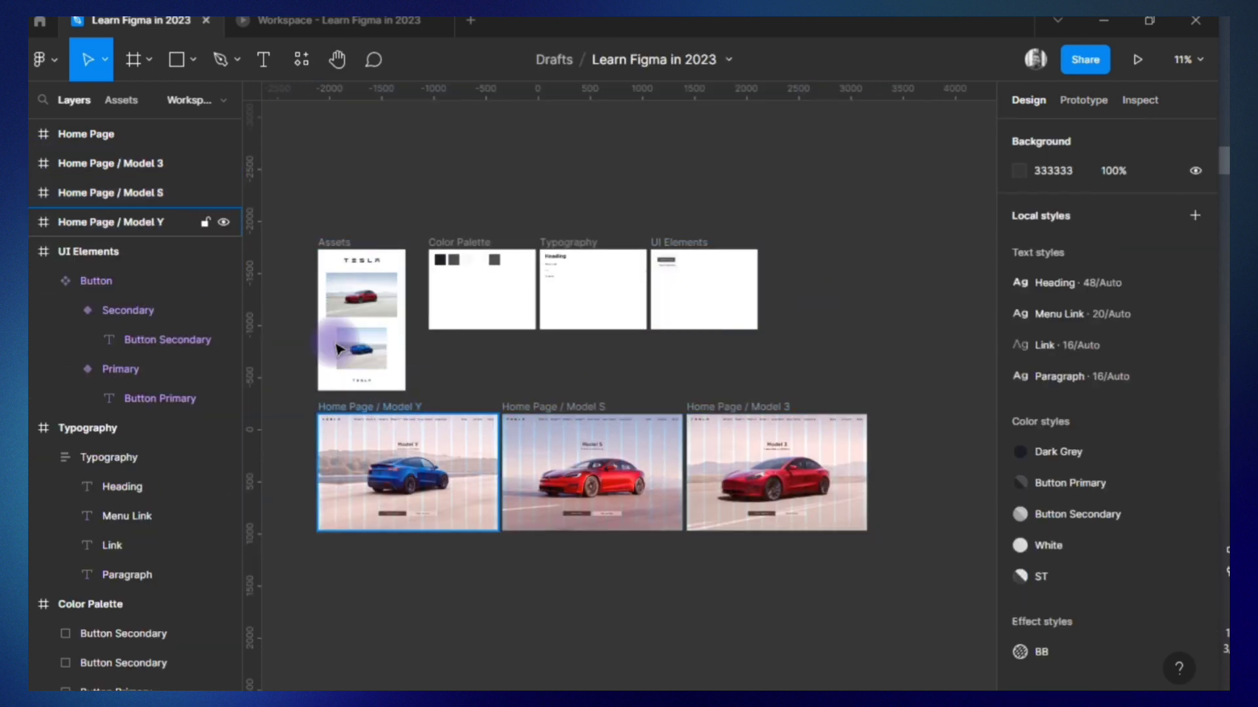
Duplicate the three Home Page / Model frames below the originals and combine the copies into a component set.
left_click(154, 193)
left_click(154, 222, "shift")
left_click(153, 162, "shift")
left_click_drag(618, 478, 619, 632)
left_click(617, 61)
left_click(621, 145)
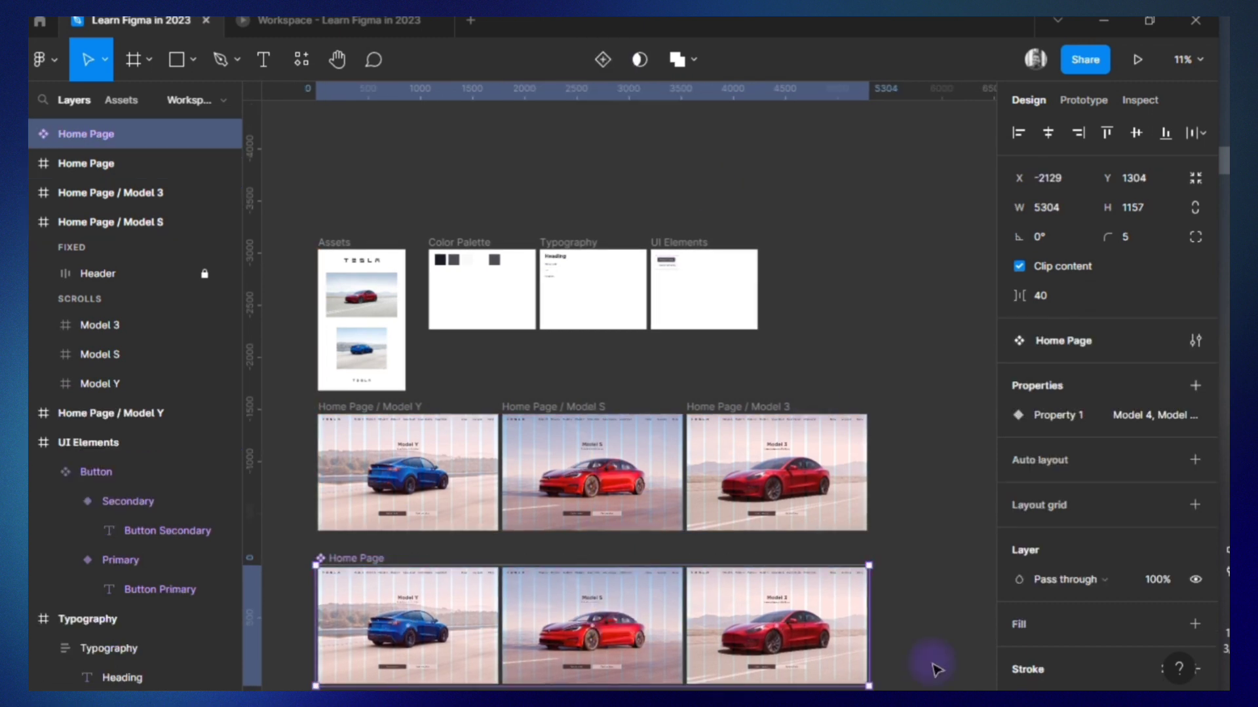
Rename the Home Page component set's variant property as "Section".
scroll(891, 596, "down", 3)
left_click(634, 567)
left_click(340, 367)
double_click(1068, 417)
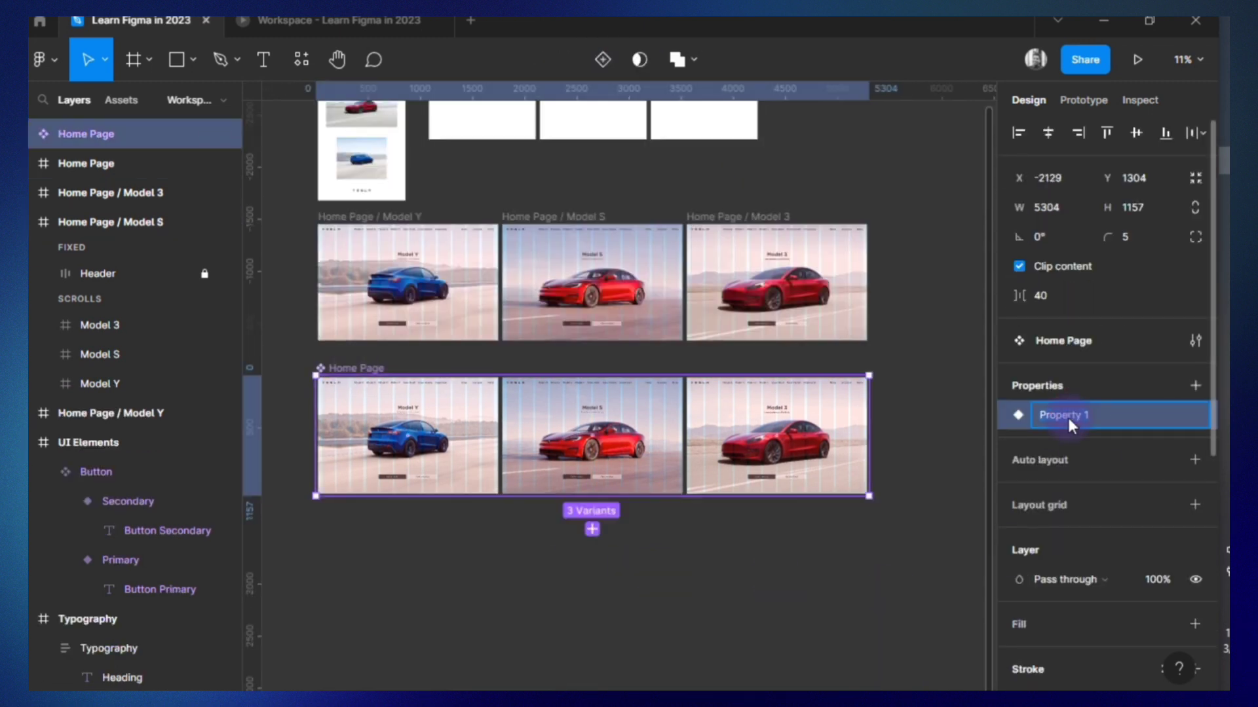
type("Section")
key("Return")
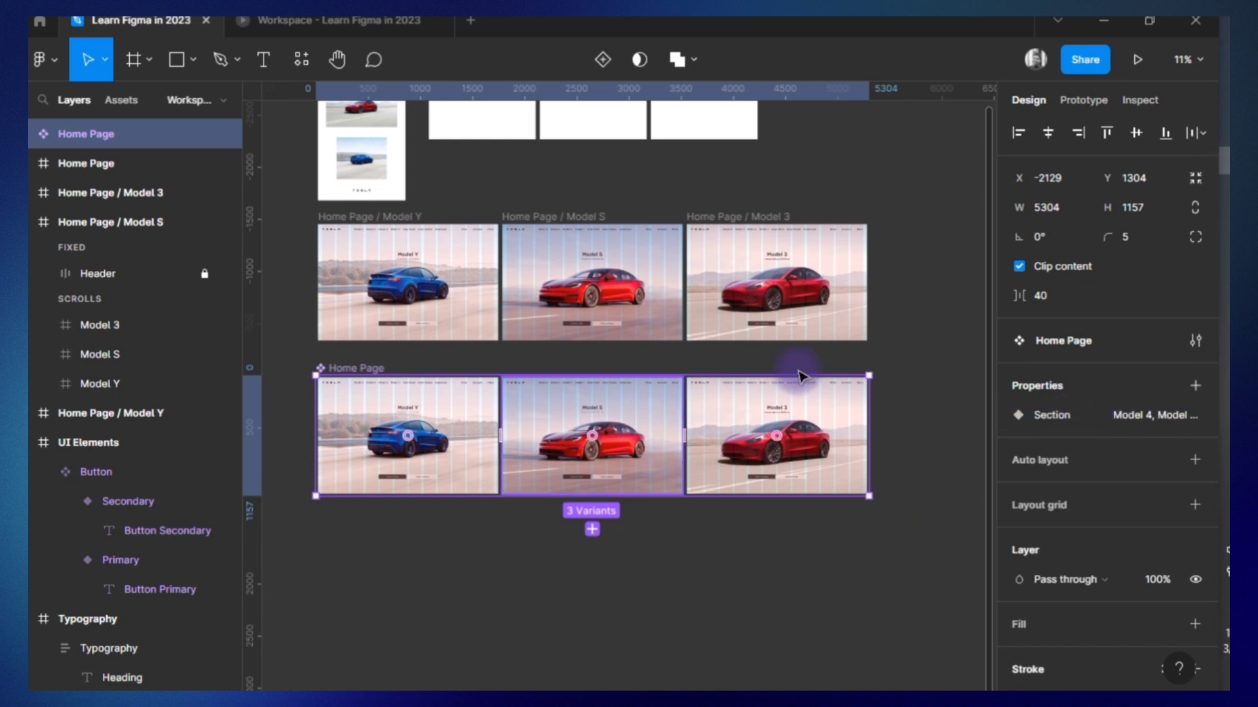
Rename the variant with the Model 3 car from Model 4 to Model 3.
left_click(1083, 100)
left_click(32, 133)
left_click(184, 161)
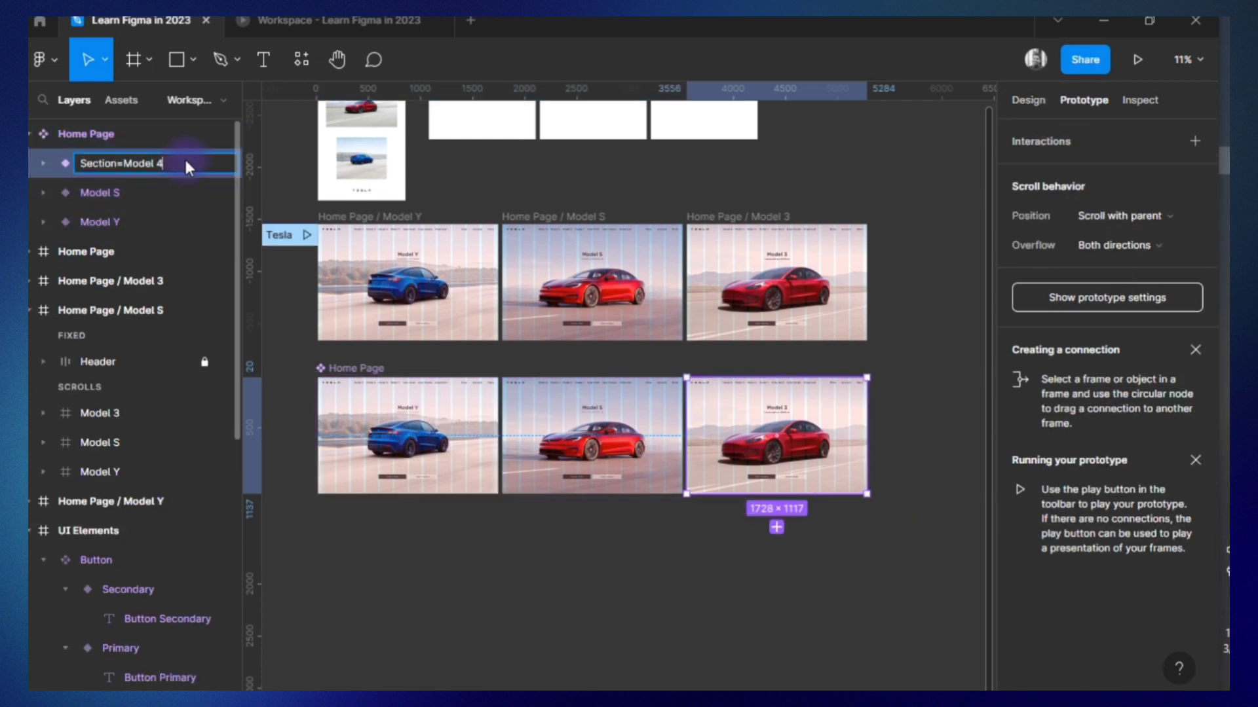
Add an On click interaction without a destination to the Model Y variant.
left_click(136, 221)
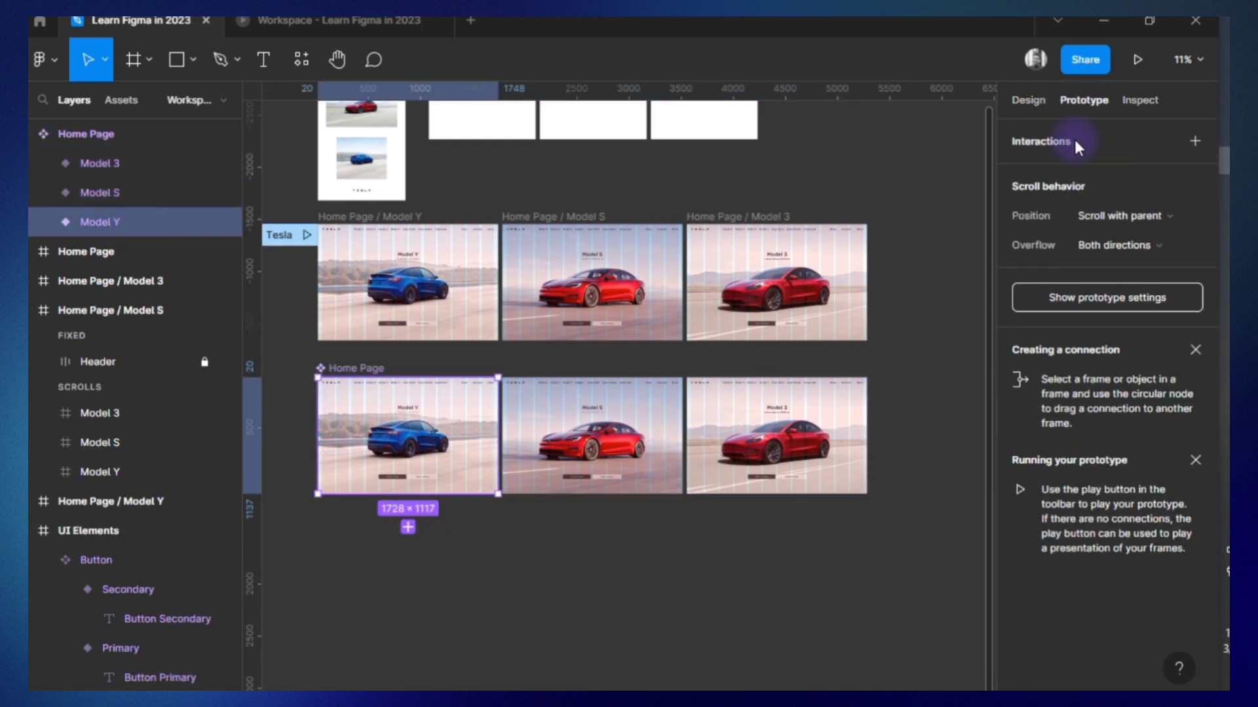
left_click(1195, 141)
left_click(941, 245)
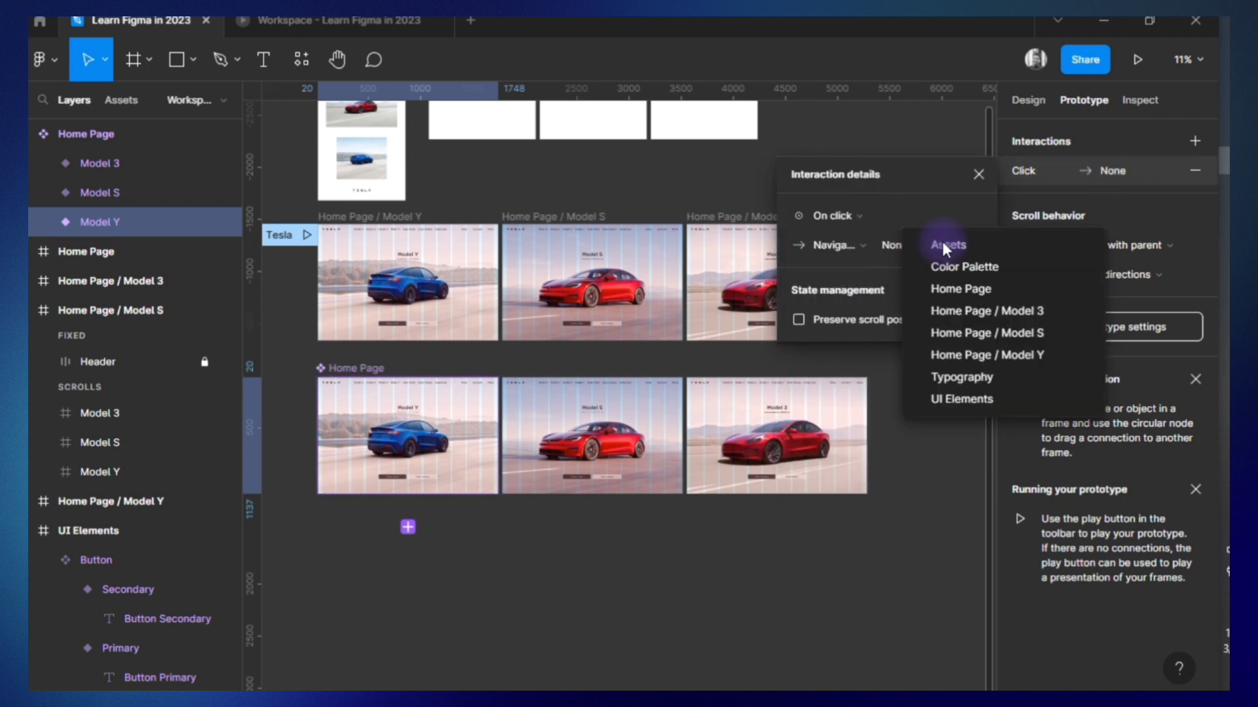
left_click(489, 437)
Link the Model Y variant to Model S with an On drag, Change to interaction using Smart animate at 600ms.
left_click_drag(498, 435, 546, 433)
scroll(547, 438, "up", 3)
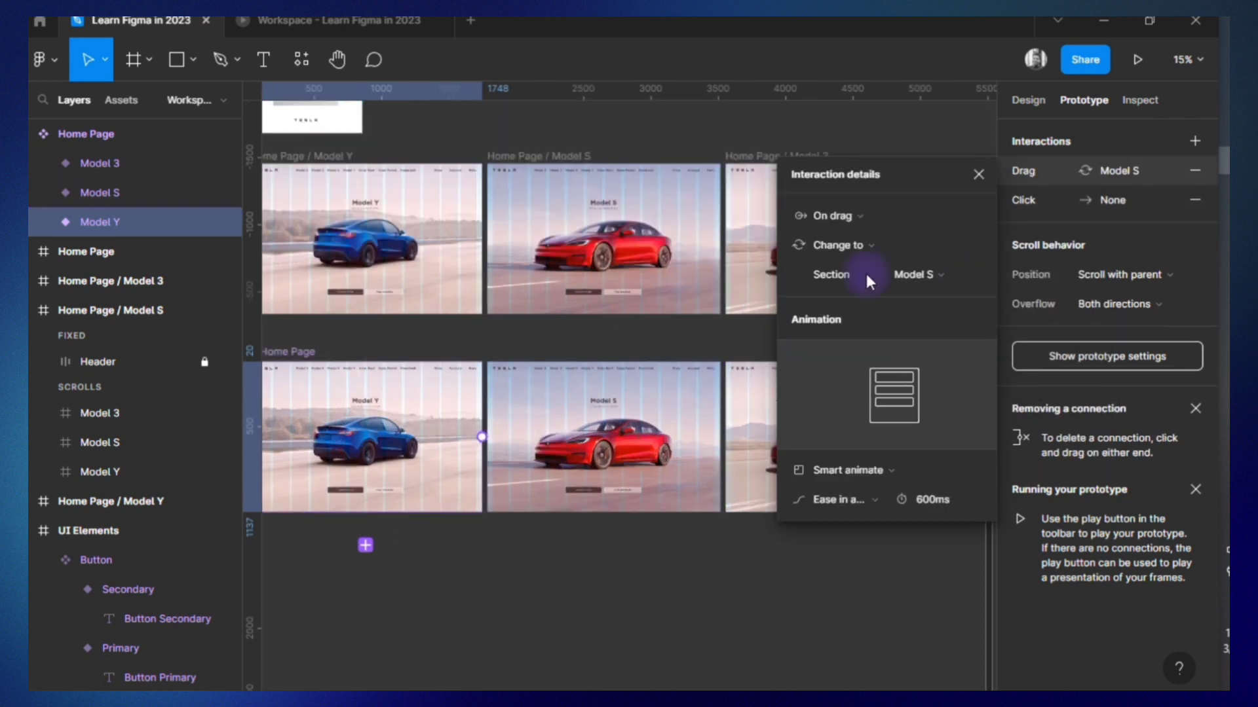
left_click(844, 218)
left_click(845, 220)
left_click(875, 500)
left_click(876, 499)
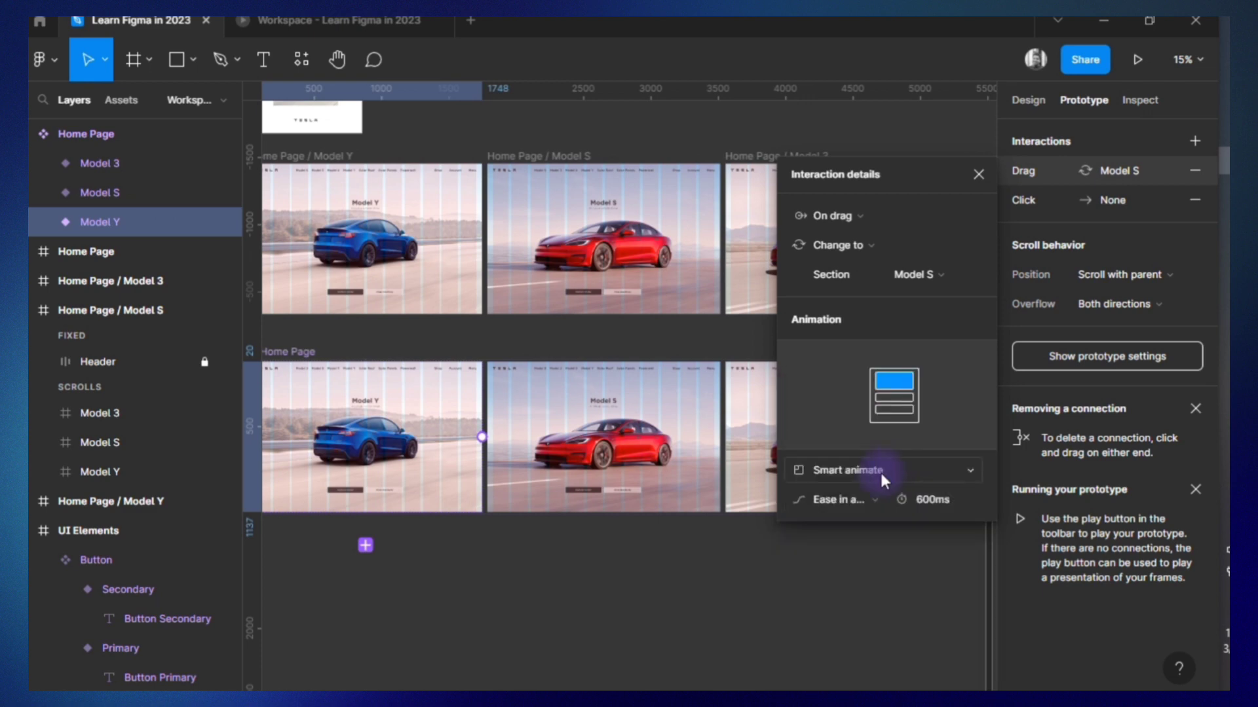
Link the Model S variant to Model 3 on drag and the Model 3 variant back to Model Y on click.
left_click_drag(723, 446, 742, 446)
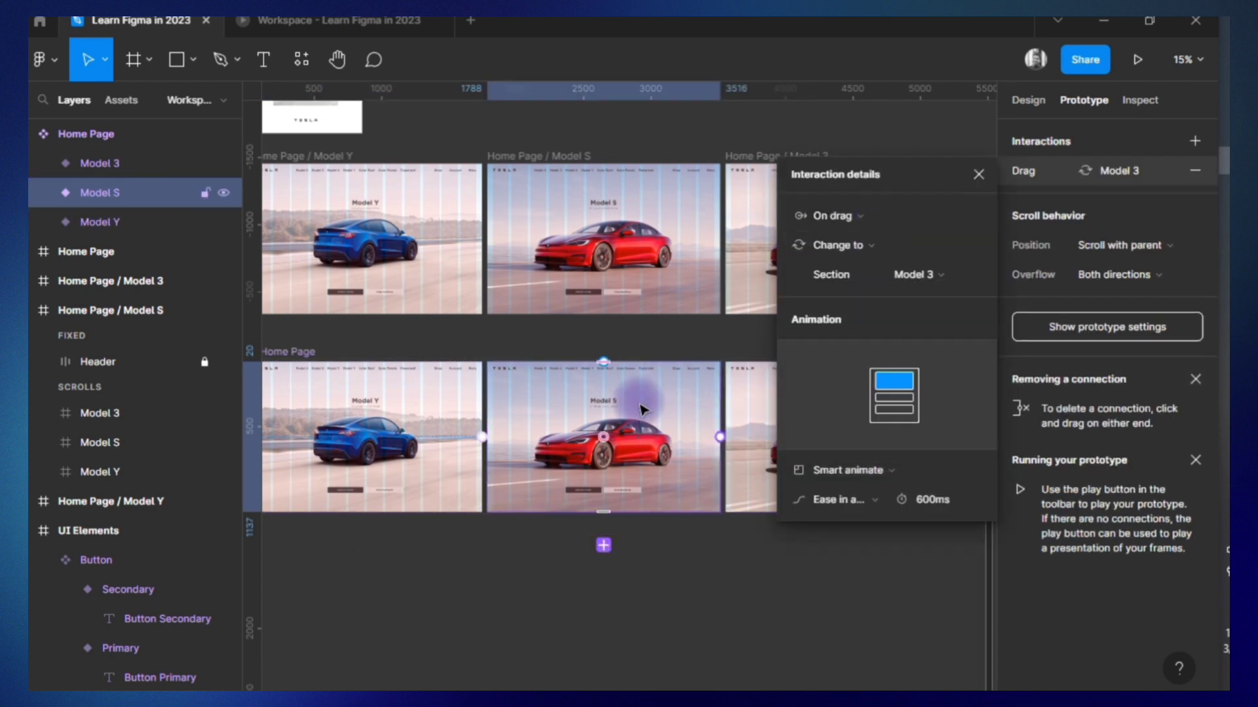
left_click(838, 497)
left_click_drag(570, 550, 428, 461)
left_click(980, 174)
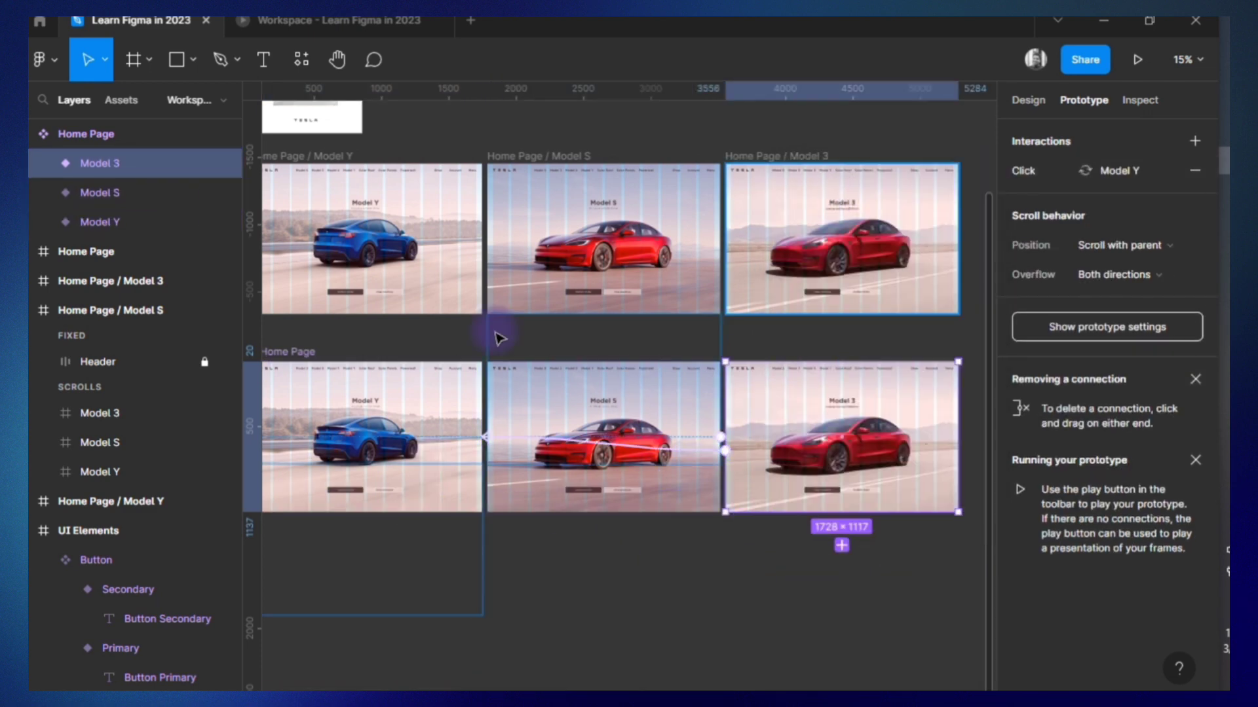
Examine the Home Page component set's connections and the prototype device settings.
scroll(499, 335, "left", 2)
left_click(435, 351)
scroll(500, 331, "right", 1)
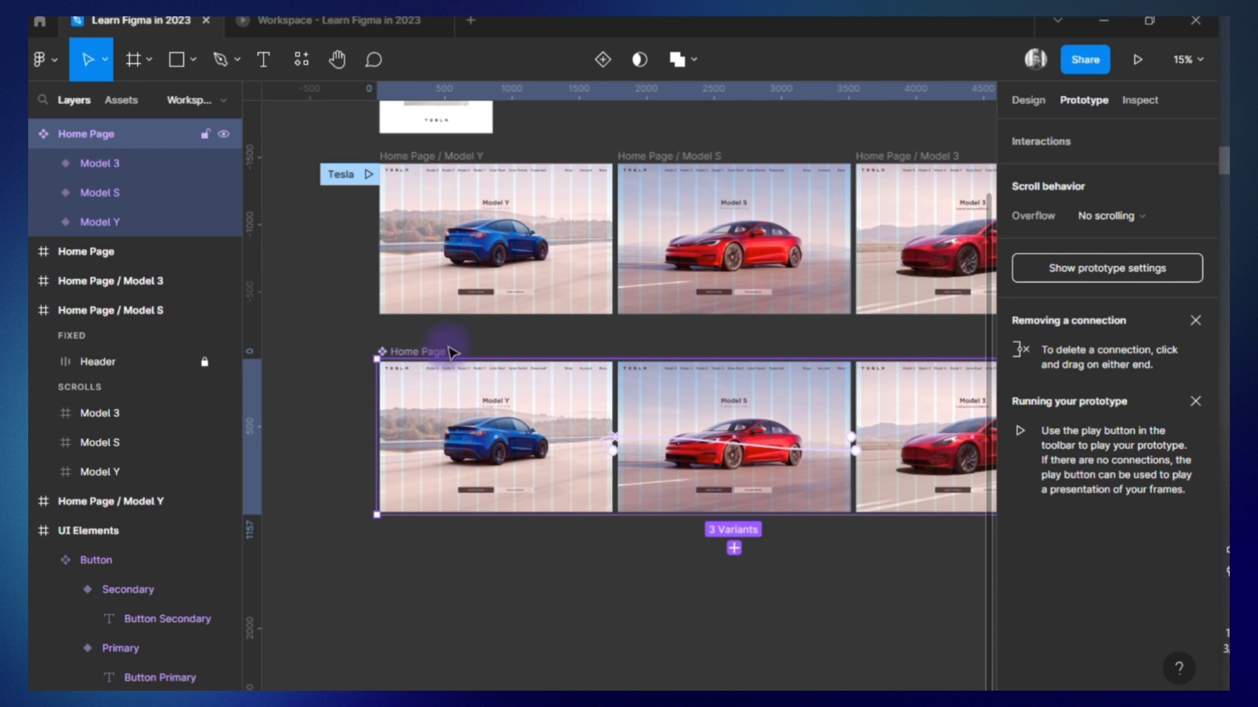
scroll(511, 373, "right", 1)
left_click(1107, 268)
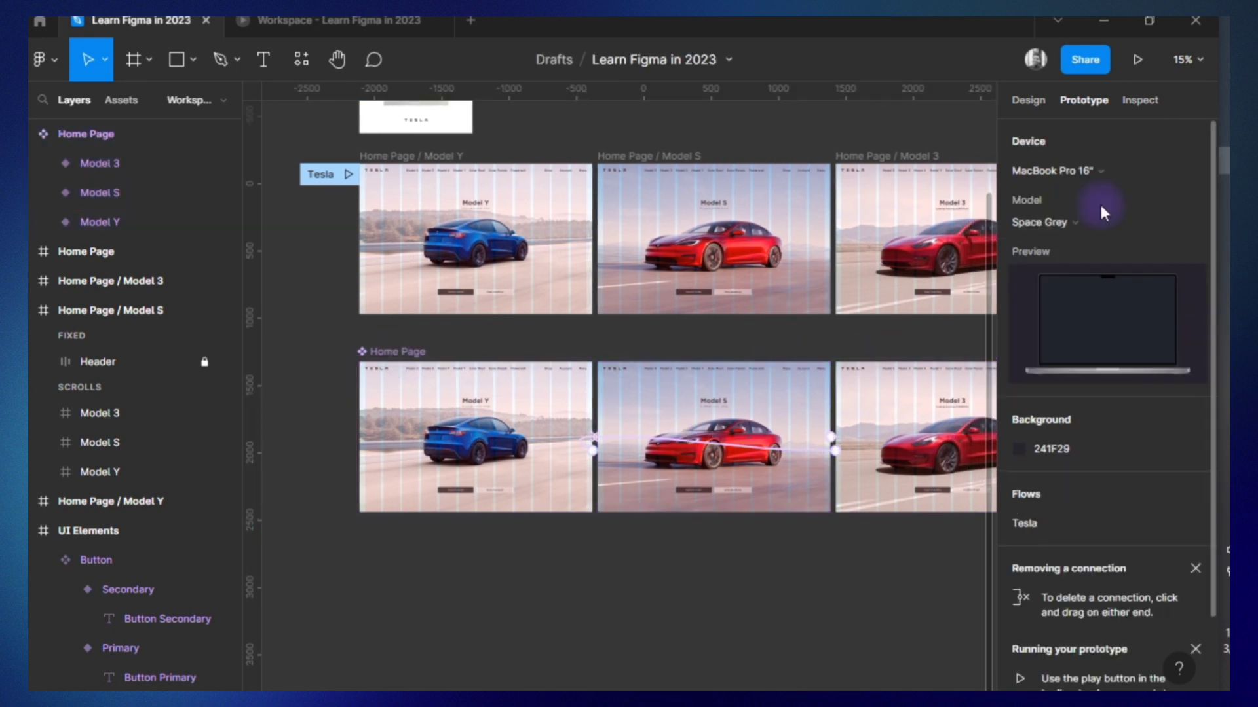
left_click(405, 355)
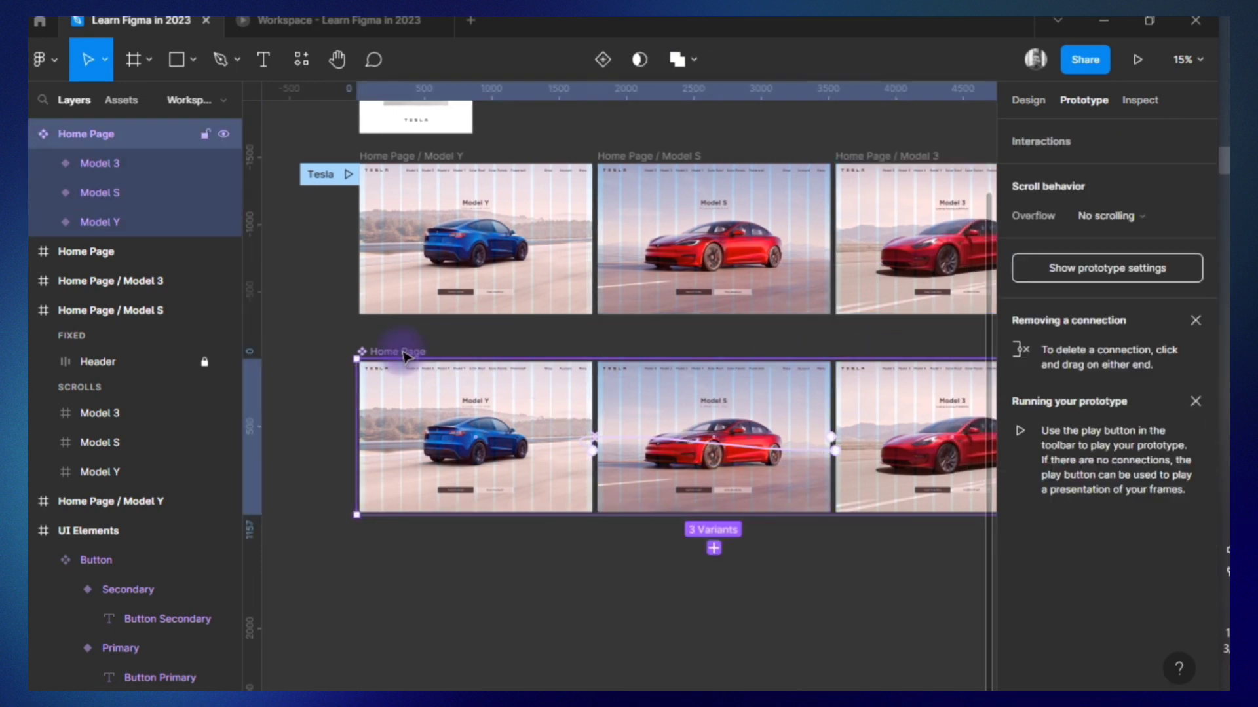
left_click(515, 406)
Add a new page named "PT" to the file.
left_click(223, 99)
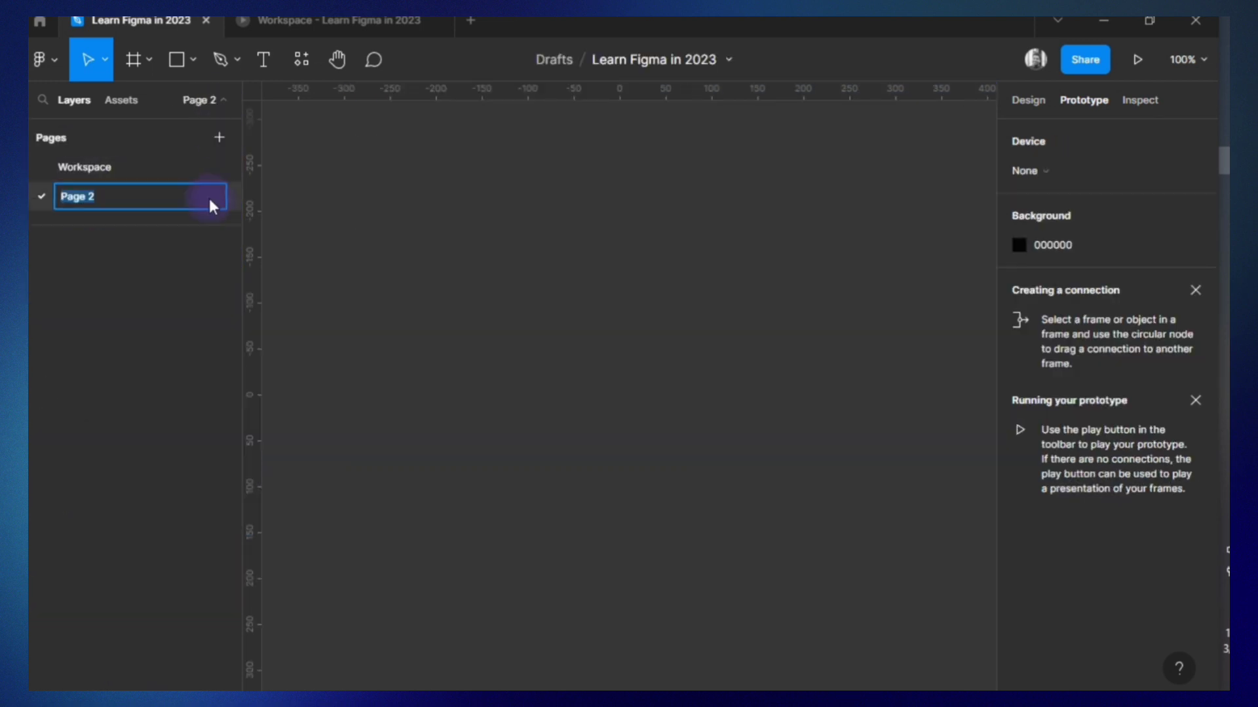
type("PT")
key("Return")
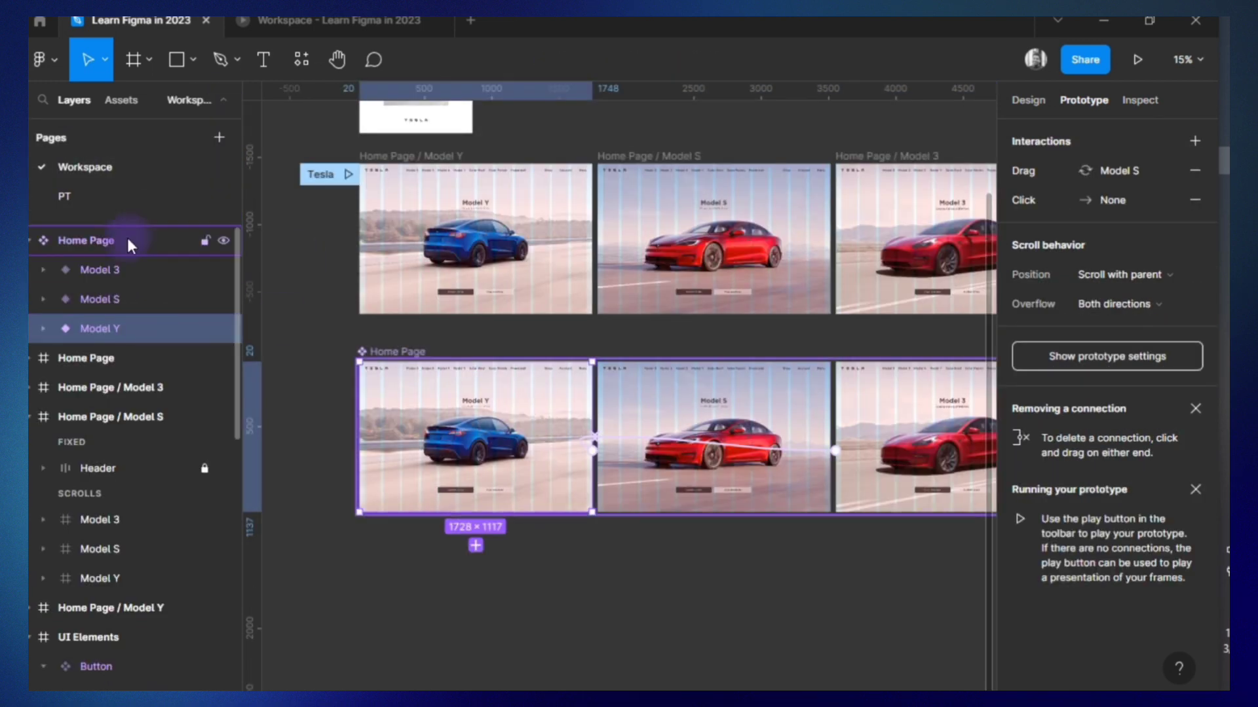
Place a Model Y instance of the Home Page component on the PT page and try presenting it.
left_click(98, 196)
key("ctrl+v")
key("Escape")
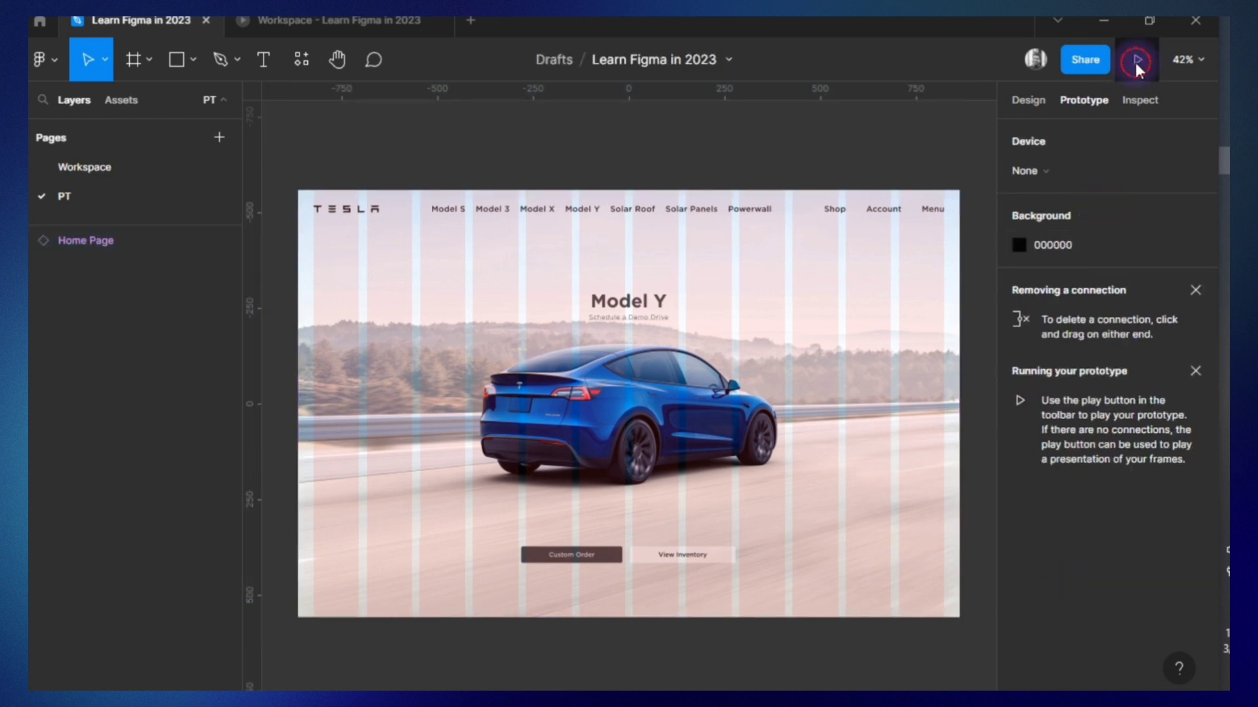
left_click(1137, 59)
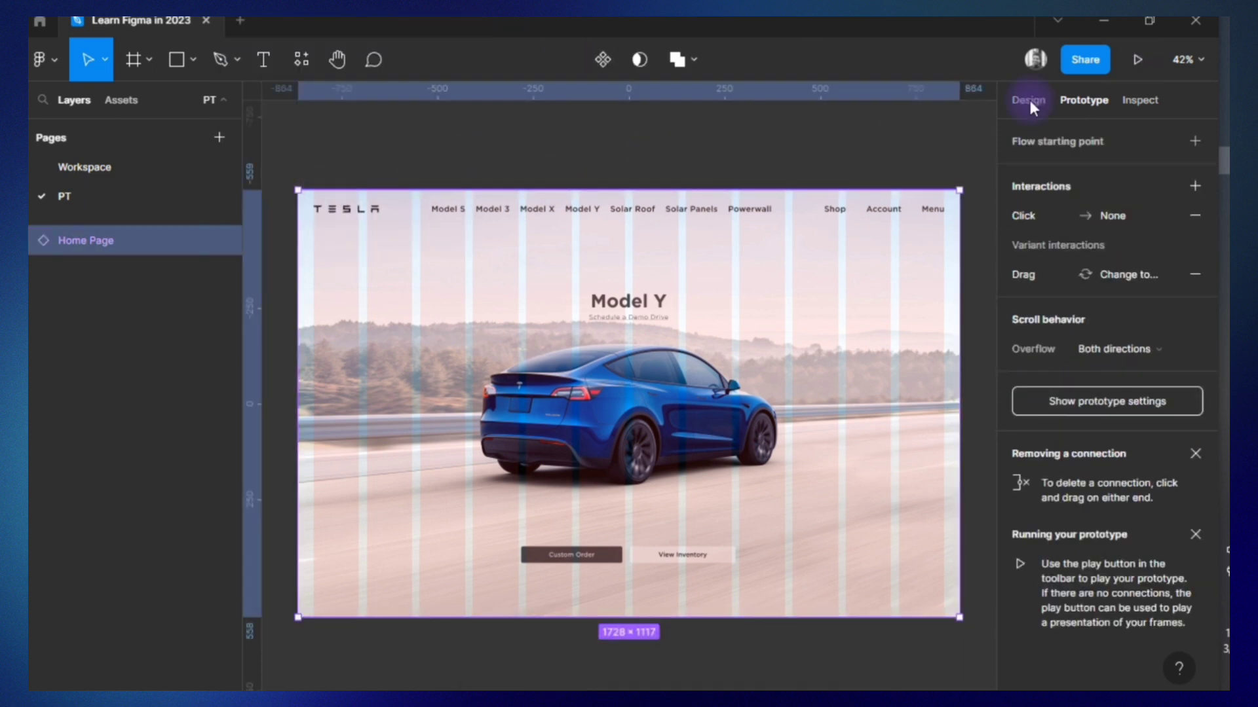
left_click(1029, 100)
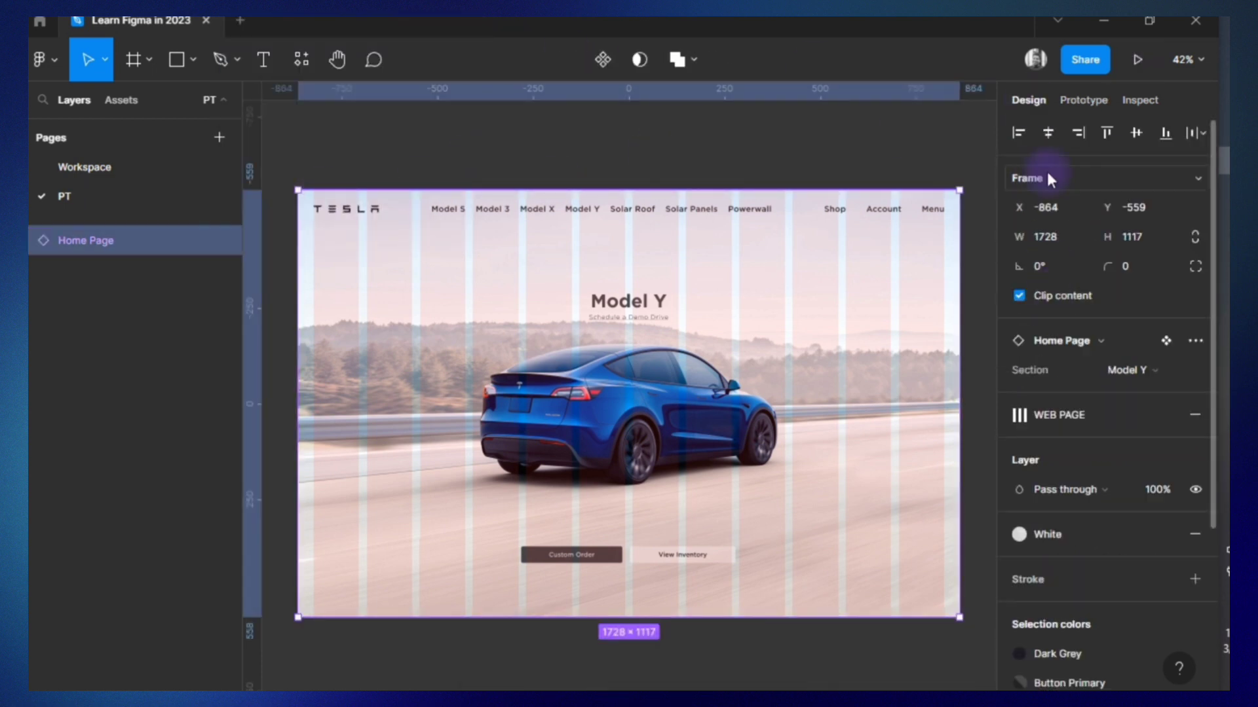
Wrap the Home Page instance in a frame and name that frame "Home Page".
left_click(337, 118)
left_click(422, 302)
right_click(421, 303)
left_click(468, 325)
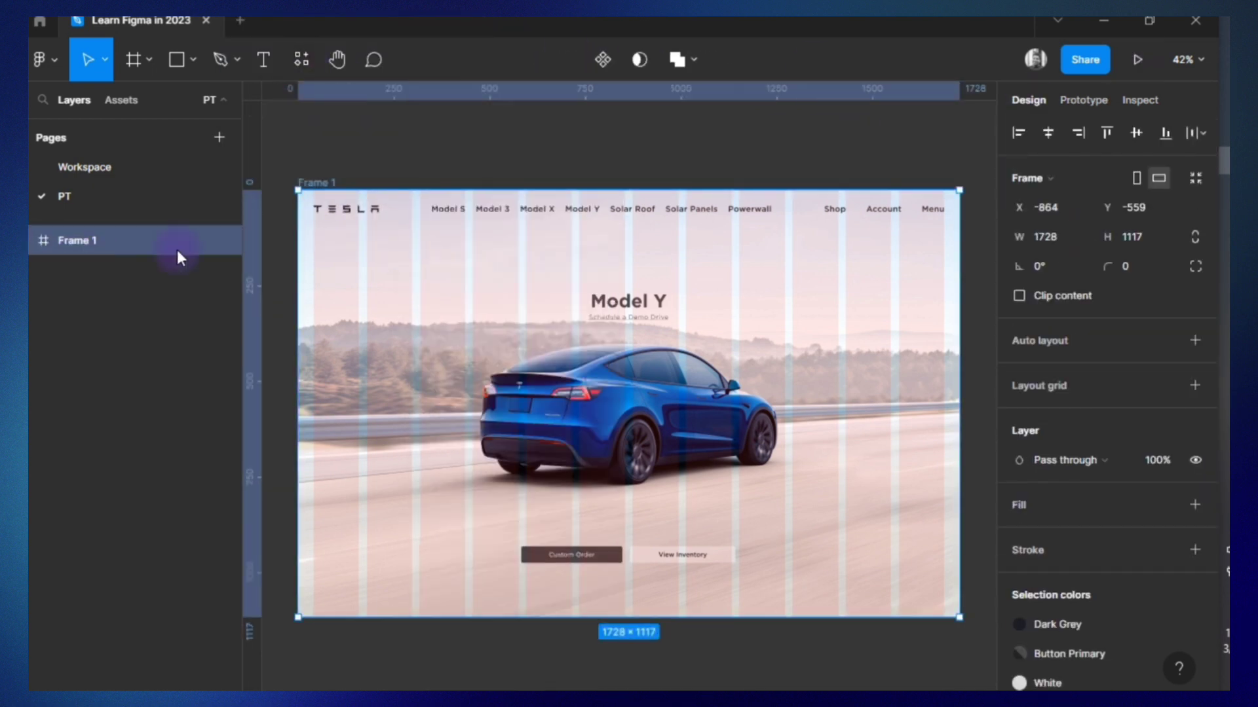
left_click(97, 239)
type("Home Page")
left_click(434, 254)
Make the Home Page frame on the PT page a flow starting point.
left_click(1083, 100)
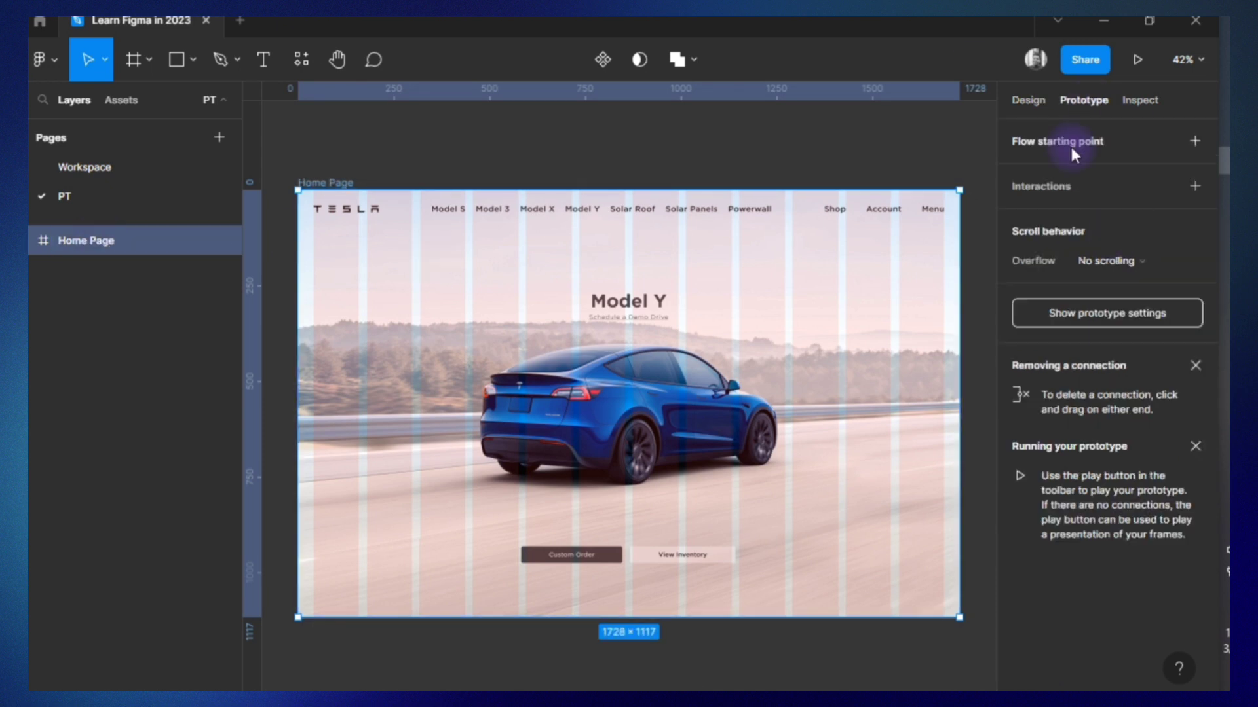
left_click(1071, 145)
left_click(1195, 141)
Preview the PT page prototype and scroll through the home page to check the variant transitions.
left_click(1147, 62)
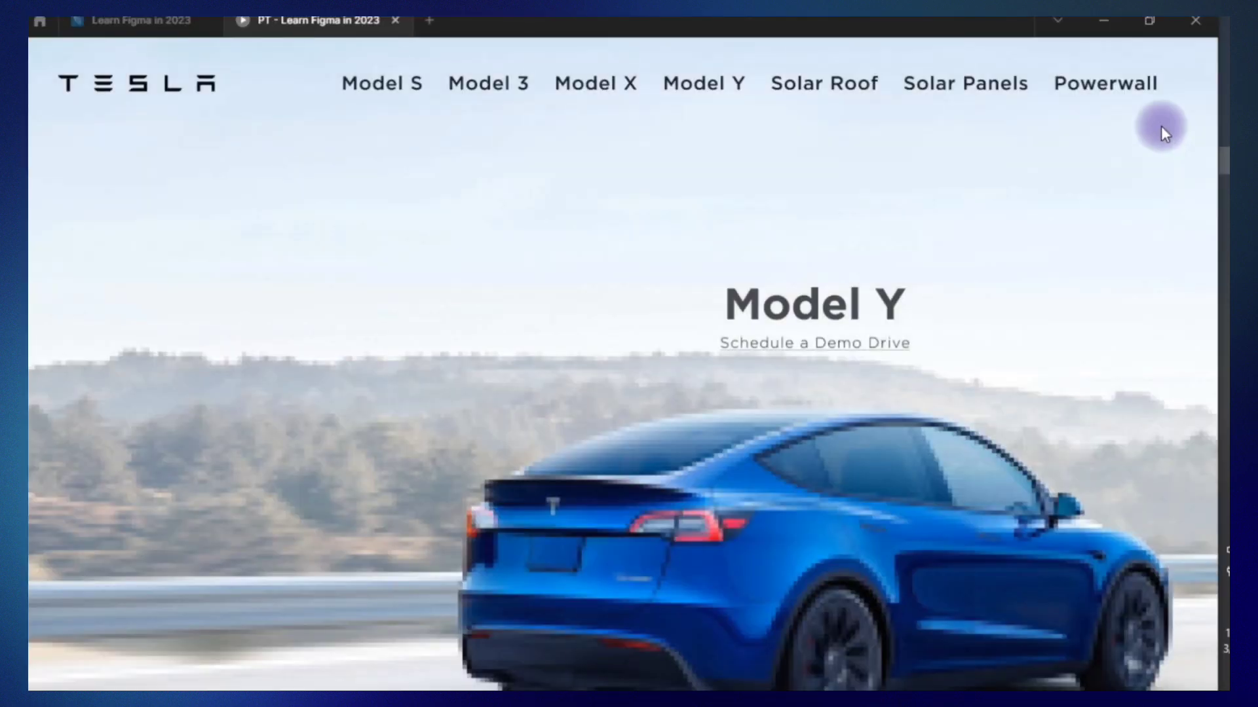
left_click(1133, 60)
left_click(1102, 149)
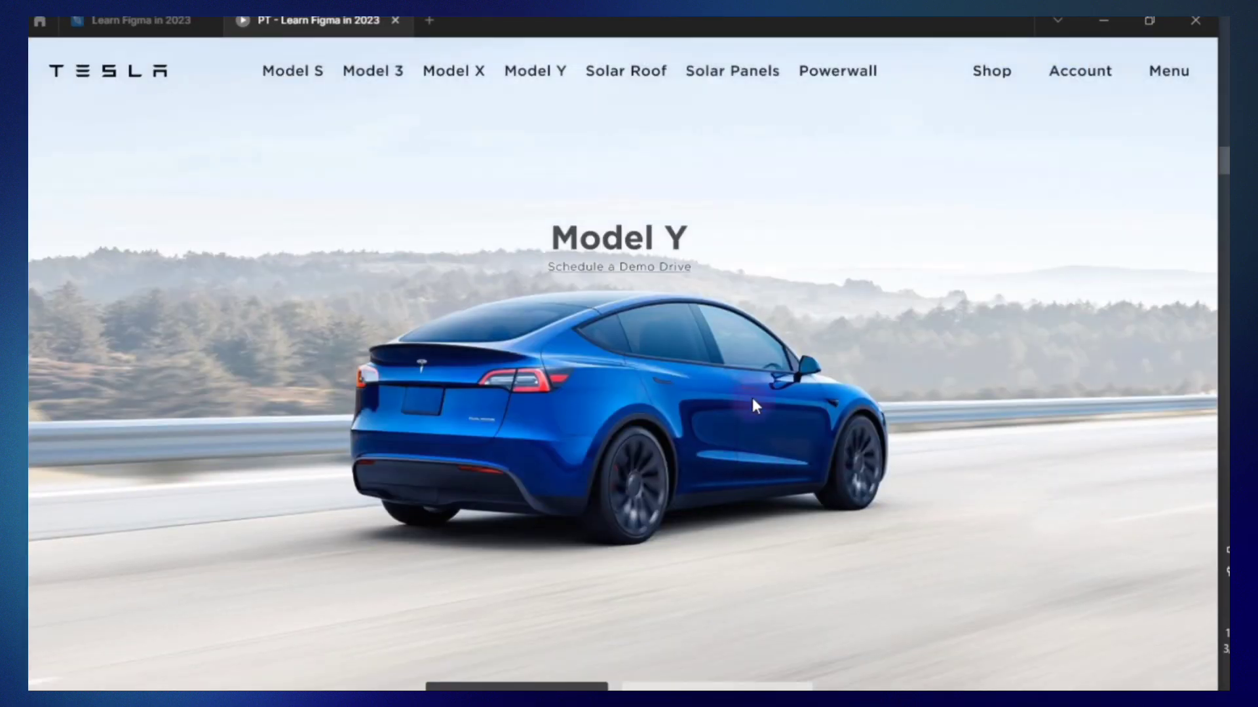
scroll(964, 465, "down", 10)
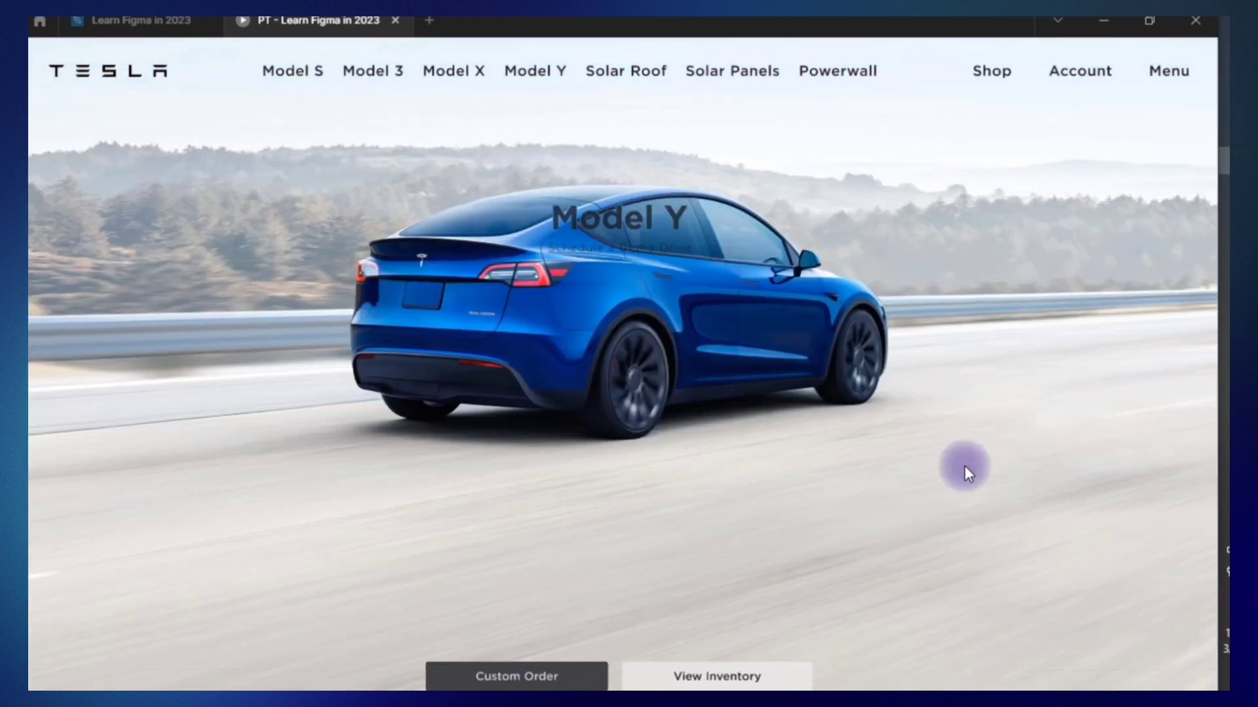
scroll(965, 466, "up", 15)
scroll(741, 591, "down", 15)
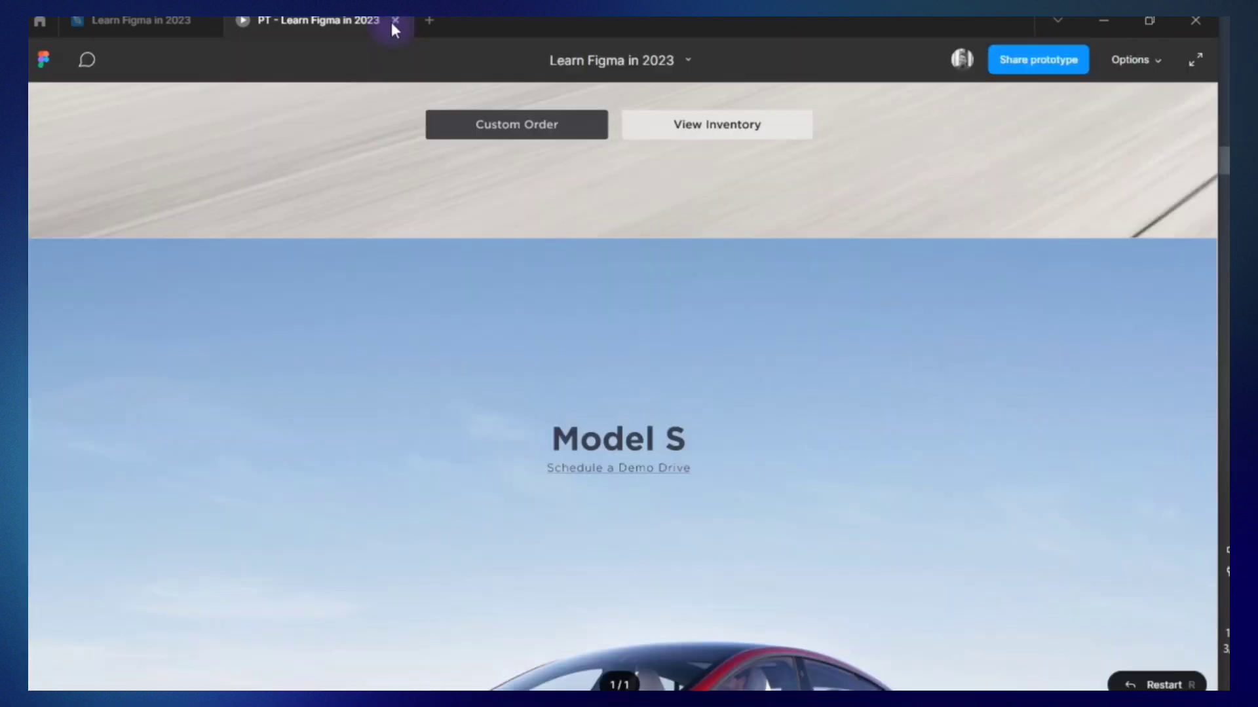
Close the preview, then delete the PT page and the Home Page component set in the Workspace page.
left_click(395, 21)
right_click(185, 197)
left_click(235, 315)
left_click(449, 420)
left_click(377, 352)
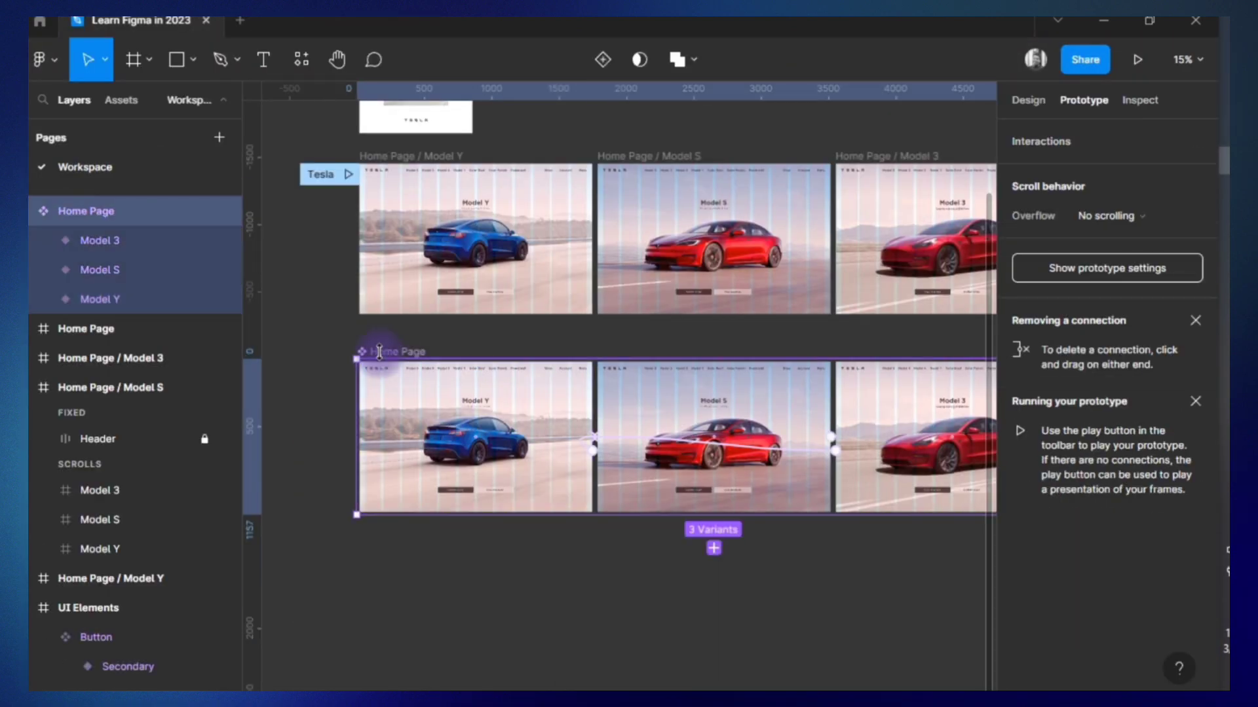
key("Delete")
Try to connect Home Page / Model Y to Home Page / Model S with an On click, Smart animate navigation.
left_click_drag(592, 239, 746, 265)
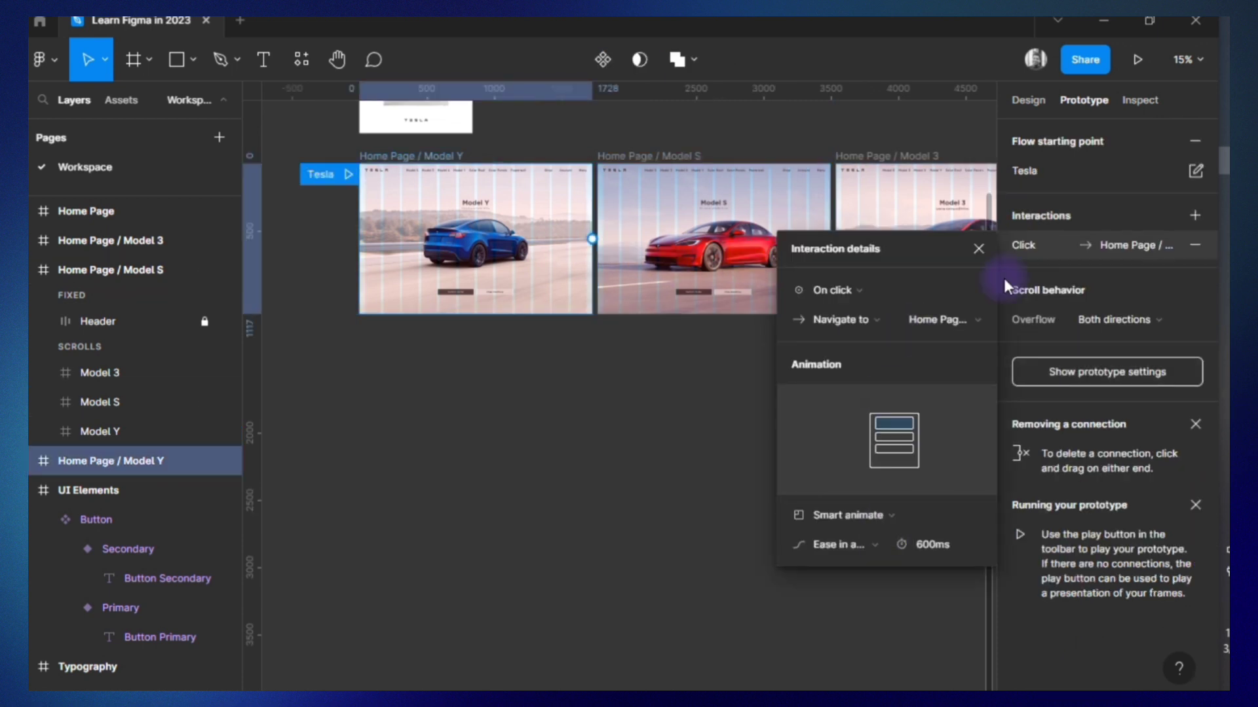
left_click(978, 249)
left_click(824, 240)
left_click(591, 246)
scroll(591, 246, "up", 5)
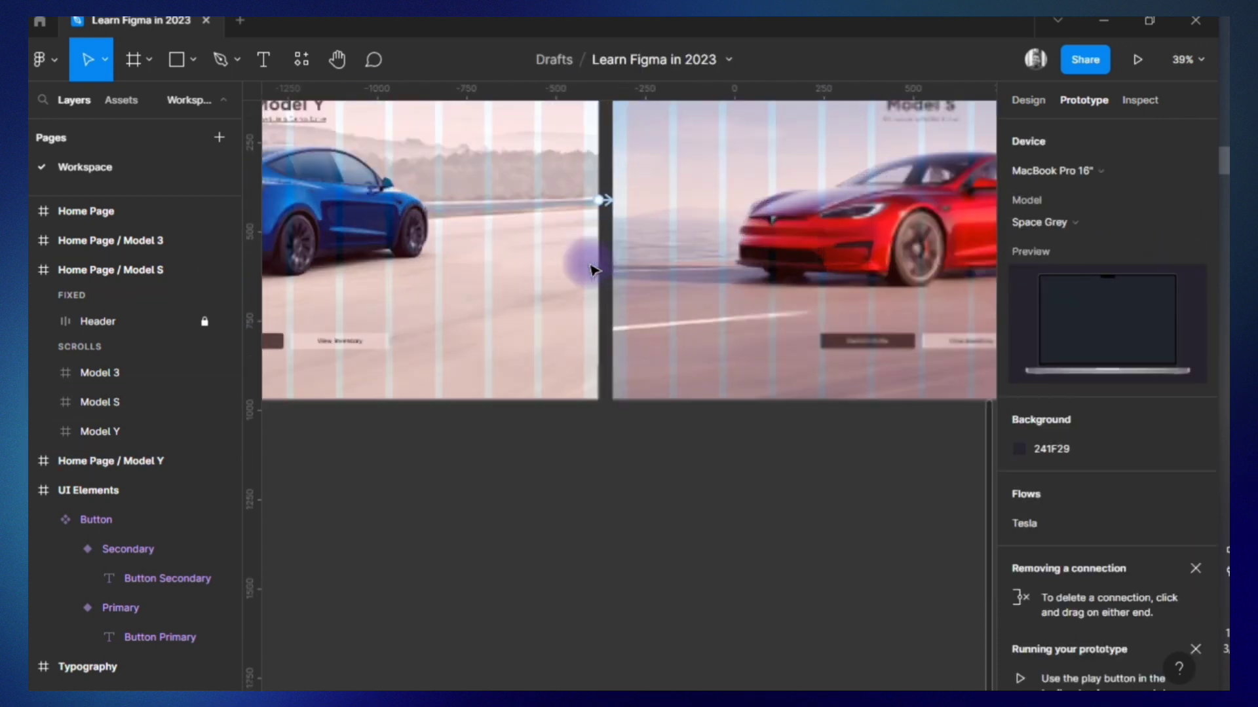
key("Delete")
Connect the Home Page / Model Y frame to Home Page / Model S with an On click navigation.
scroll(621, 195, "down", 3)
scroll(435, 275, "left", 3)
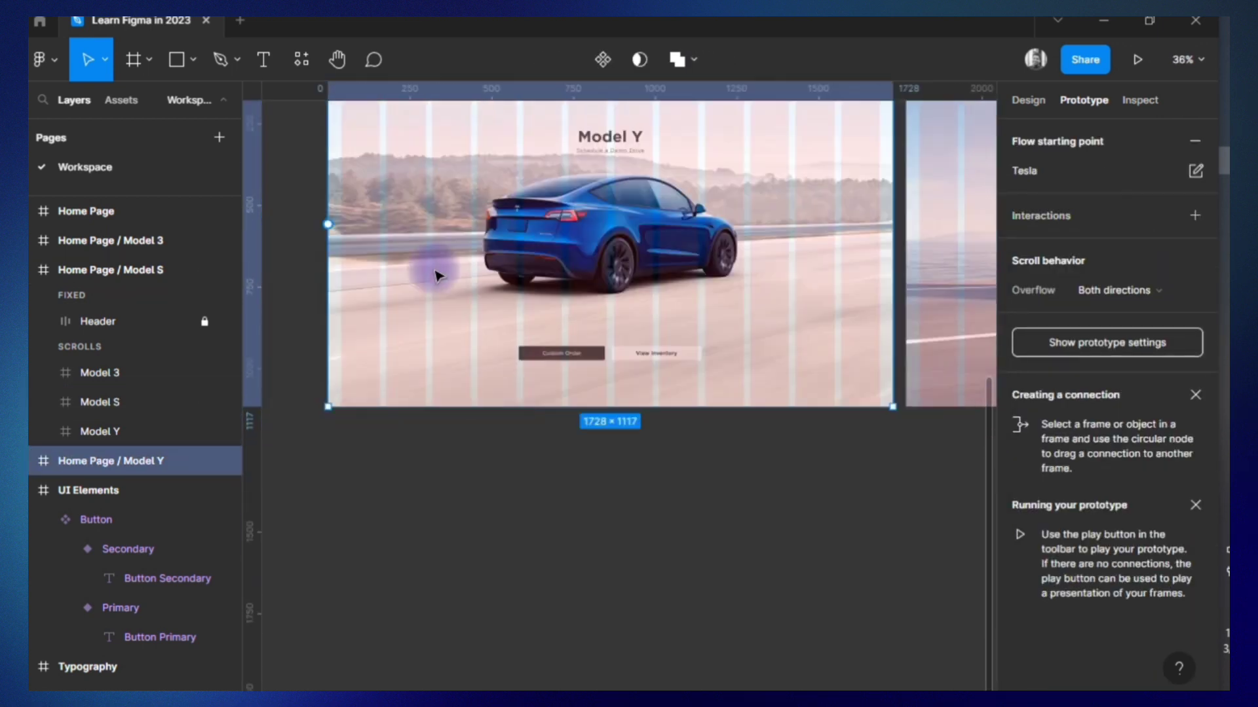
scroll(434, 276, "up", 3)
left_click(534, 221)
left_click(525, 245)
scroll(655, 340, "right", 3)
left_click_drag(796, 433, 958, 421)
left_click(979, 249)
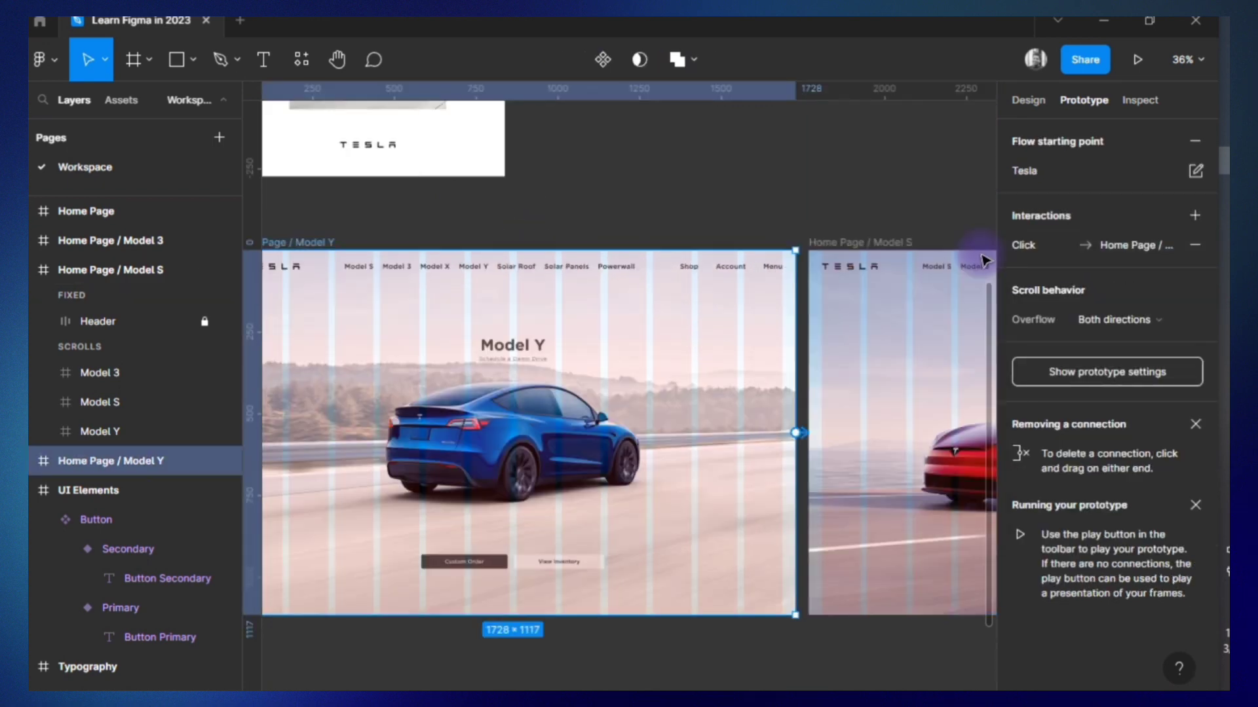
Connect the Home Page / Model S frame to the Home Page / Model 3 frame.
scroll(720, 255, "right", 5)
left_click(384, 244)
left_click_drag(873, 433, 923, 413)
left_click(980, 223)
Connect the Home Page / Model 3 frame back to Home Page / Model Y and play the Tesla flow.
scroll(851, 236, "right", 3)
left_click(716, 239)
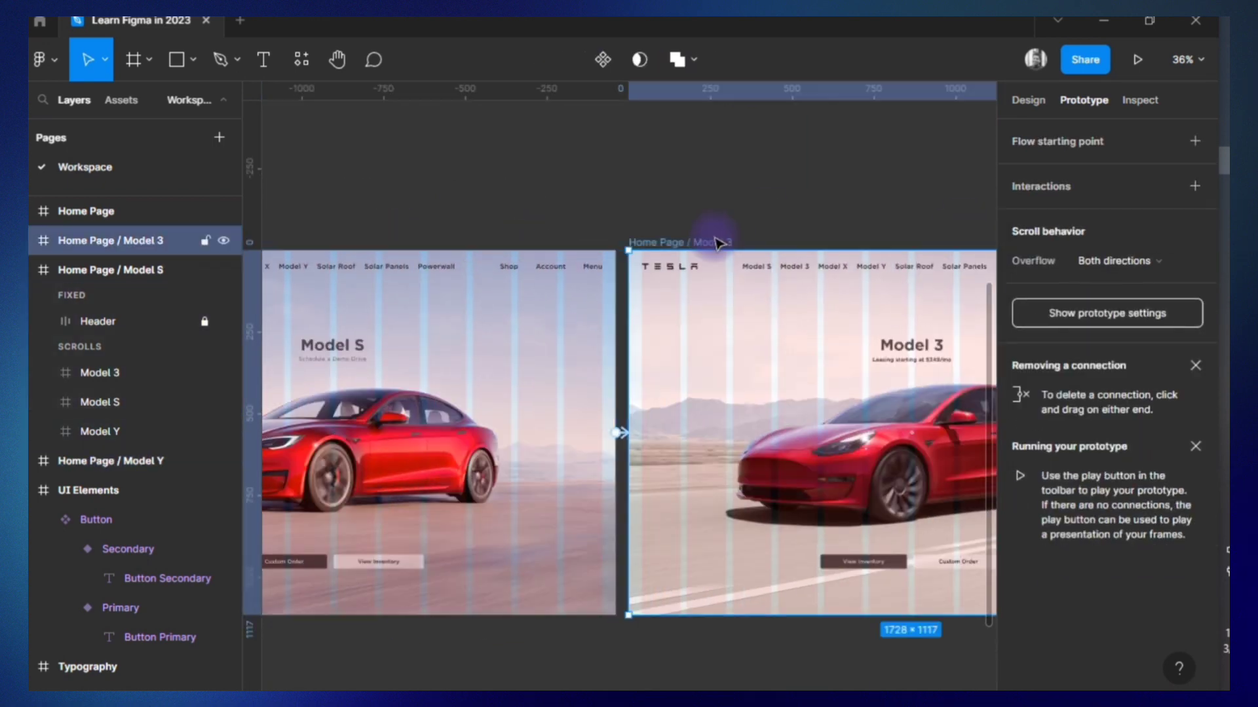
scroll(560, 439, "right", 5)
scroll(543, 429, "left", 5)
scroll(542, 432, "down", 3)
scroll(542, 432, "left", 2)
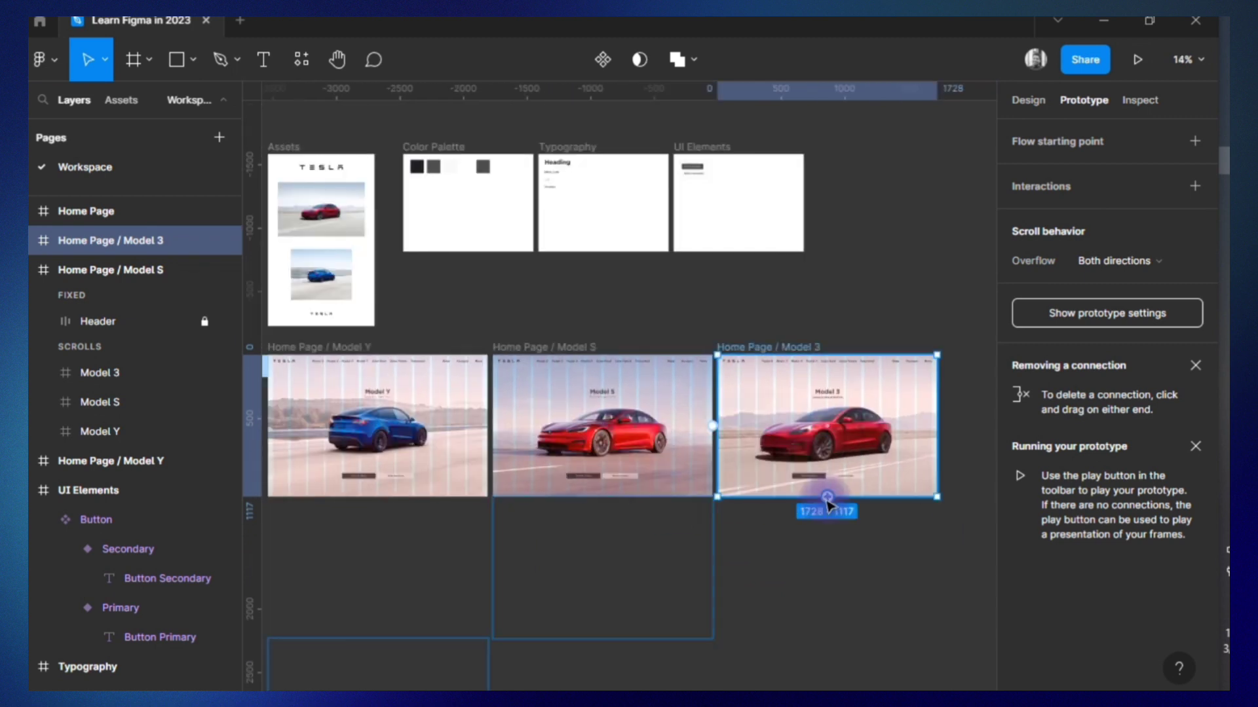
left_click_drag(354, 453, 357, 456)
left_click(627, 634)
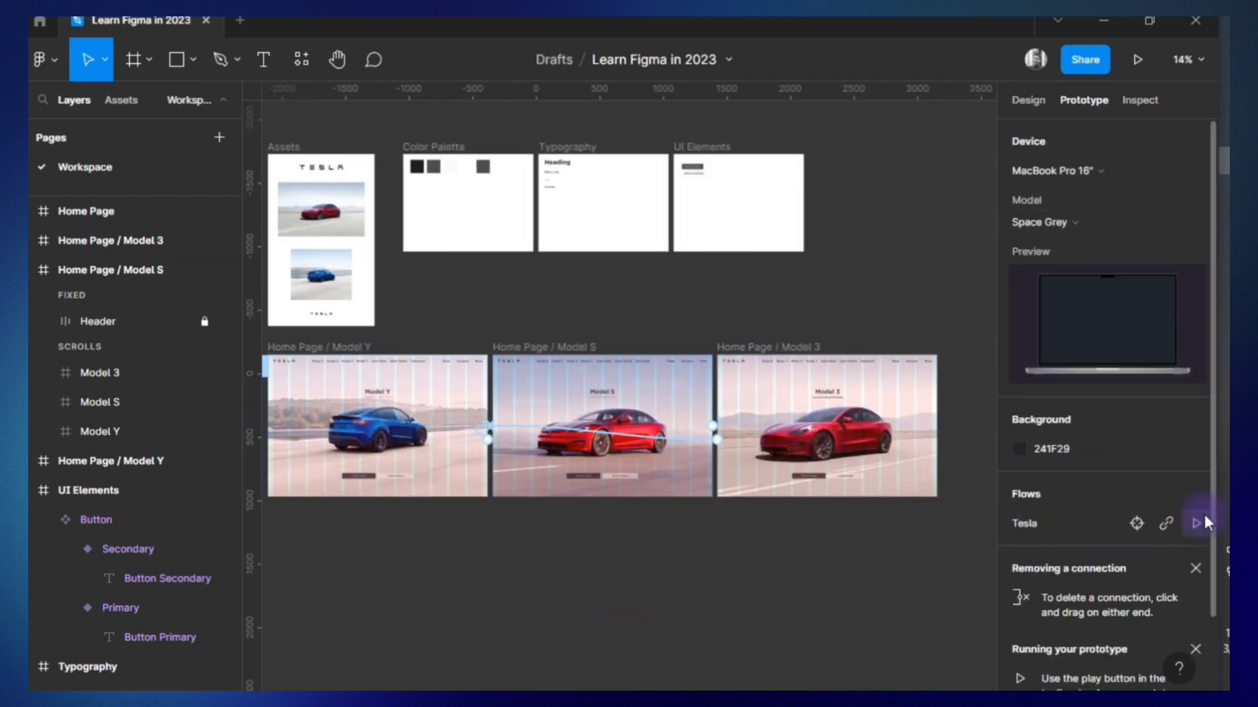
left_click(1199, 522)
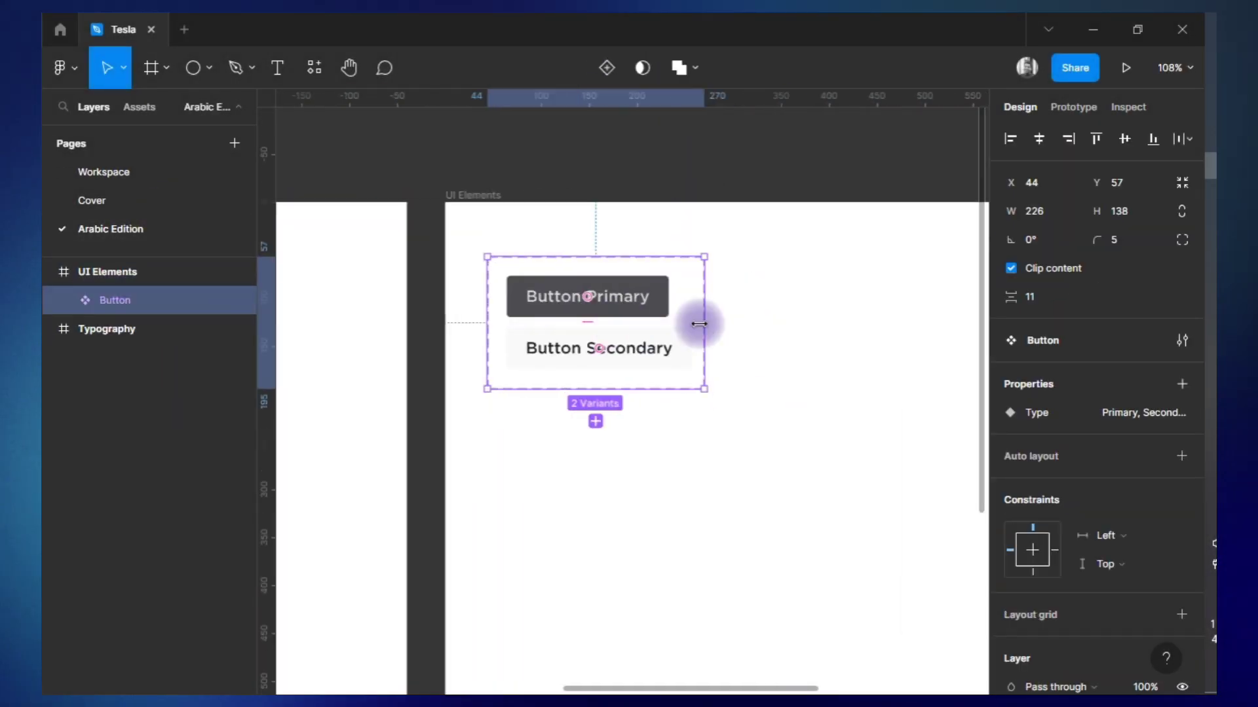
Duplicate the Button component set beside the original on the Arabic Edition page and open the copy's primary button text for editing.
left_click_drag(699, 324, 856, 288)
double_click(856, 289)
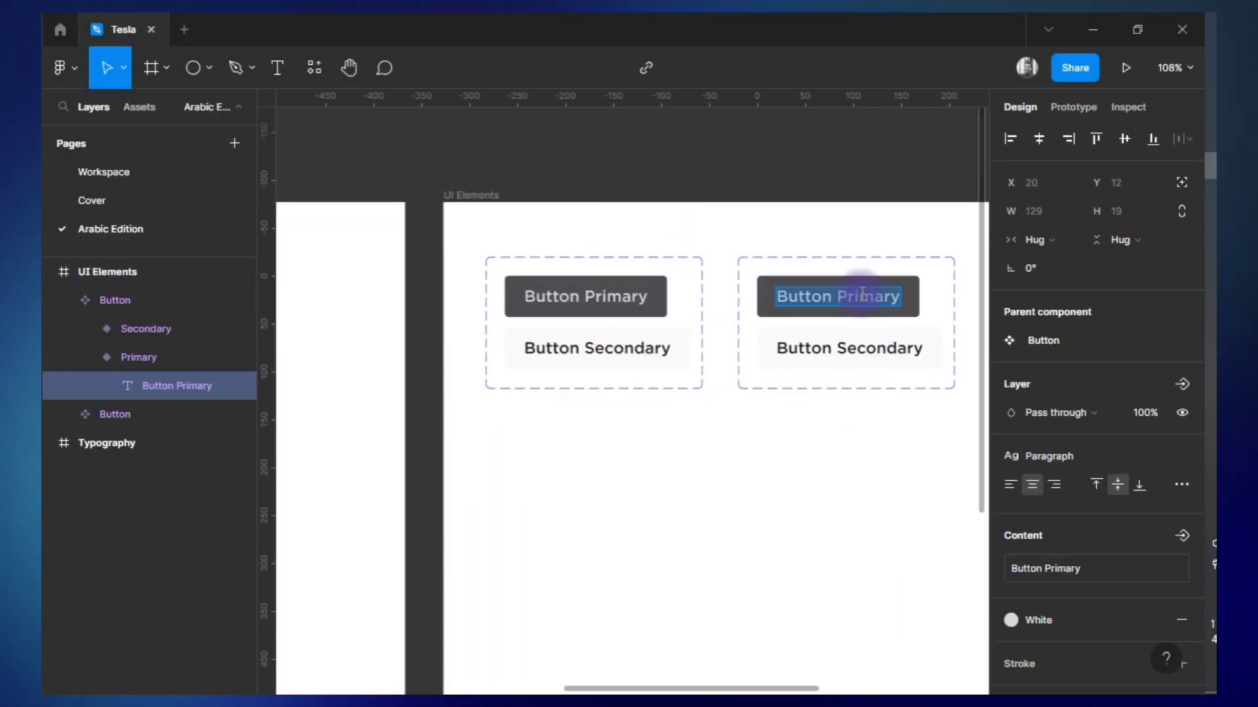
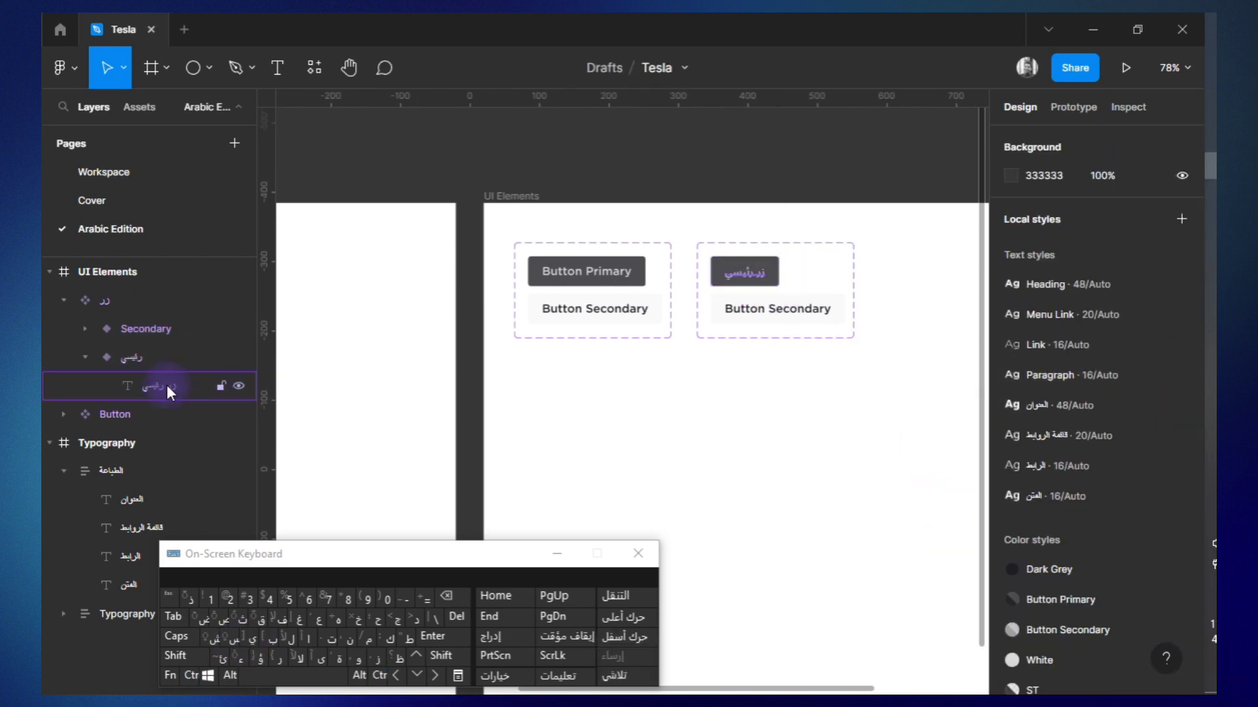
Rename the duplicated button's Secondary variant as ثانوي and copy the Home Page frame onto the Arabic Edition page.
double_click(144, 323)
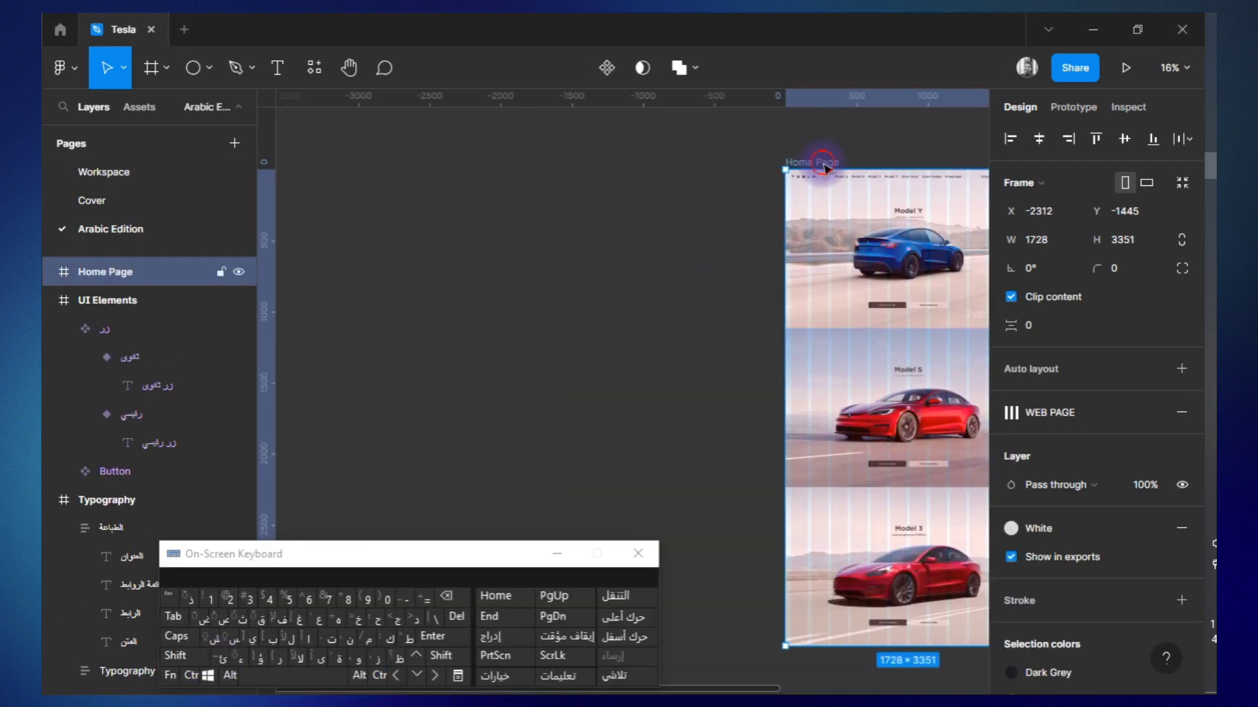
right_click(825, 167)
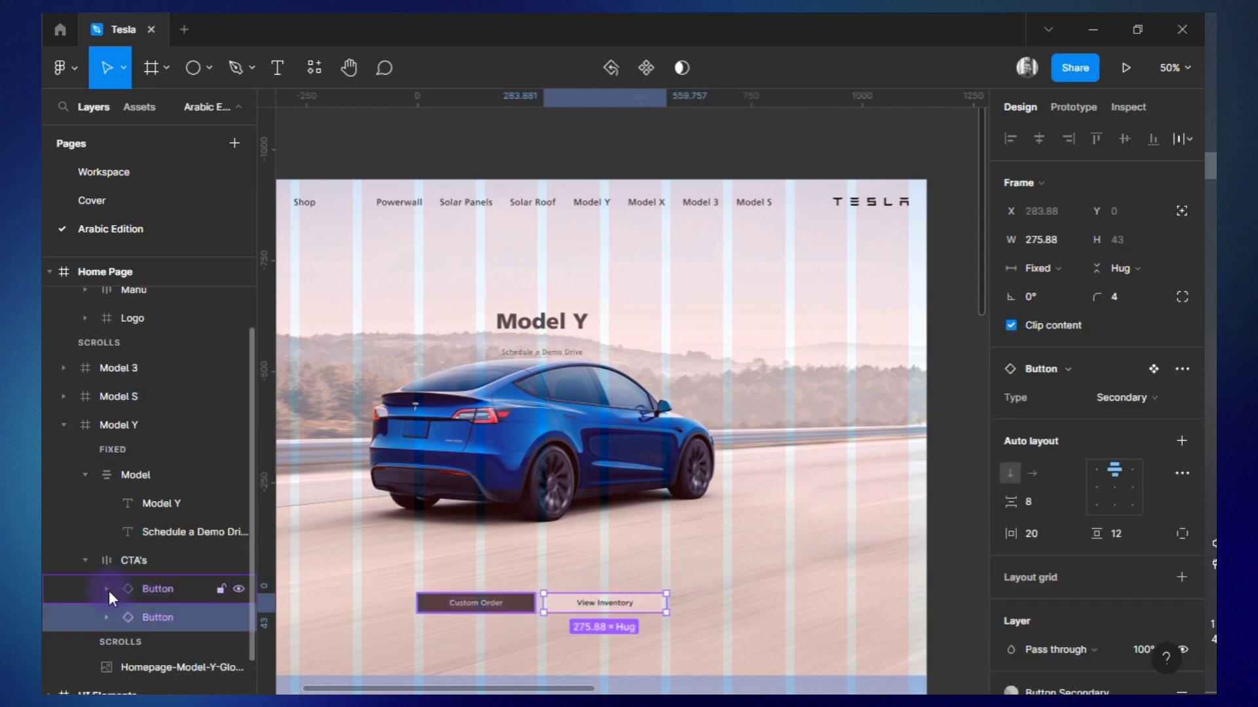
Add Arabic variants to the Button component set and set the new primary variant's Type to زر رئيسي.
left_click(1018, 331)
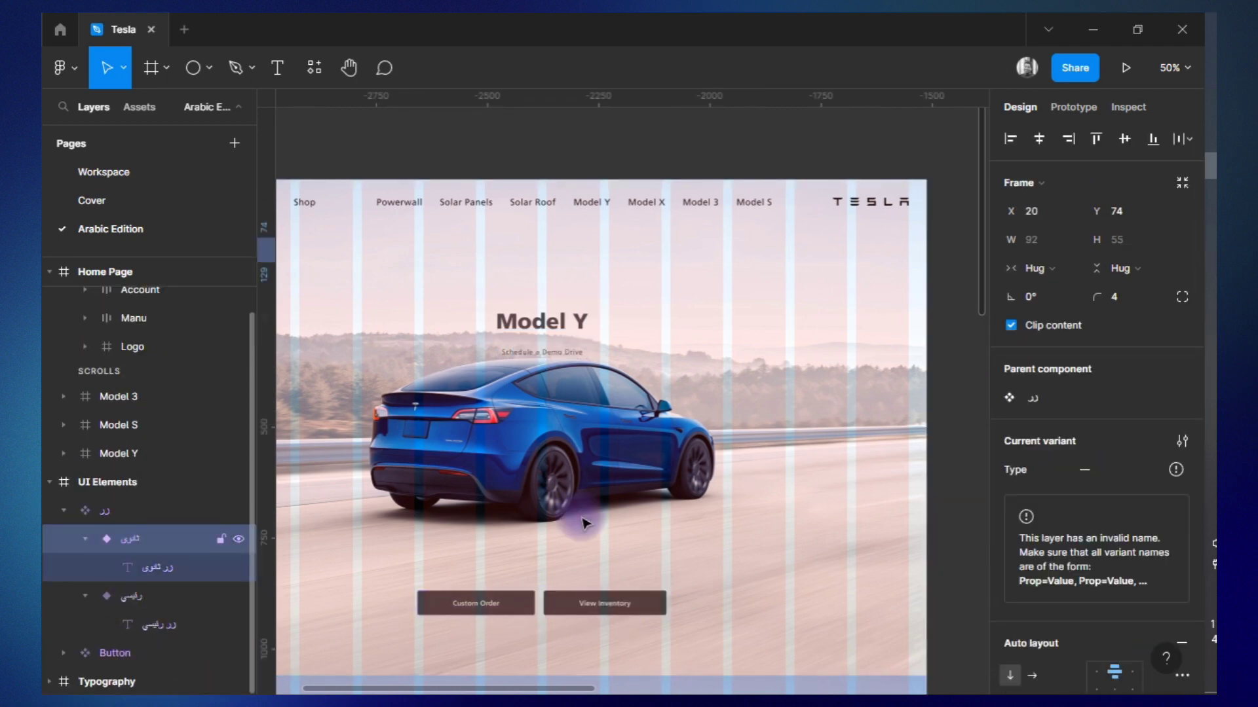
right_click(135, 569)
left_click(1181, 384)
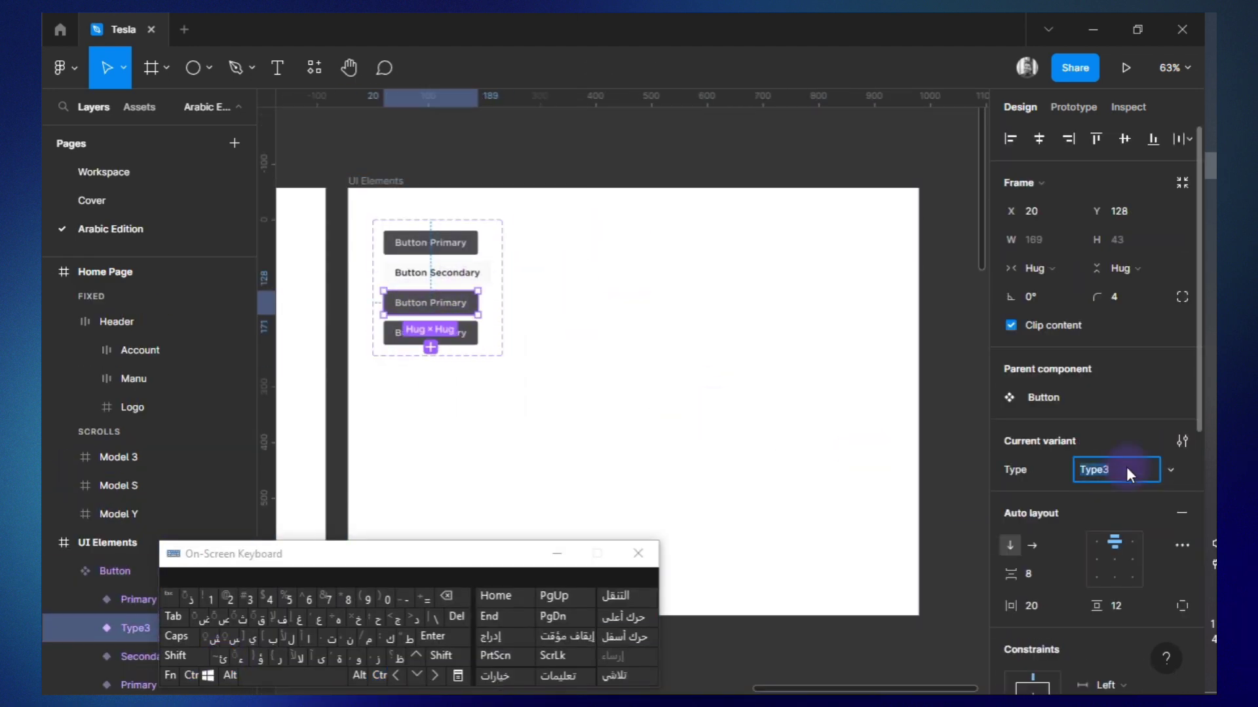
type("زر رئيسي")
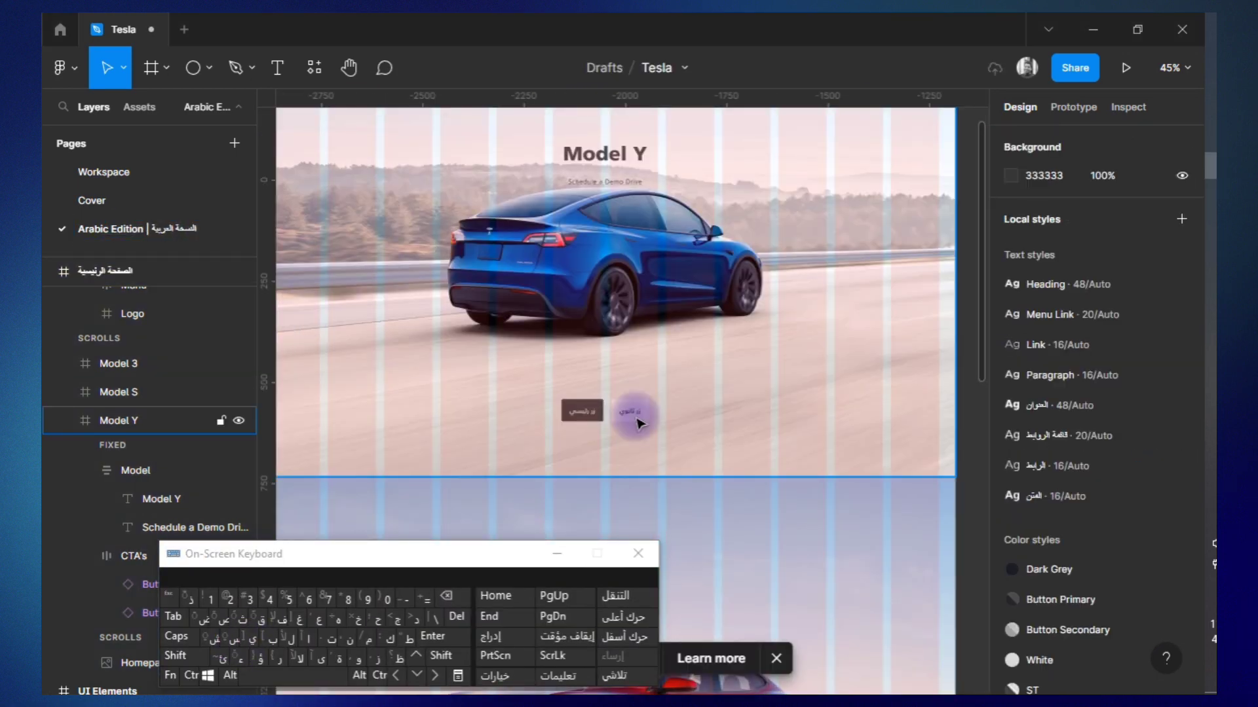
Set the width of both Model Y call-to-action buttons to 250.
left_click(591, 651)
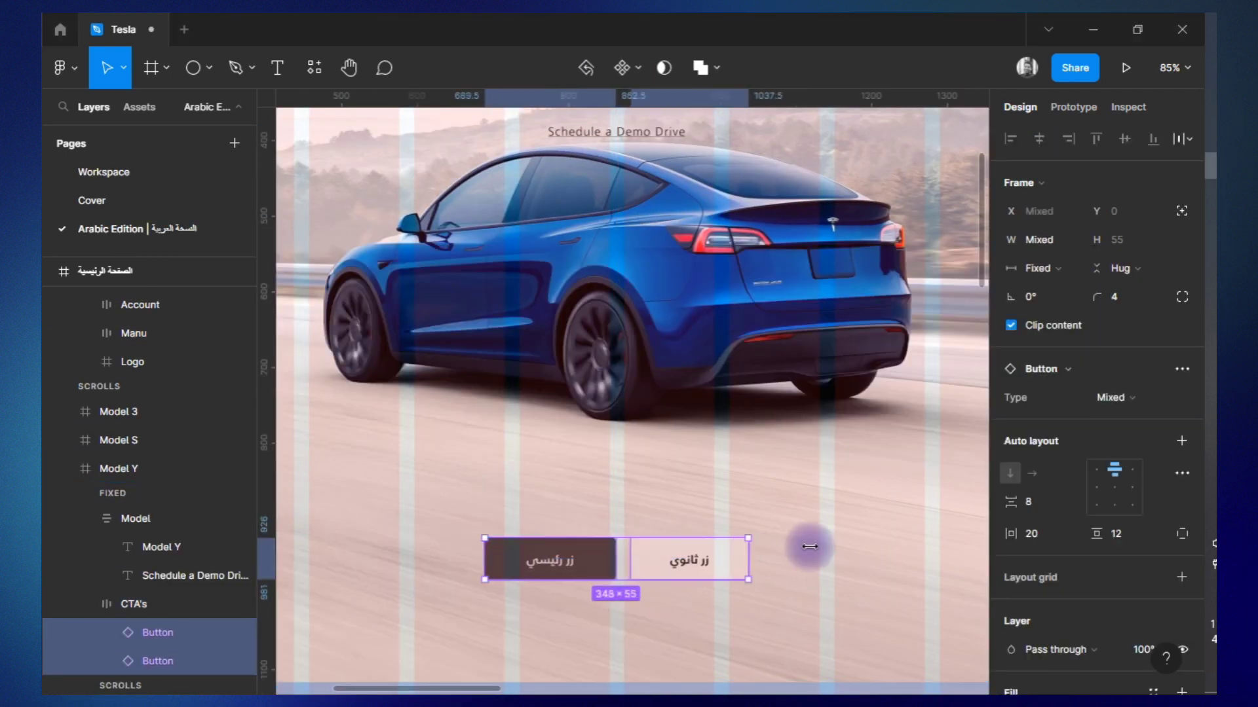
type("250")
key("Return")
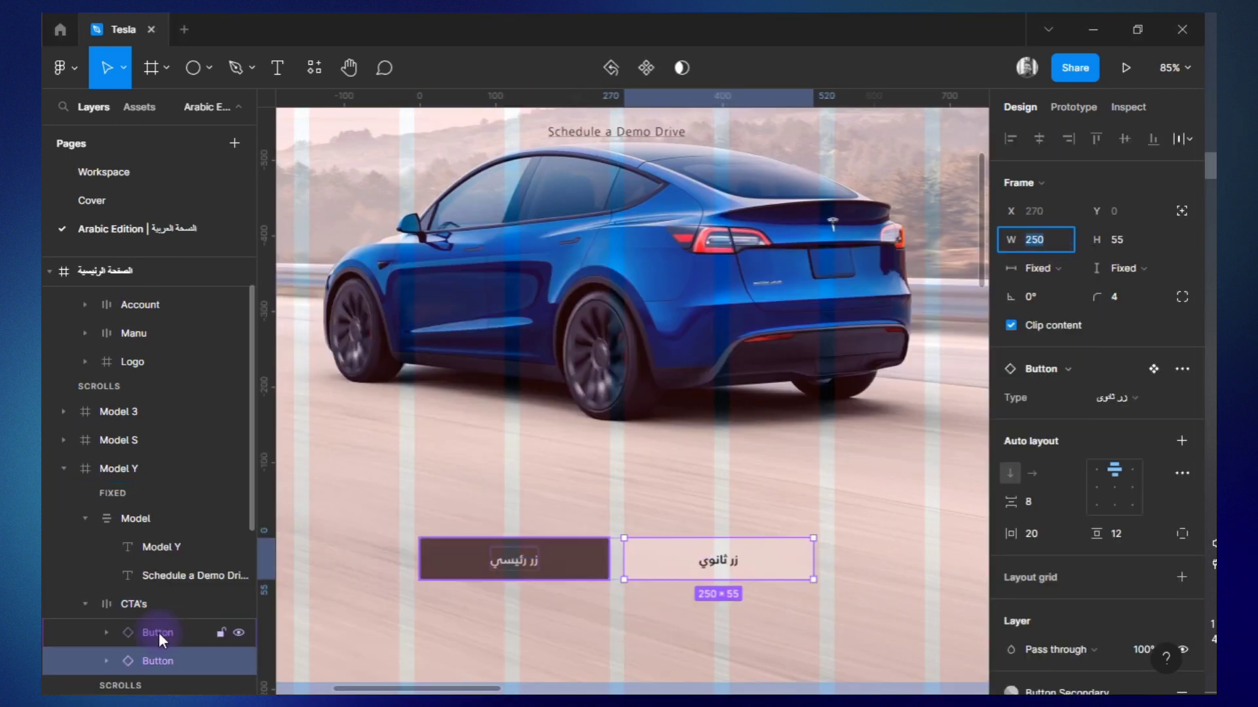
key("End")
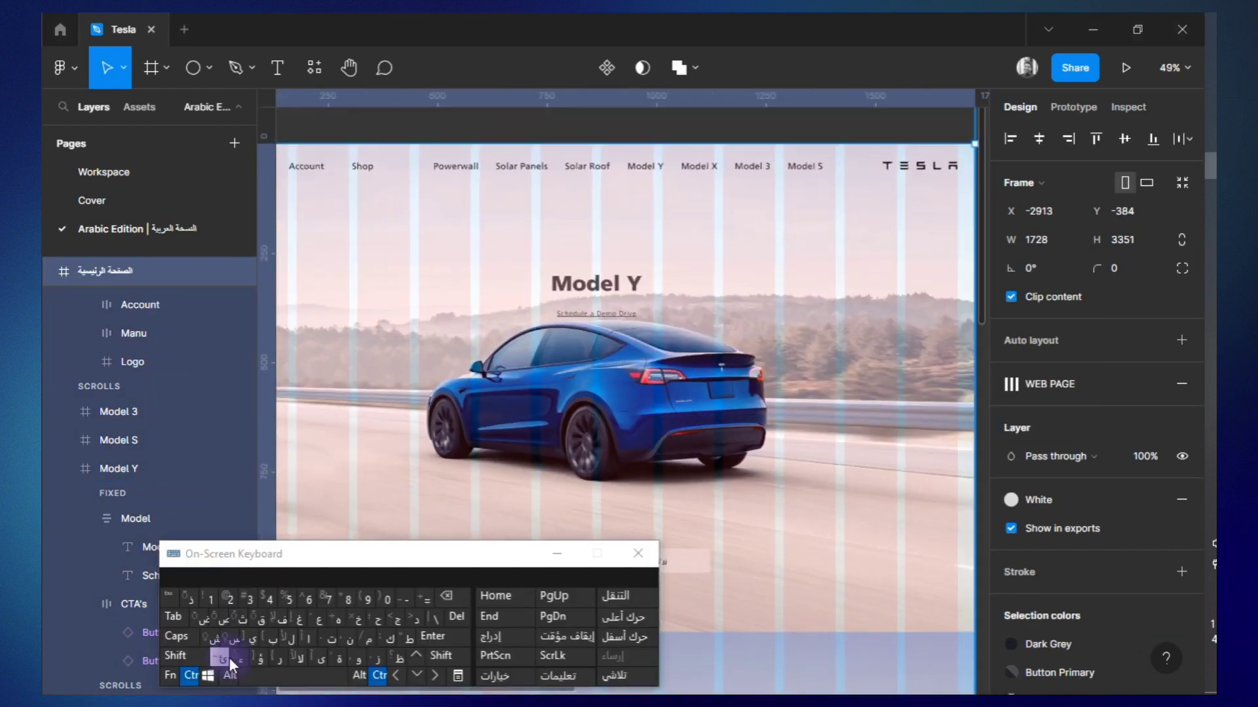
key("ctrl+z")
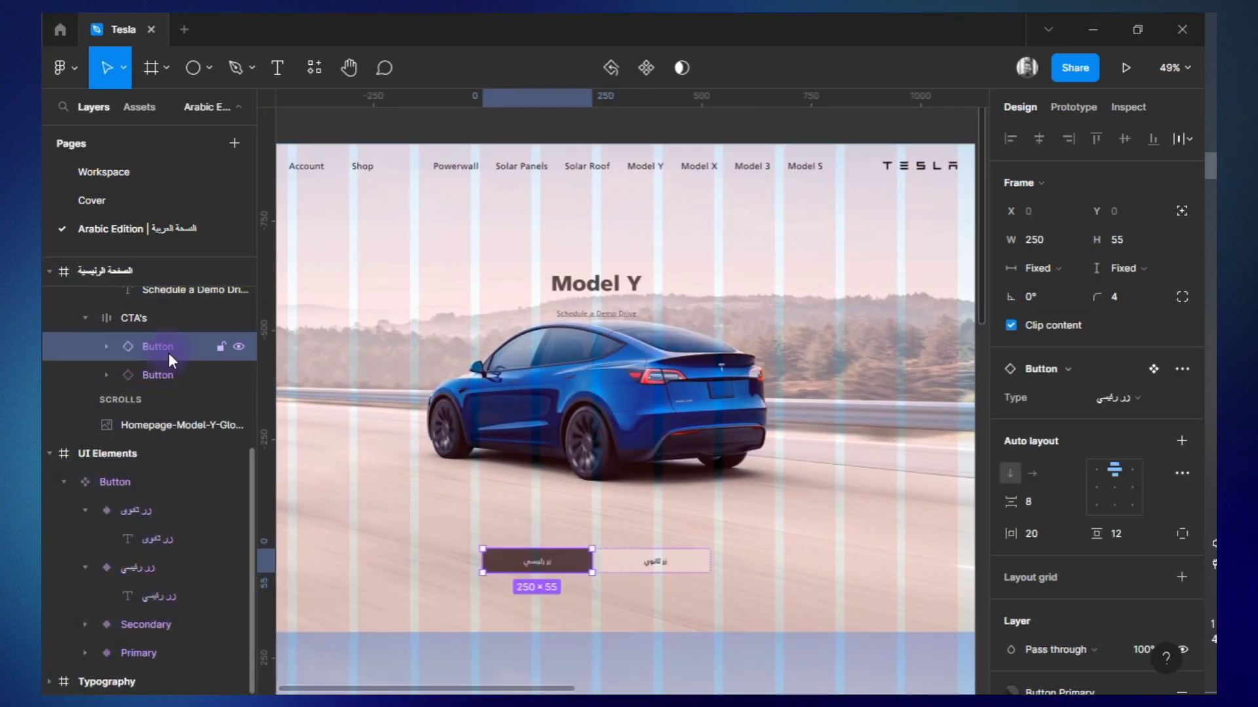
Change the Model Y primary button's label to "عرض المقارنة".
scroll(615, 593, "up", 3)
left_click(106, 347)
double_click(149, 376)
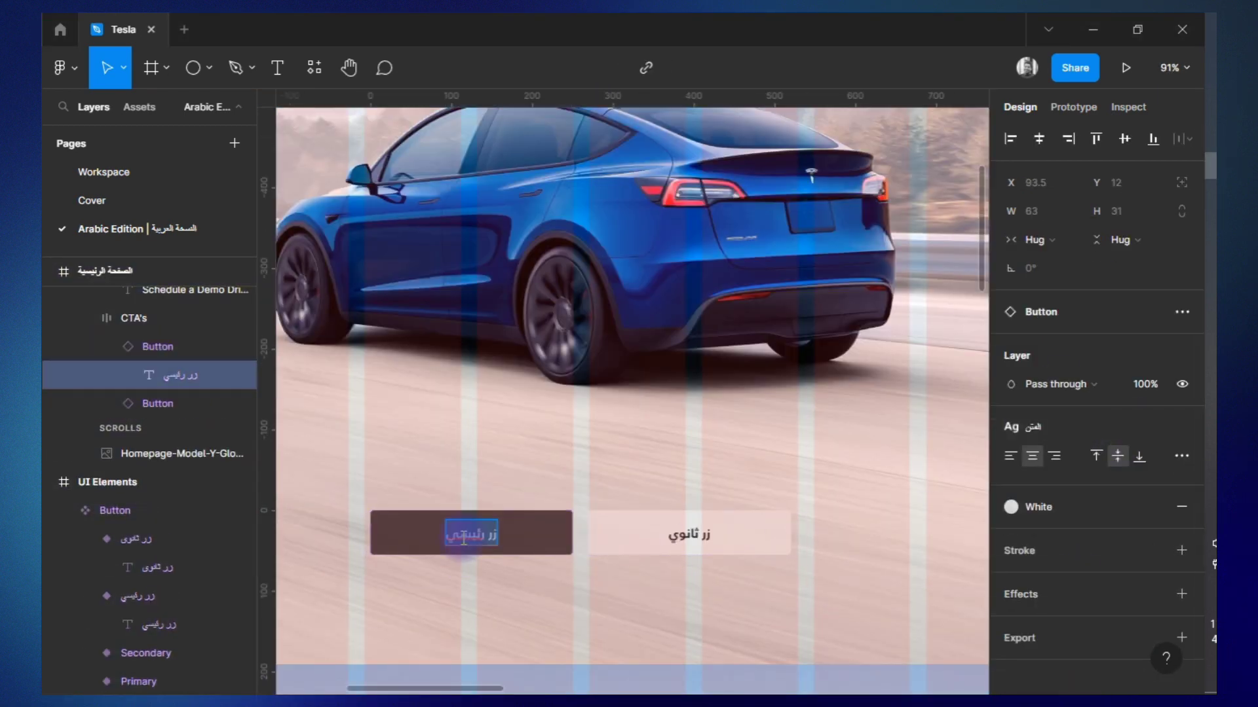
type("عرض المقارنة")
Change the Model Y secondary button's label to "احجز نسختك المخصصة" and move the button to the left of the primary one.
left_click(106, 404)
left_click(160, 438)
type("احجز نسختك المخصصة")
left_click(106, 403)
left_click(106, 346)
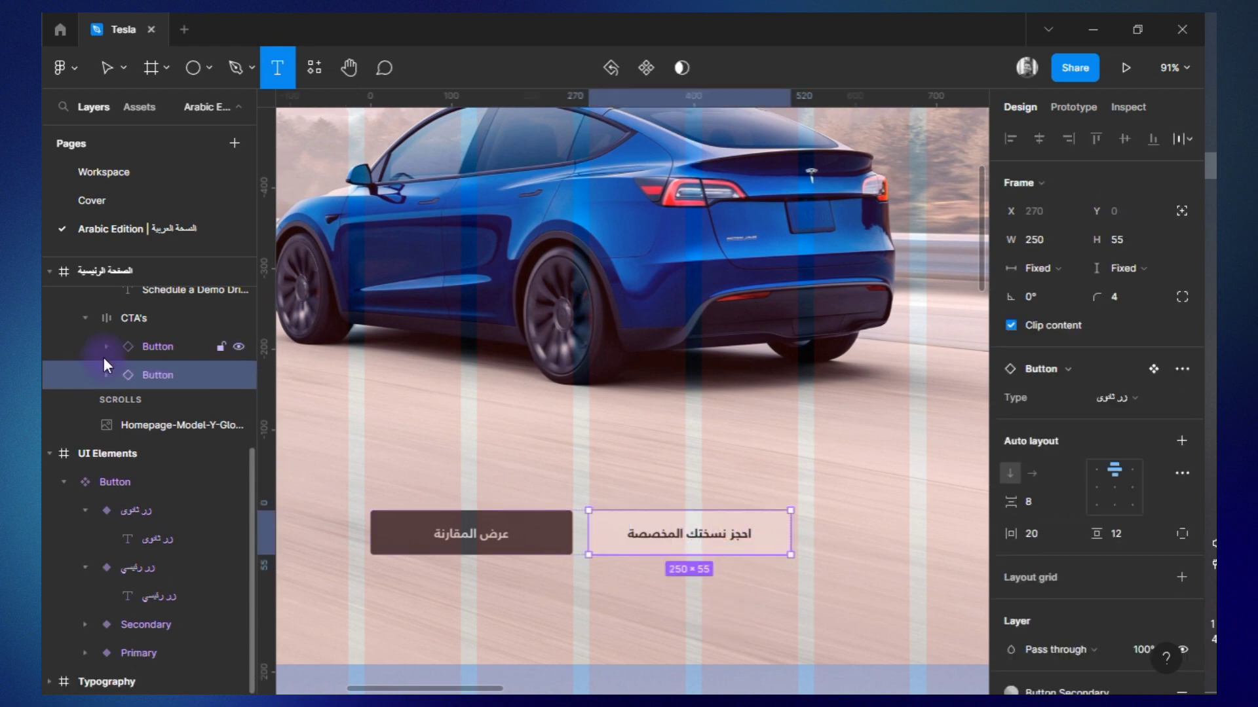
key("Left")
Change the Model Y heading to "الطراز Y" and its subtitle to "قم بحجز اقيادة تجريبية".
scroll(712, 393, "down", 3)
scroll(864, 389, "up", 2)
left_click(186, 347)
type("الطراز Y")
double_click(651, 345)
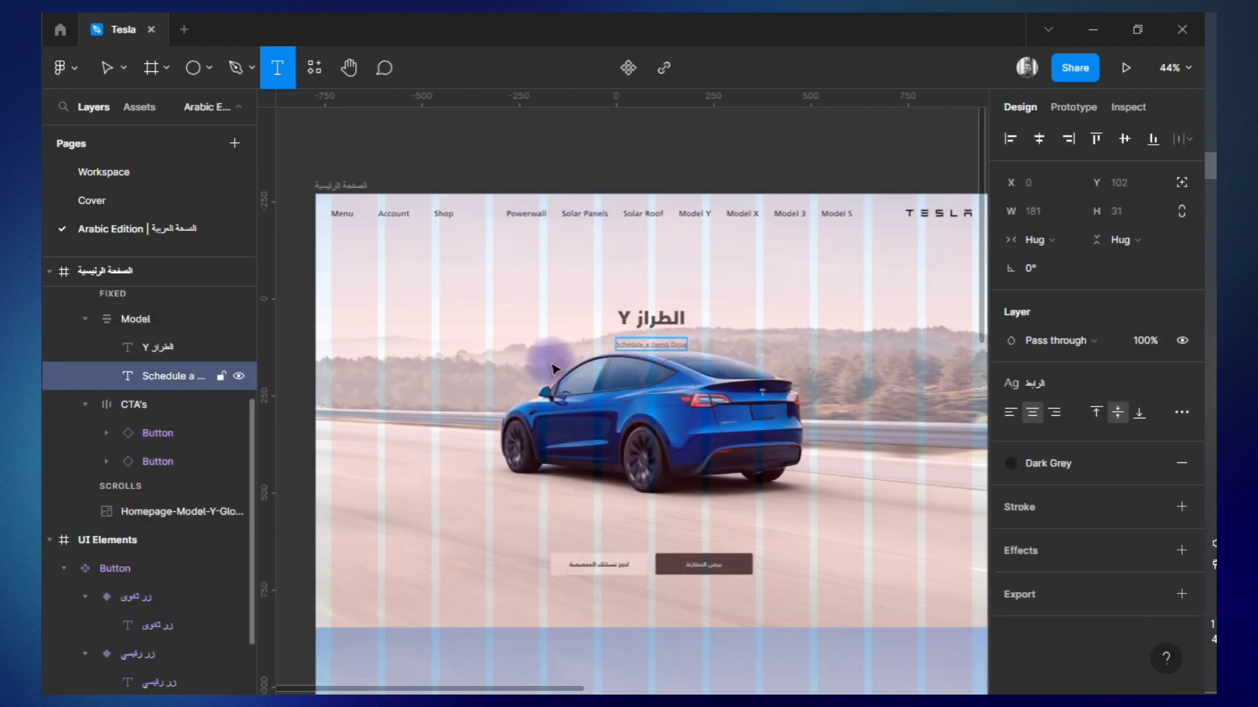
key("BackSpace")
type("قم بحجز اقيادة تجريبية")
Rename the Model Y section frame as الطراز Y and its Model text group as الطراز.
scroll(563, 354, "up", 2)
left_click(560, 277)
left_click(115, 296)
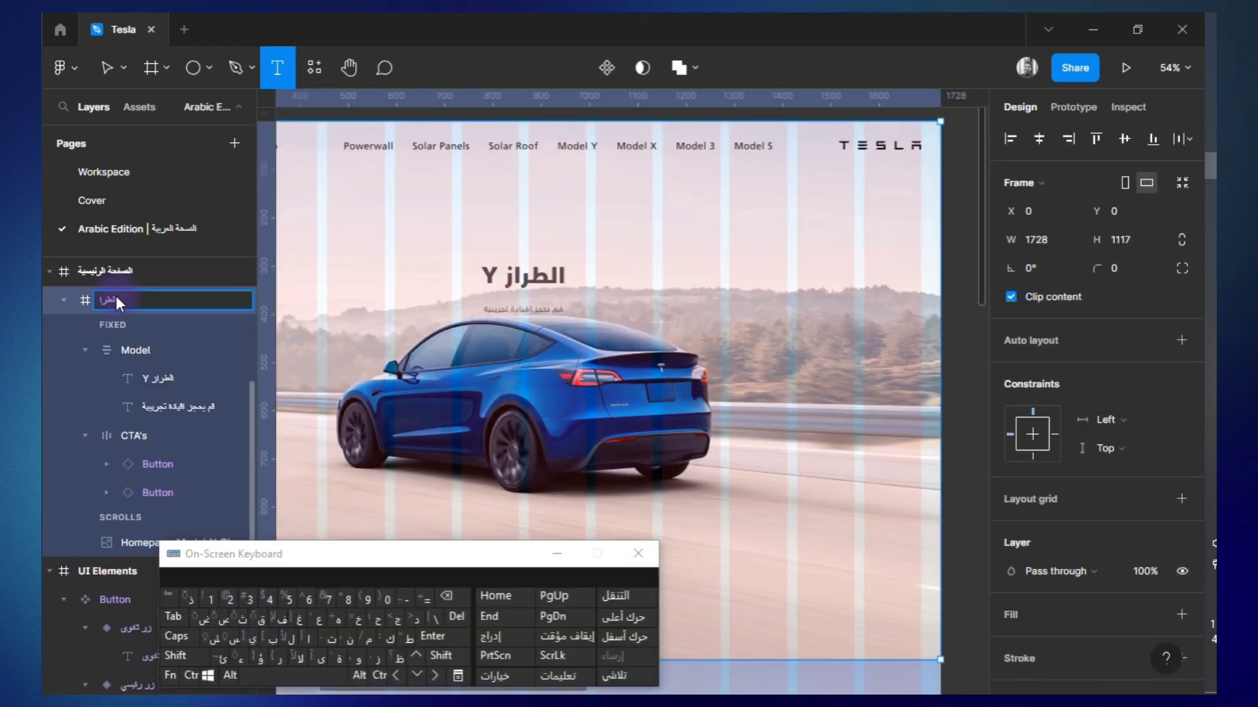
left_click(144, 349)
left_click(140, 295)
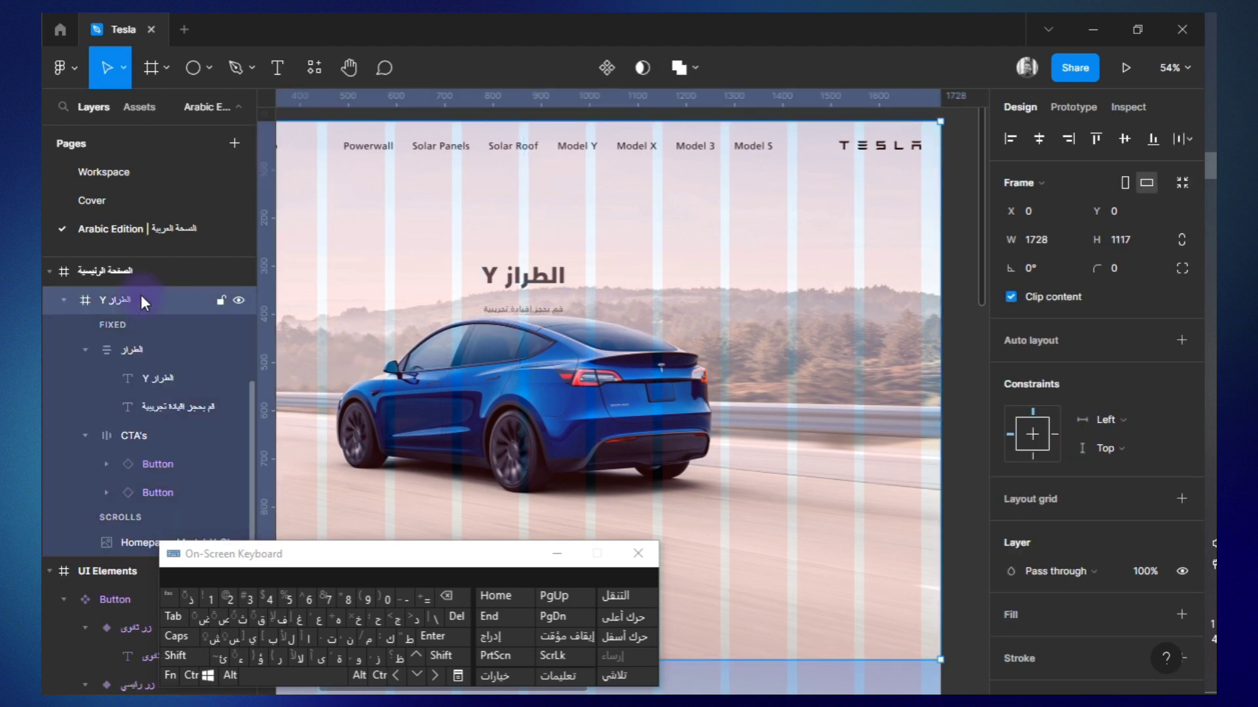
Set the الطراز text group's auto layout spacing to Auto and its strokes to Included in layout.
left_click(141, 350)
left_click(85, 350)
left_click(1050, 434)
scroll(551, 295, "up", 5)
left_click(85, 350)
left_click(85, 350)
left_click(1182, 401)
left_click(951, 581)
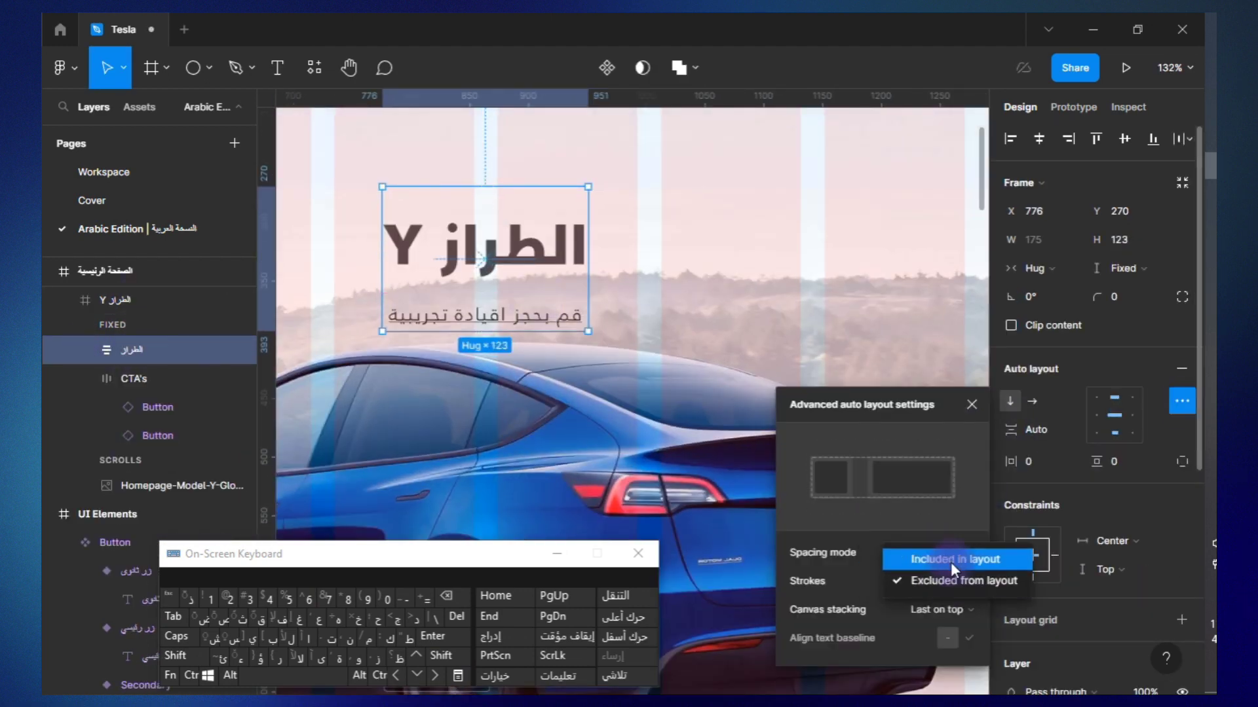
left_click(951, 563)
Correct the Model Y subtitle to "قم بحجز القيادة التجريبية".
scroll(510, 328, "down", 3)
double_click(511, 333)
type("ال")
Rename the header's Manu group as القائمة and change its model links to الطراز S, الطراز 3, الطراز X and الطراز Y.
double_click(133, 378)
left_click(86, 380)
double_click(794, 193)
type("الطراز")
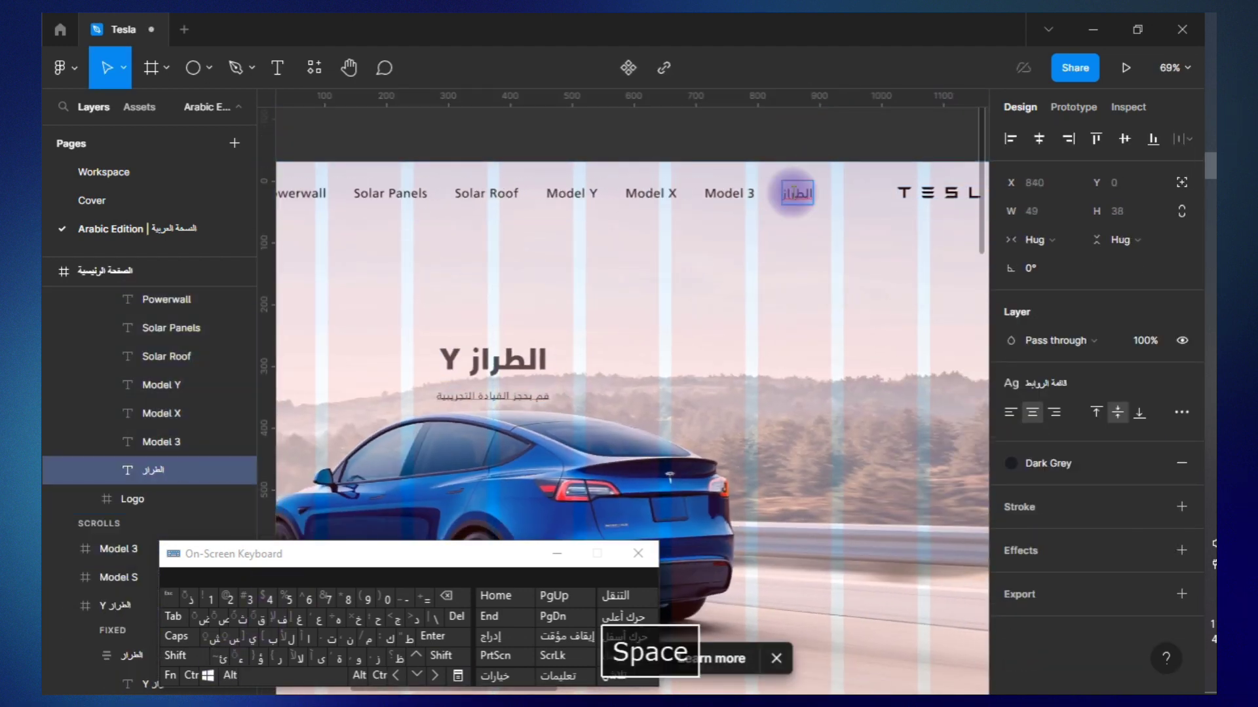
Change the Solar Roof, Solar Panels and Powerwall links to أسطح الطاقة الشمسية, ألواح الطاقة الشمسية and جدار الطاقة من تسلا.
double_click(481, 193)
key("alt+shift")
type("الشم")
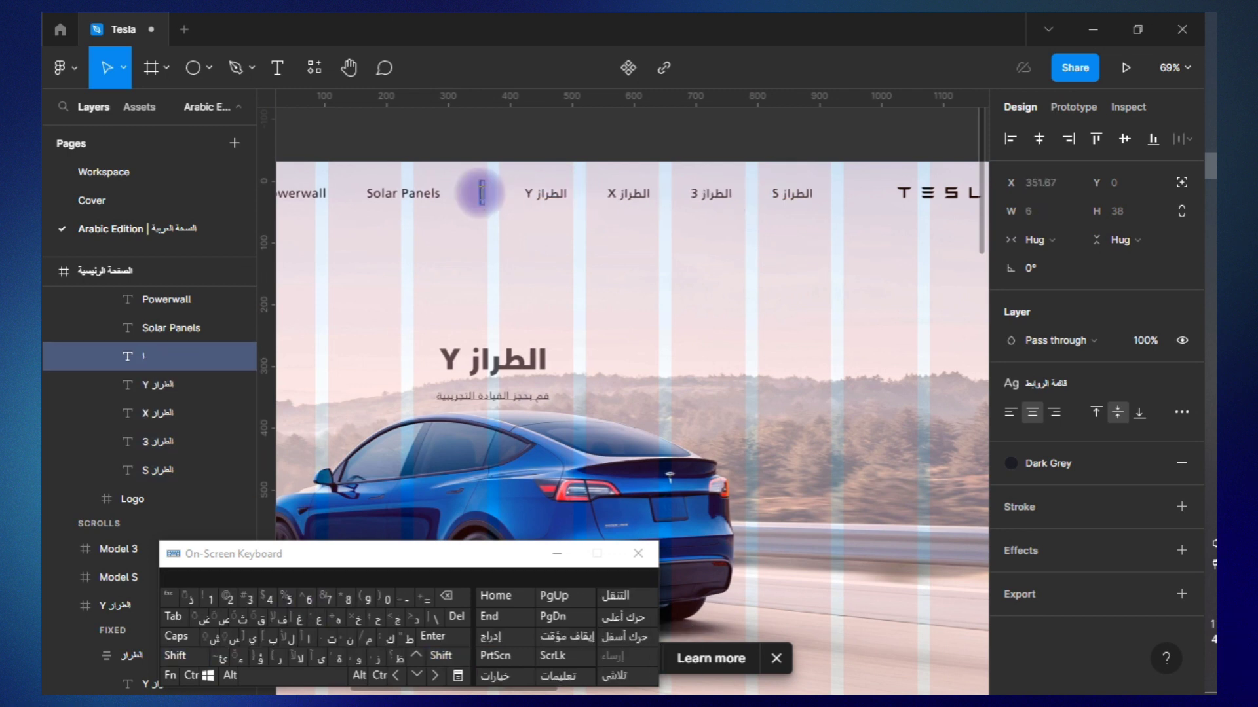
type("سية")
scroll(496, 199, "left", 2)
double_click(496, 199)
type("ألواح ")
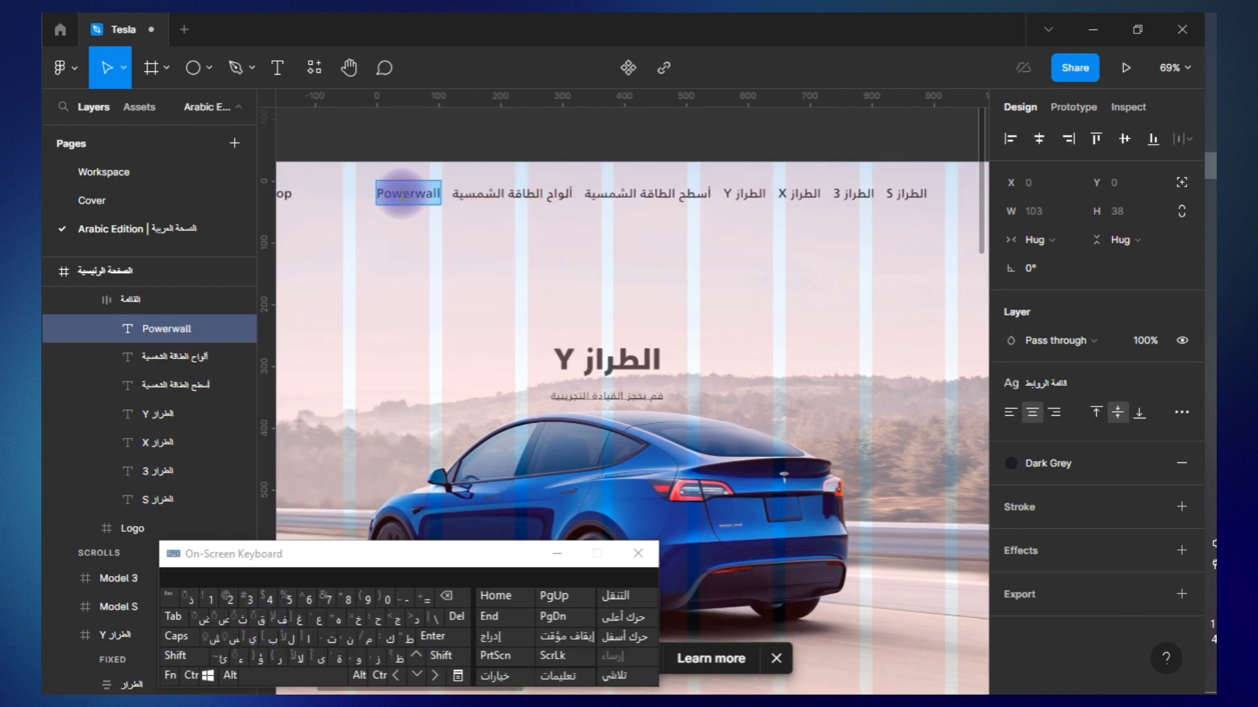
type("لا")
Widen the header's القائمة navigation group and close the on-screen keyboard.
left_click(130, 300)
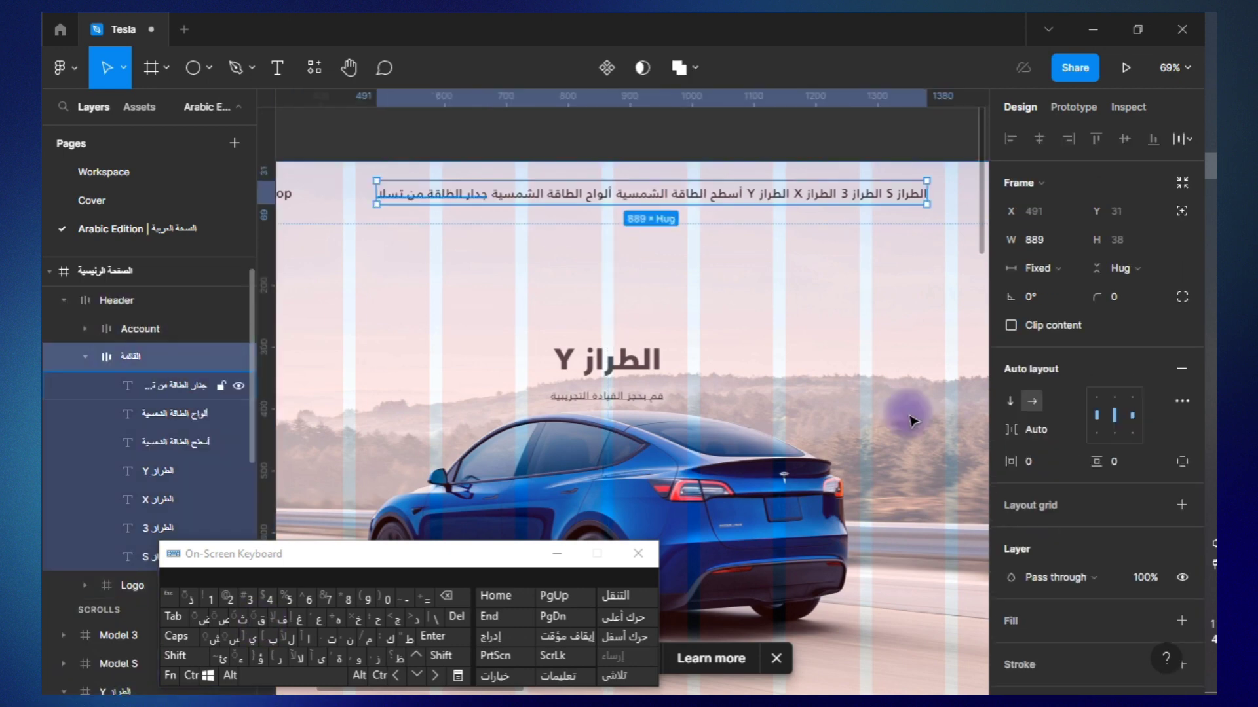
left_click(1035, 240)
key("shift+Up")
key("shift+Up")
scroll(784, 301, "down", 3)
left_click(720, 295)
scroll(488, 341, "down", 3)
scroll(488, 341, "up", 3)
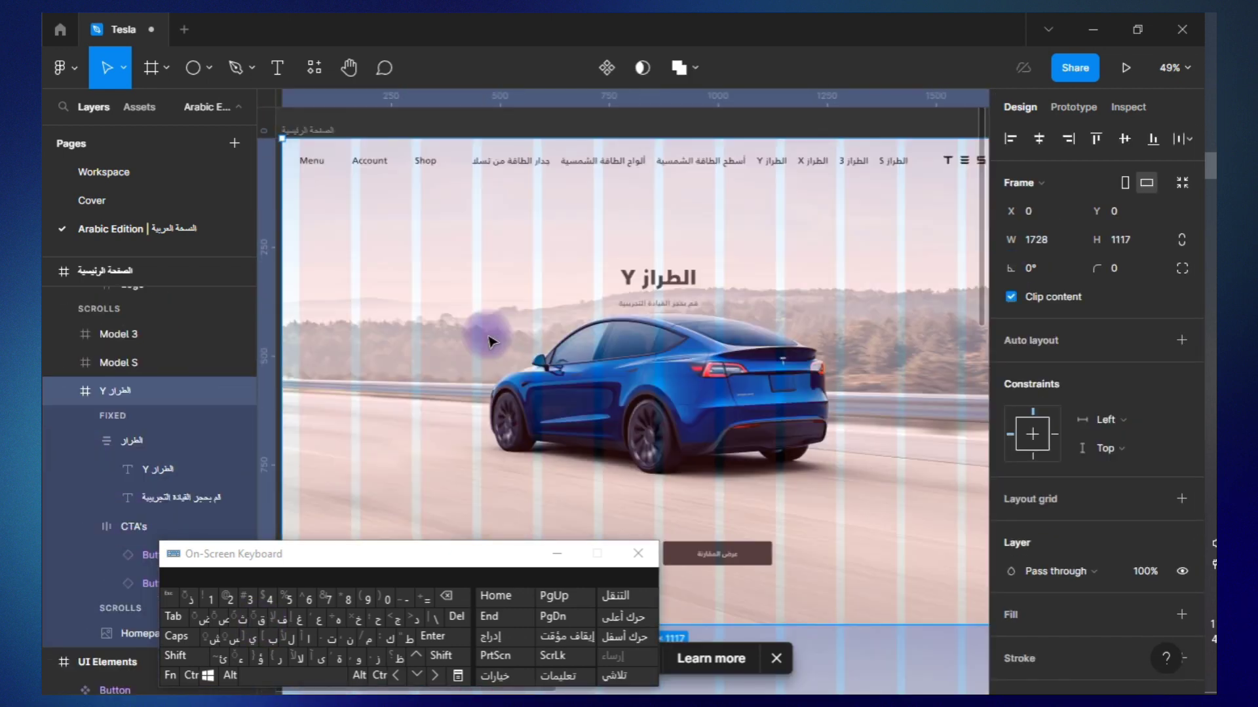
scroll(111, 399, "up", 4)
left_click(638, 553)
left_click(1214, 564)
left_click(1214, 563)
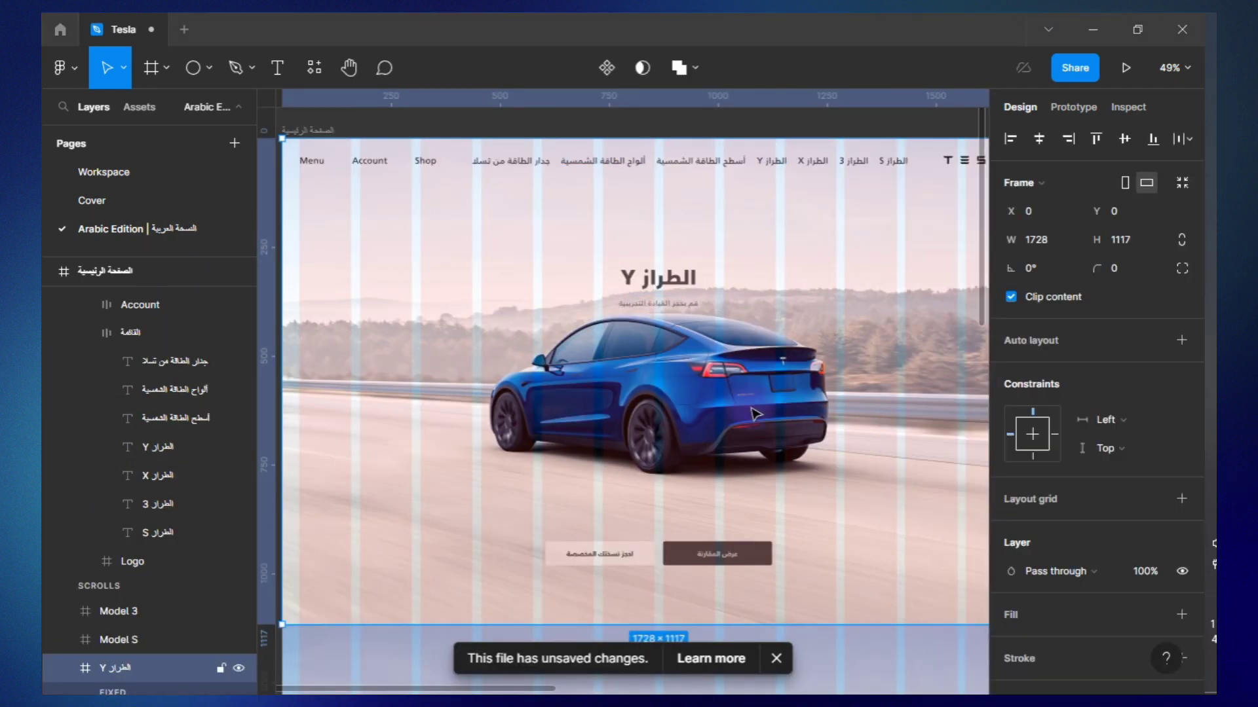
left_click(1214, 564)
Search the SVG Repo plugin for "menu" and insert a three-line menu icon into the Arabic home page frame.
left_click(314, 131)
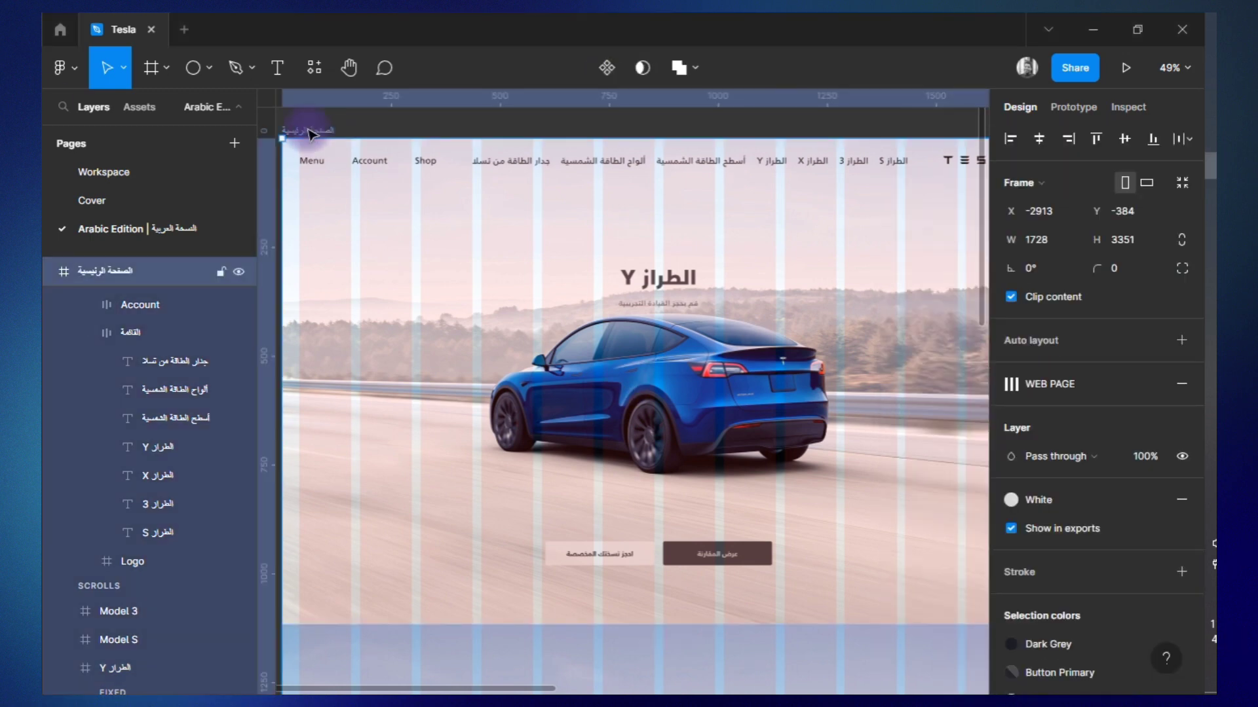
scroll(312, 135, "up", 3)
left_click(314, 68)
left_click(560, 212)
left_click(871, 256)
type("menu")
key("Return")
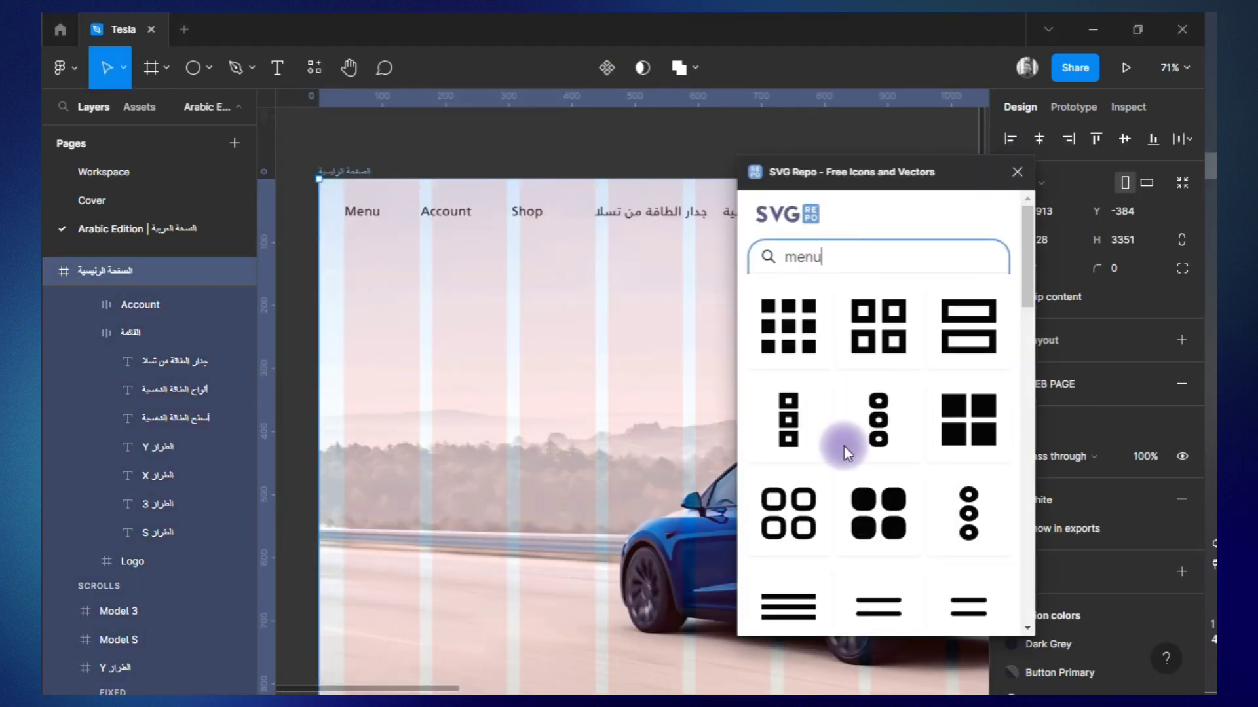
scroll(844, 451, "down", 4)
left_click(792, 351)
Move the menu icon into the header's Account group before the Menu link and set its height to 30.
left_click_drag(147, 271, 140, 407)
left_click(1018, 171)
left_click(1123, 240)
type("30")
key("Return")
left_click(170, 358, "shift")
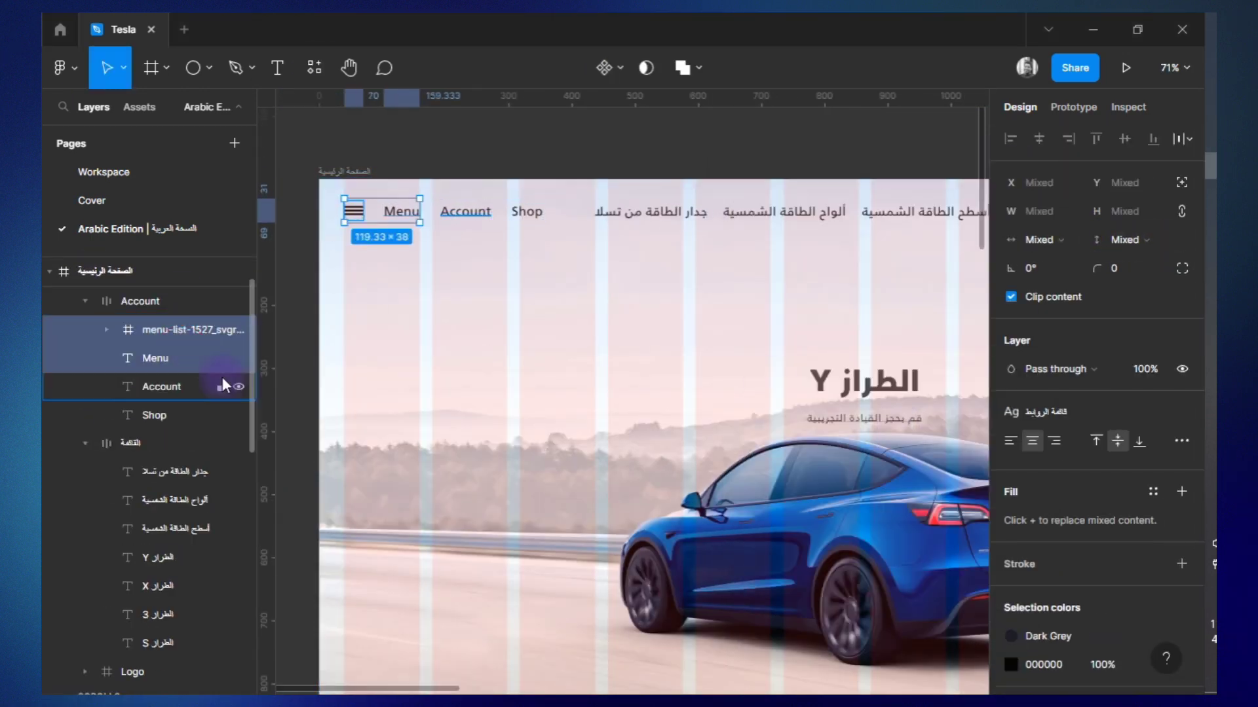
Change the Menu, Account and Shop links to القائمة, الحساب and التسوق, and delete the imported menu icon.
double_click(401, 212)
key("ctrl+super+o")
key("alt+shift")
type("القائمة")
left_click(174, 392)
type("التسوق")
left_click(171, 330)
key("Delete")
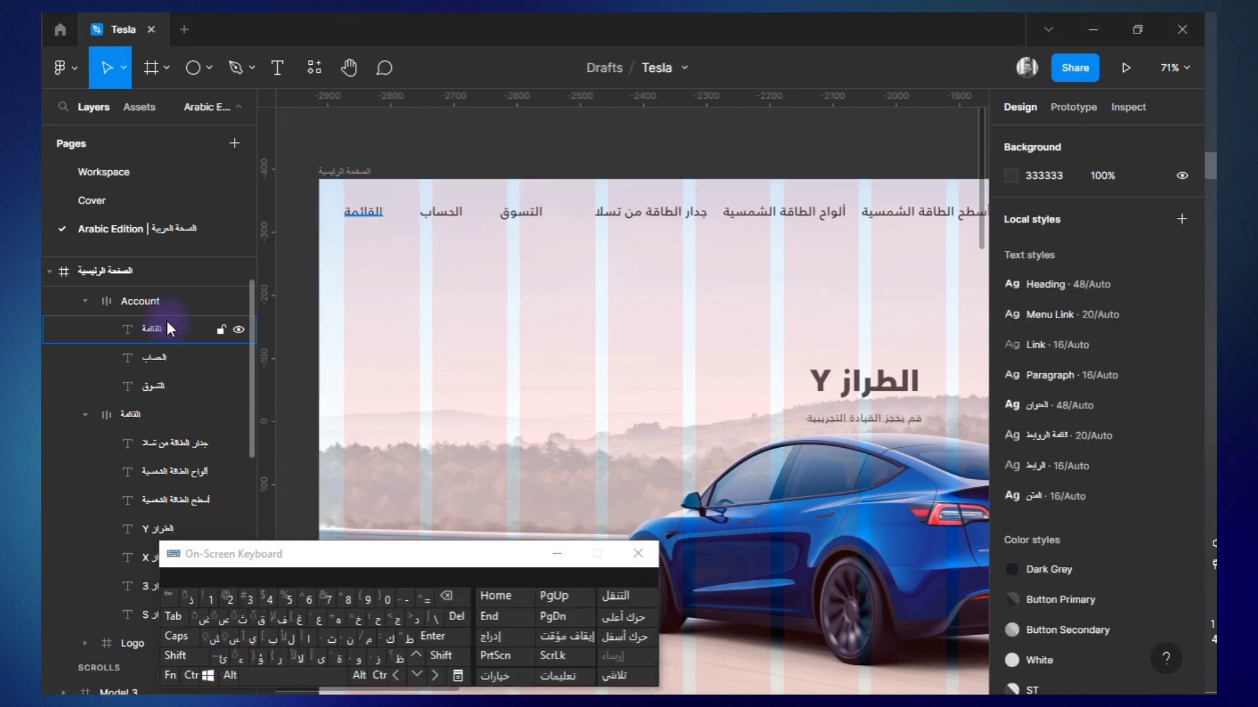
left_click(638, 554)
Rename the header's Account group as الحساب and the Logo frame as الشعار.
scroll(555, 458, "down", 5)
left_click(132, 384)
scroll(508, 395, "up", 3)
key("Escape")
scroll(506, 395, "left", 2)
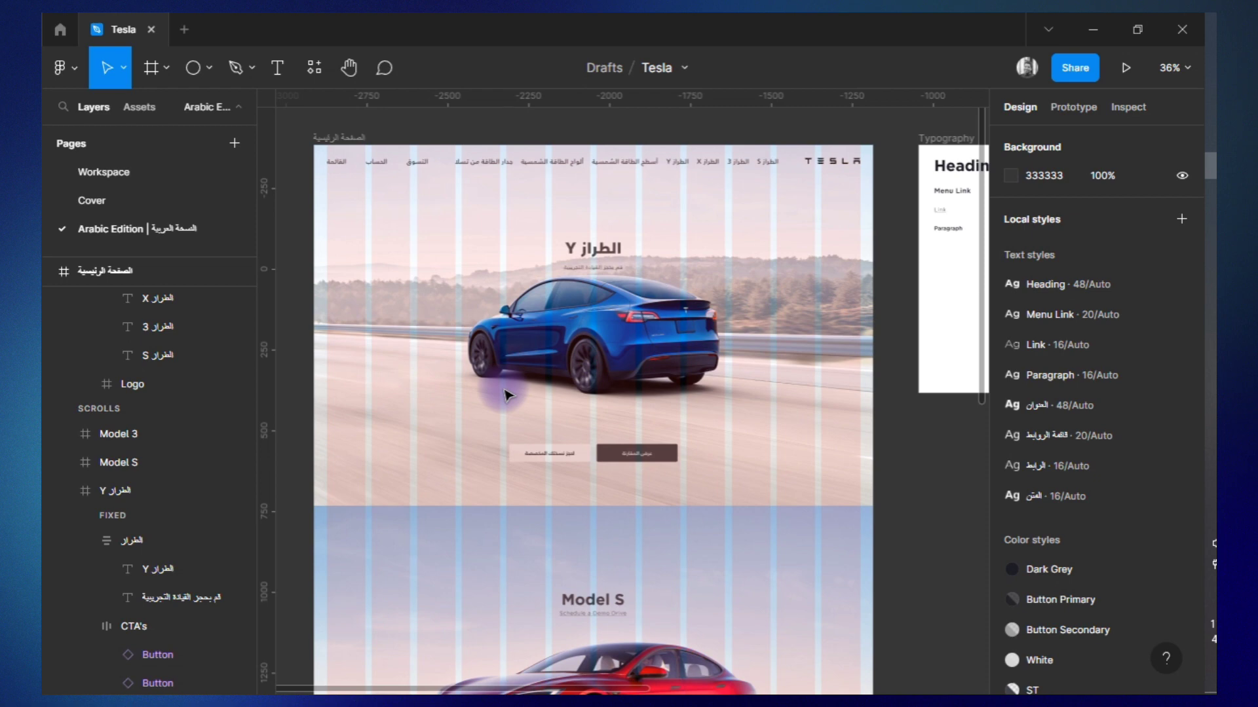
left_click(508, 395)
left_click(63, 491)
left_click(118, 596)
left_click(85, 289)
double_click(146, 407)
type("الشعار")
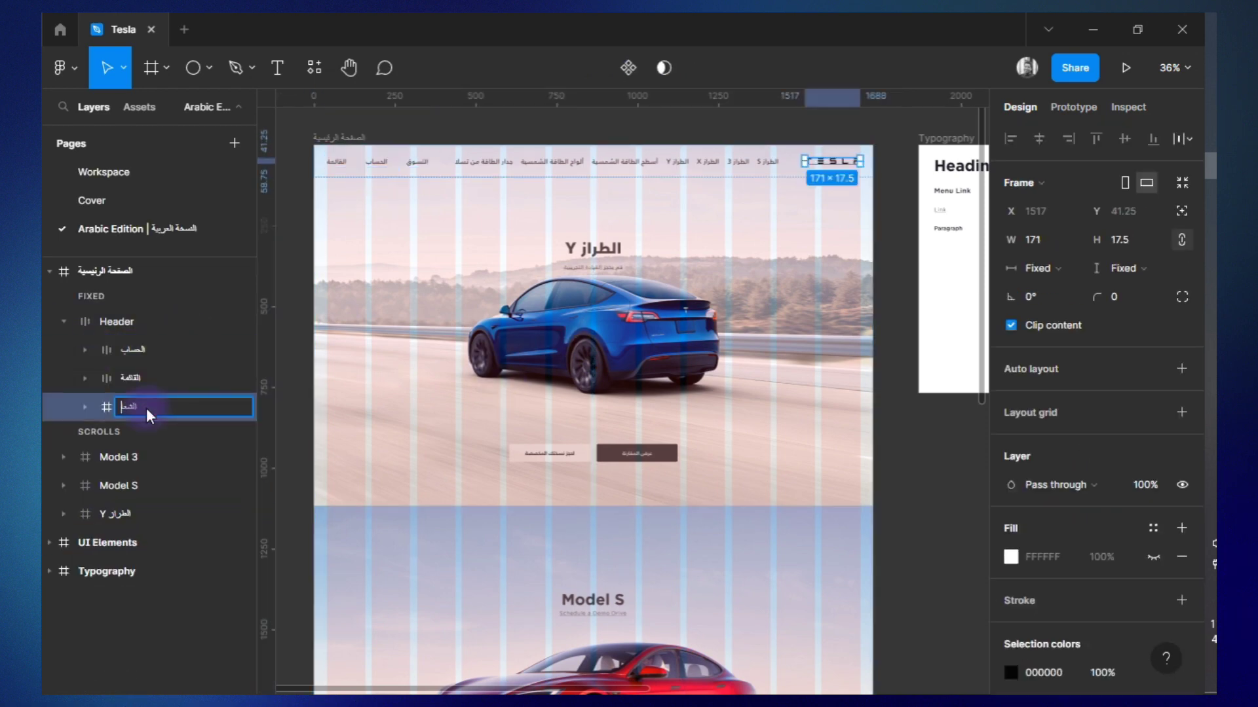
Replace the Model S and Model 3 sections with copies of the الطراز Y section named الطراز S and الطراز 3.
left_click(63, 455)
left_click(131, 503)
scroll(331, 393, "down", 8)
left_click(64, 453)
left_click(98, 517)
key("ctrl+c")
scroll(331, 393, "up", 9)
right_click(126, 485)
left_click(255, 172)
scroll(328, 359, "down", 10)
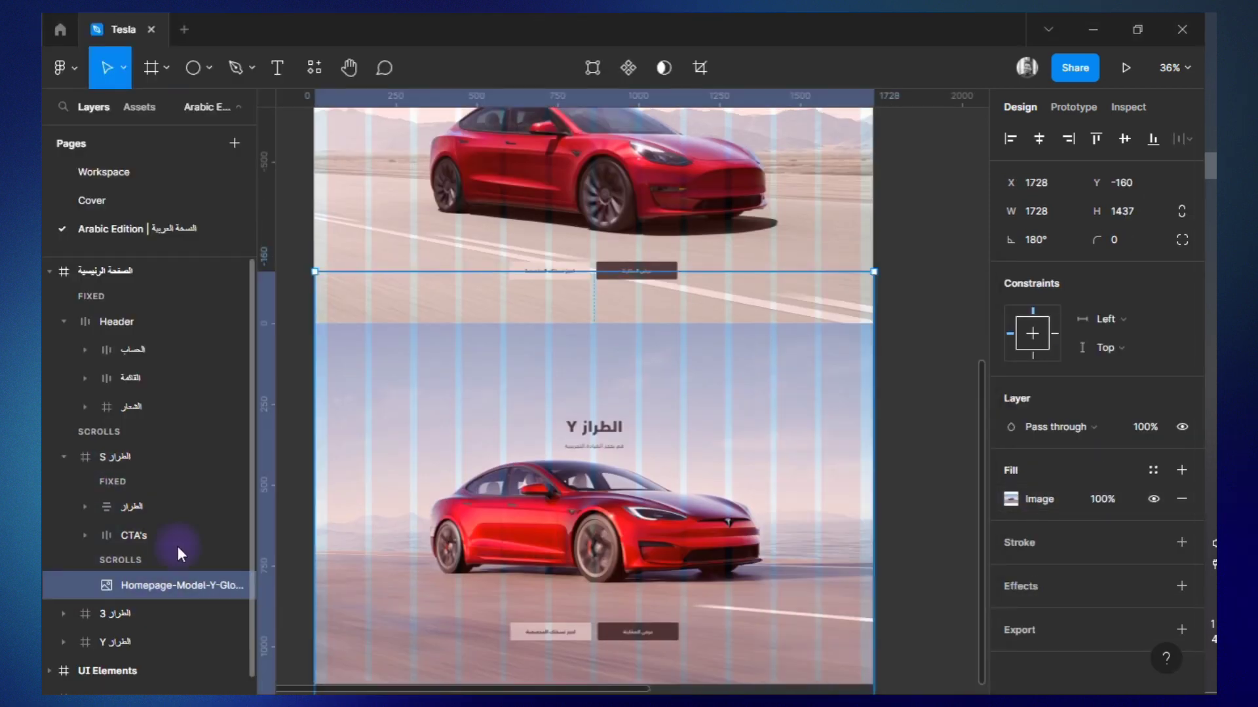
Change the section headings to الطـراز S, الطـراز 3 and الطـراز Y, and the الطراز 3 subtitle to "استمتع بتجربة استئجار فقط 349$/شهريًا".
left_click(572, 335)
left_click(175, 567)
left_click(154, 568)
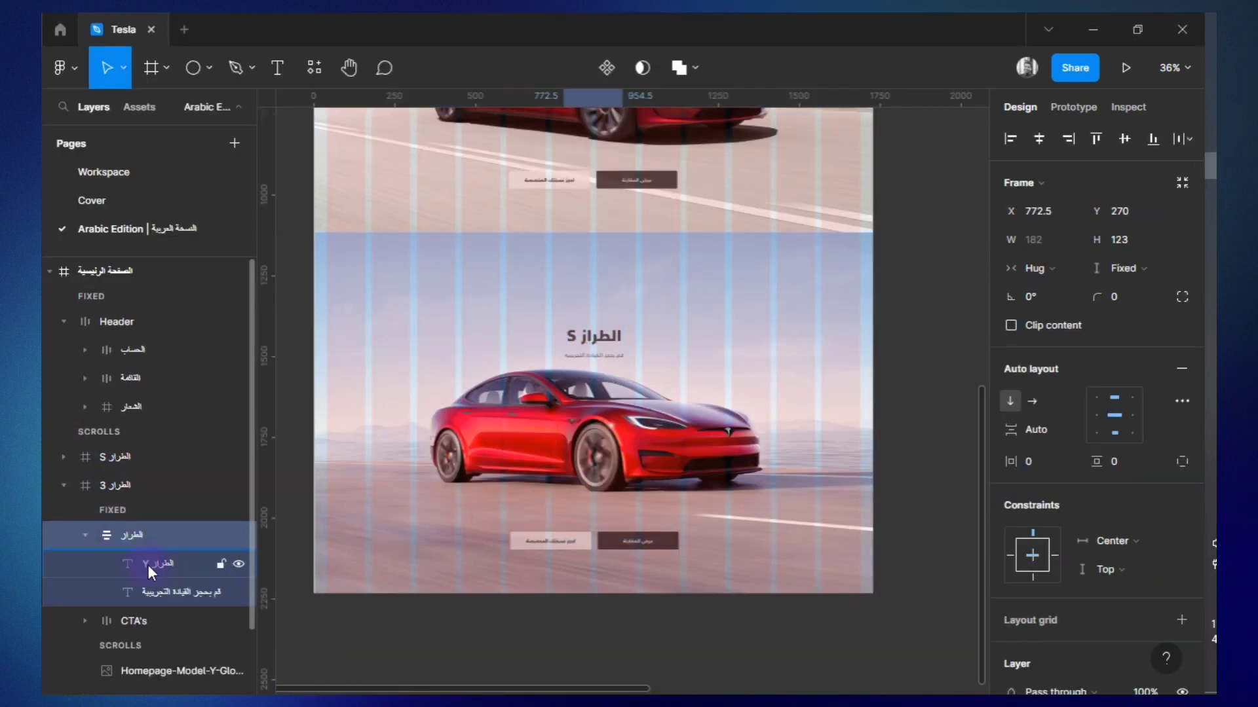
left_click(572, 252)
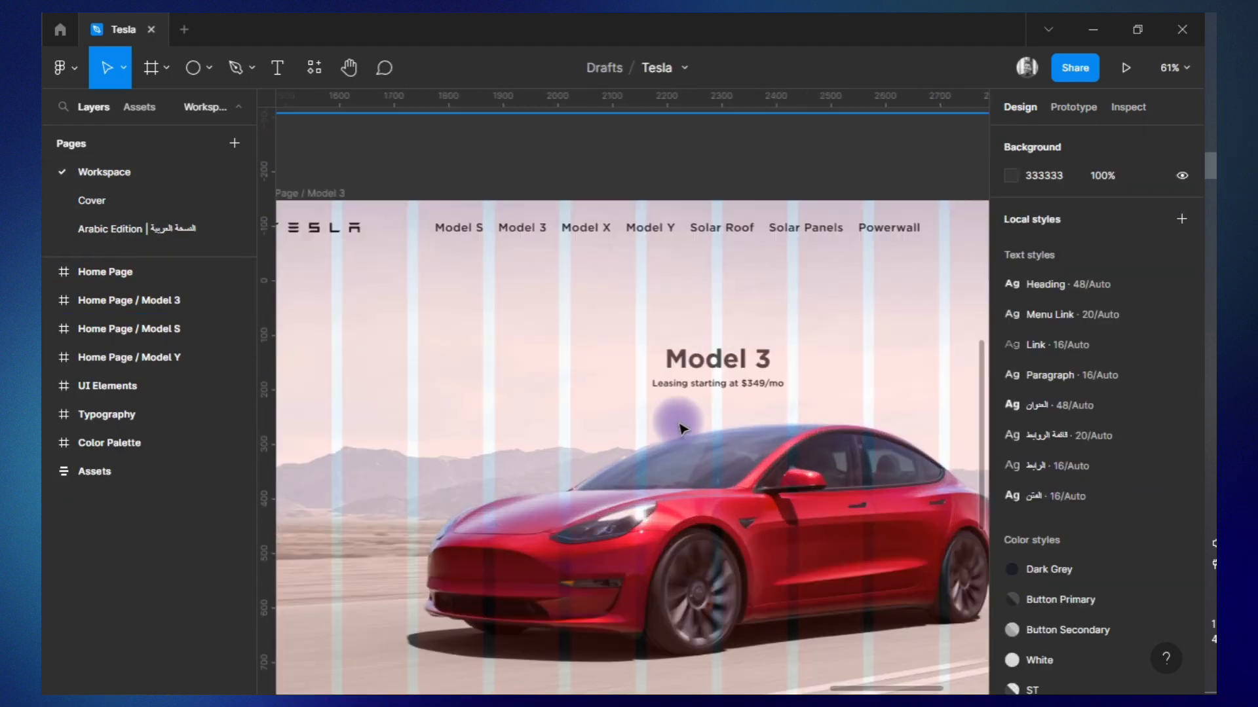
scroll(681, 429, "up", 2)
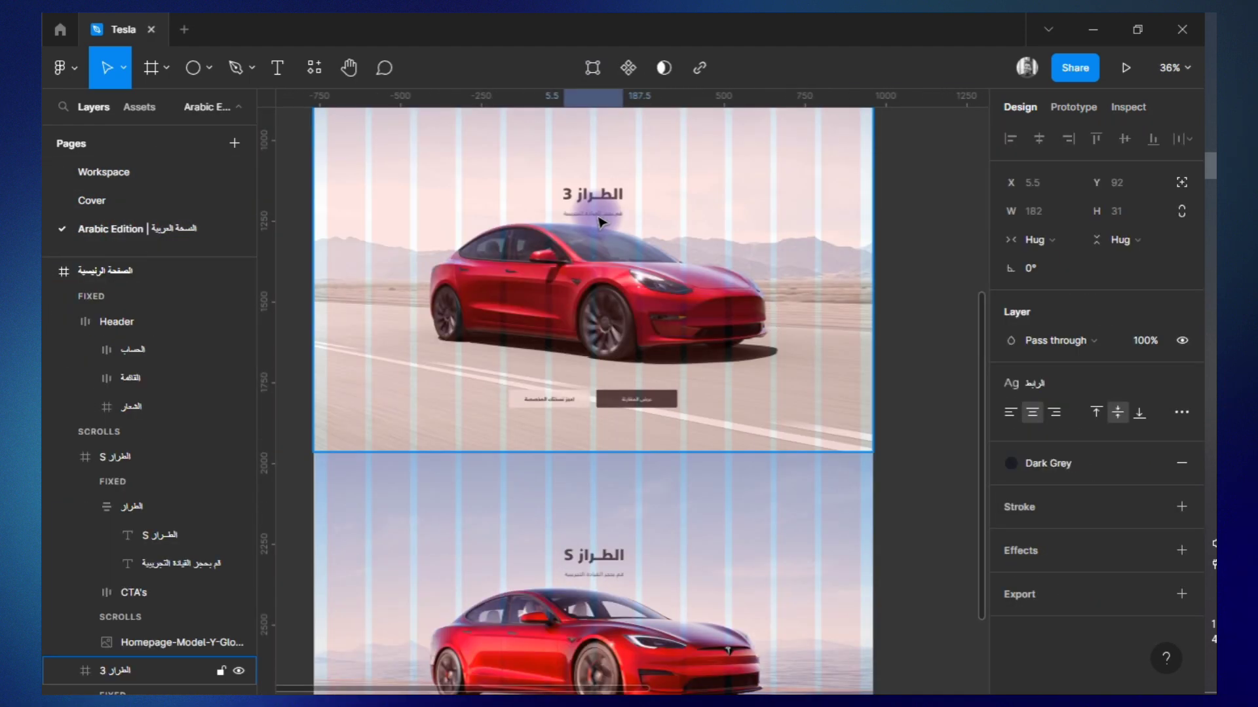
scroll(588, 211, "up", 3)
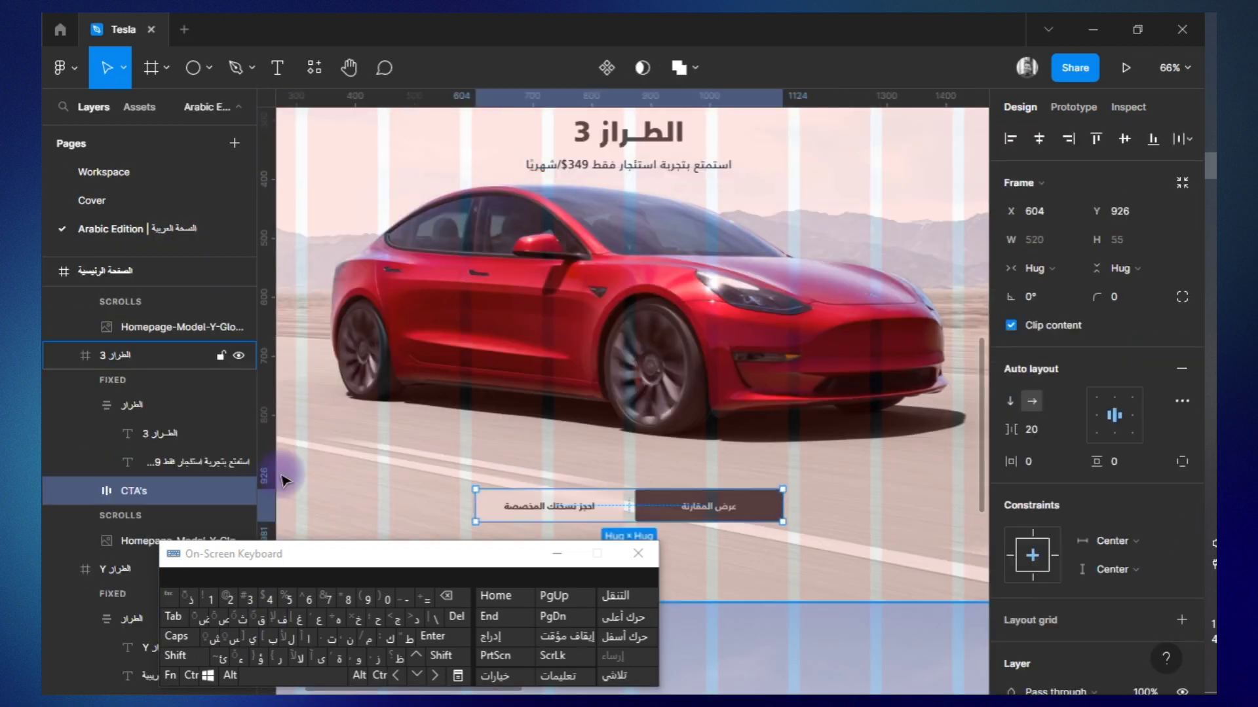
Change the الطراز 3 secondary button's label to one starting "وكلائنـا في الشرق" and the primary button's label to "استأجـر الآن".
left_click(154, 520)
left_click(177, 548)
key("shift+2")
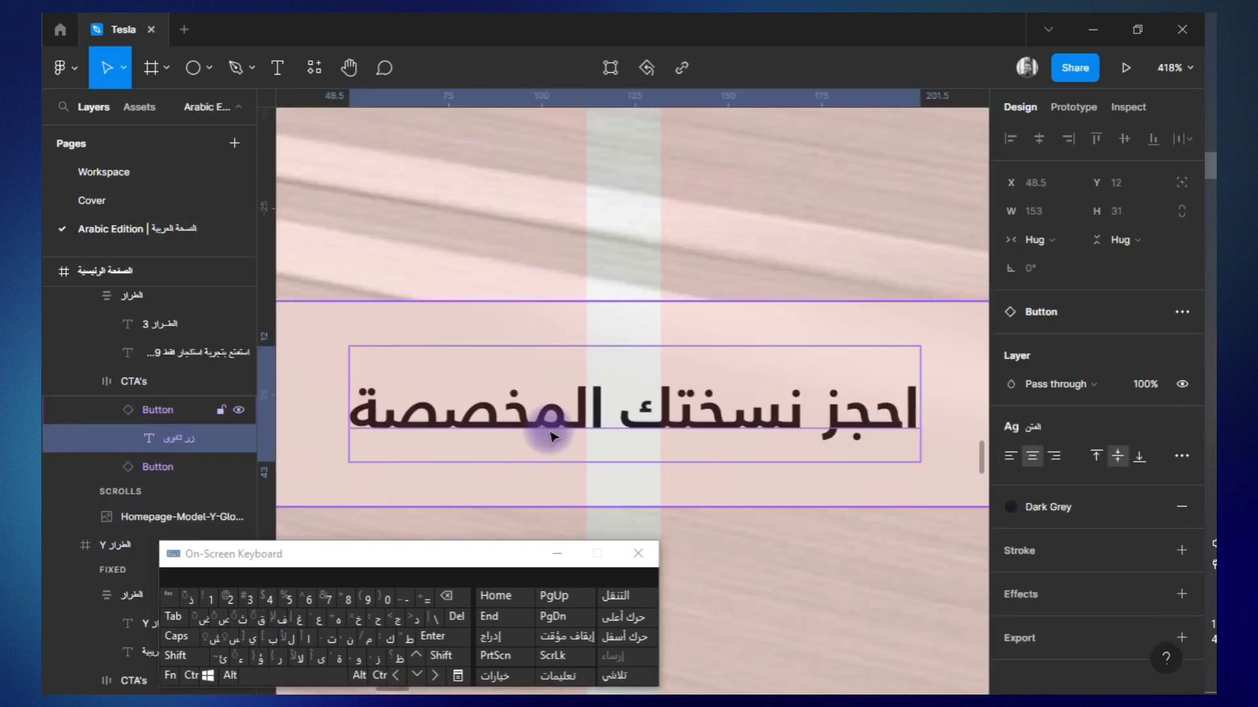
double_click(552, 433)
type("تواصـل")
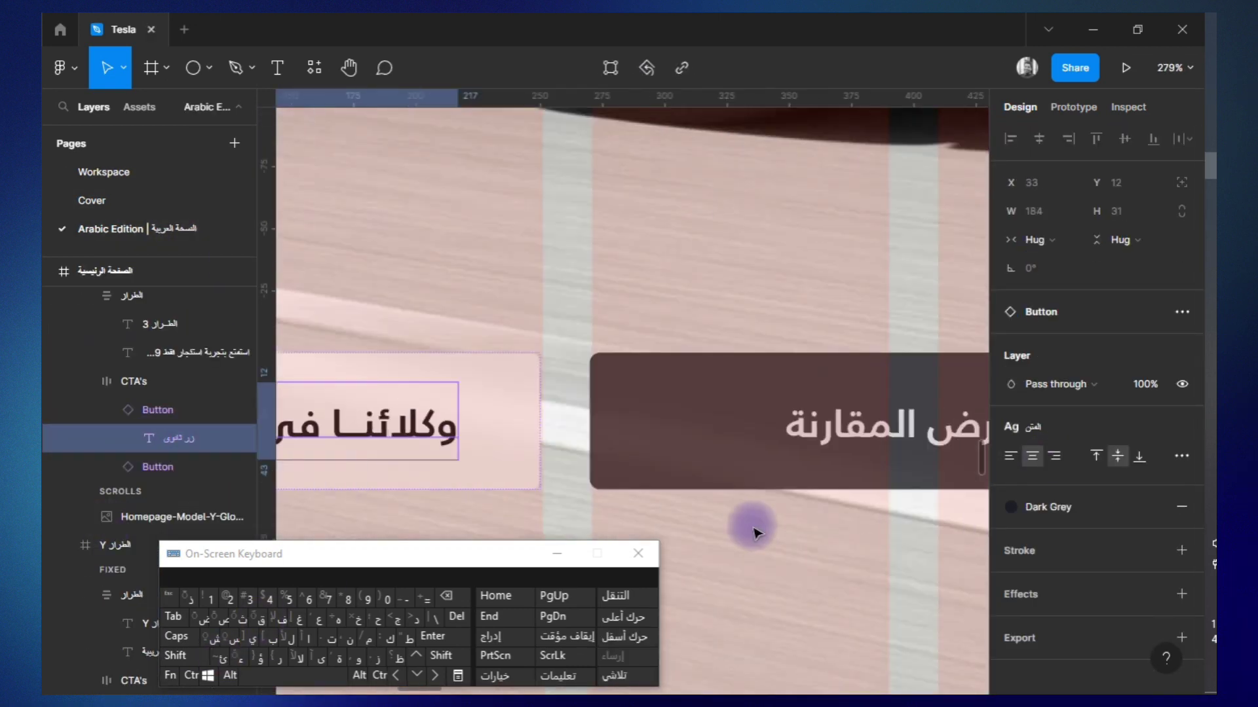
double_click(885, 426)
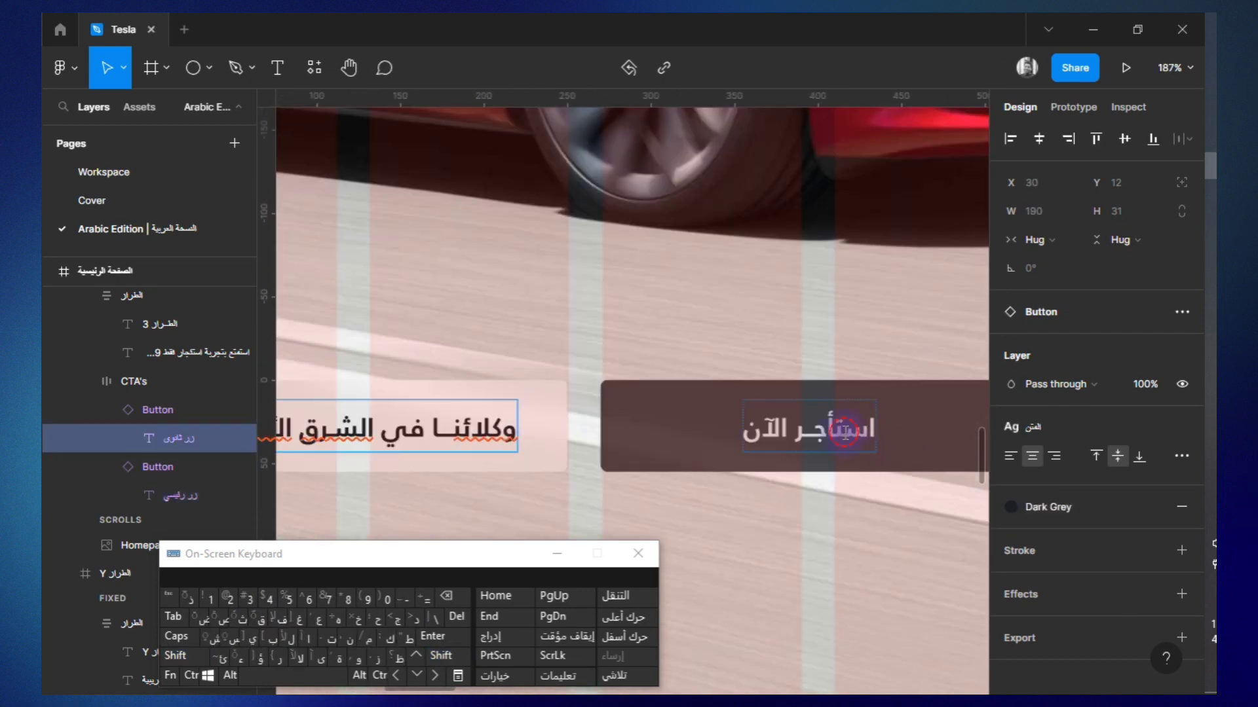
double_click(842, 433)
scroll(681, 437, "down", 10)
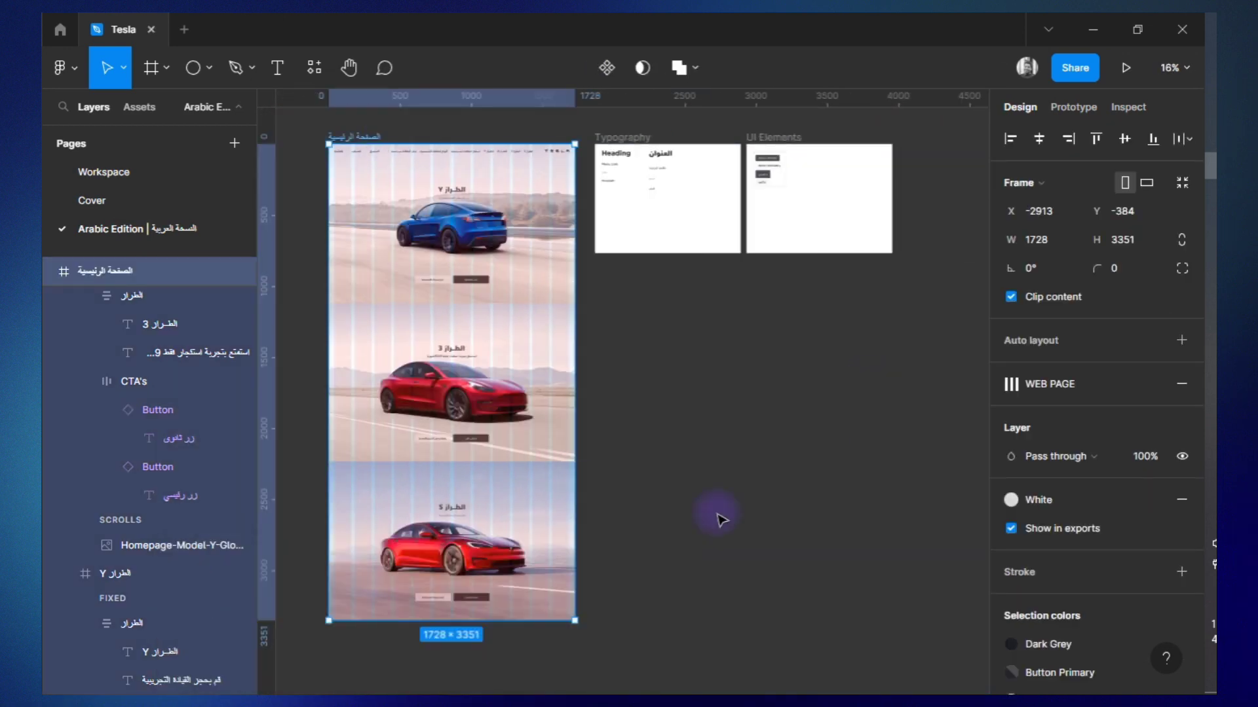
Rename the copied homepage frame الصفحة الرئيسية / الطراز Y, reduce it to 1728 × 1117 and duplicate it beside the original.
key("alt+l")
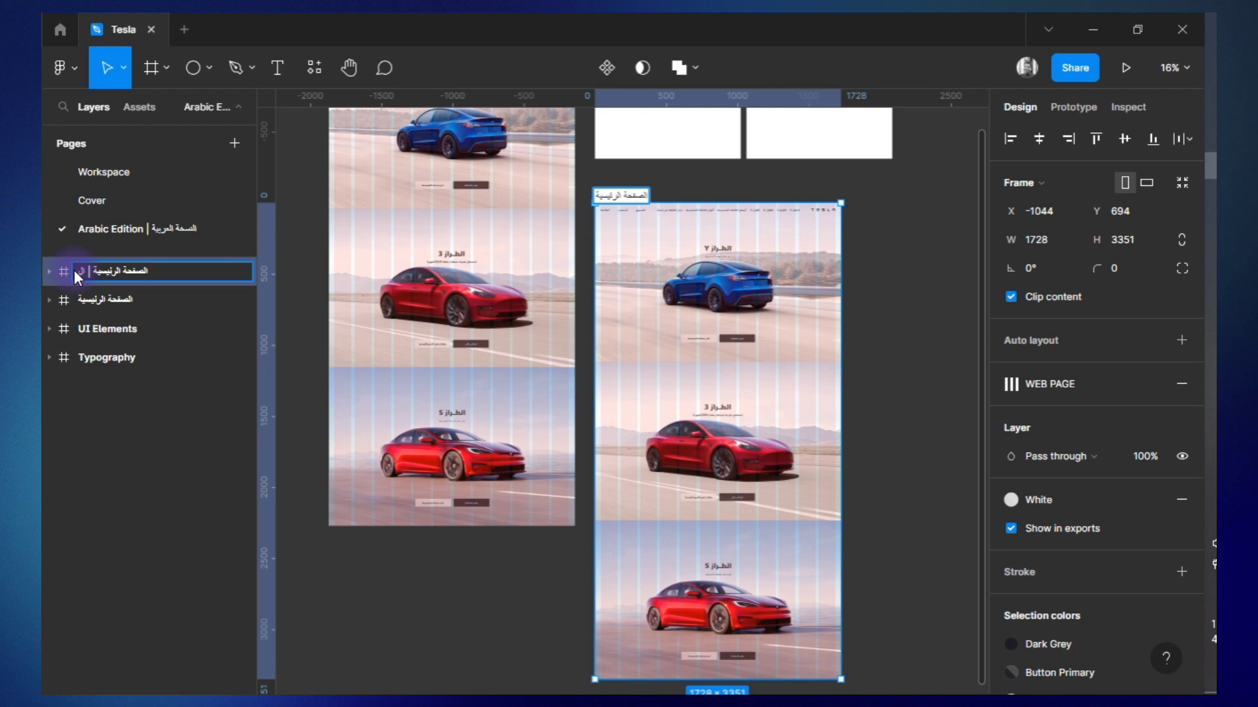
type("طراز Y")
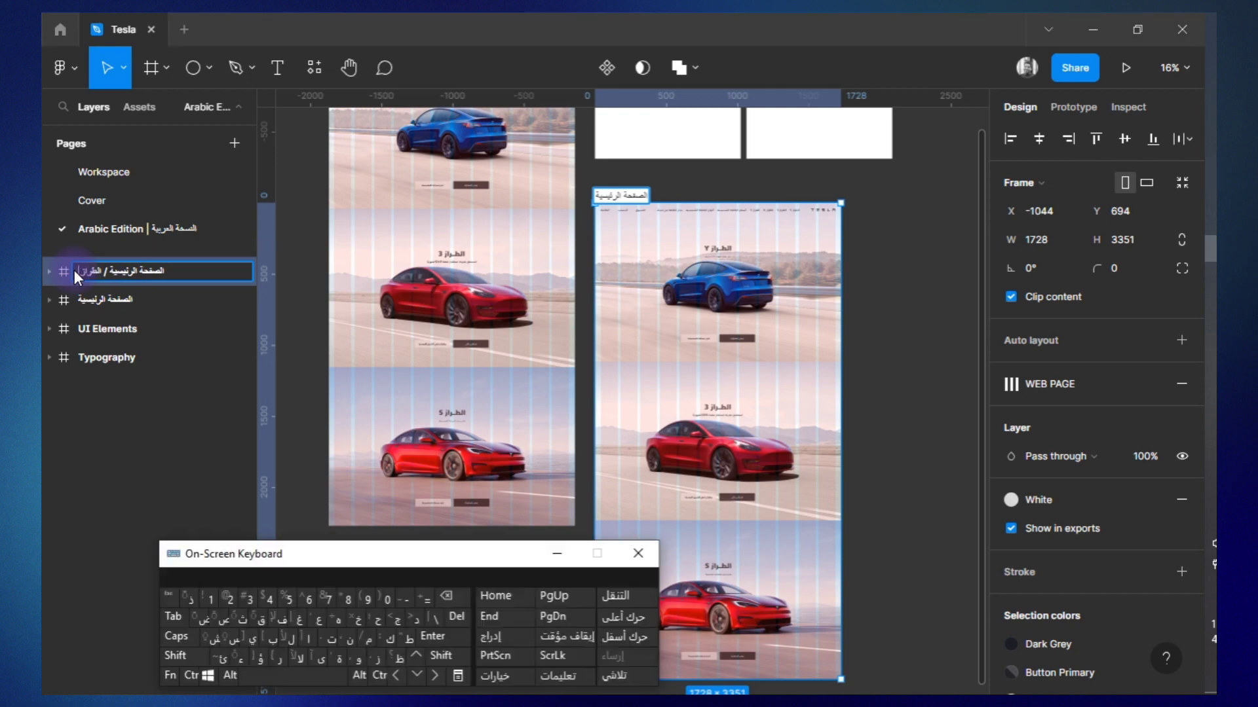
key("Return")
key("ctrl+d")
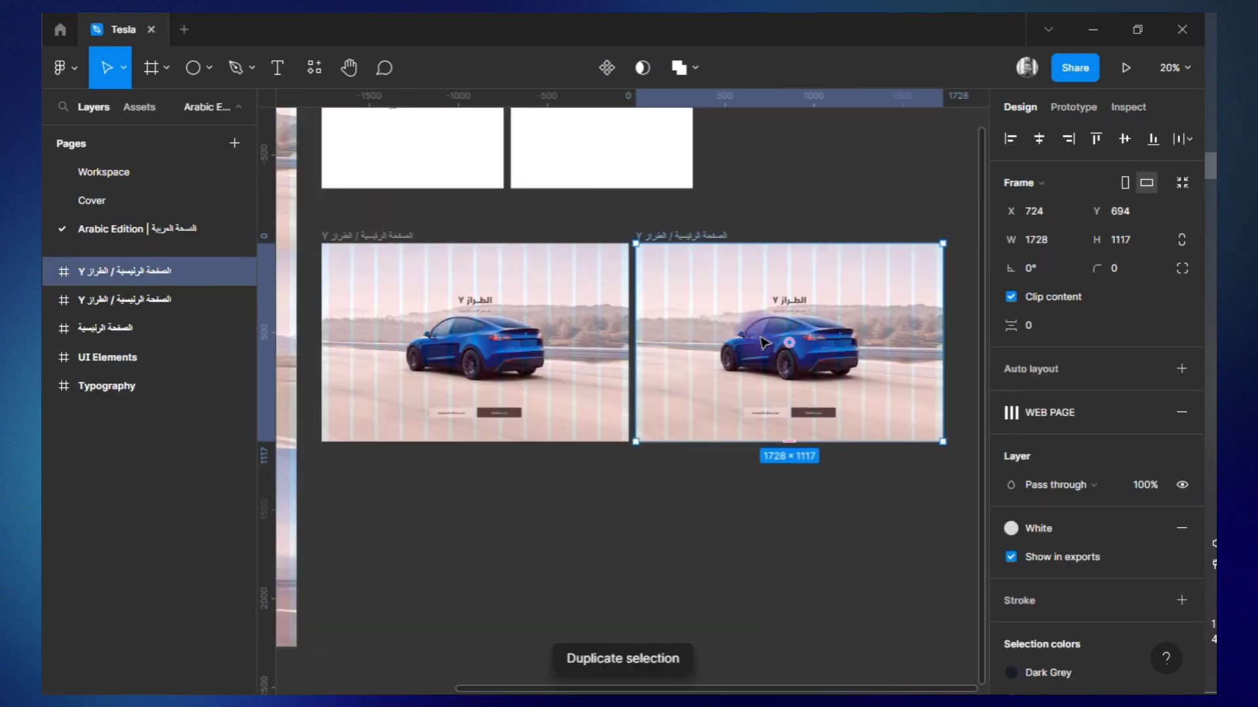
Rename the duplicate الصفحة الرئيسية / الطراز 3 and bring the الطراز Y frame's Header down into view.
double_click(84, 273)
left_click(1150, 240)
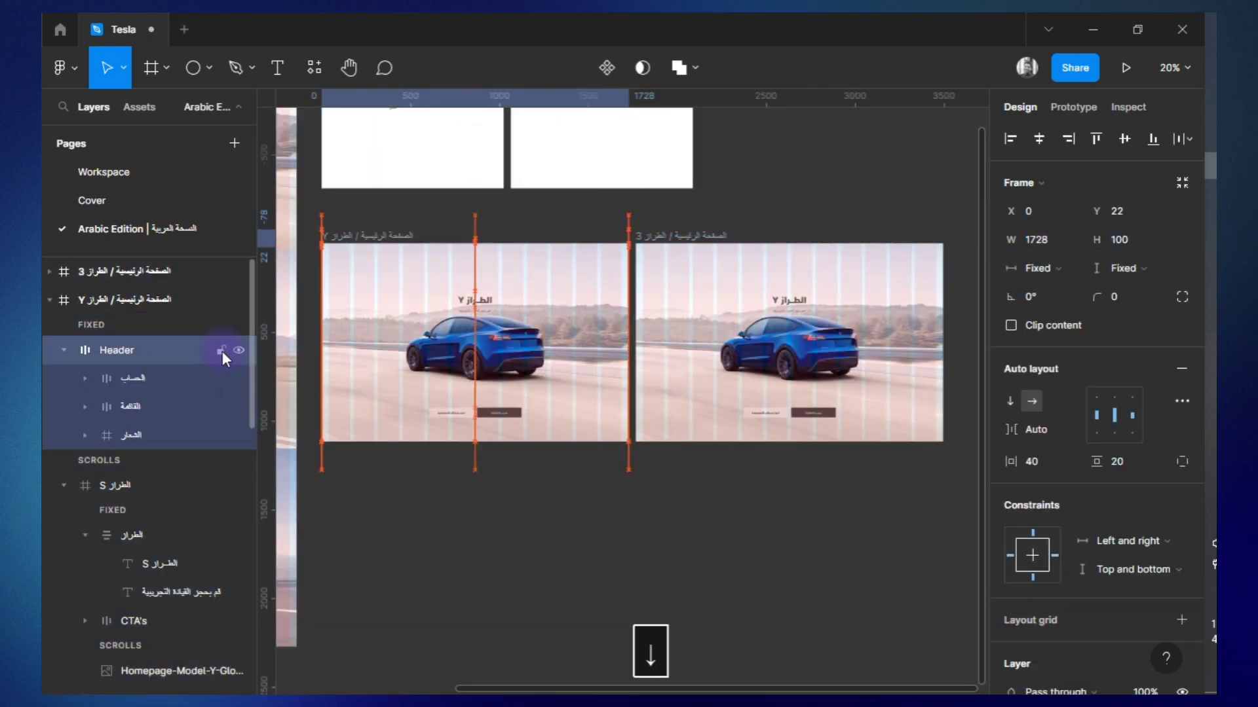
key("shift+2")
left_click(360, 272)
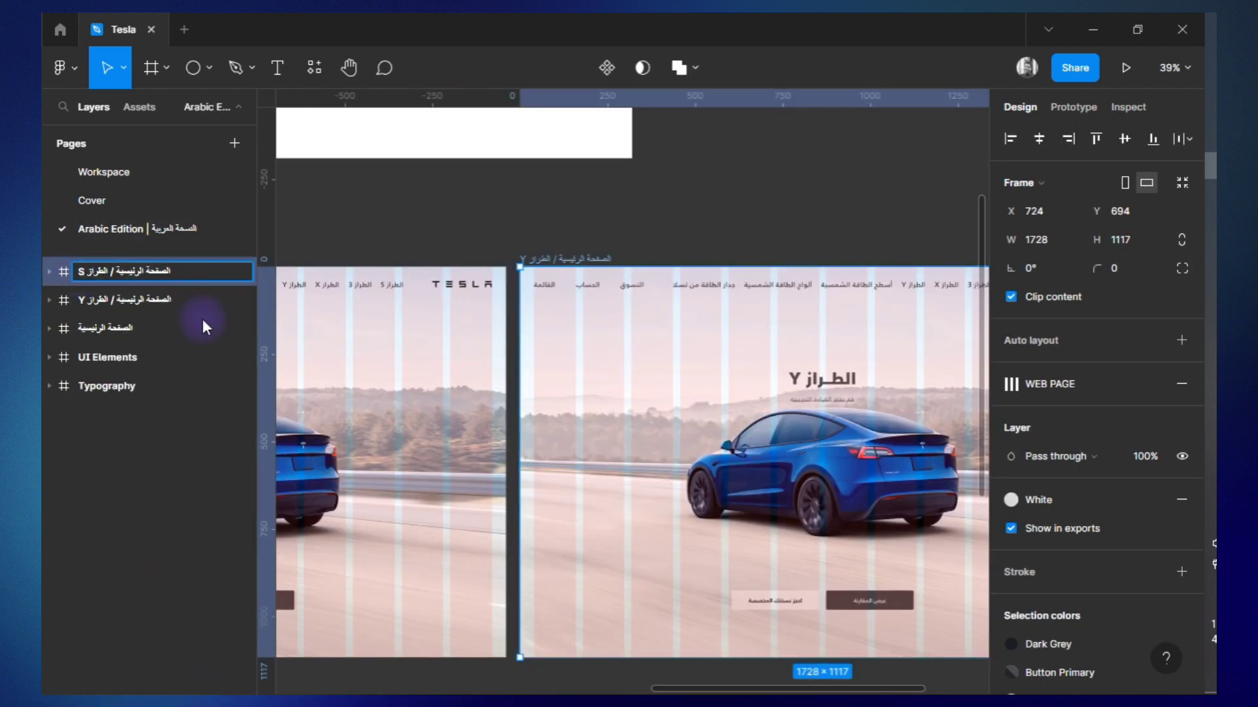
Offset the stacked model sections so the second frame shows الطراز 3 and a further duplicate shows الطراز S.
left_click(65, 325)
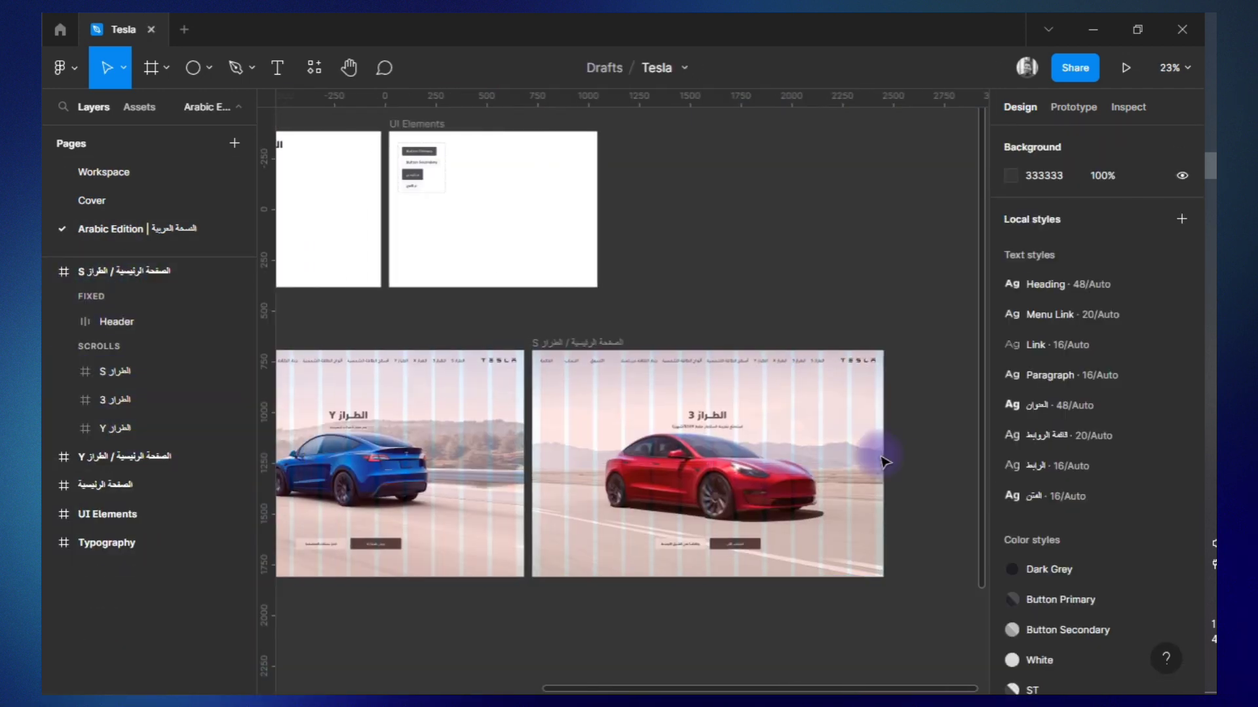
left_click(562, 342)
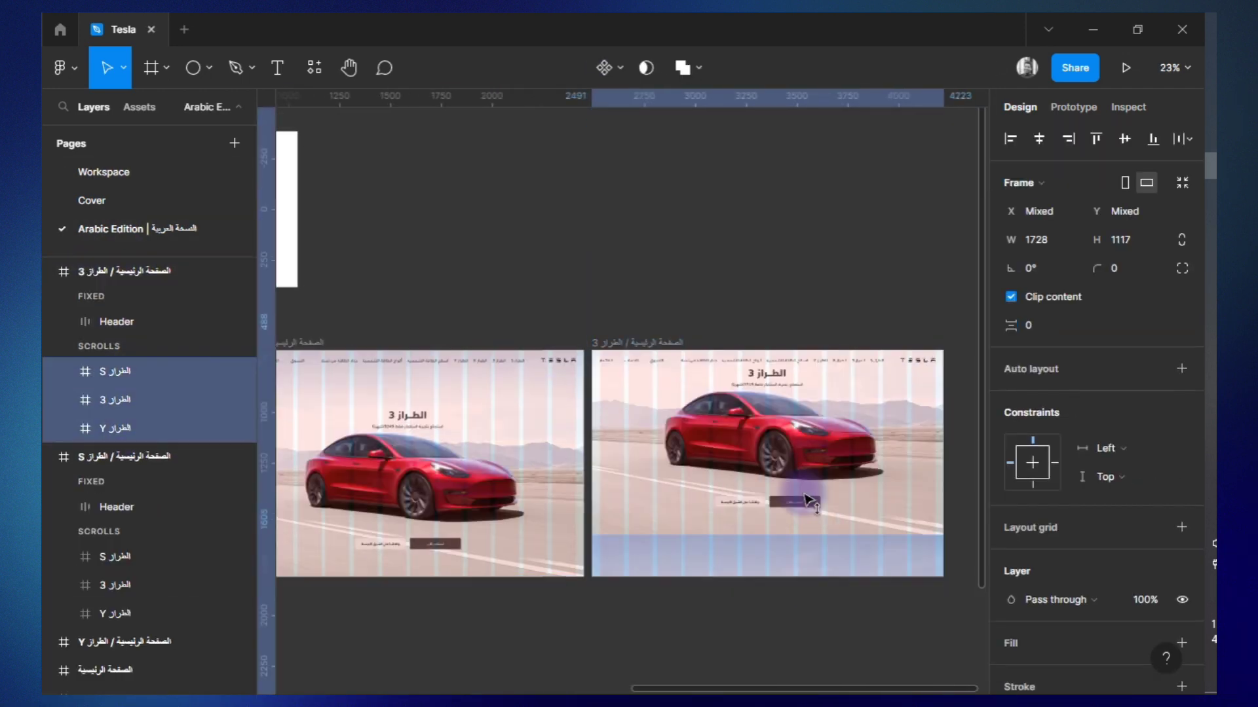
left_click_drag(806, 501, 806, 317)
left_click(794, 633)
Swap the last two frames' names so the second is الصفحة الرئيسية / الطراز 3 and the third is الصفحة الرئيسية / الطراز S.
scroll(901, 461, "left", 4)
scroll(902, 460, "up", 4)
scroll(902, 461, "right", 6)
left_click(125, 428)
left_click(134, 374, "shift")
scroll(831, 336, "left", 10)
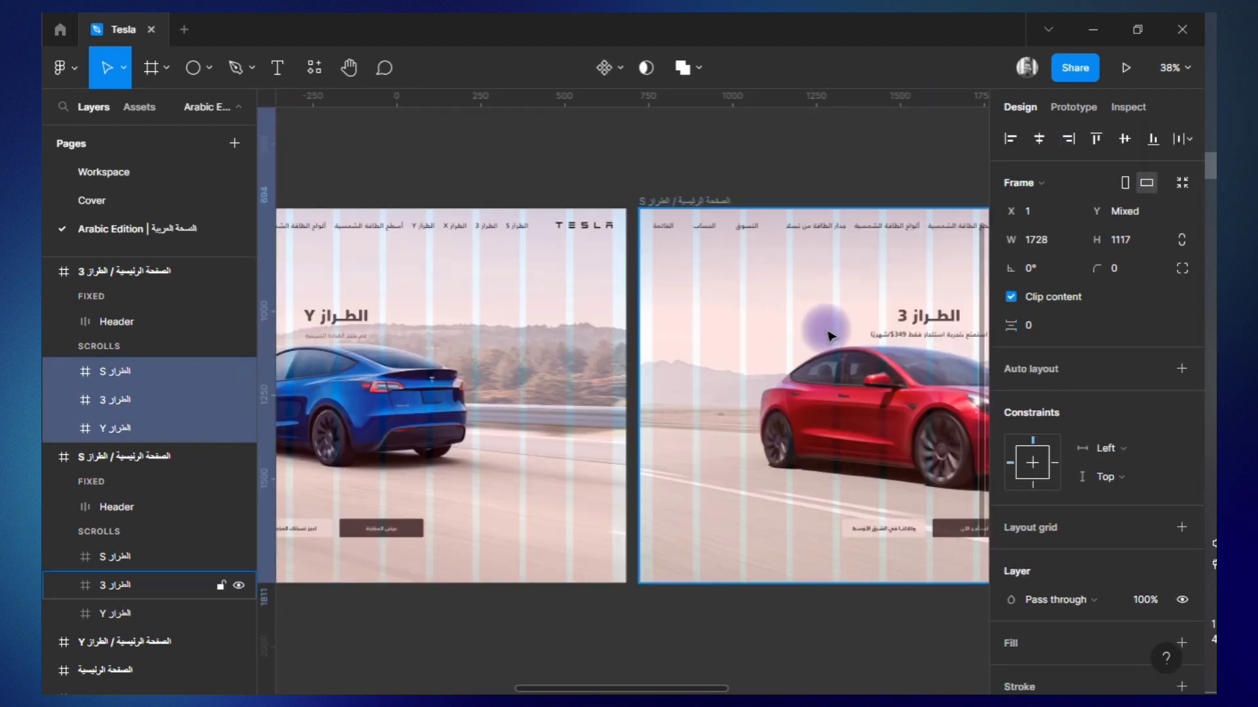
scroll(831, 336, "right", 5)
left_click(77, 457)
left_click(48, 458)
left_click(48, 458)
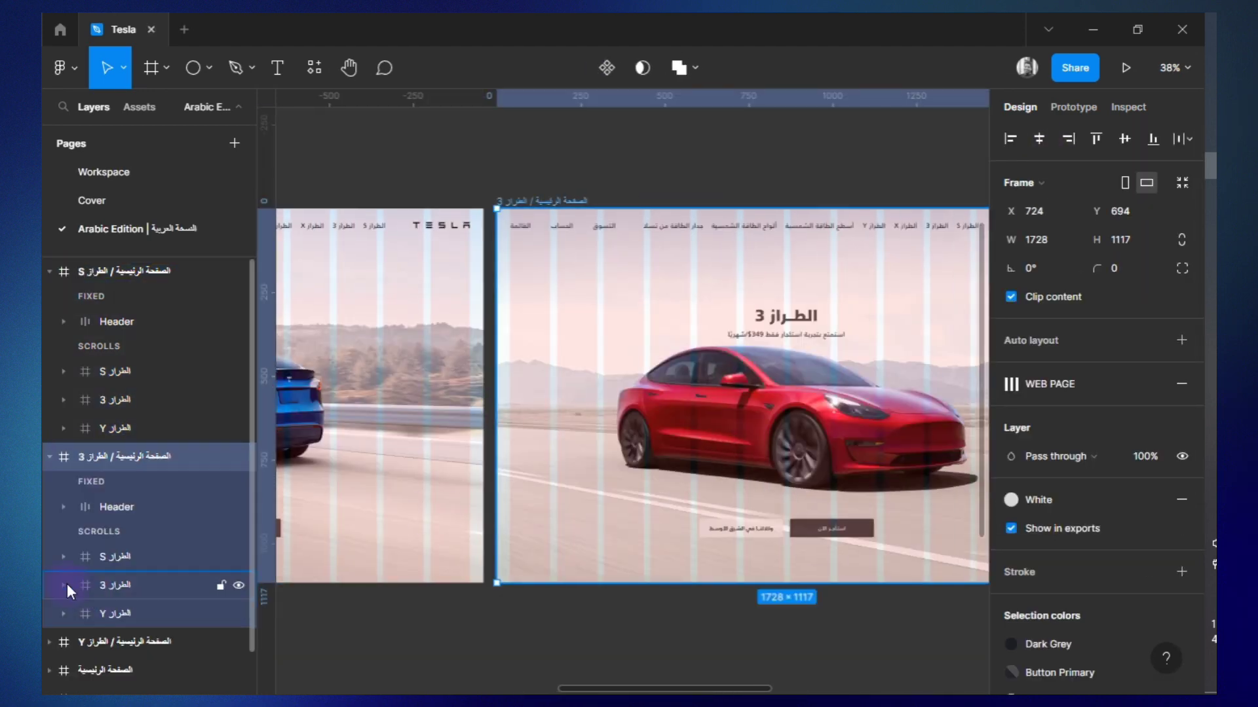
scroll(67, 583, "down", 1)
left_click(125, 382)
left_click(127, 327, "shift")
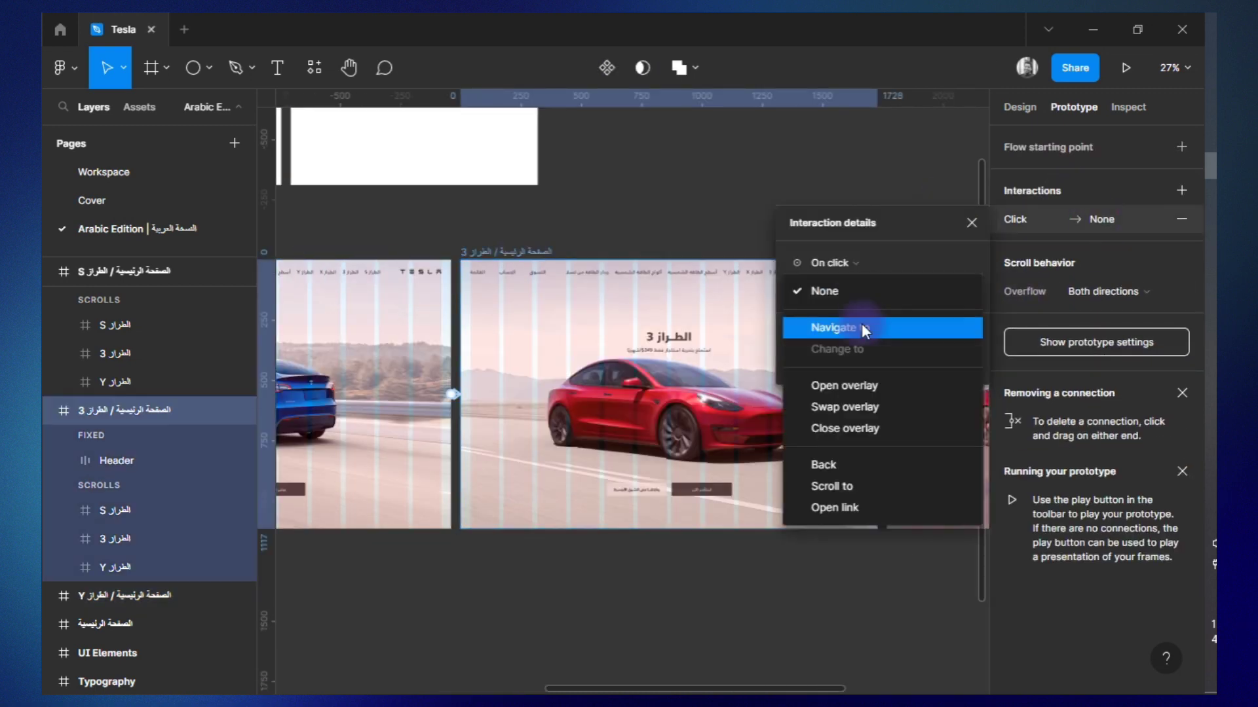
Link the الطراز Y frame to الطراز 3 on click with a 600 ms Smart animate, and point الطراز S's click to الطراز 3.
left_click(870, 328)
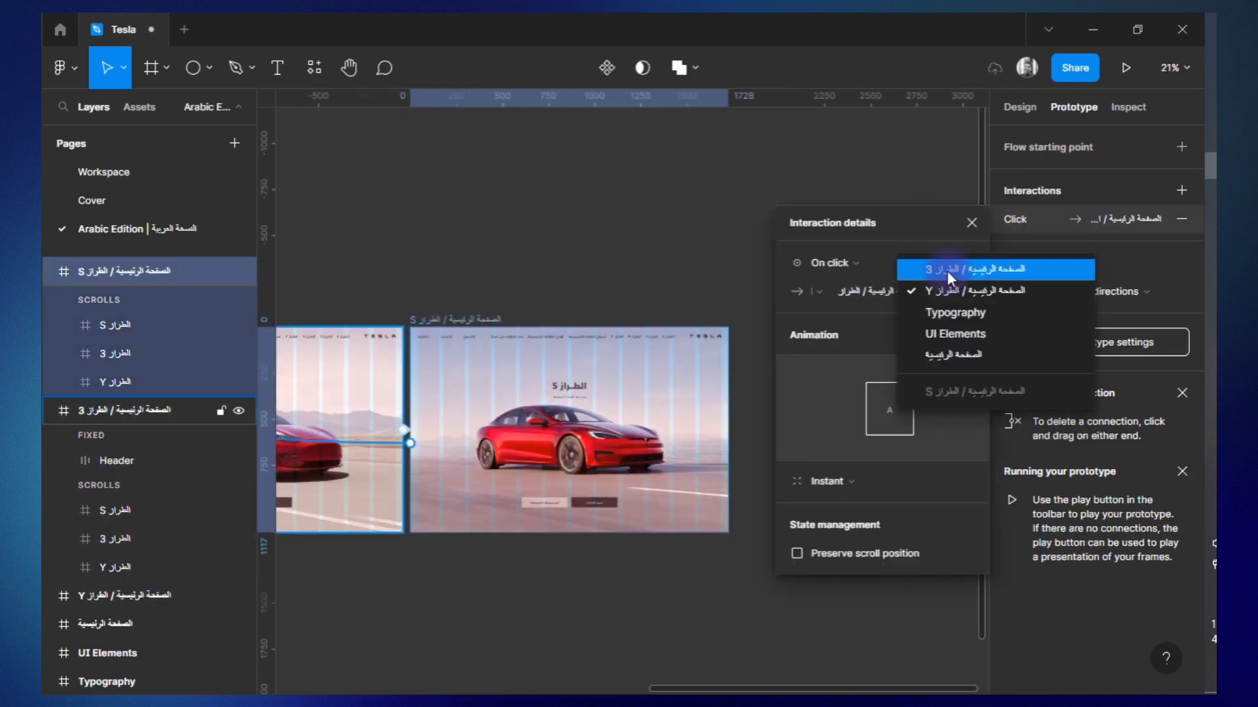
left_click(948, 269)
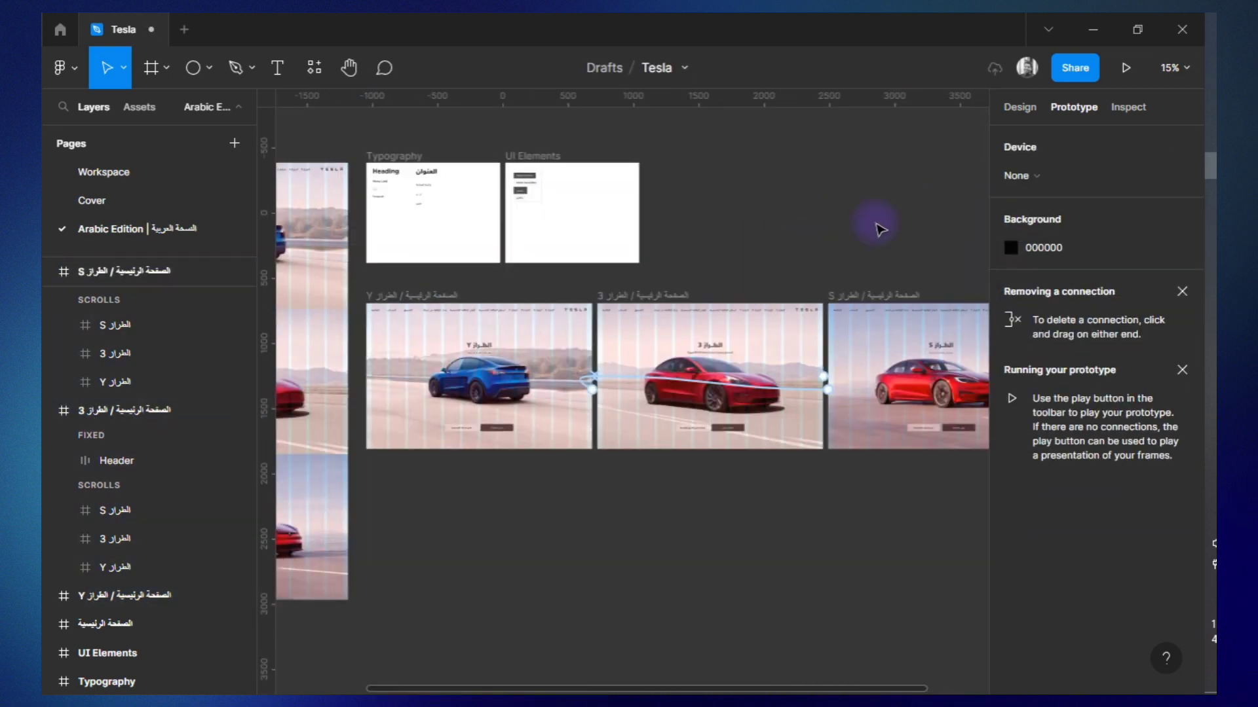
Present the linked Arabic model prototype to preview it.
key("ctrl+alt+Return")
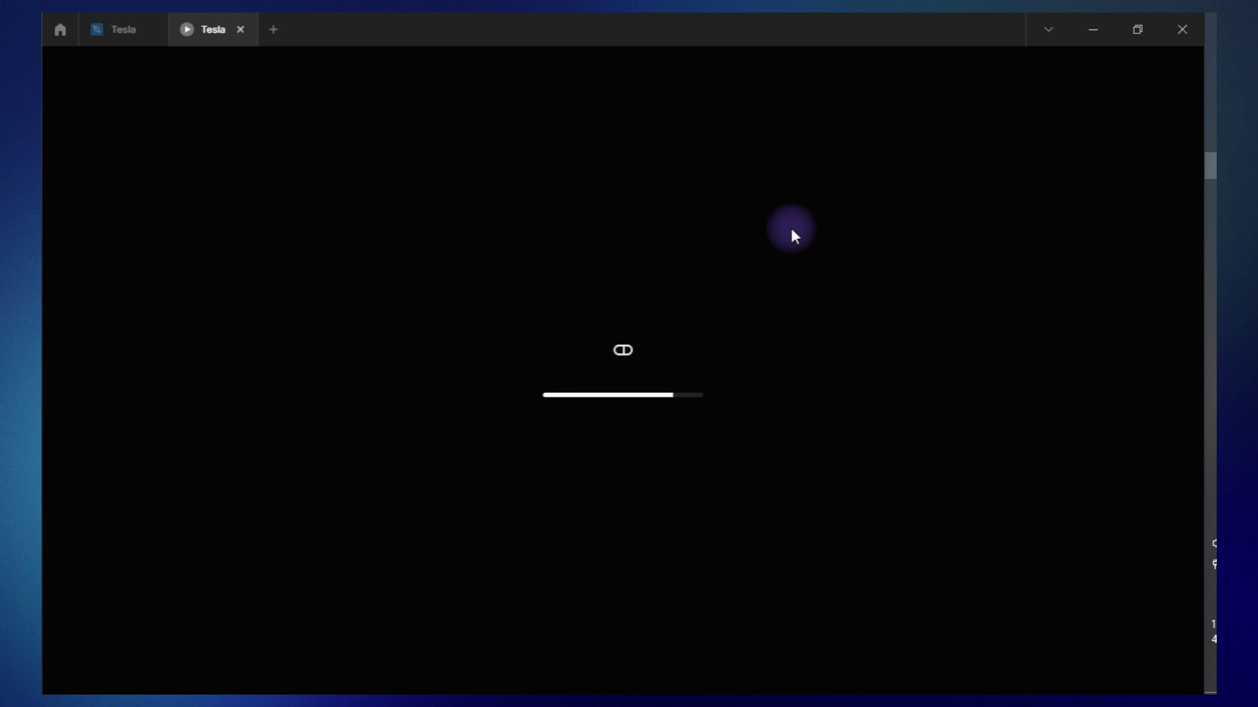
left_click(1124, 68)
left_click(1107, 133)
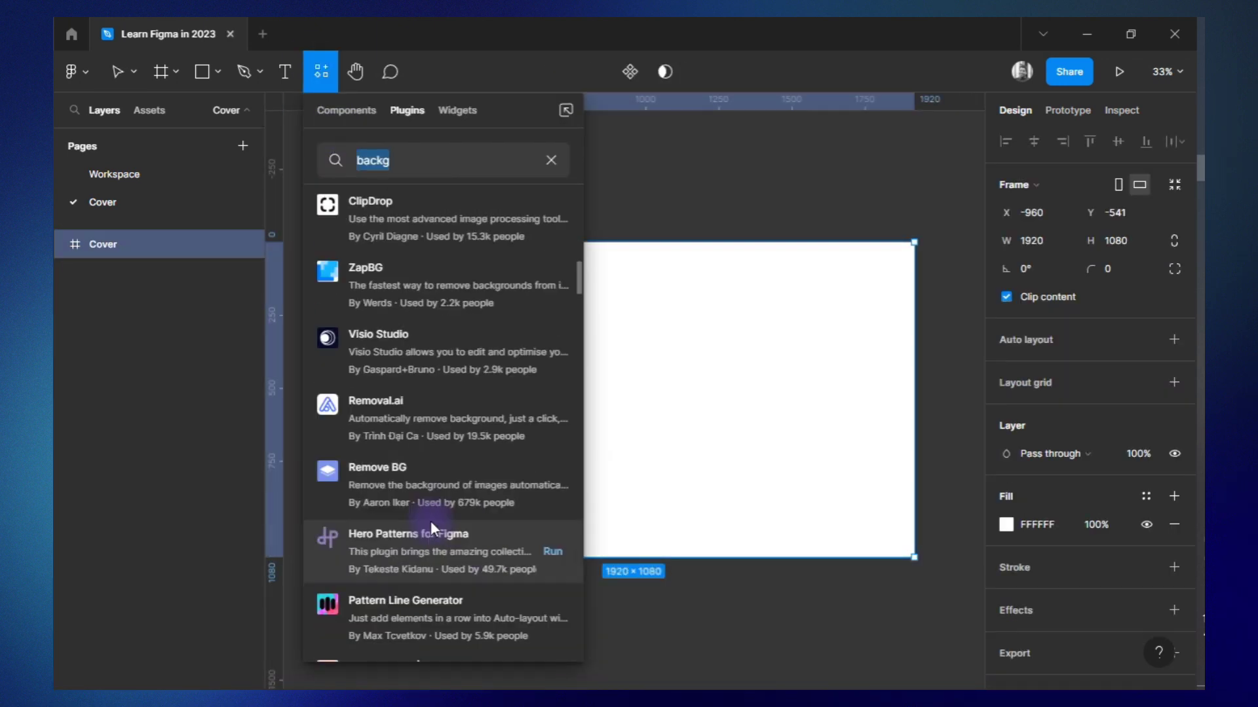
Add a plugin-generated Gradient to the Cover frame, overlay 090024 at 85%, and draw a blurred 2040 px circle in 9747FF with Overlay blending.
scroll(430, 520, "down", 3)
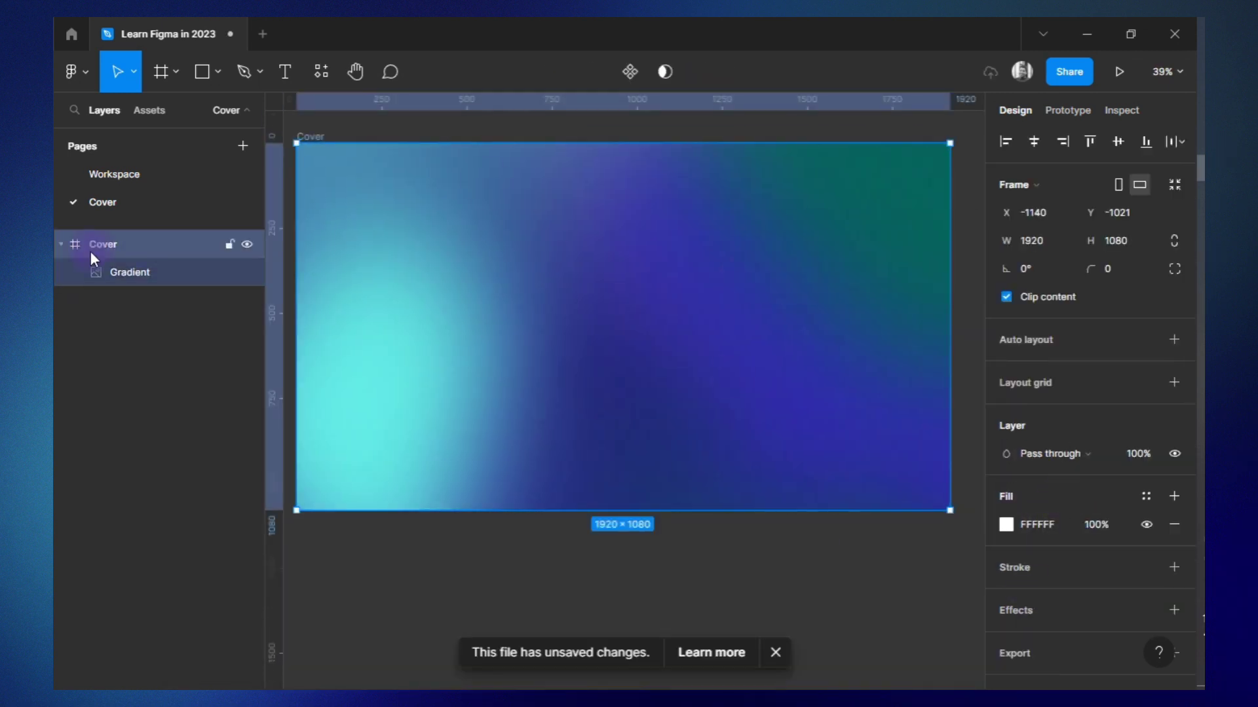
left_click(95, 269)
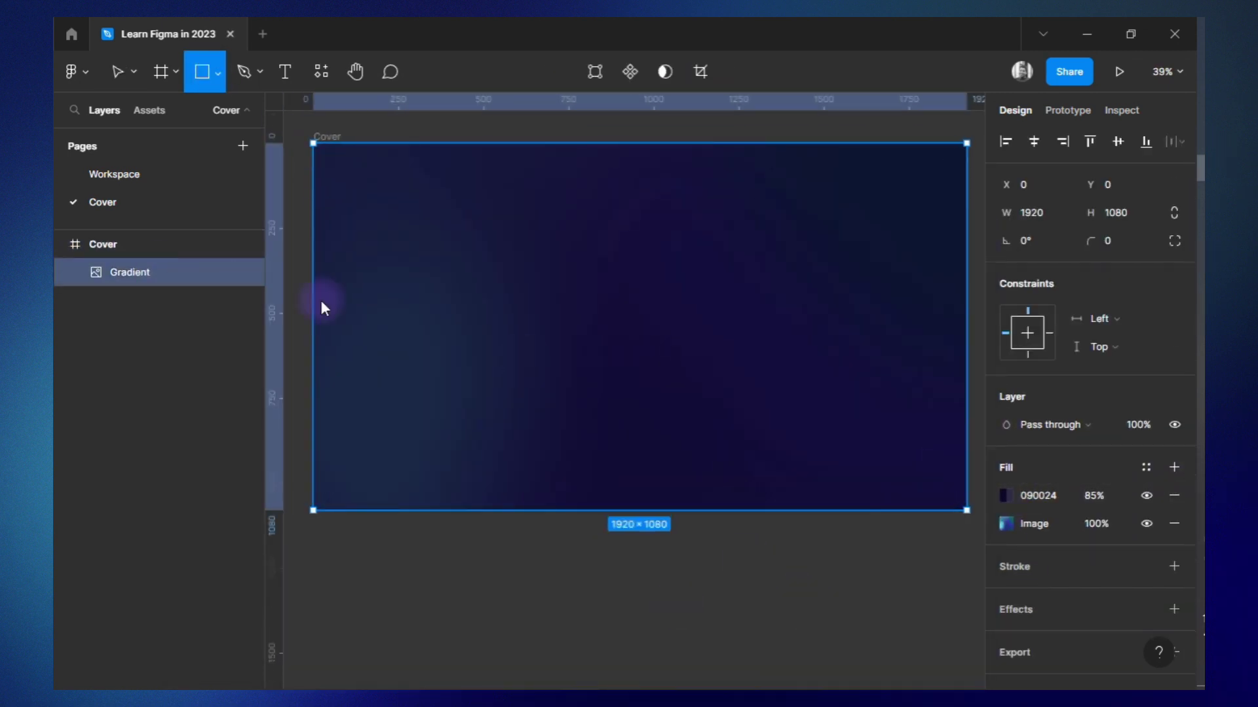
left_click(887, 604)
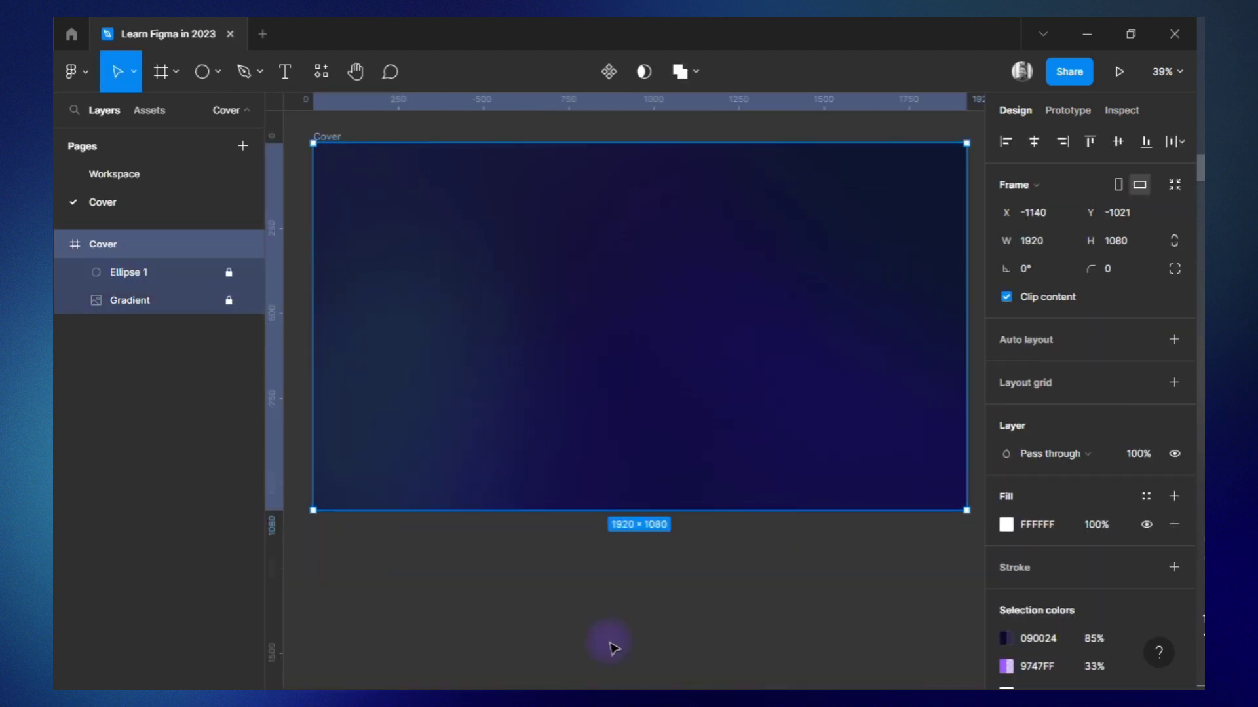
Render the Home Page / Model Y frame in the MacBook Pro 16 inch Right View mockup using the Artboard Studio Mockups plugin.
left_click(321, 71)
left_click(407, 109)
left_click(413, 244)
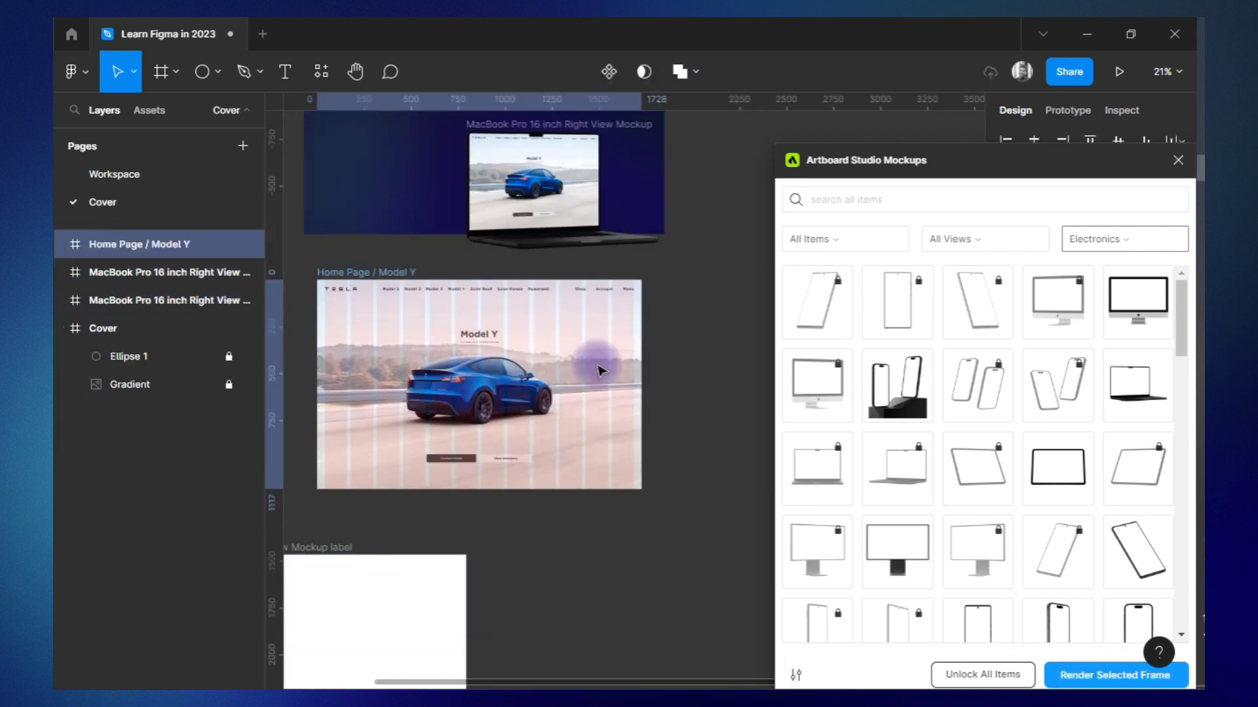
Place the rendered laptop on the Cover, hide the source mockup, and add a blurred 1156 px circle with a linear gradient behind the laptop.
left_click(246, 245)
key("ctrl+z")
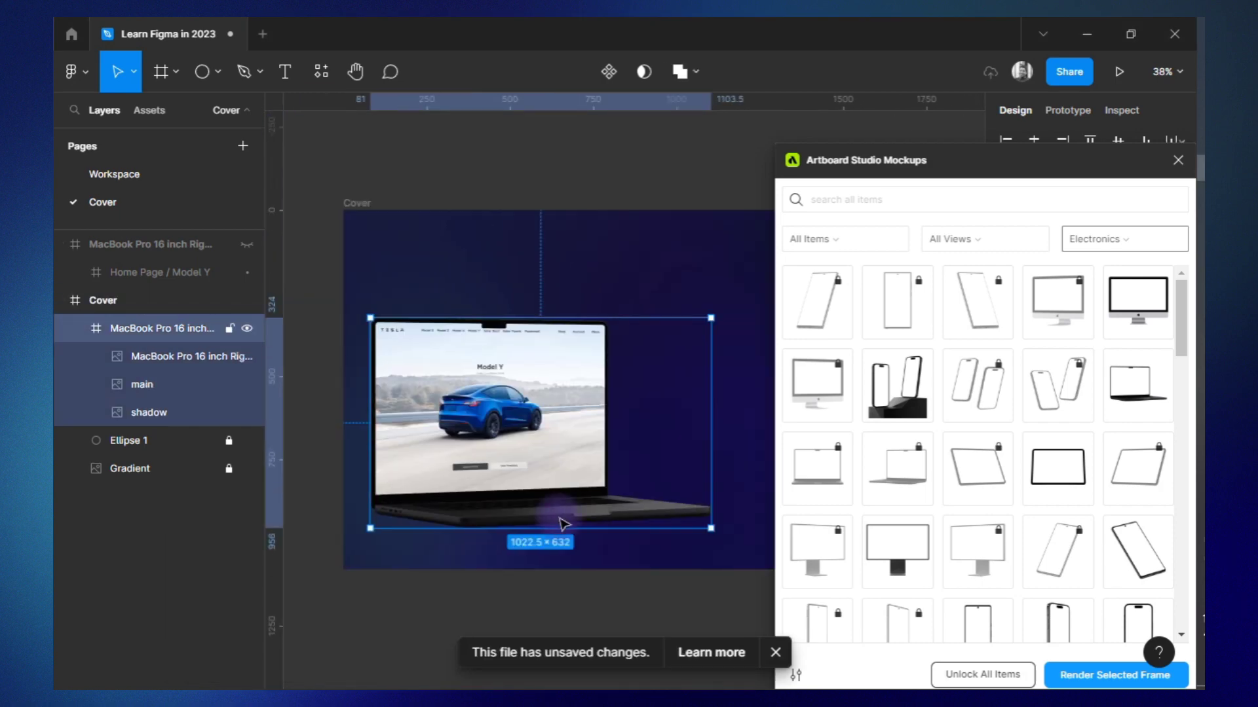
left_click_drag(562, 519, 663, 592)
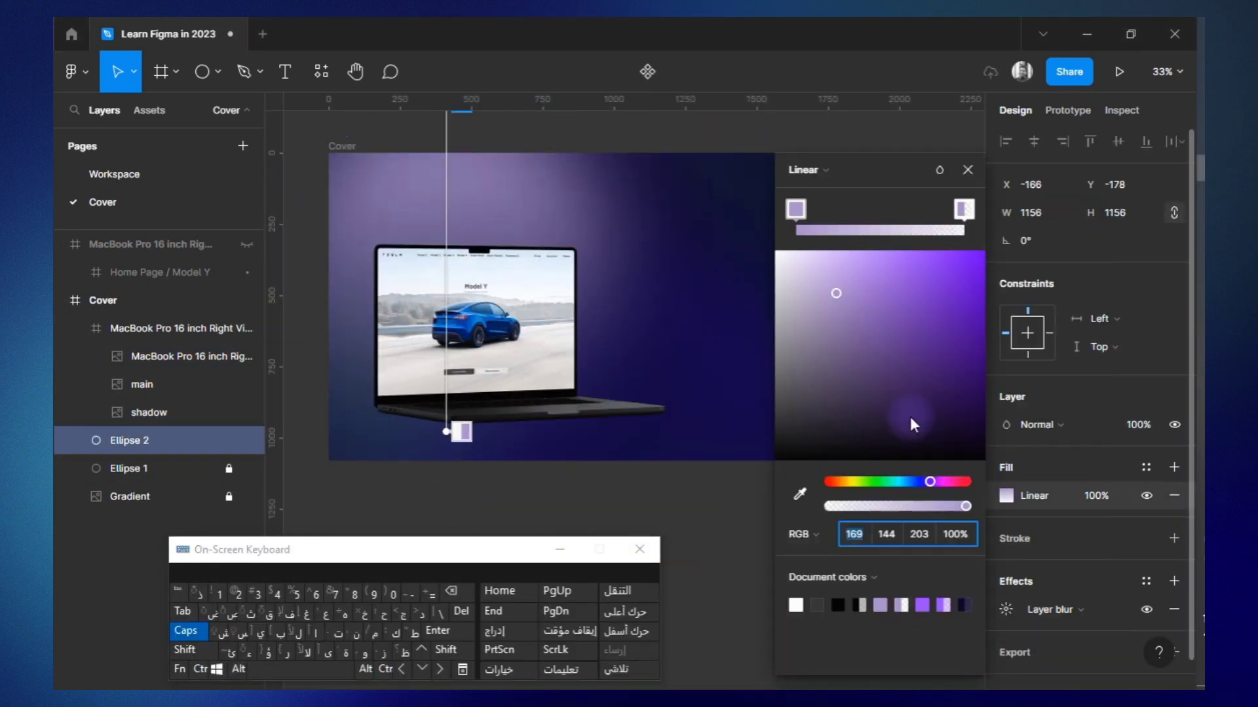
left_click(853, 209)
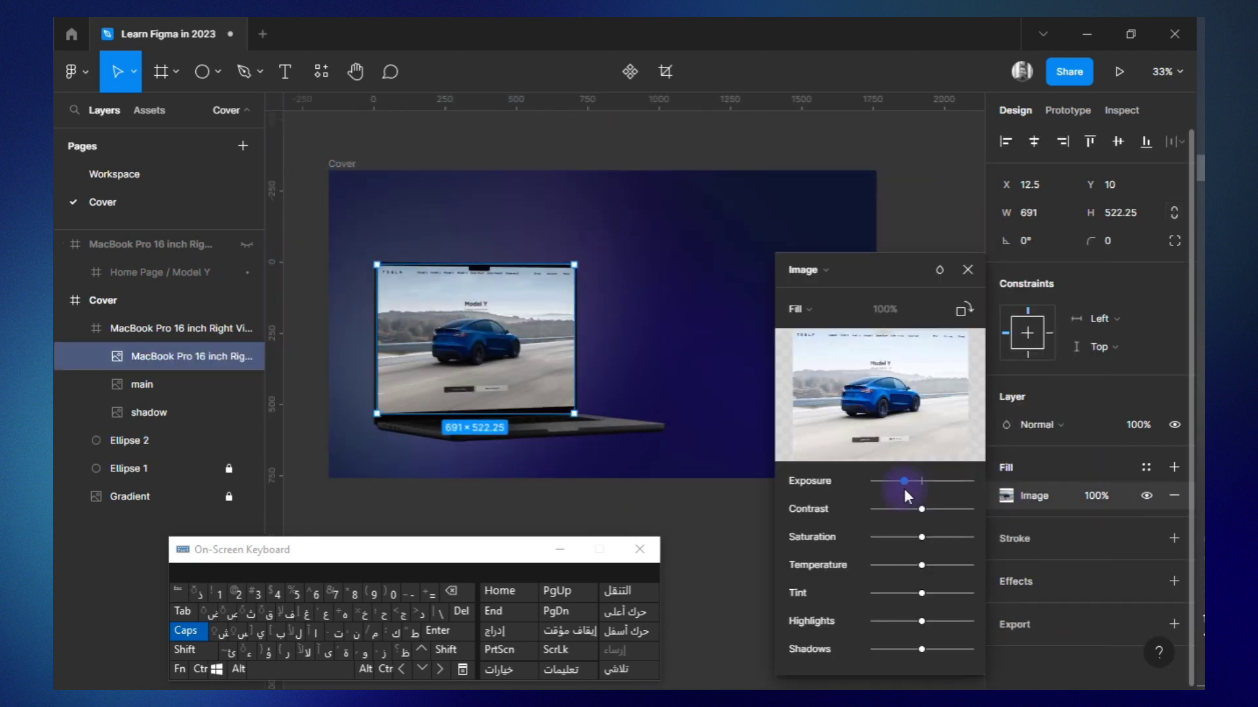
Adjust the laptop screen image by lowering exposure and highlights and raising contrast, saturation and shadows.
left_click_drag(918, 481, 921, 482)
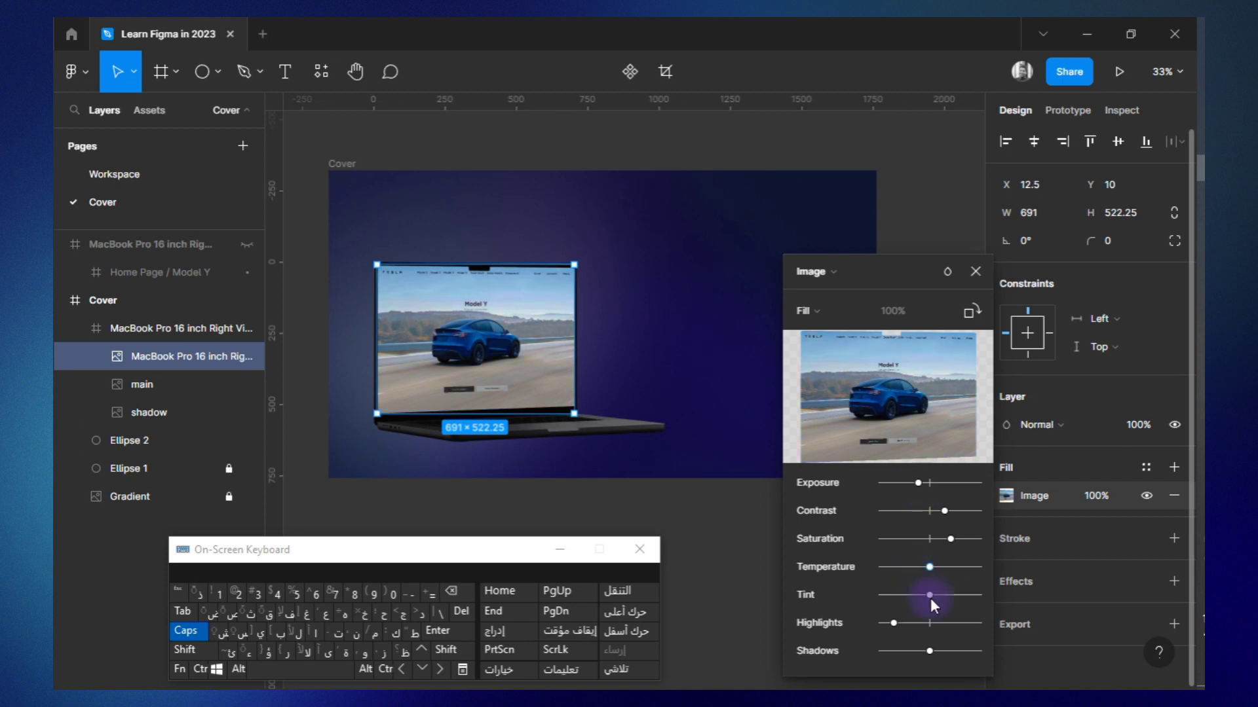
left_click_drag(929, 651, 943, 651)
left_click(718, 362)
Add the title موقع تسلا النسخة العربية in Frutiger LT Arabic at size 100, and duplicate the Gradient above the ellipses.
key("t")
left_click(779, 266)
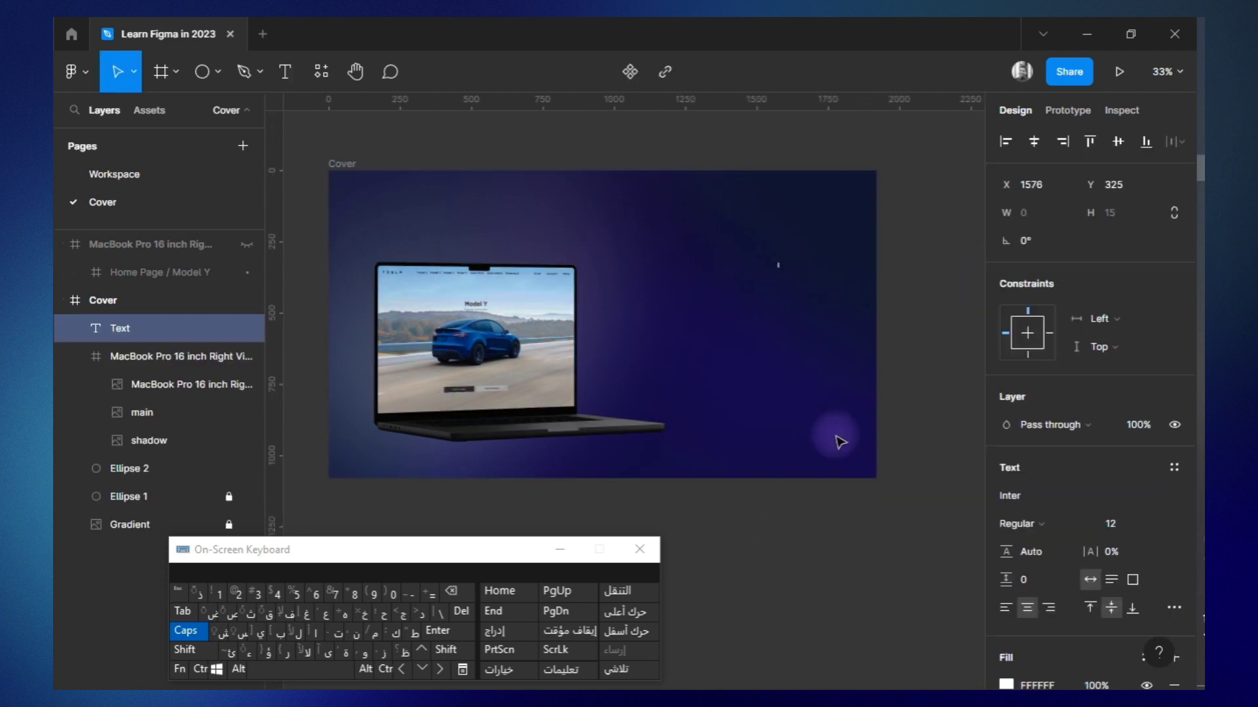
key("ctrl+d")
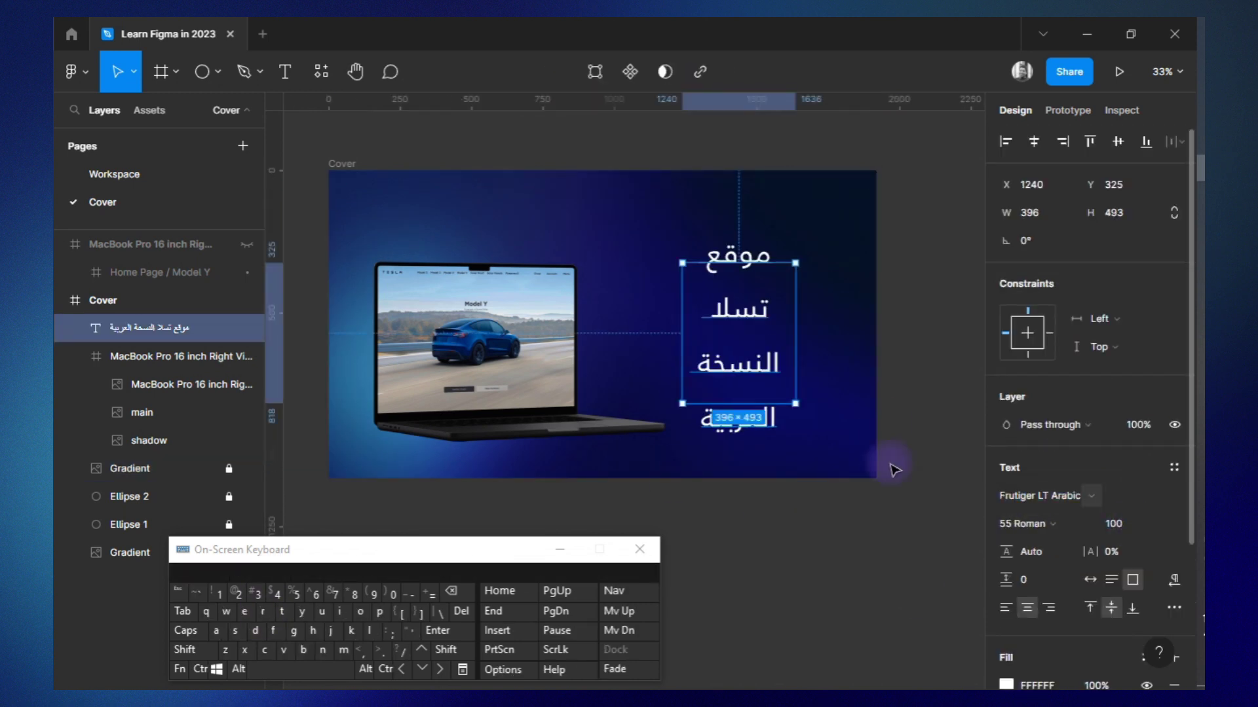
Set the title to 65 Bold, size 128, and stretch its words to موقـــع تســـــلا النسخـة العربيـة in an 821 px wide box.
double_click(779, 282)
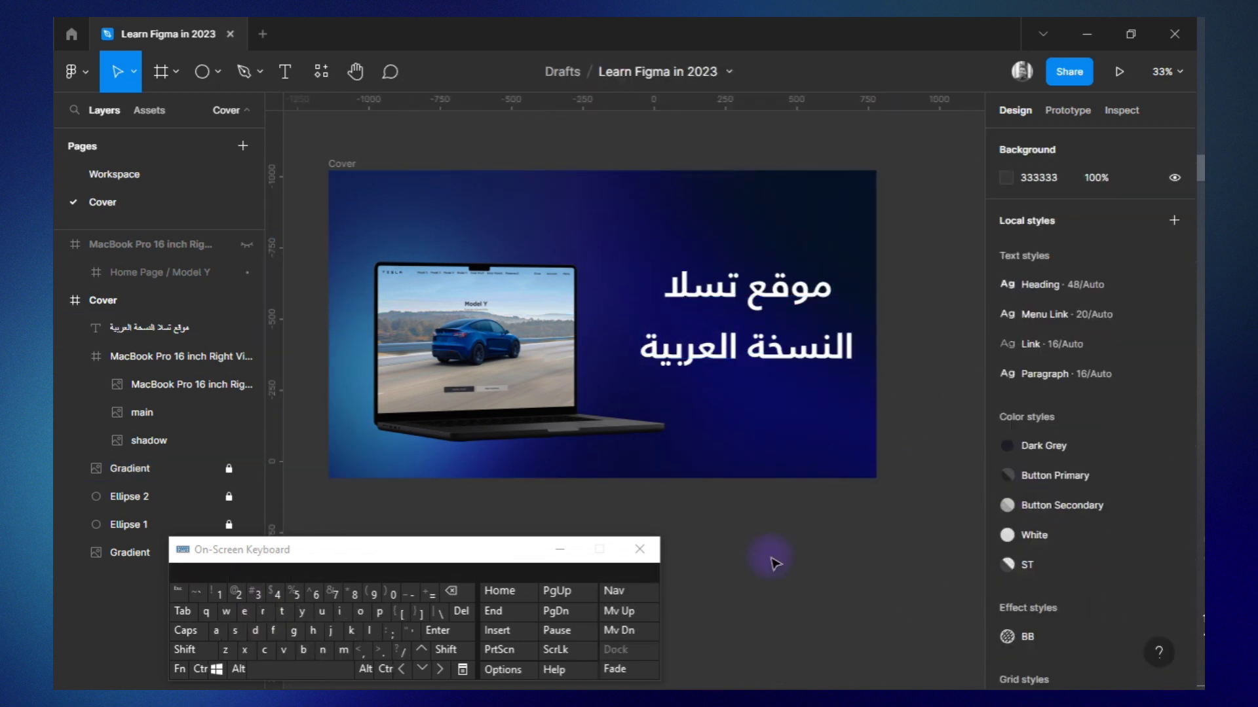
key("alt+shift")
type("ــ")
left_click(770, 288)
type("ـ")
left_click(821, 547)
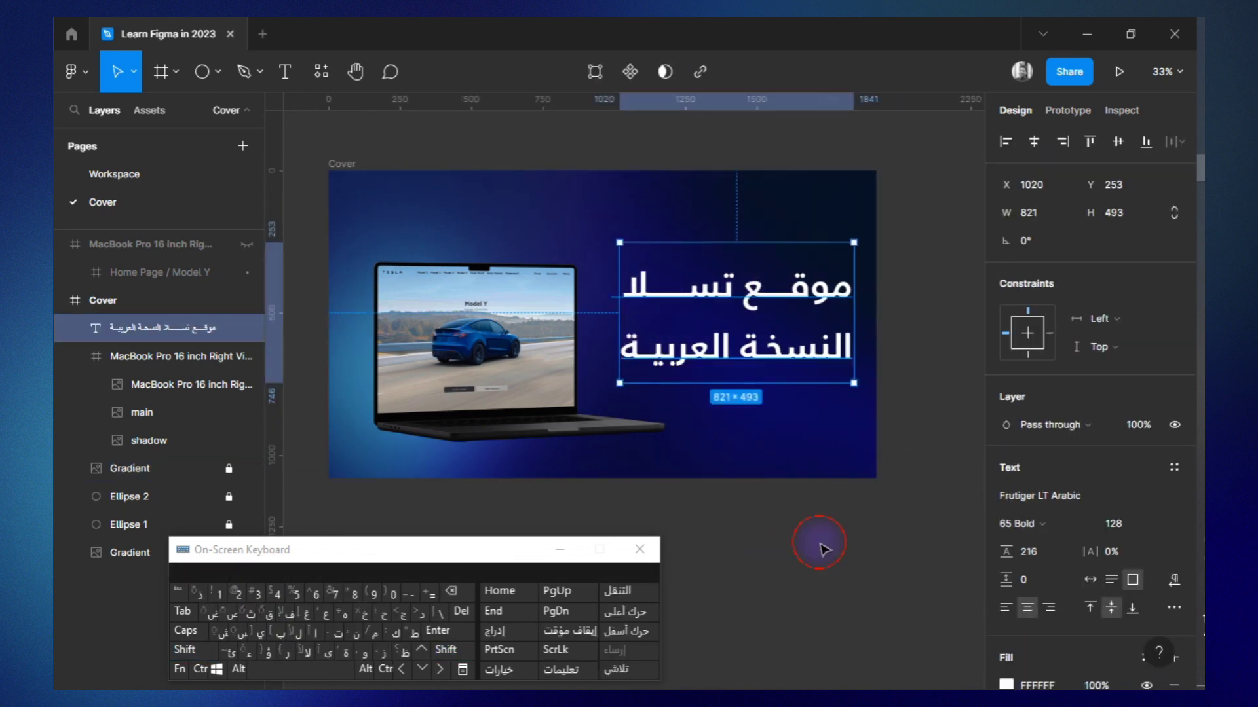
Move the laptop mockup slightly higher on the Cover.
left_click(493, 410)
left_click_drag(493, 410, 494, 380)
left_click(828, 466)
Search the plugins for "tools used" and open the fill adjustments of the laptop's main image.
left_click(320, 71)
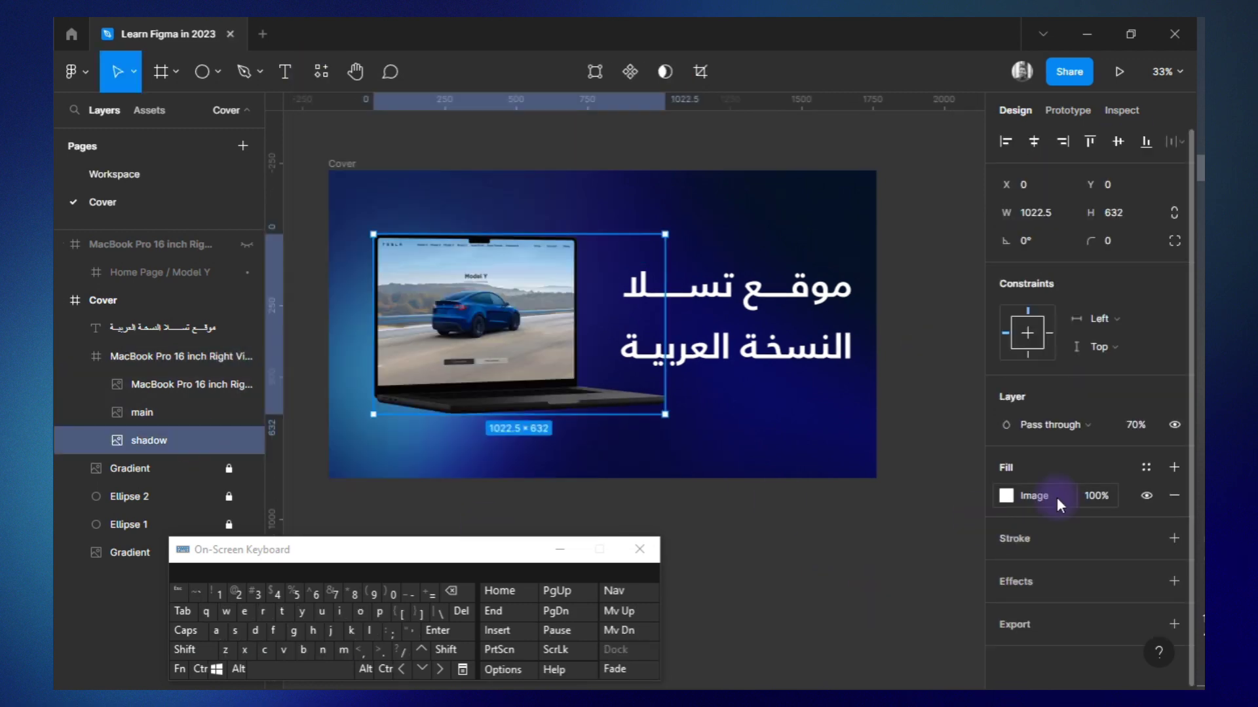
left_click(1006, 497)
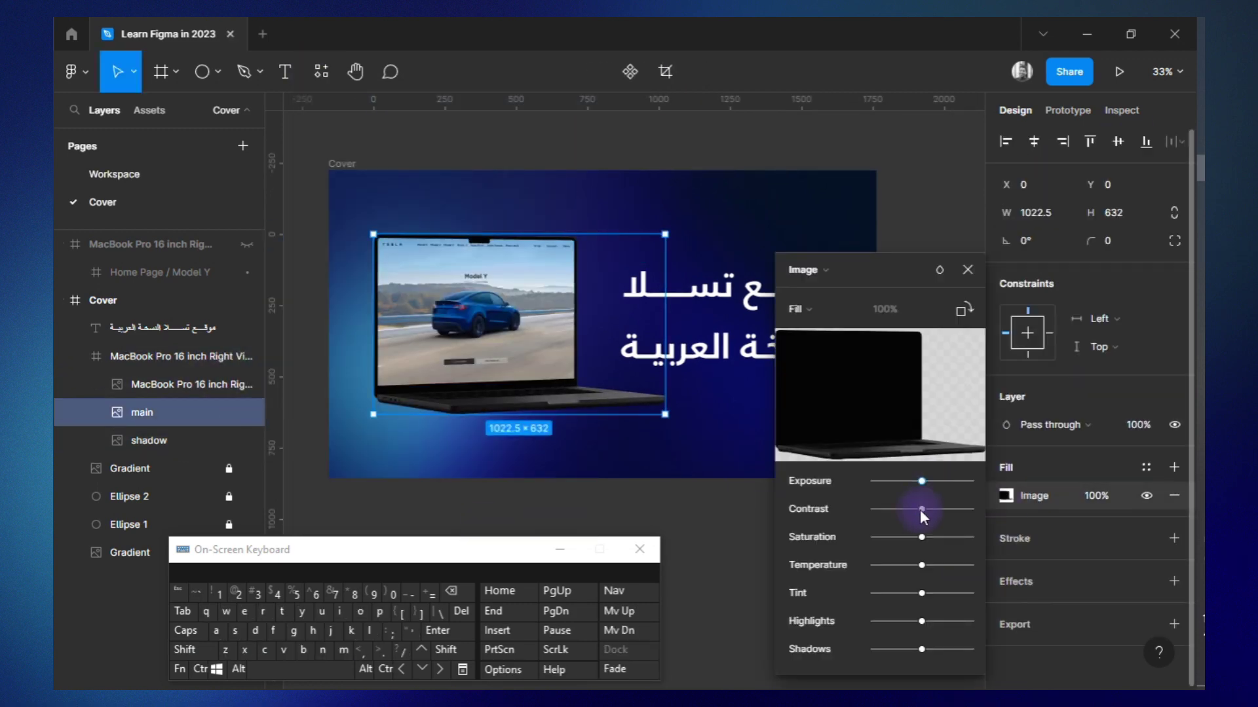
Duplicate the Ellipse 2 glow, move the copy over the title area and stack it above the title layer.
left_click(203, 497)
key("ctrl+d")
left_click(228, 496)
left_click_drag(455, 327, 768, 240)
left_click_drag(190, 300, 196, 316)
left_click_drag(199, 355, 199, 320)
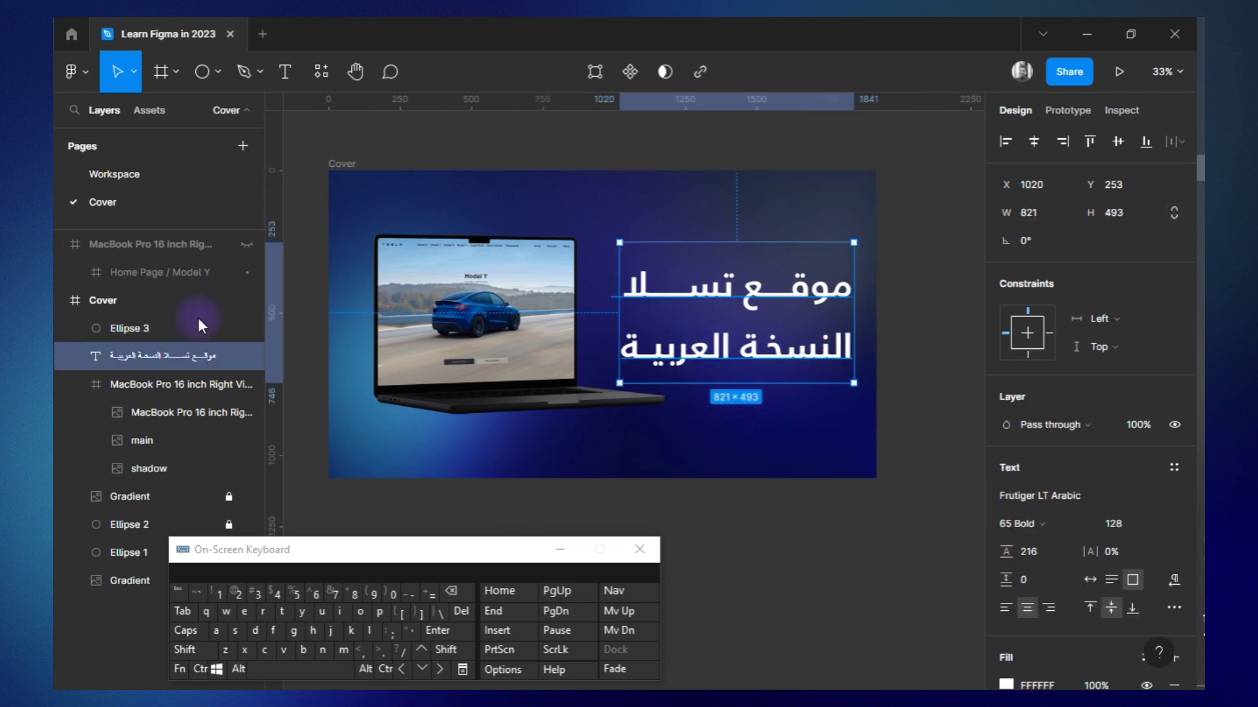
Recolour the stops of the top ellipse's linear gradient toward a more saturated blue.
left_click(199, 327)
left_click(1006, 496)
left_click(964, 209)
left_click_drag(825, 328, 980, 278)
left_click_drag(912, 482, 902, 482)
left_click(796, 209)
left_click(963, 209)
scroll(322, 308, "right", 4)
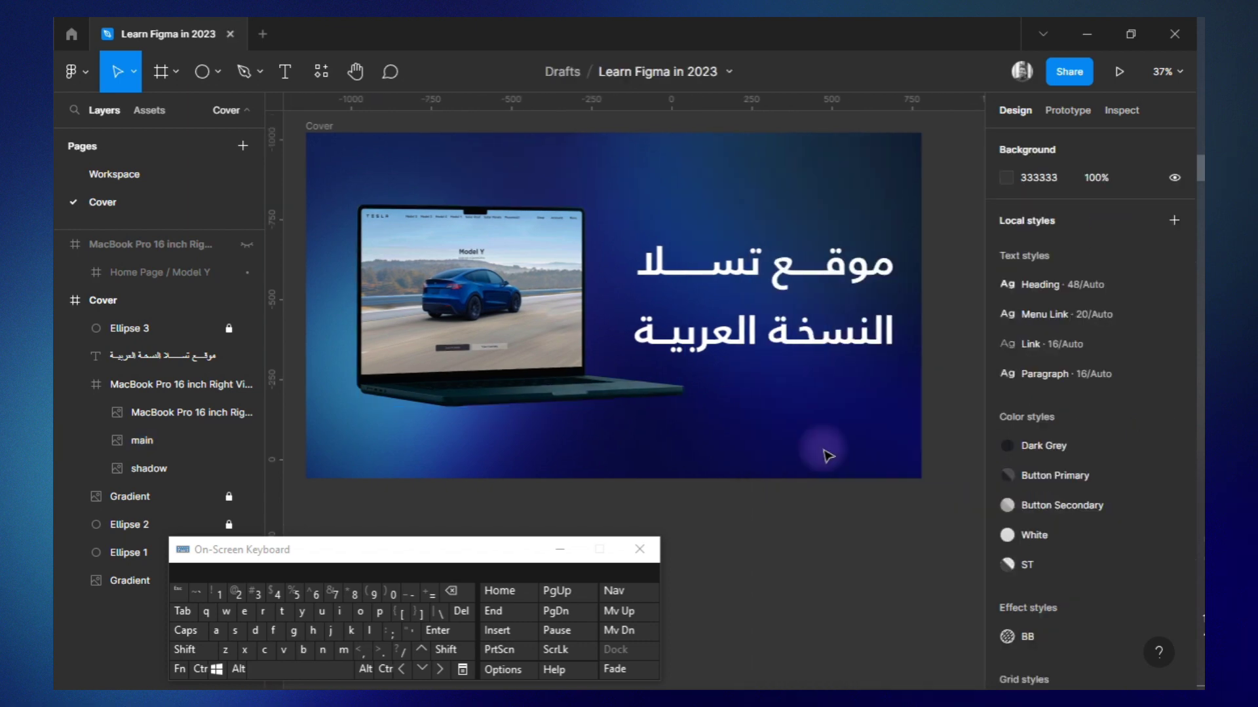
Set the title's line height to Auto and its fill colour to C3C2FB.
left_click(164, 355)
left_click(1006, 575)
left_click_drag(926, 250, 837, 269)
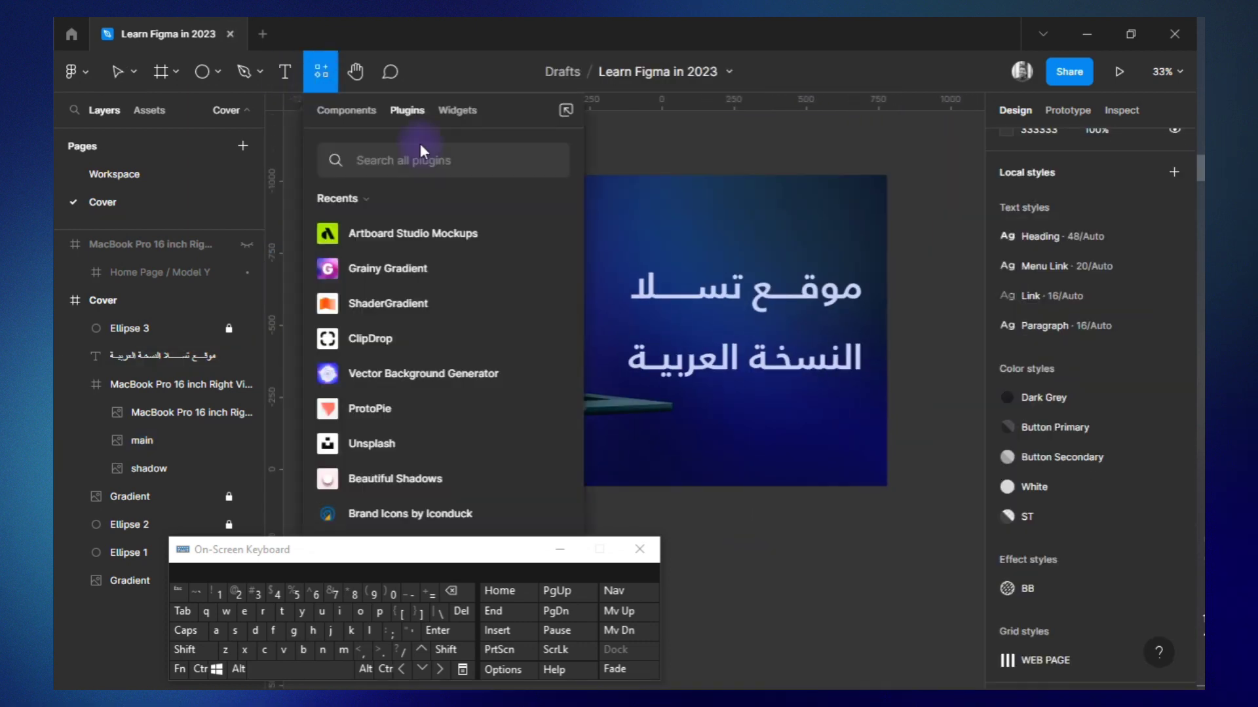
Insert the tesla and tesla-motors-logo icons with the SVG Repo plugin.
type("svg")
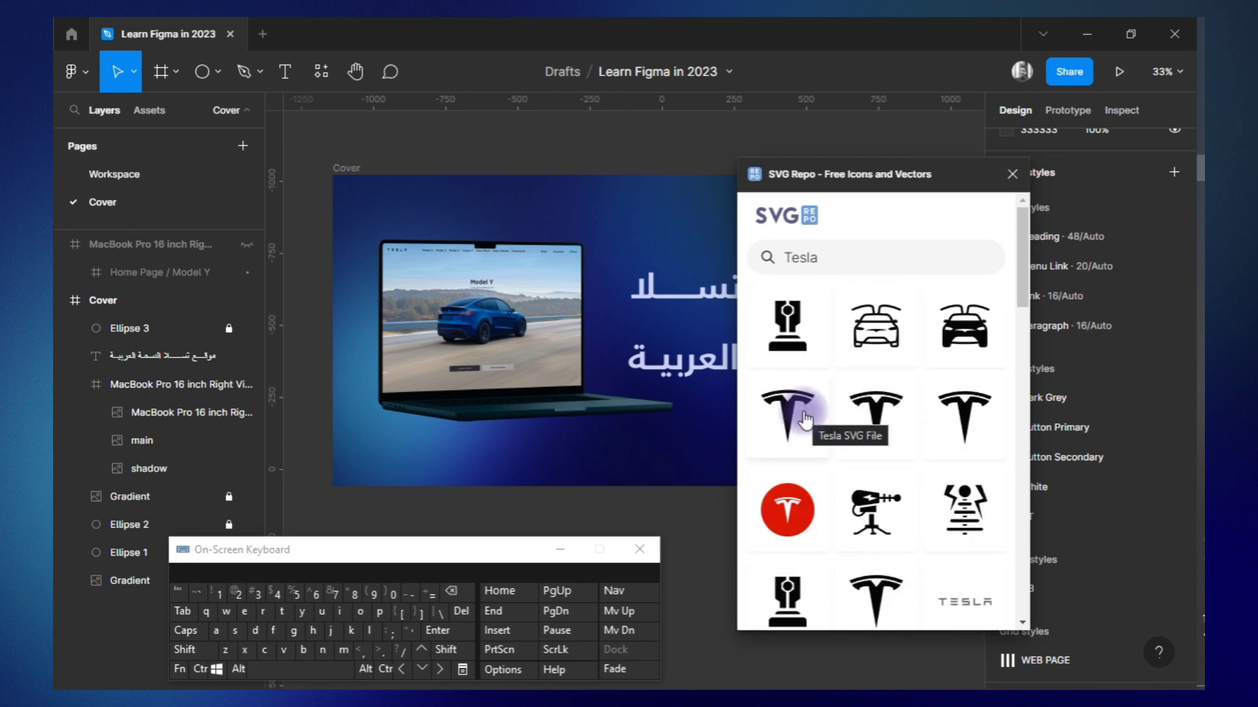
scroll(795, 413, "down", 1)
left_click(806, 360)
left_click(835, 601)
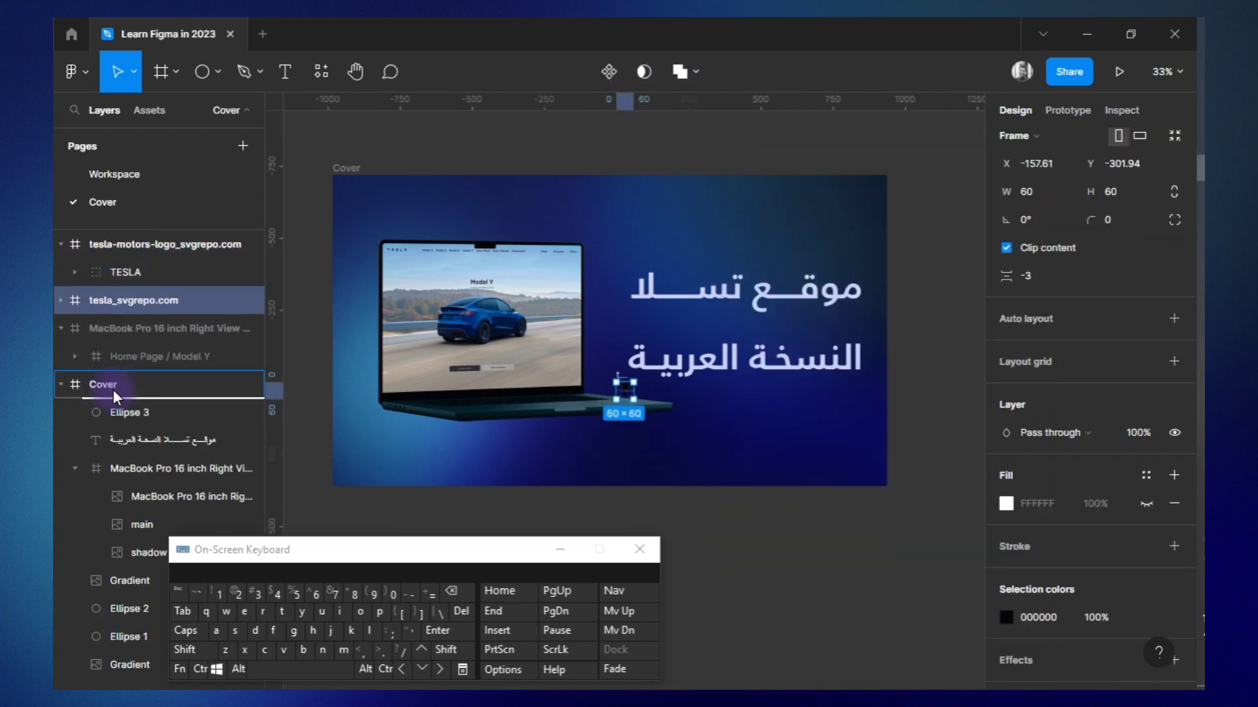
Move both Tesla icons into the Cover frame above the title and resize the tesla-motors-logo icon to 128 × 128.
left_click(1139, 243)
type("1")
left_click(73, 329)
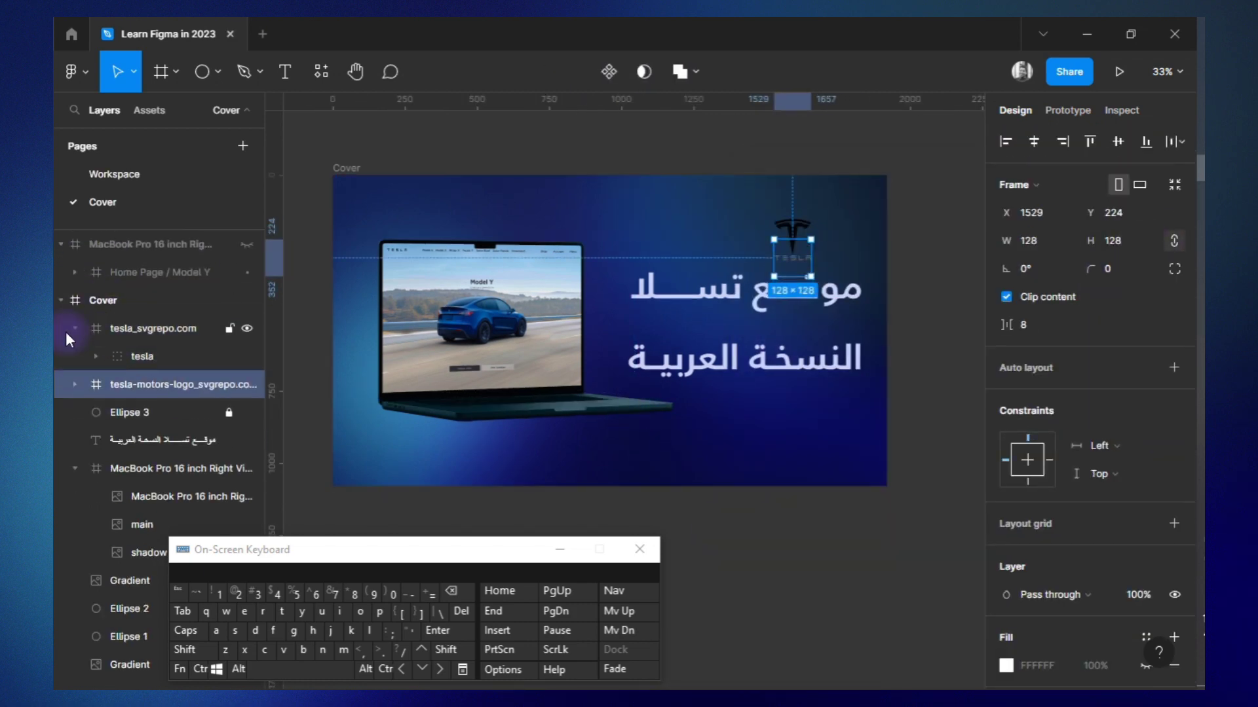
left_click(74, 330)
Recolour the two black Tesla icons with the pale tints C9CCF2 and DFC7FF.
left_click(153, 329, "shift")
left_click(1006, 510)
left_click(798, 605)
Frame the two Tesla icons together and name the frame Logo.
left_click(186, 357)
left_click(160, 329, "shift")
key("ctrl+alt+g")
double_click(160, 329)
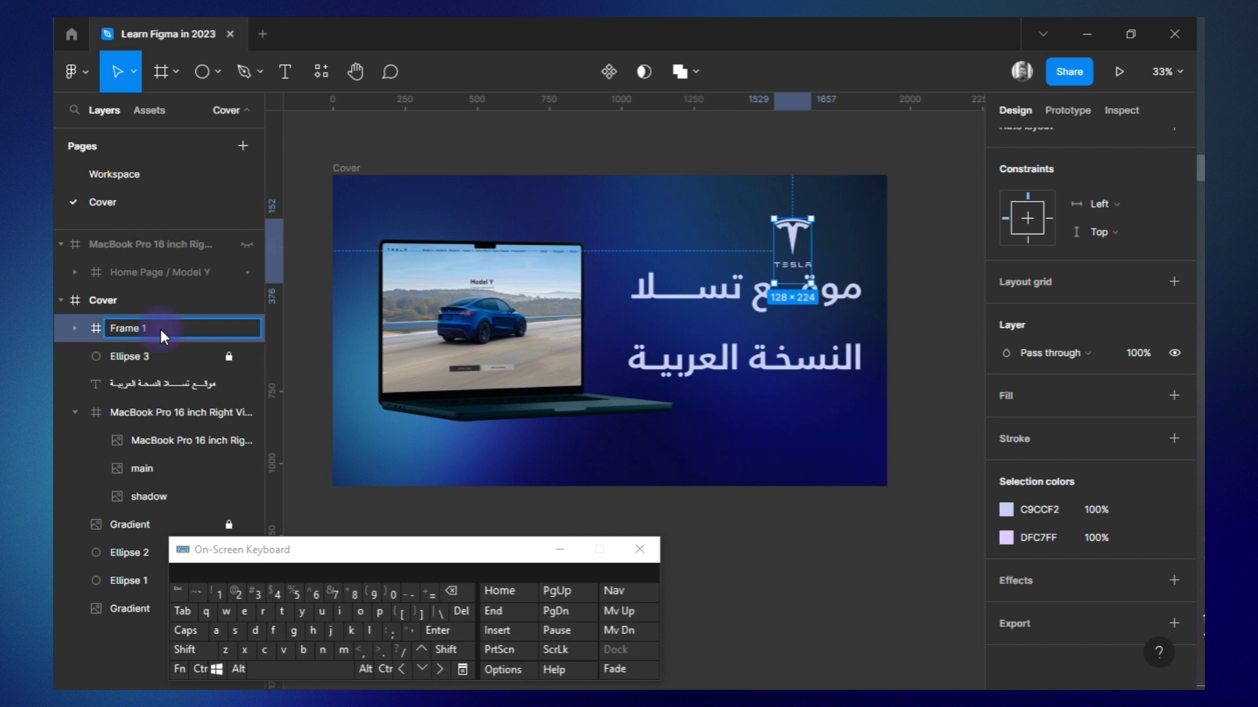
type("Logo")
key("Return")
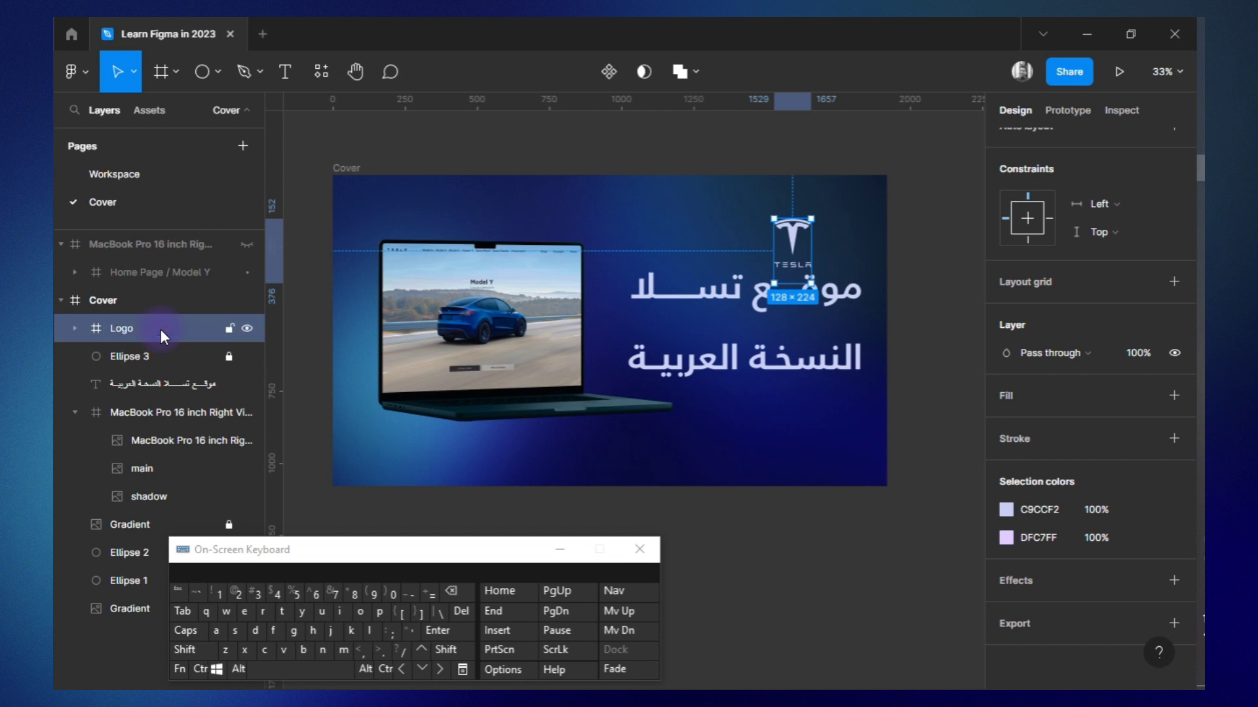
Apply vertical auto layout to the Logo frame and position it centred above the title.
left_click_drag(803, 271, 855, 445)
key("shift+a")
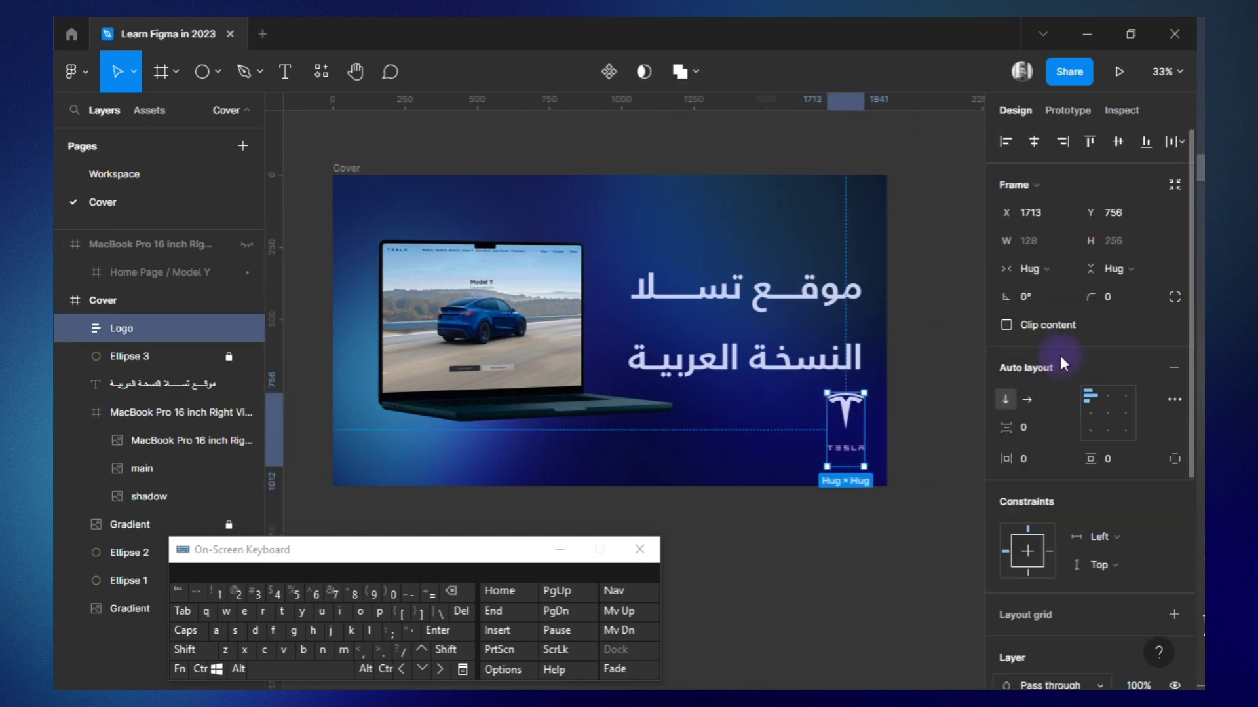
left_click(956, 561)
left_click_drag(858, 260, 758, 260)
Duplicate the title below itself and change the copy to "Tesla Website Arabic Edition" at size 28.
left_click(481, 465)
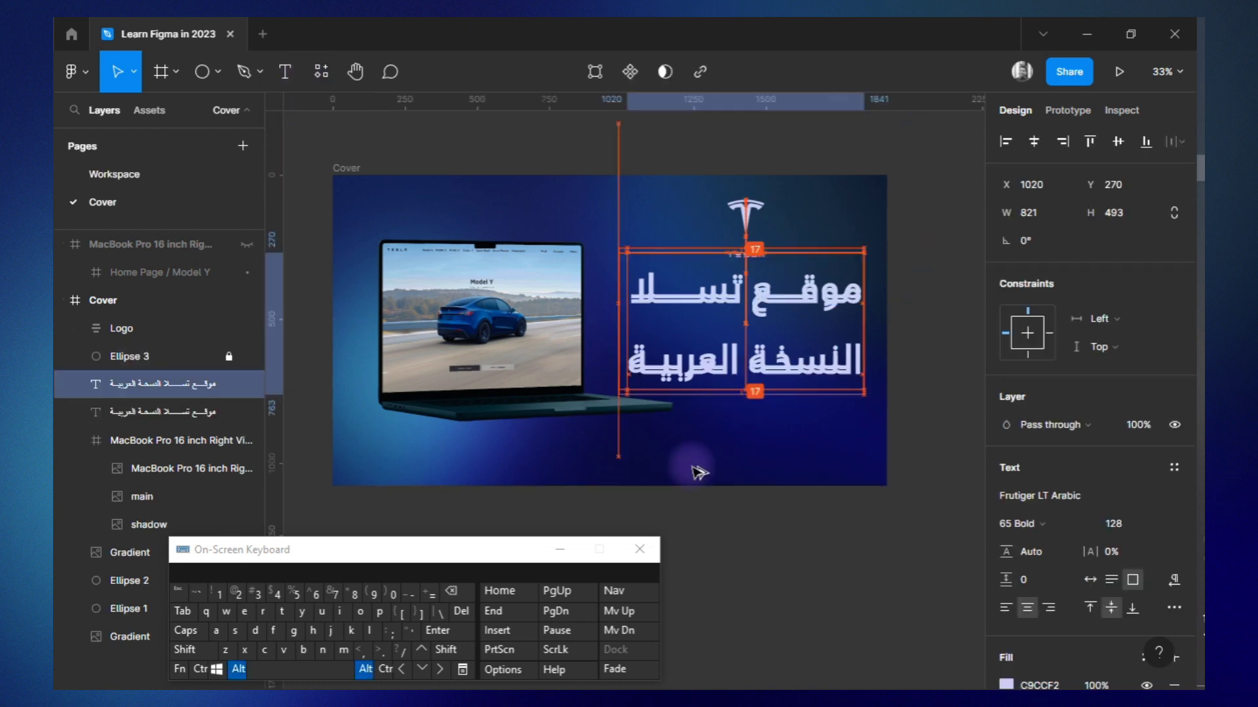
type("Website A")
type("rabic Edition")
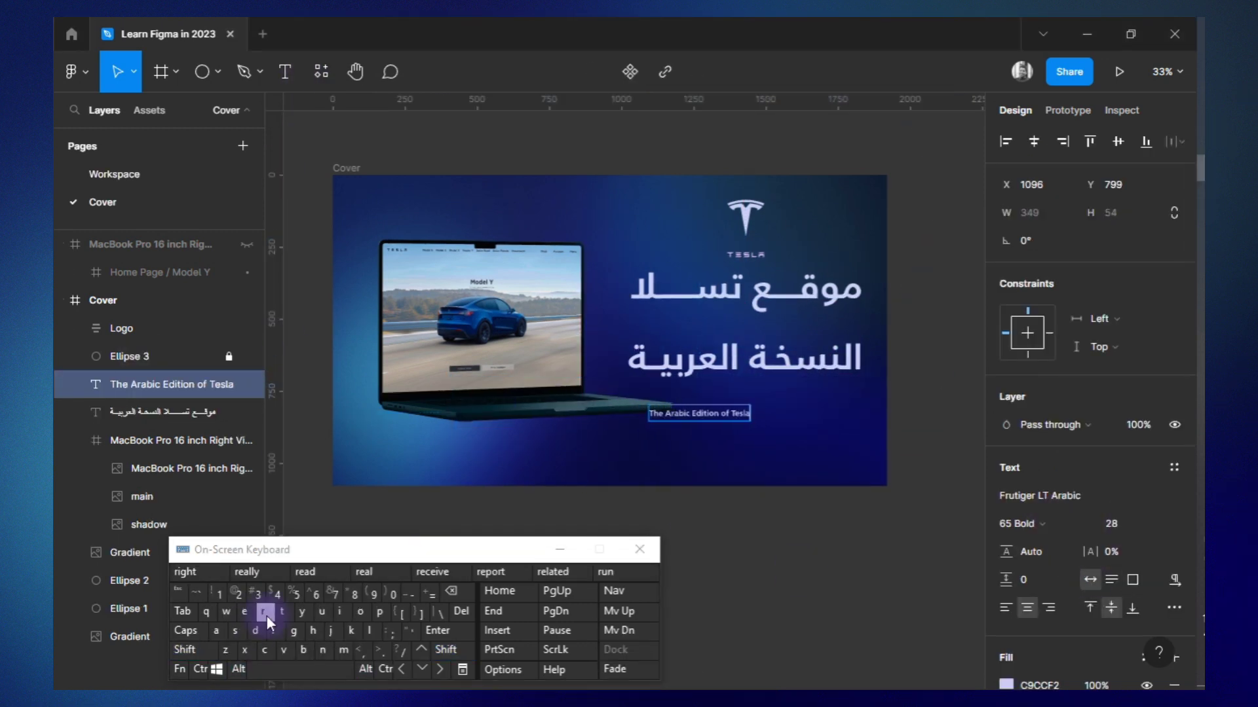
Change the subtitle to "The Arabic Edition of Tesla Website (UI Design Project)" in Gotham SSm, size 28, with wider letter spacing, along the cover's bottom.
type("Website (UI Design Project")
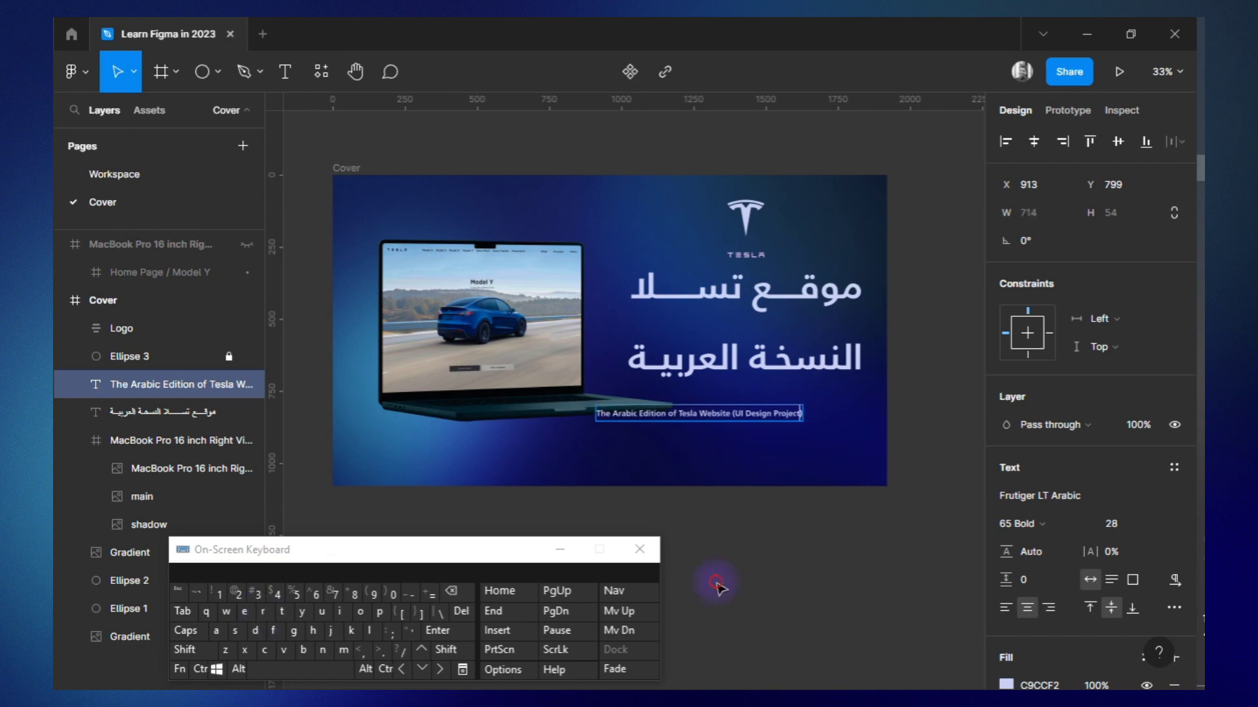
left_click(717, 583)
left_click(1174, 468)
left_click(1074, 577)
left_click(1173, 495)
left_click(1109, 523)
type("28")
double_click(736, 413)
key("Return")
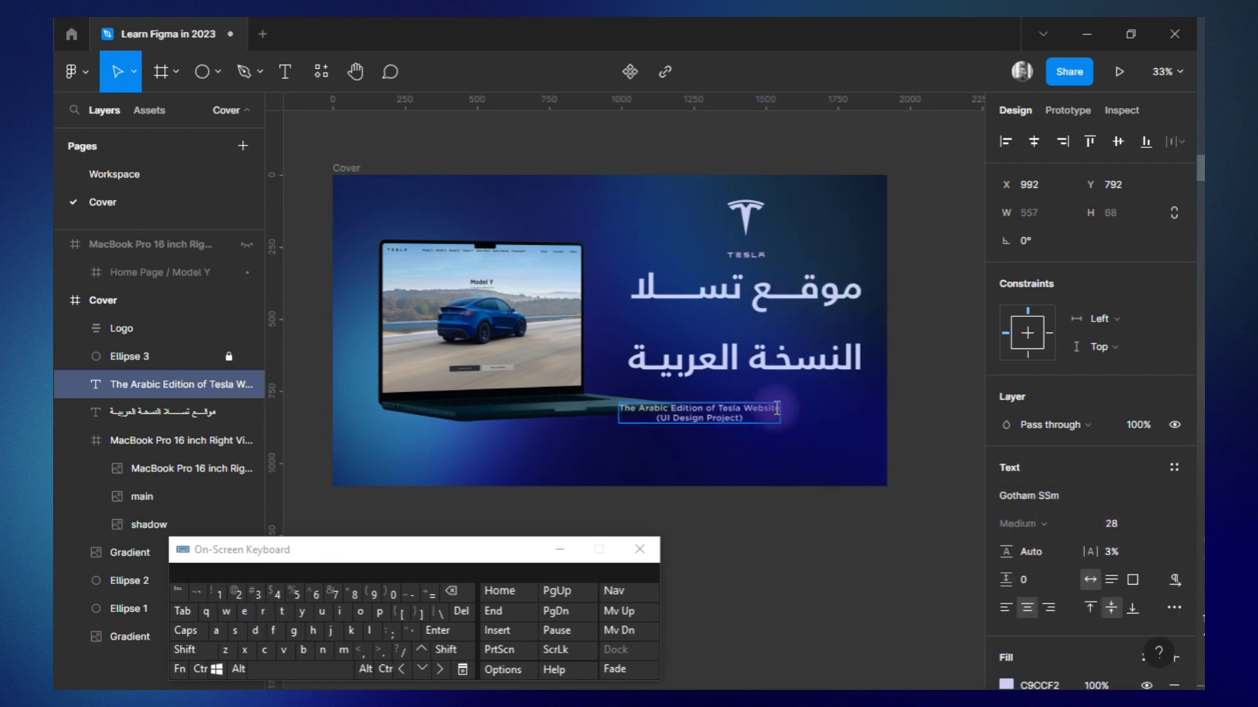
key("Escape")
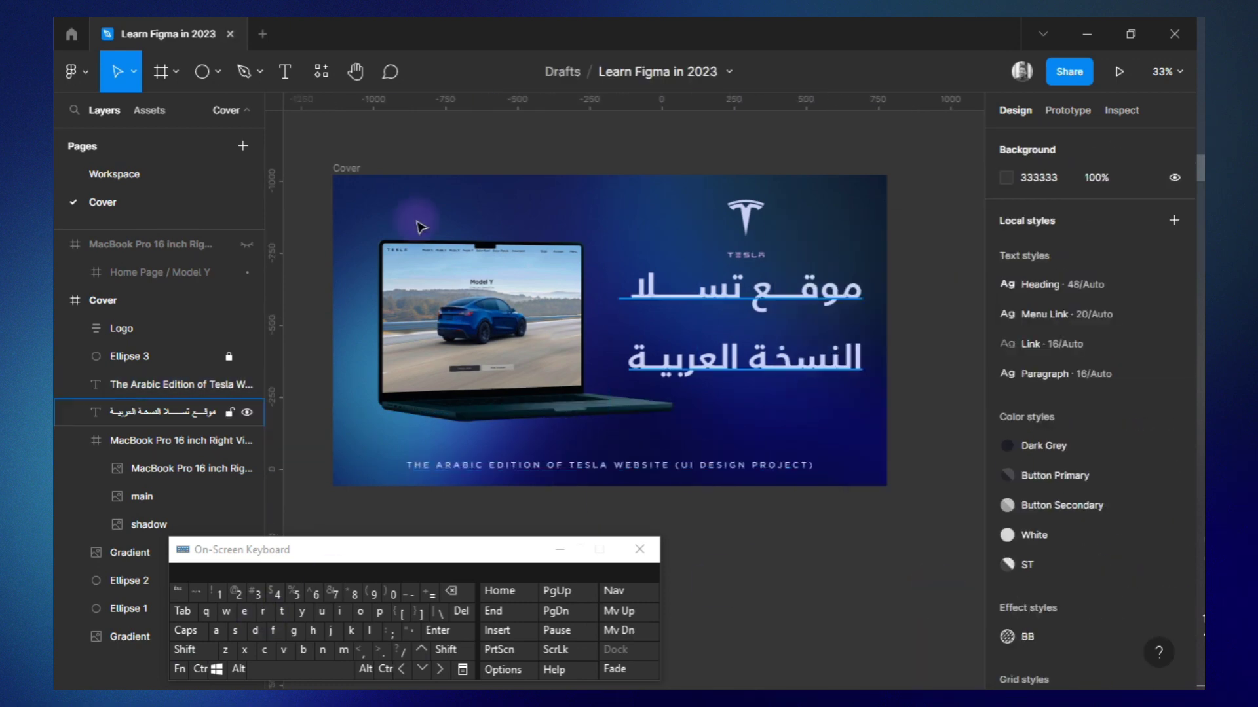
Place the Arabic Model S home page on the cover's MacBook Pro 16 inch Right View mockup with the Artboard Studio Mockups plugin.
right_click(421, 228)
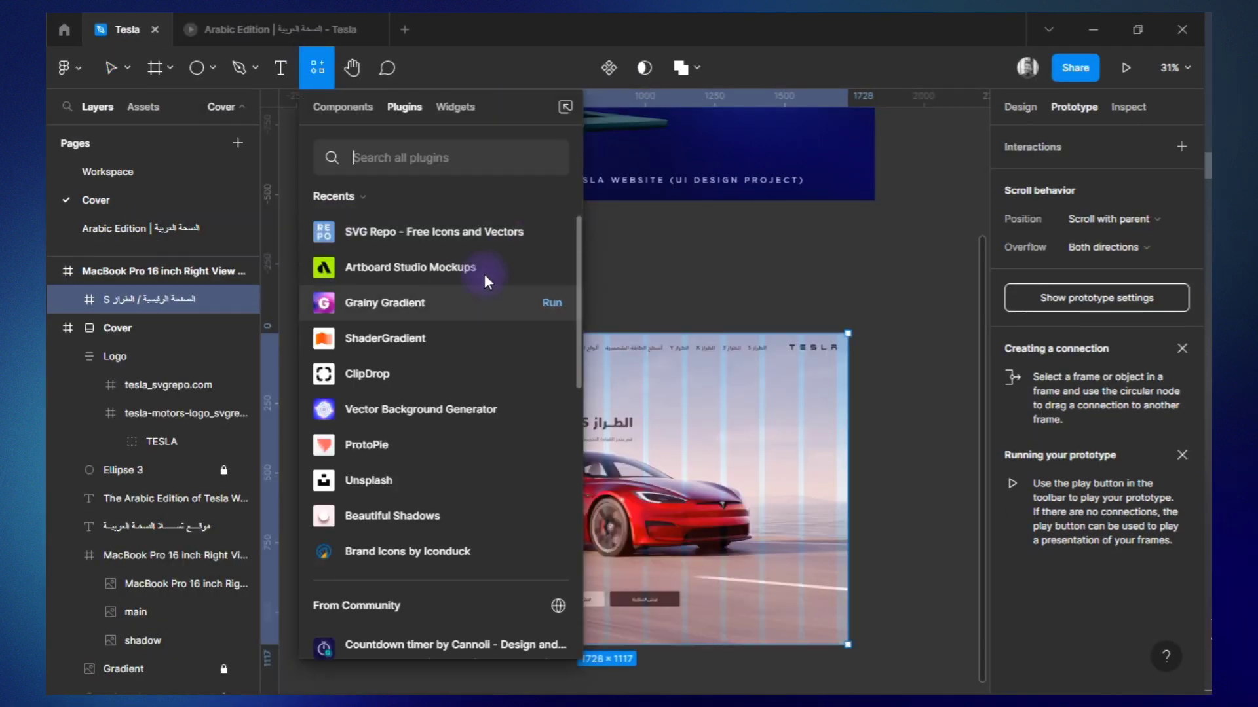
left_click(410, 267)
left_click(1113, 678)
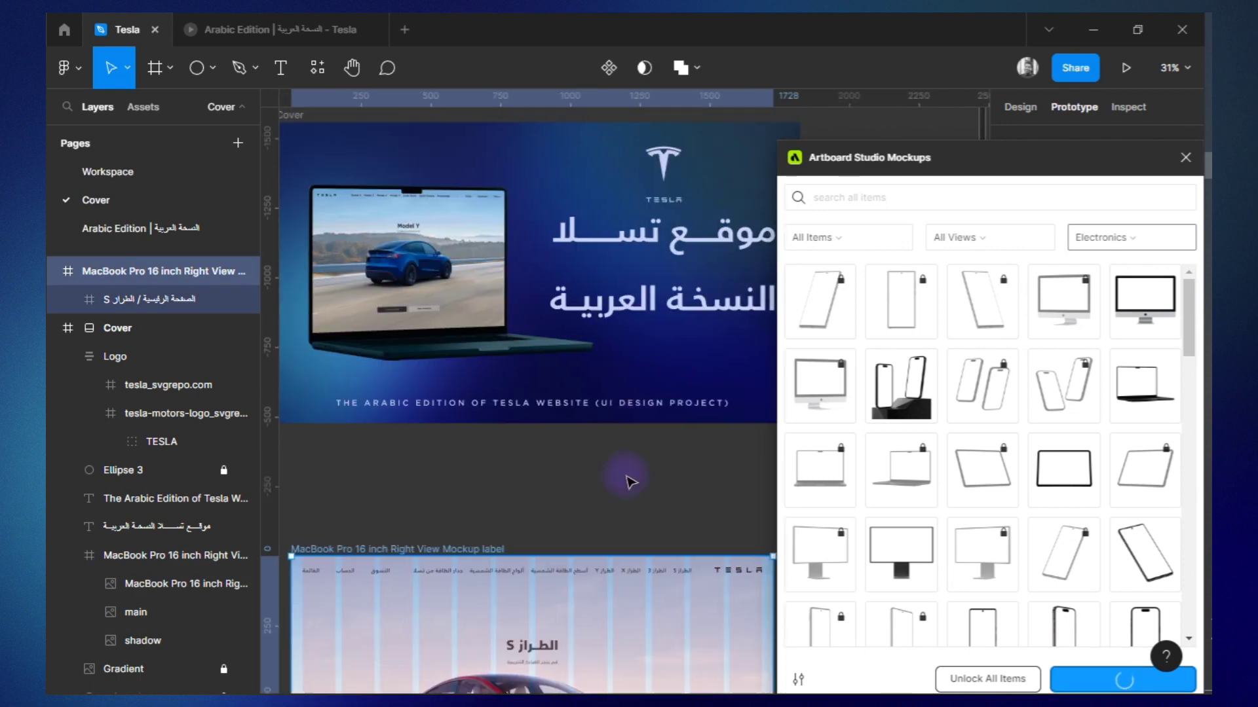
scroll(978, 570, "down", 5)
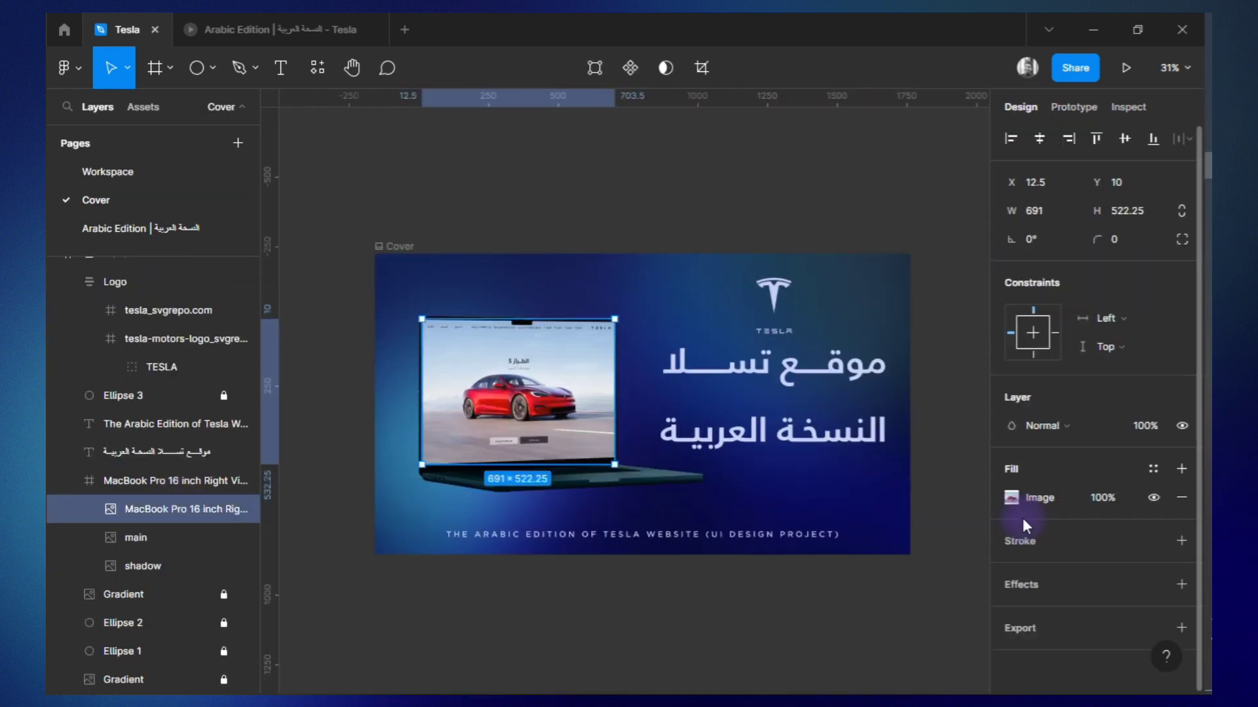
Adjust the laptop screen image by raising contrast, saturation, temperature and shadows while lowering exposure and highlights.
left_click(1012, 496)
left_click_drag(925, 511, 941, 514)
left_click_drag(925, 625, 907, 625)
left_click_drag(926, 653, 935, 653)
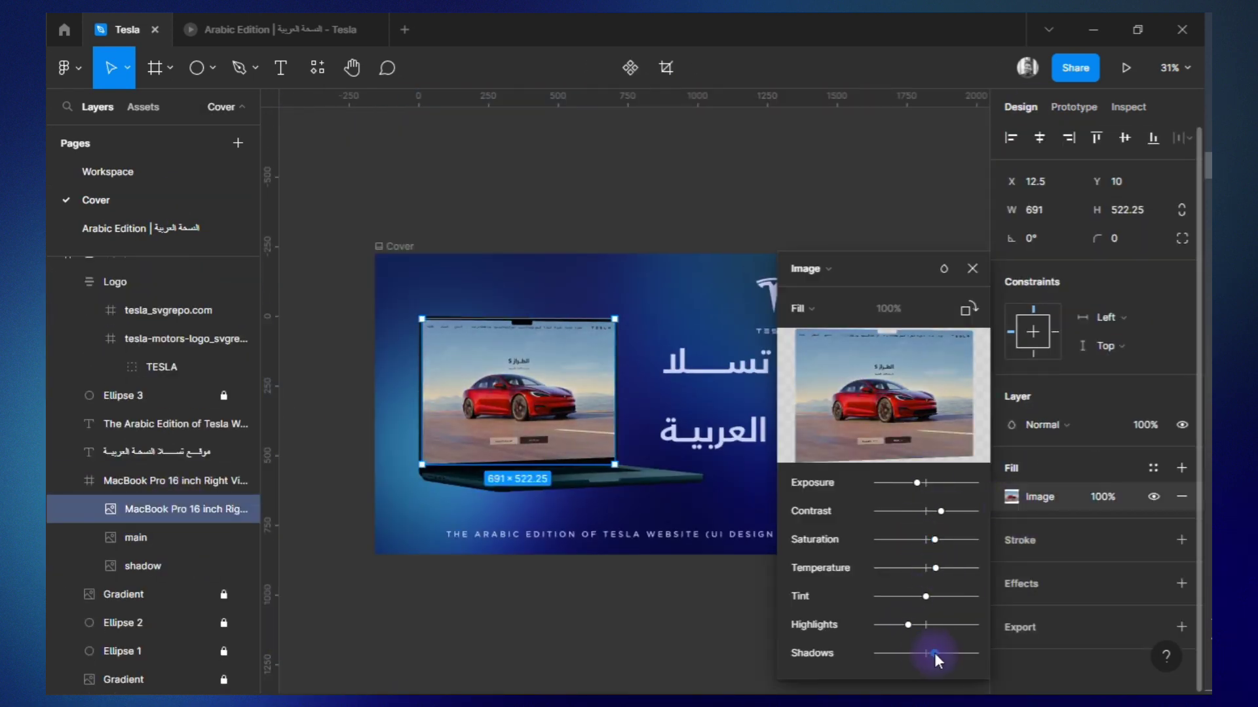
left_click(721, 616)
left_click(399, 246)
left_click(1113, 487)
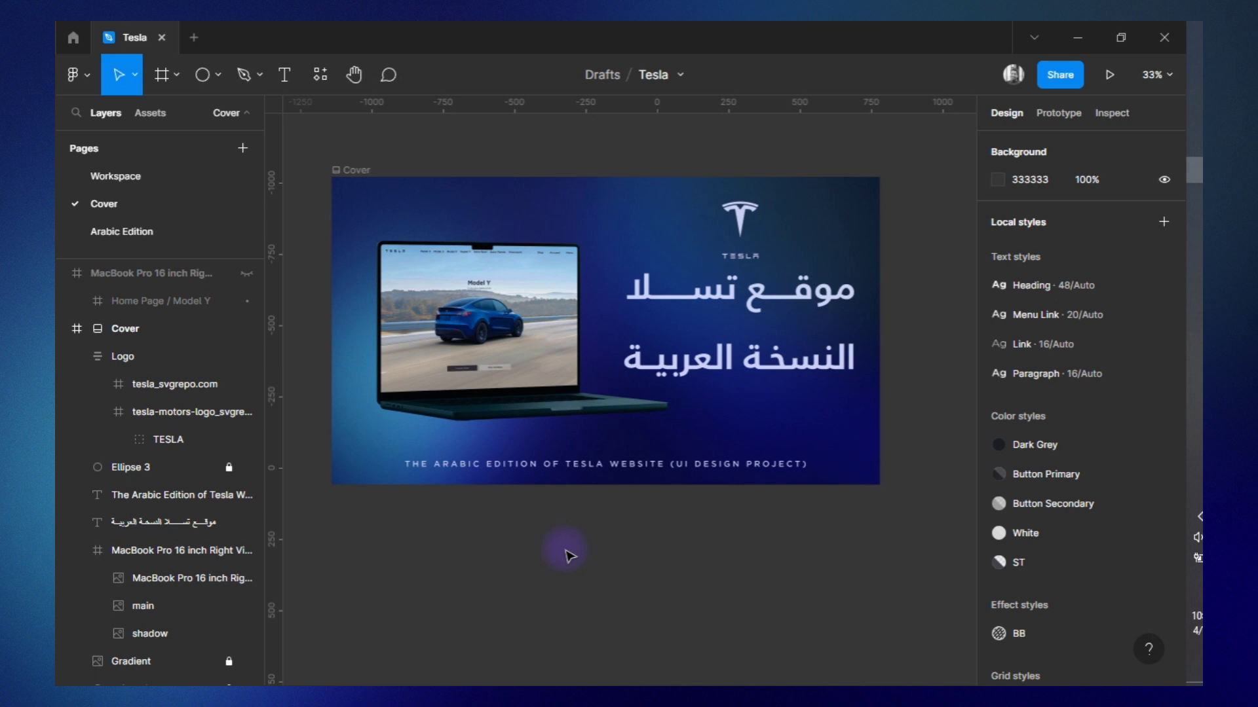
Look through the Cover page's layers and open the Workspace page.
scroll(164, 524, "down", 3)
left_click(169, 624)
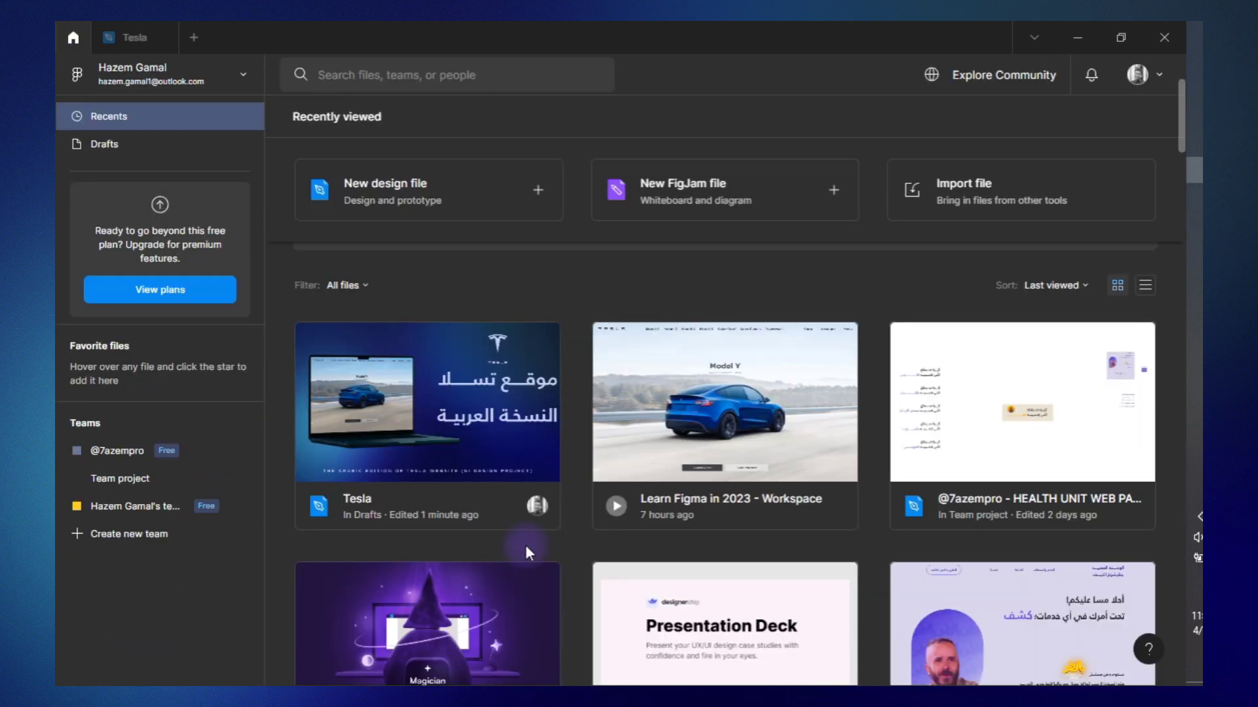
left_click(123, 38)
left_click(116, 176)
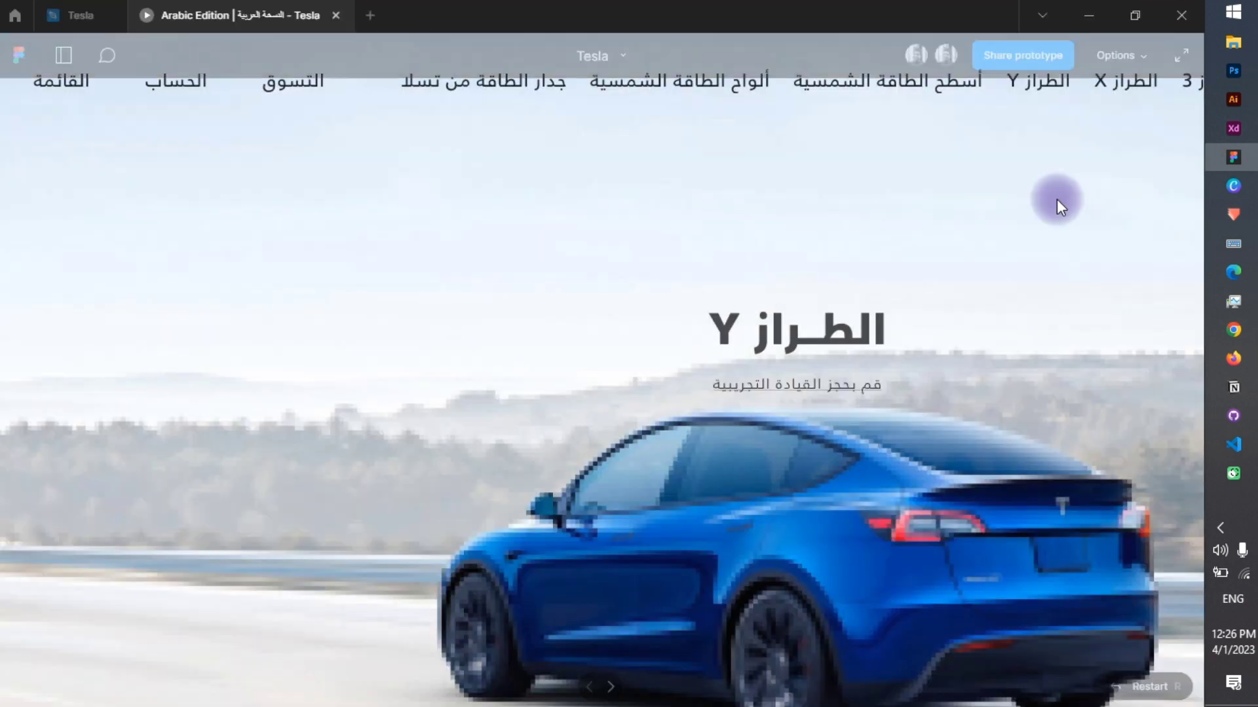
Scale the Arabic Edition prototype to fit the window's width and hide the presentation interface.
left_click(1122, 57)
left_click(1095, 146)
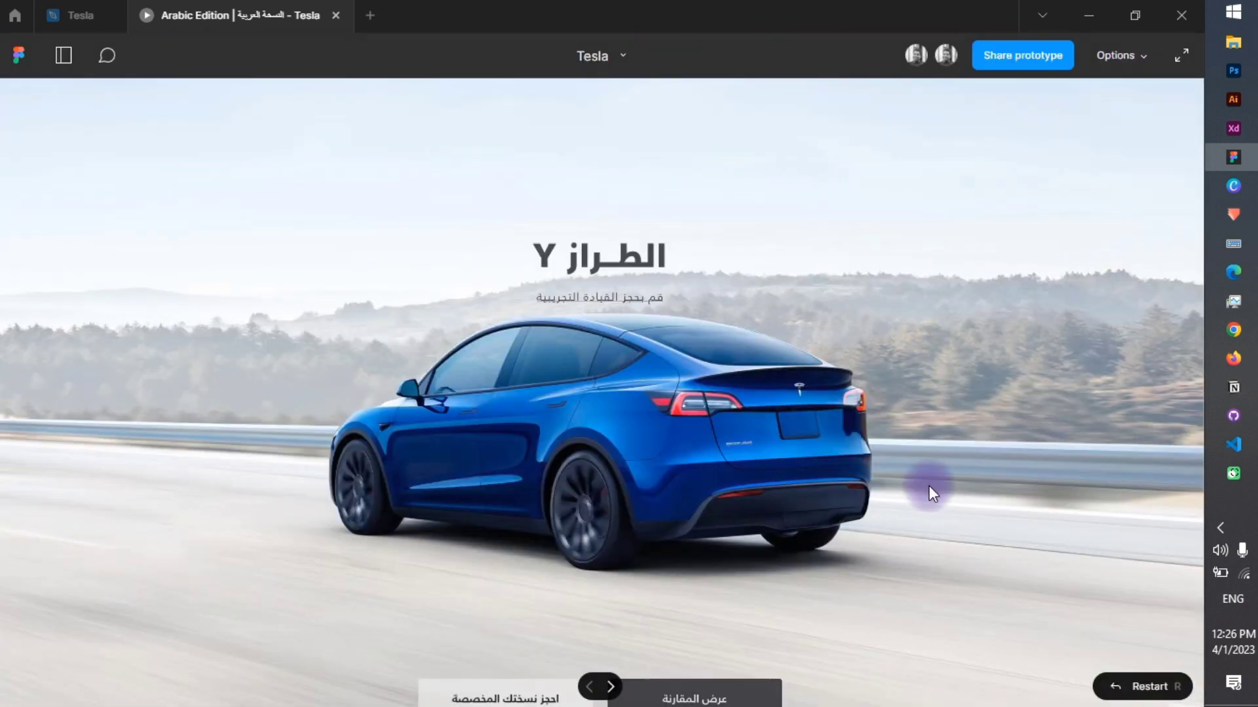
key("ctrl+backslash")
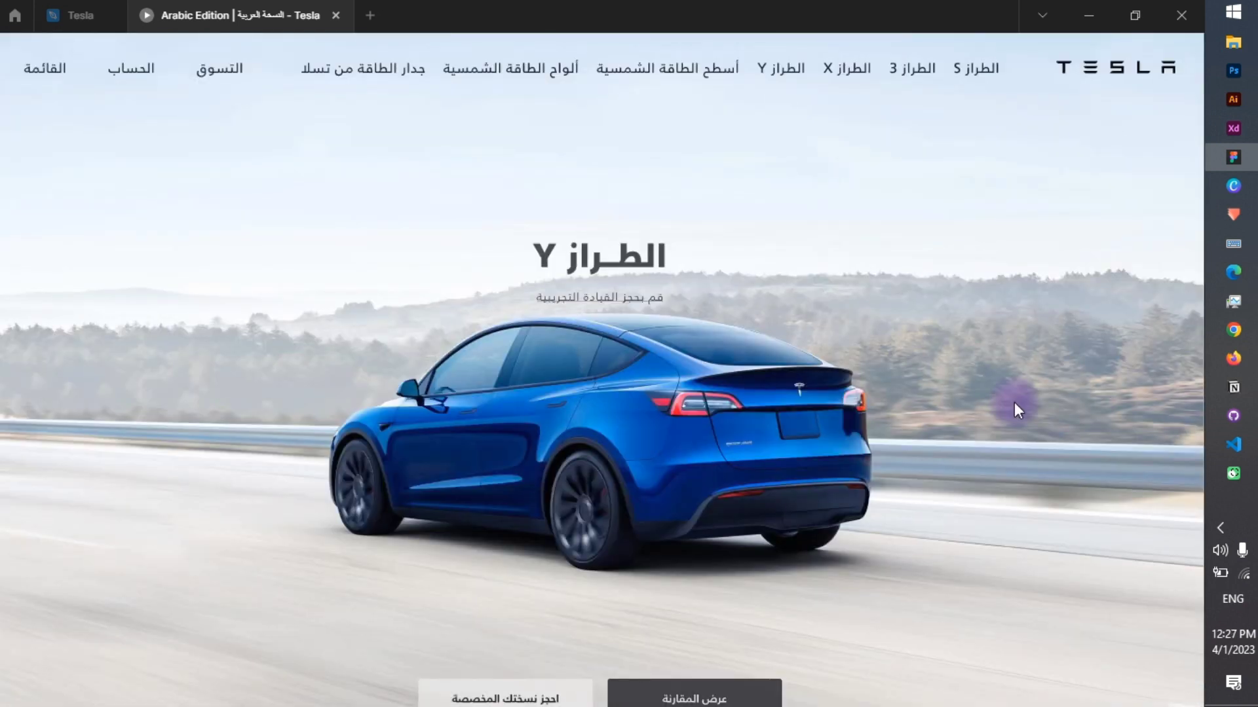
Preview the Arabic prototype's Model Y, Model 3 and Model S pages and return to the Tesla design file.
scroll(731, 482, "up", 2)
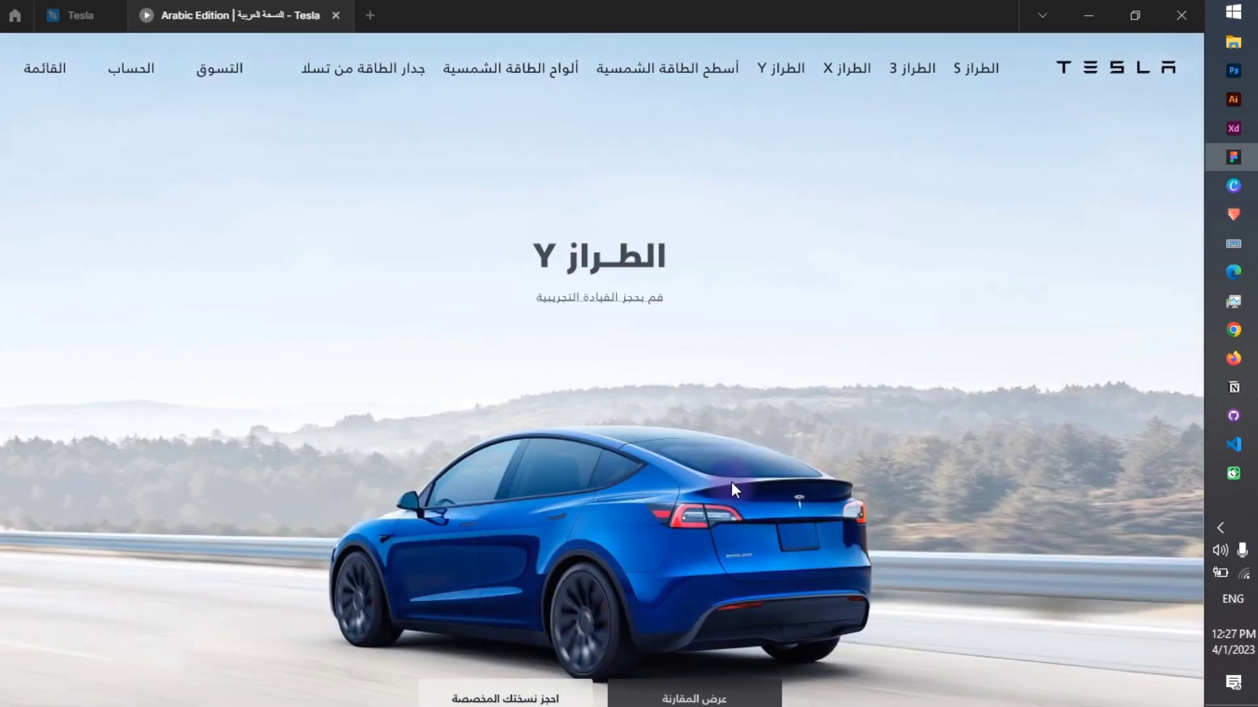
scroll(769, 591, "down", 3)
scroll(768, 591, "down", 5)
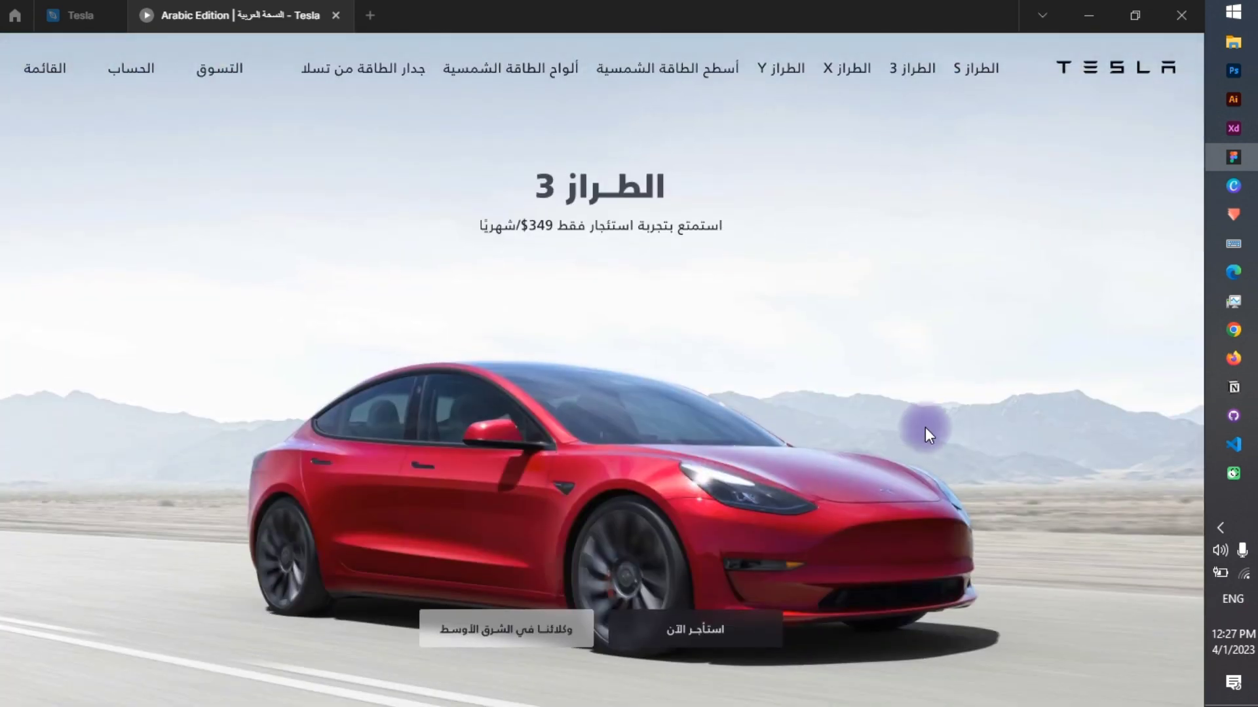
scroll(925, 427, "down", 5)
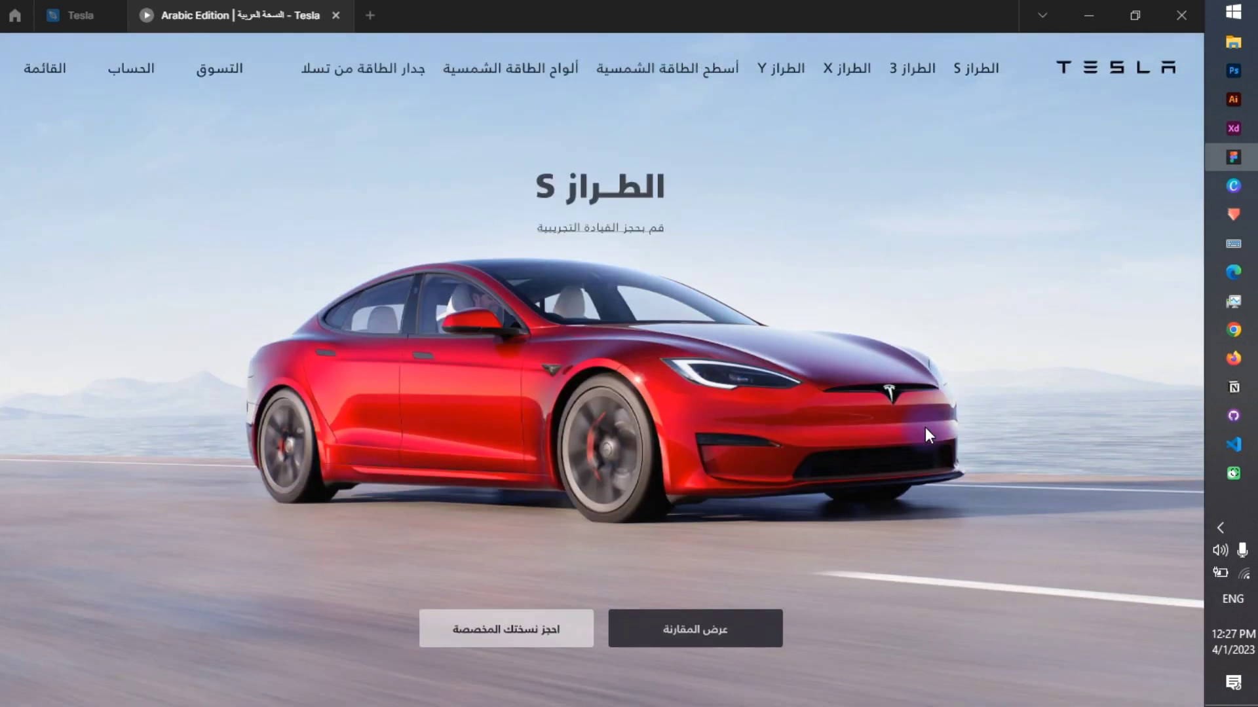
left_click(926, 430)
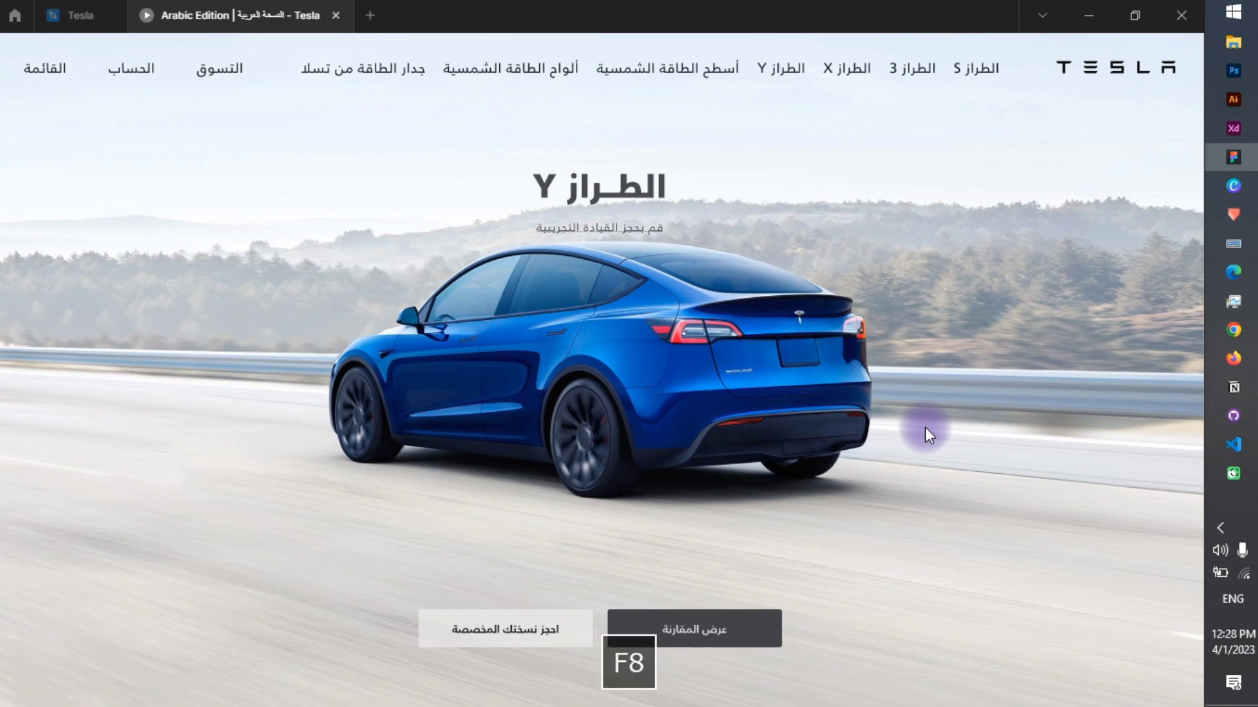
left_click(924, 433)
left_click(925, 432)
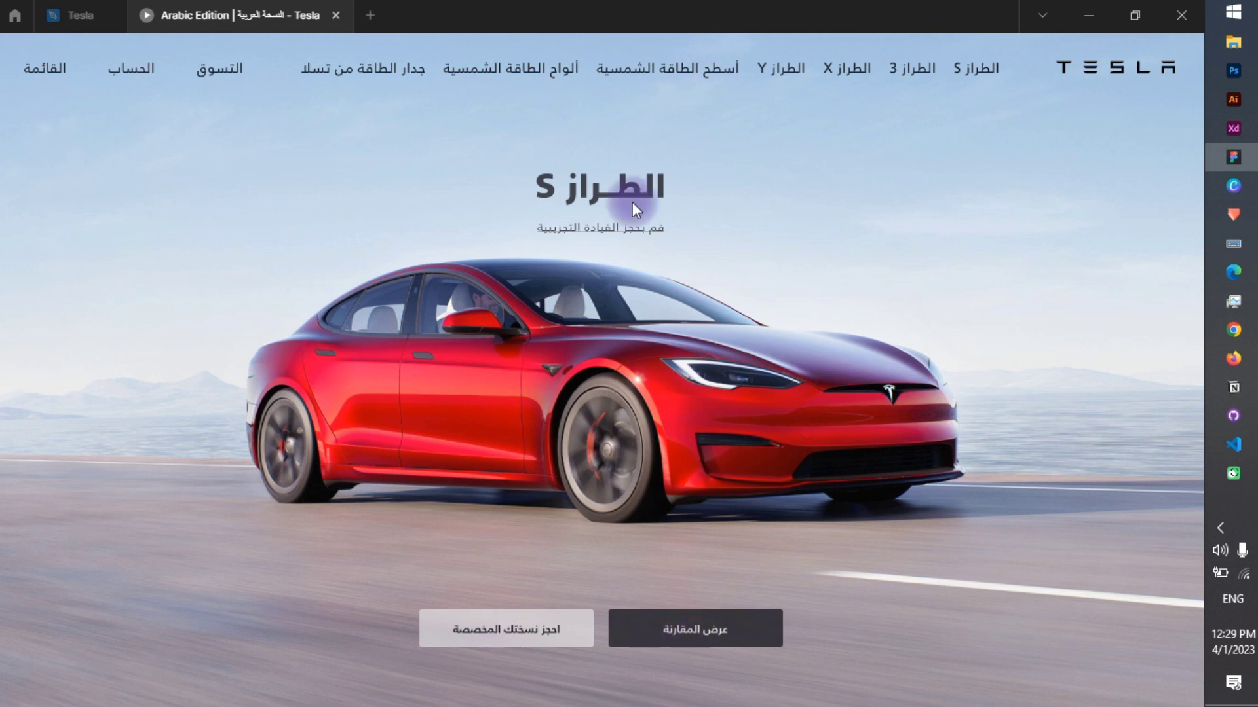
left_click(73, 15)
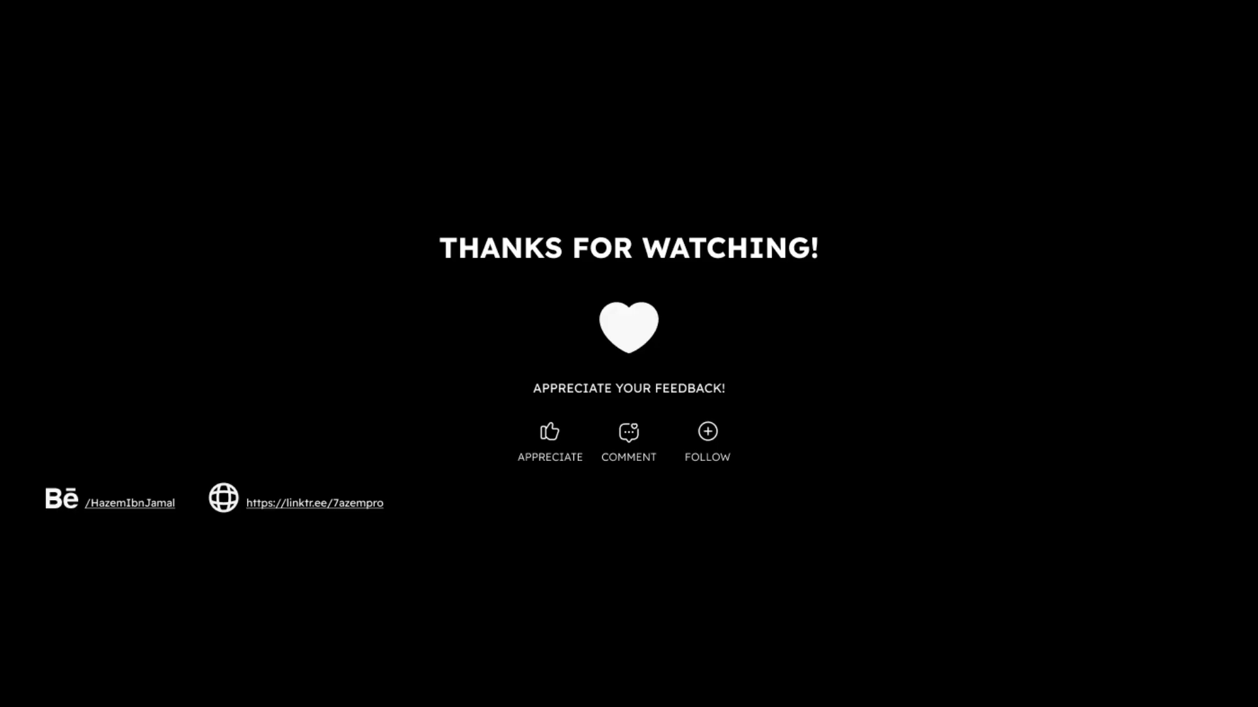